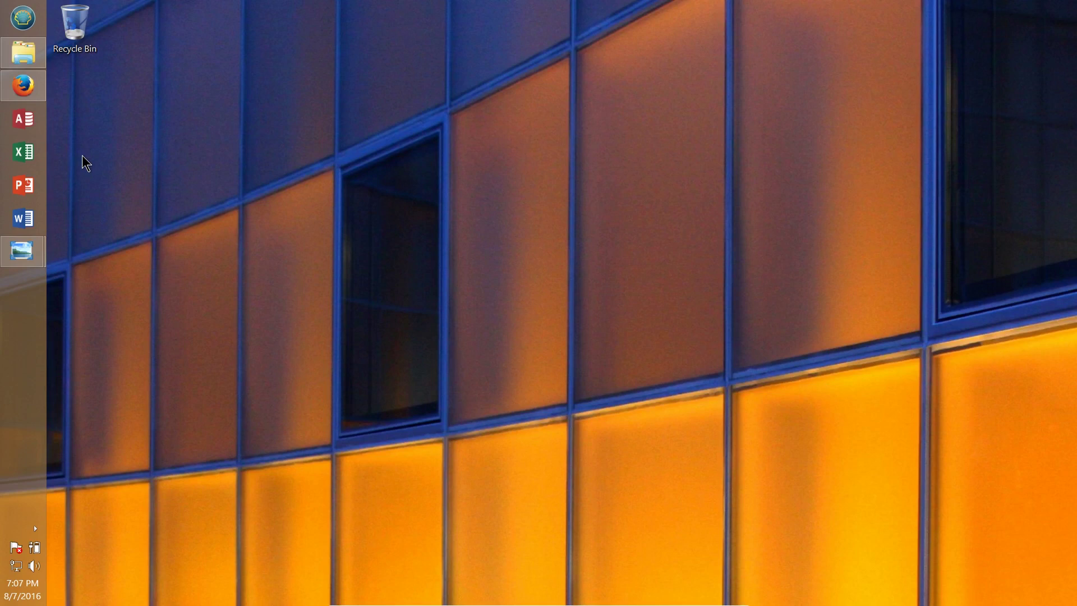
Open Access and create a blank desktop database named Bavant Publishing
left_click(18, 120)
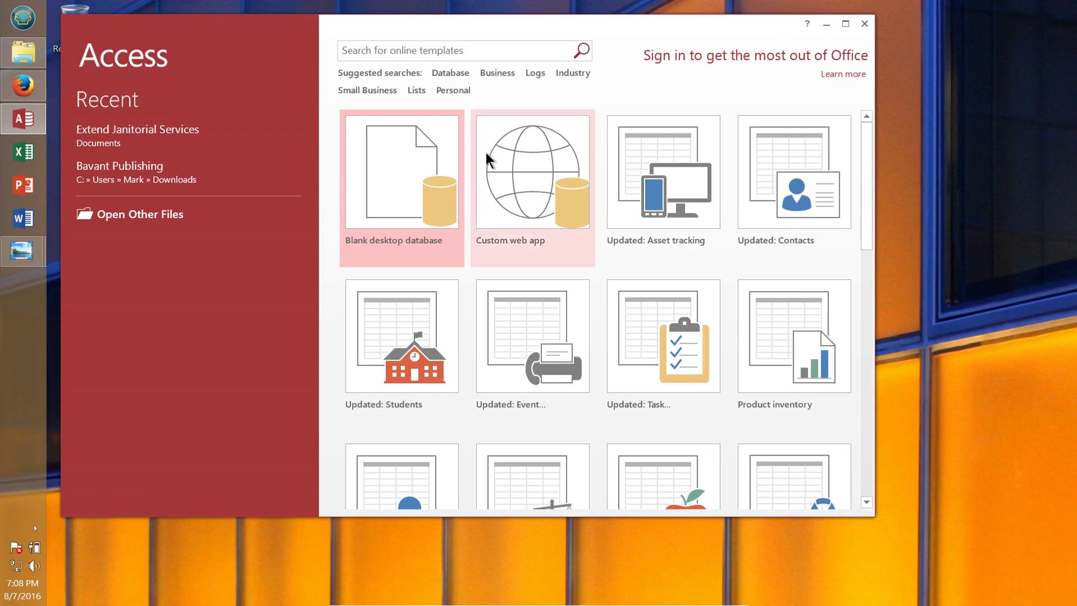
left_click(404, 172)
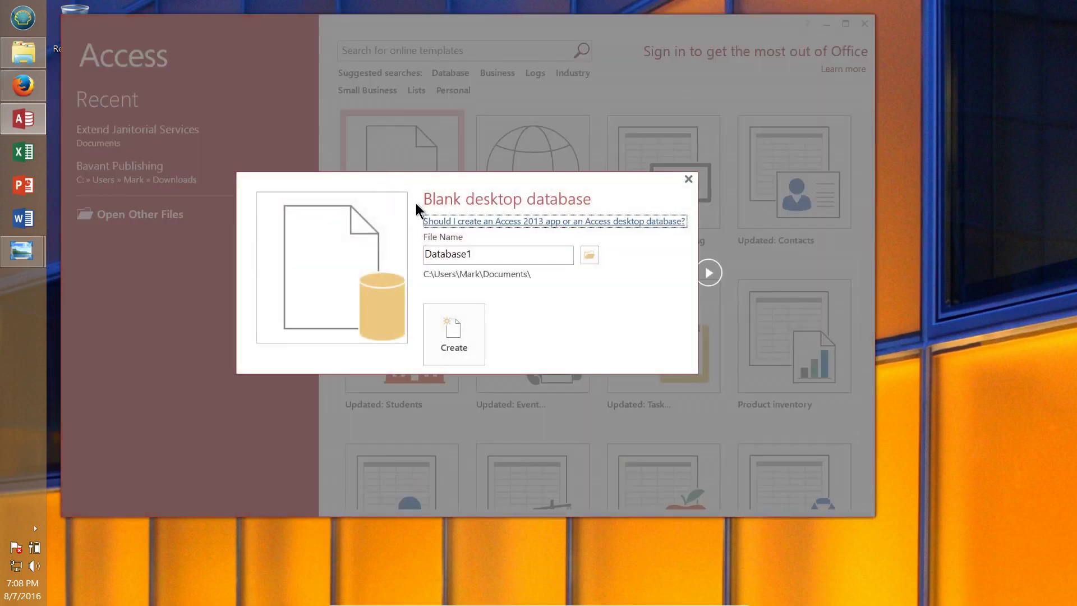
double_click(489, 255)
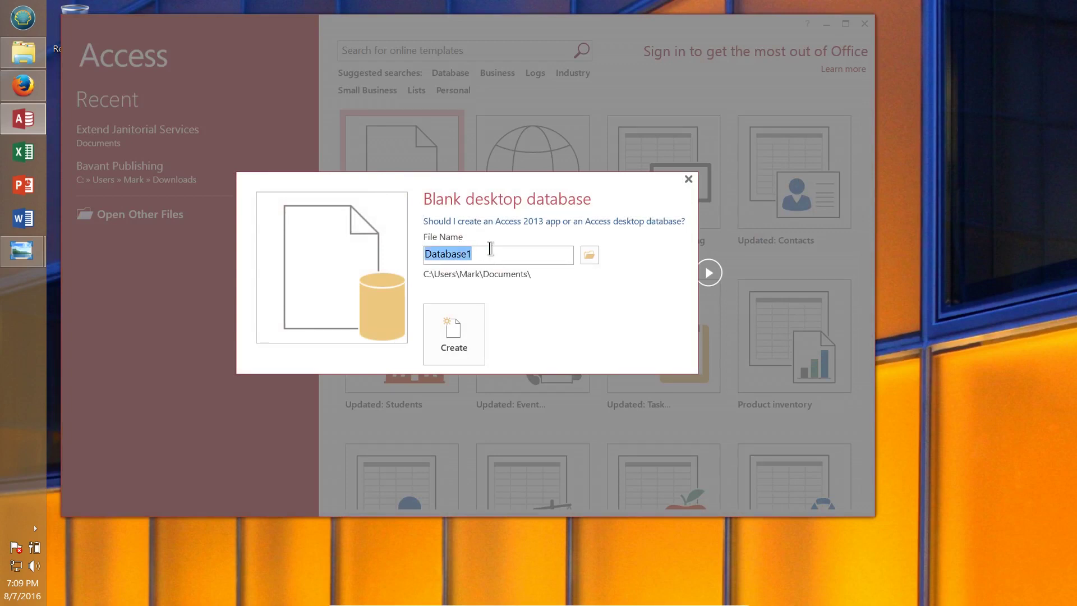
type("Ba")
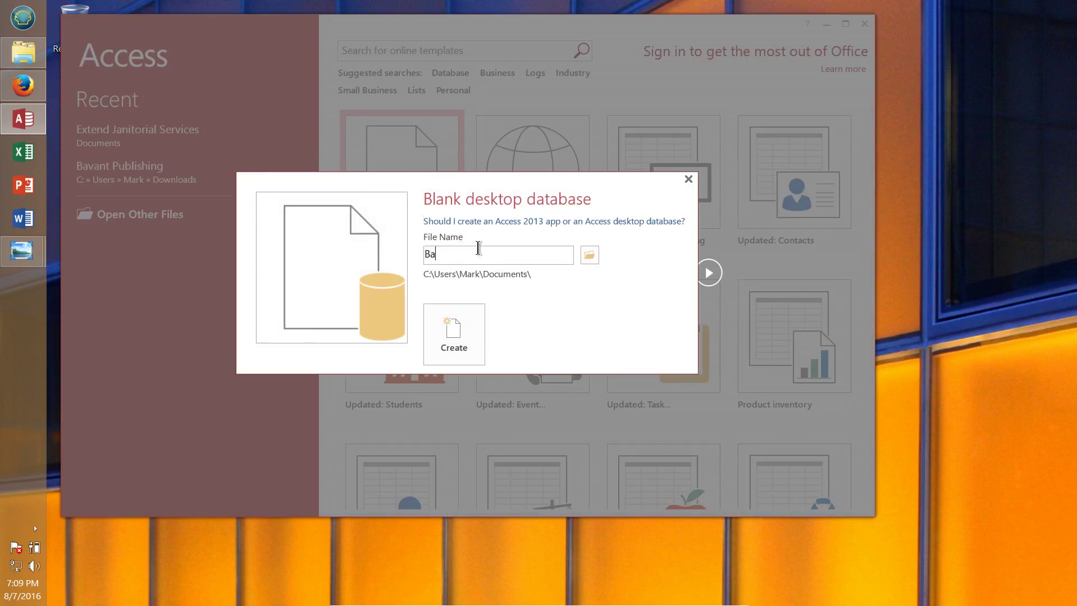
type("vant Publishing")
left_click(457, 351)
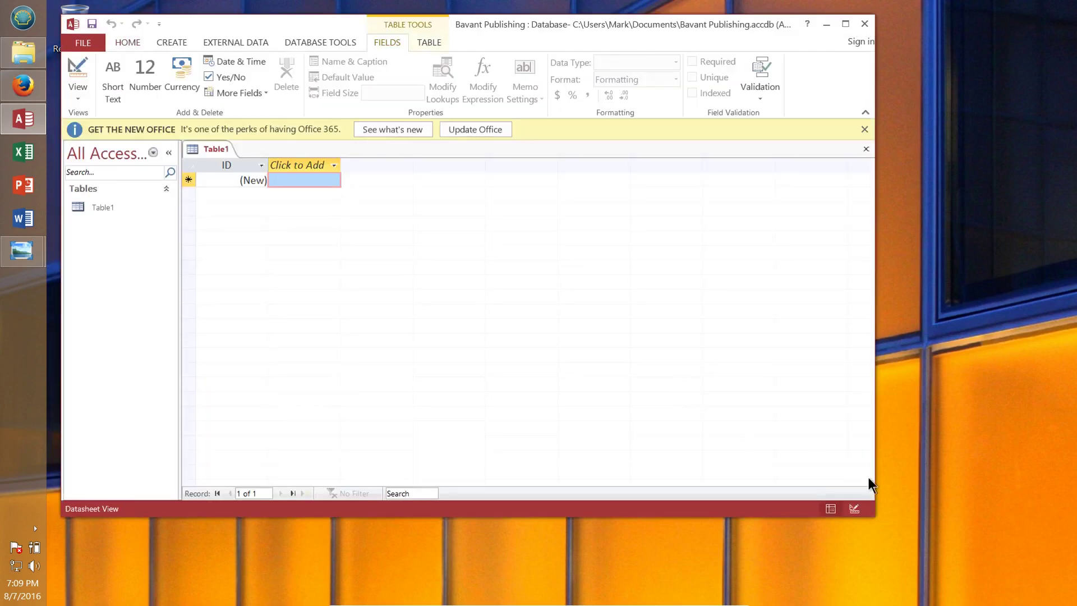
Dismiss the new Office notice and maximize the database window
left_click(864, 129)
left_click_drag(661, 33, 711, 42)
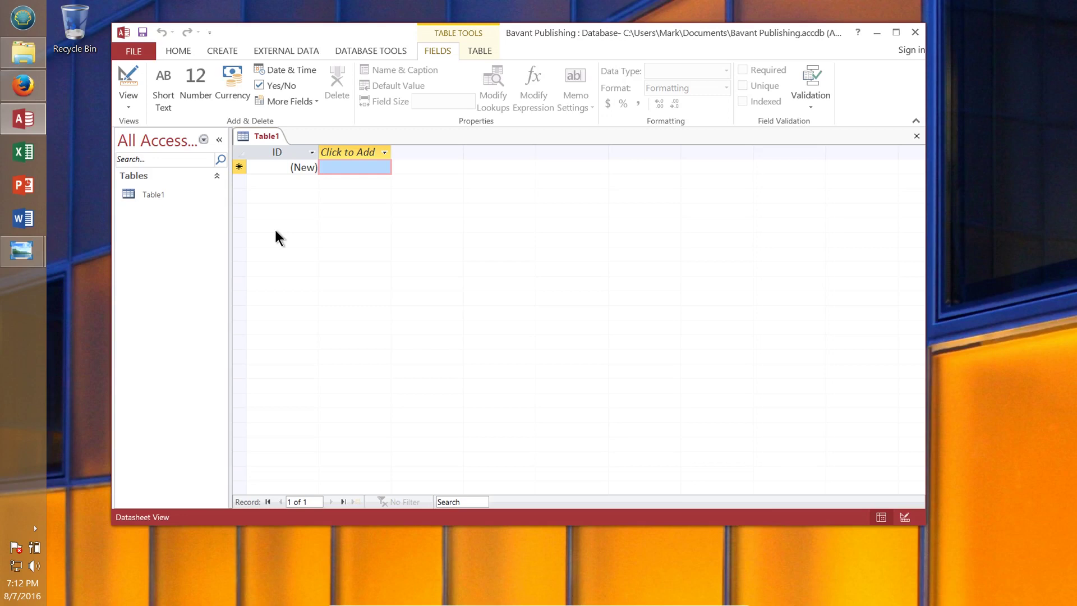
left_click(895, 32)
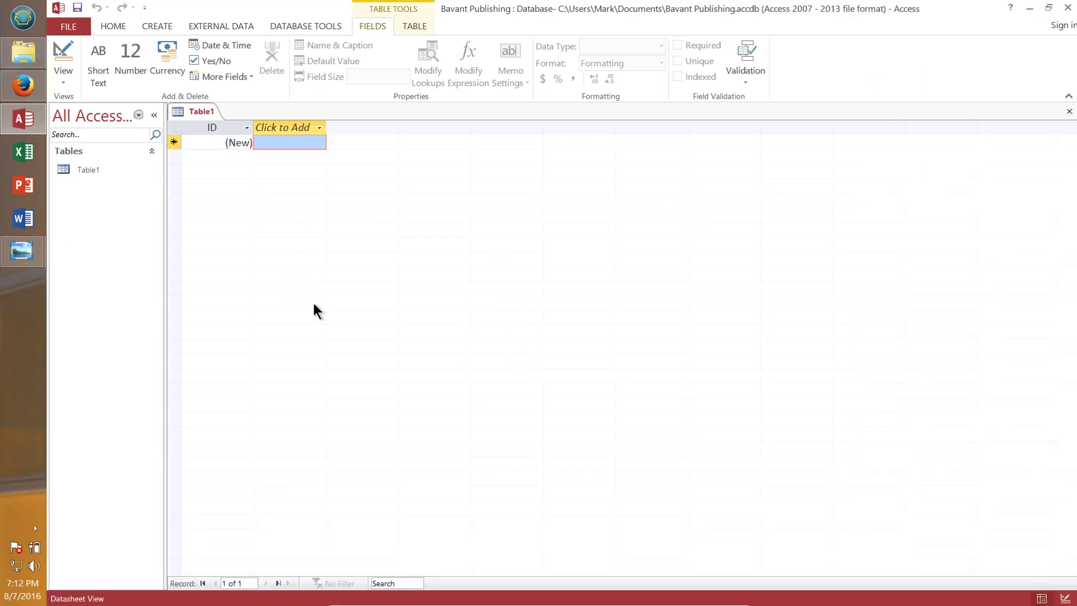
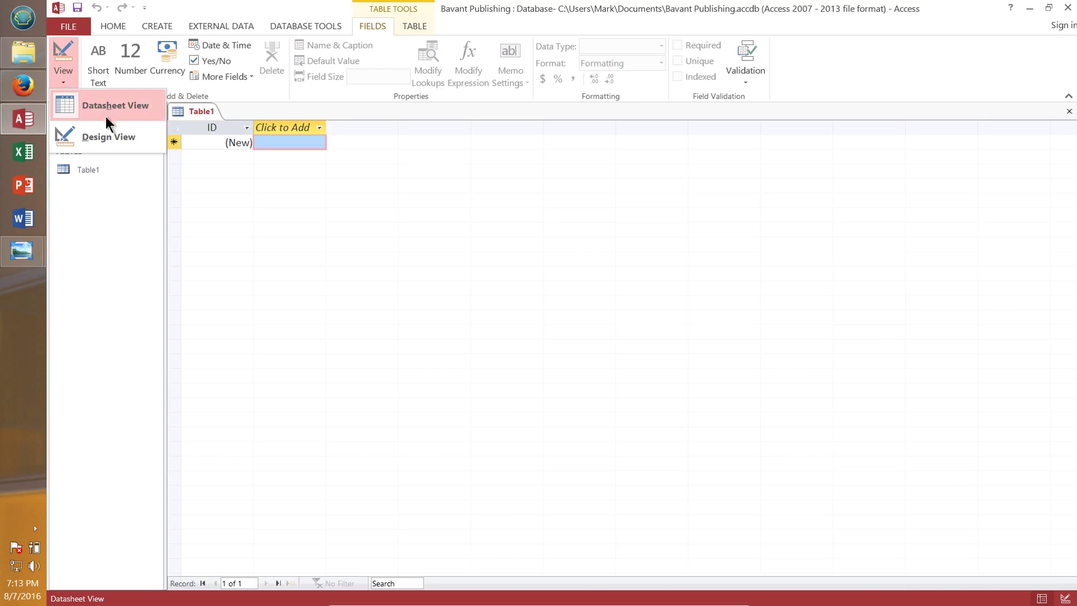
Change the new table to Design View, saving it under the name Book Rep
left_click(105, 137)
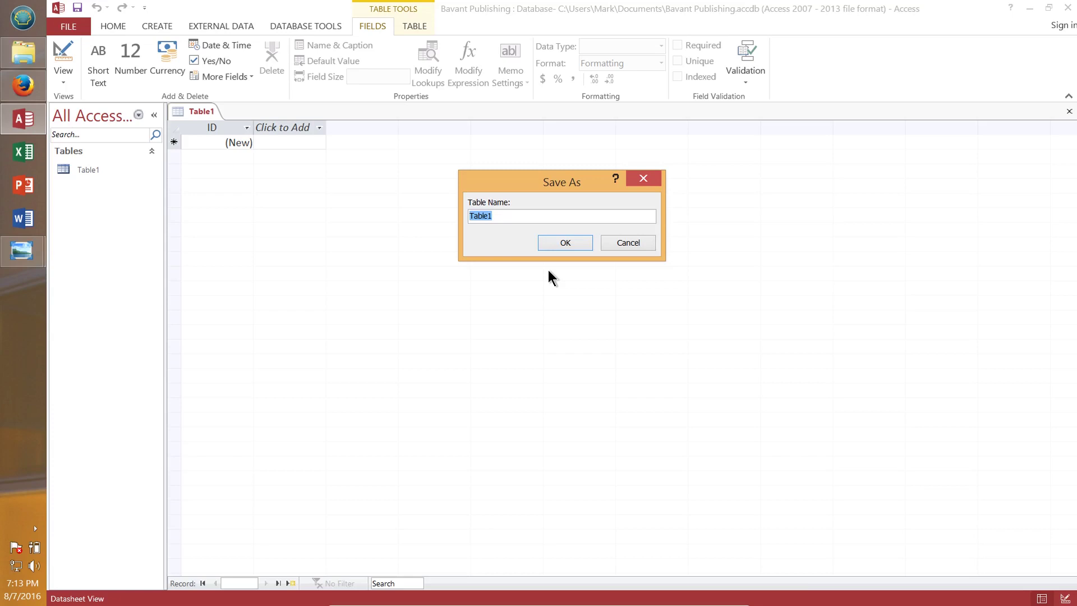
type("Book Rep")
left_click(564, 241)
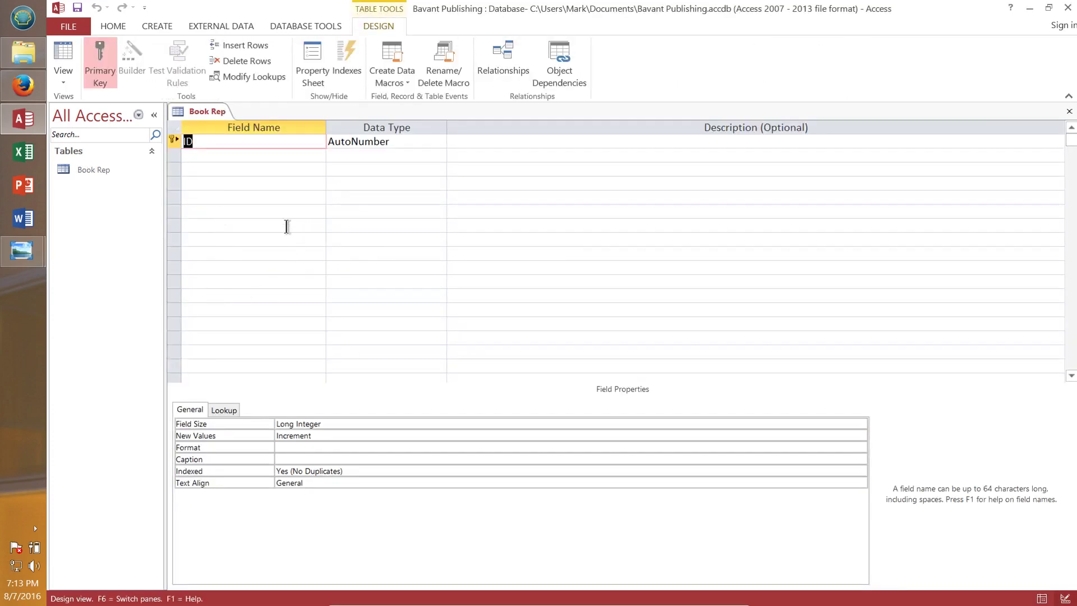
Toggle the Book Rep table between Datasheet View and Design View, finishing in Datasheet View
left_click(61, 80)
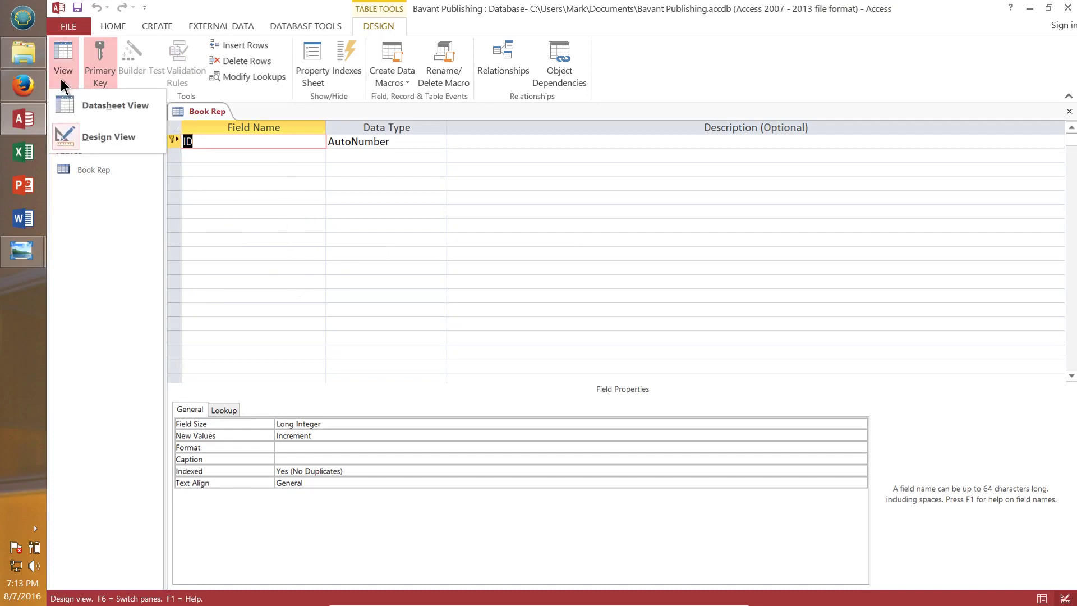
left_click(69, 102)
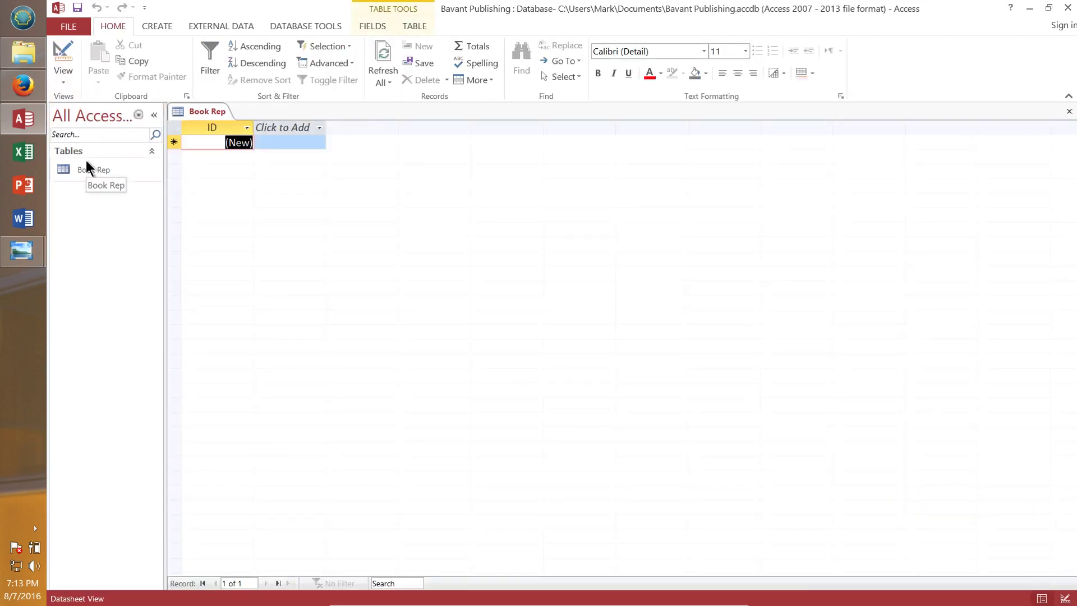
left_click(62, 49)
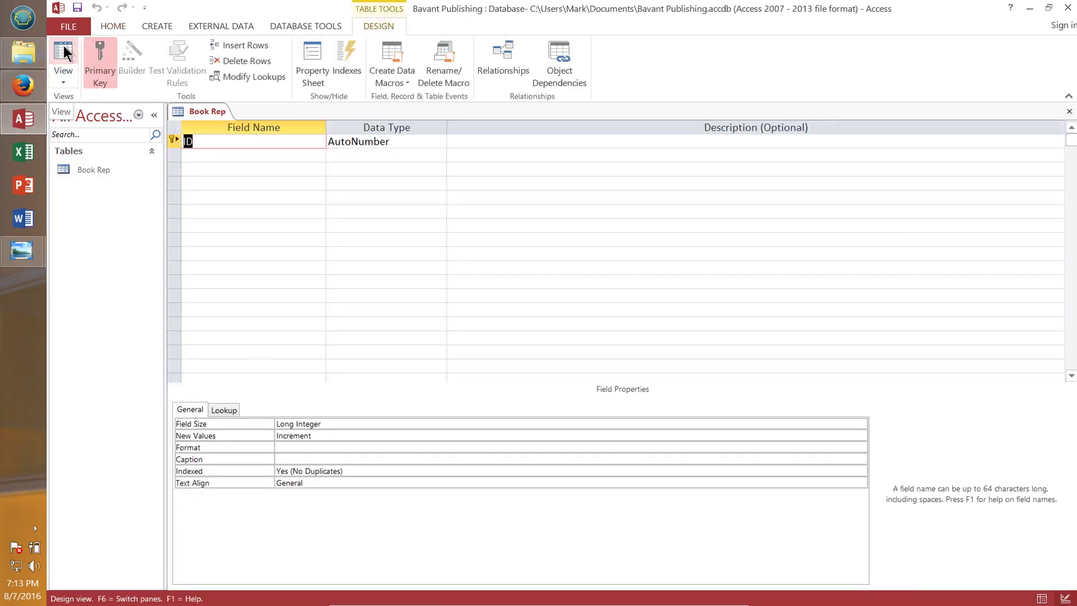
left_click(63, 52)
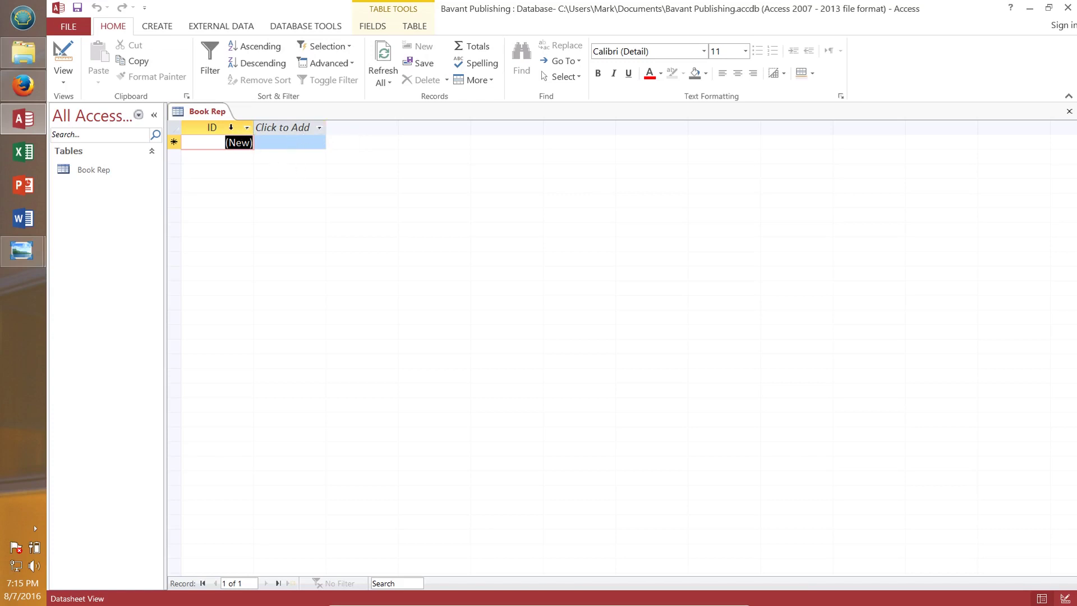
Rename the Book Rep table's ID field to Book Rep Number
right_click(222, 130)
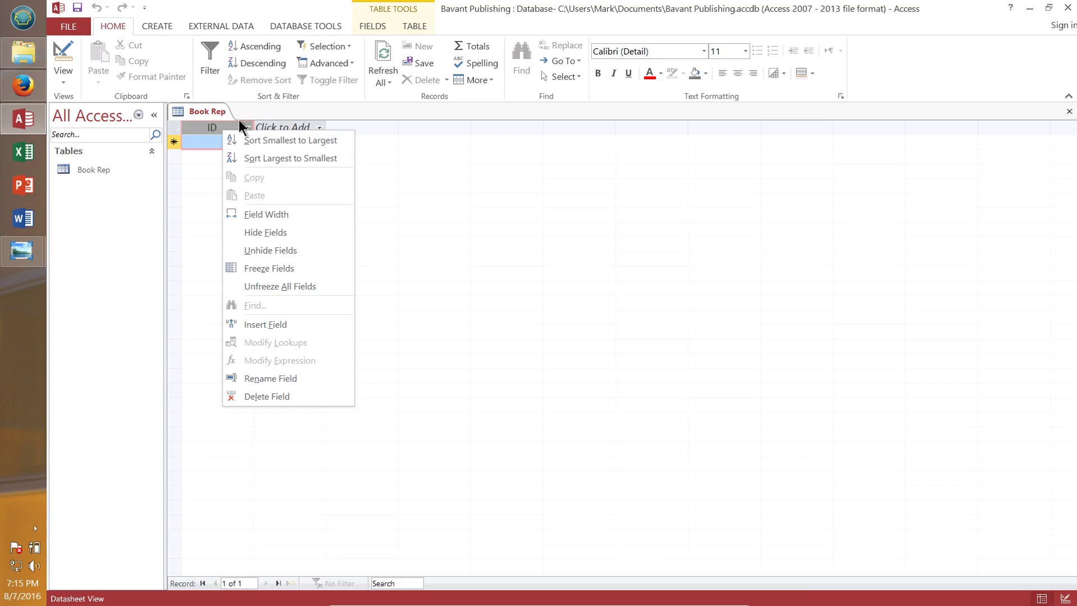
left_click(265, 377)
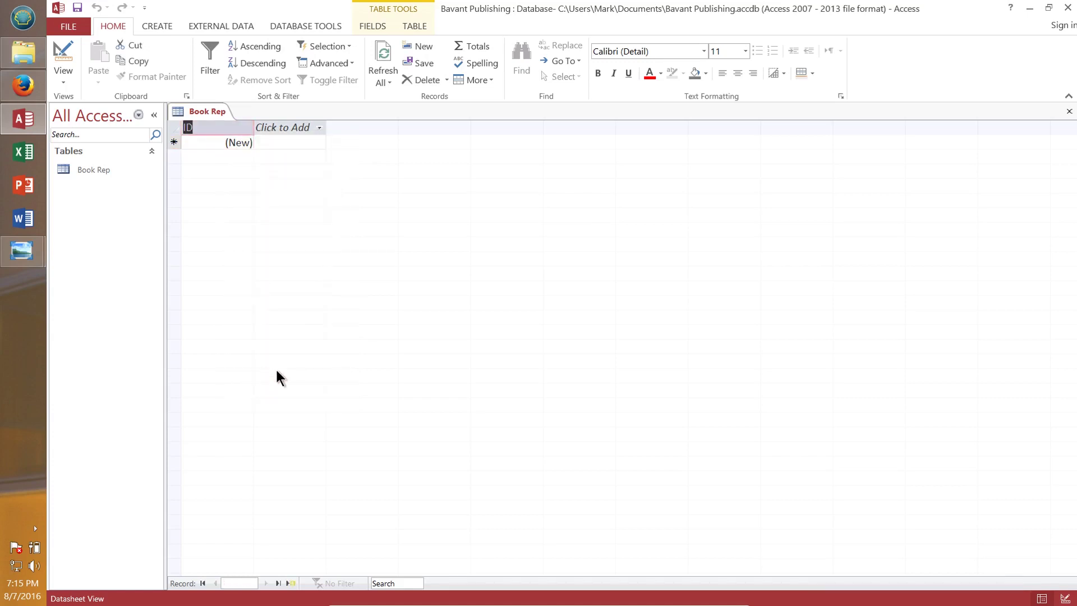
type("Boook")
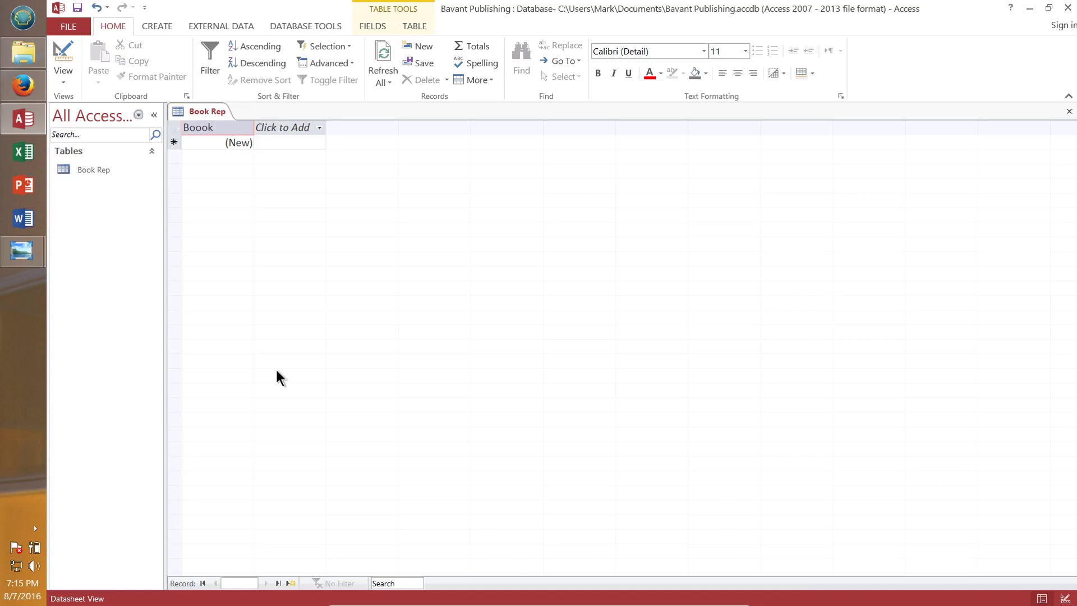
key("BackSpace")
key("BackSpace")
type("k Rep Number")
left_click(207, 142)
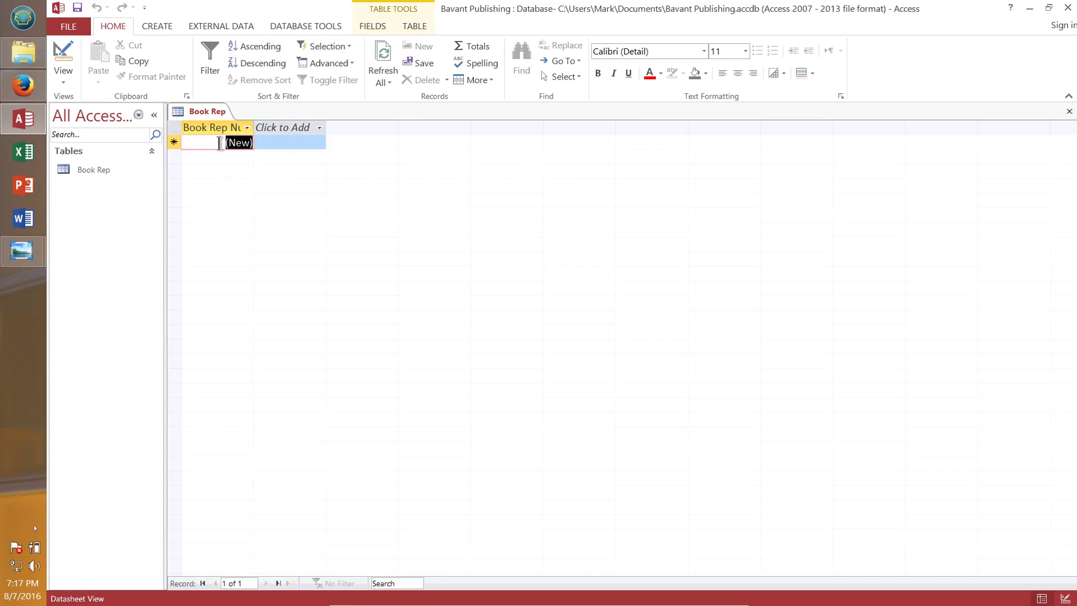
Change the data type of the Book Rep Number field to Short Text
left_click(372, 26)
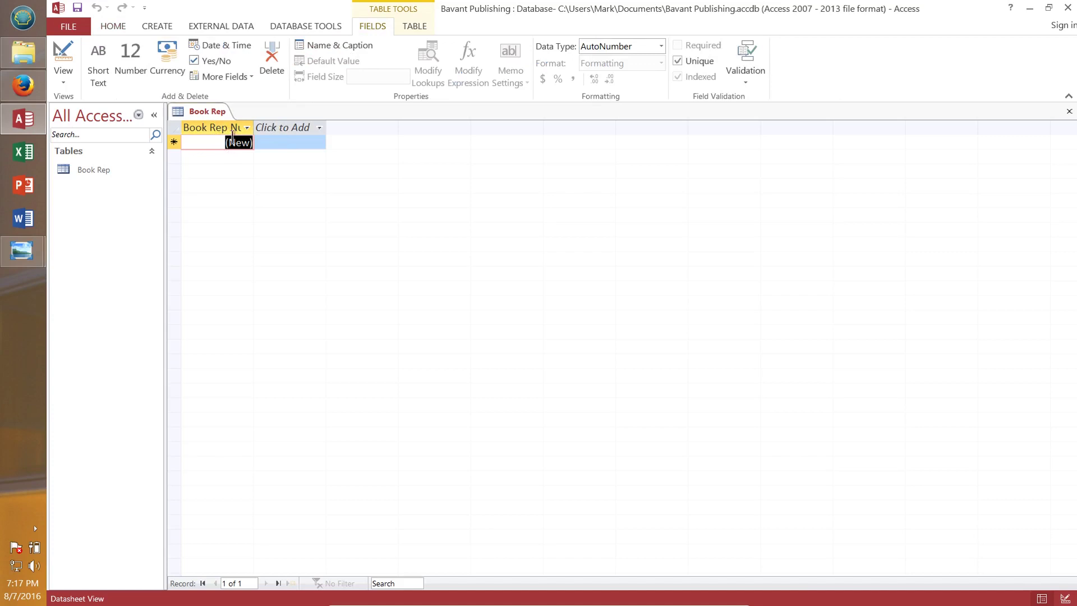
left_click(662, 46)
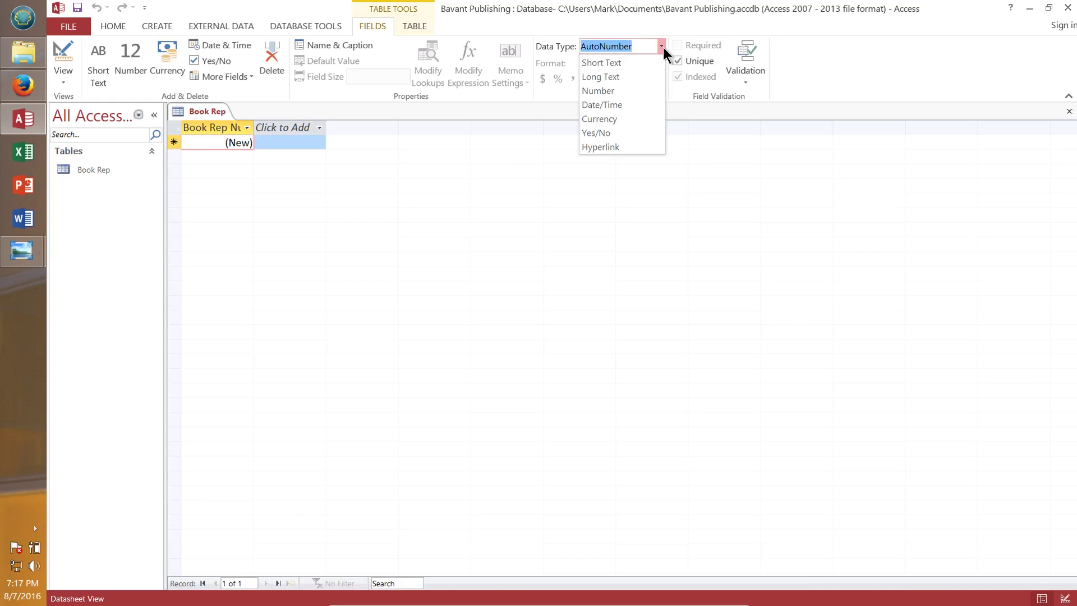
left_click(663, 47)
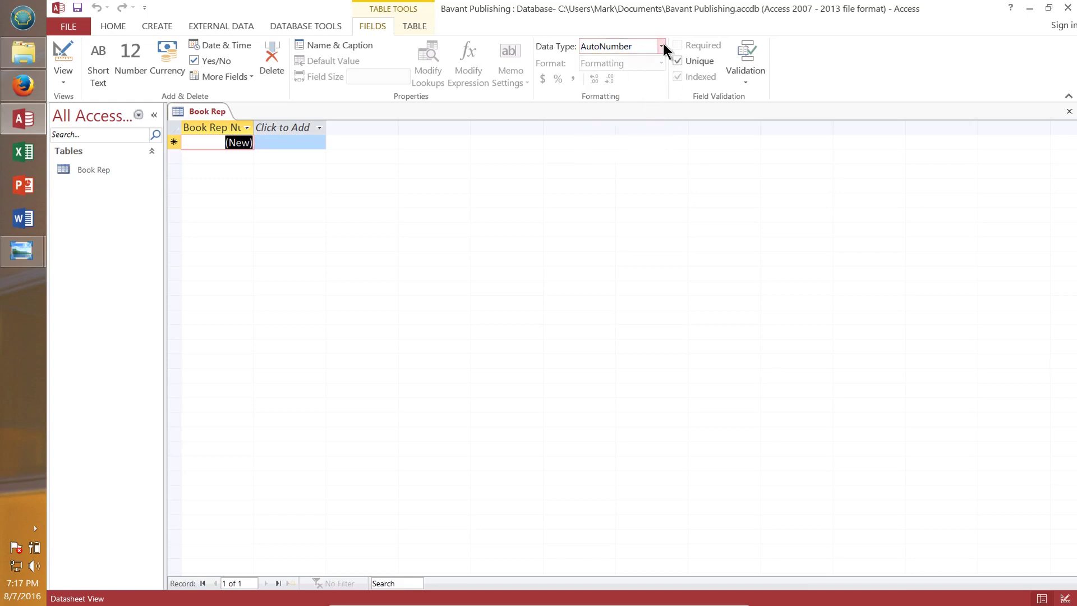
left_click(662, 45)
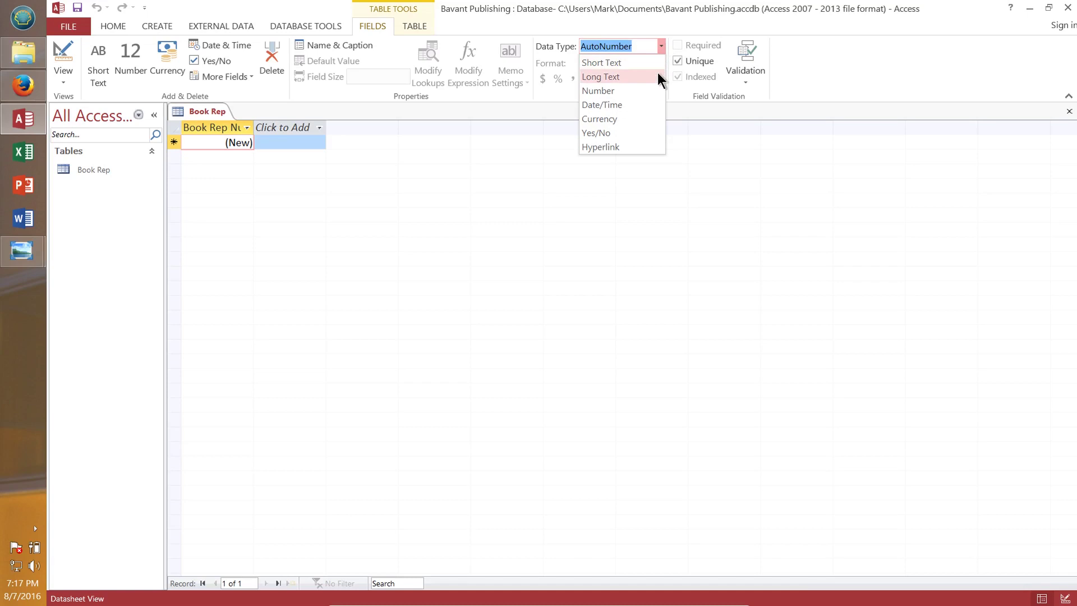
left_click(620, 61)
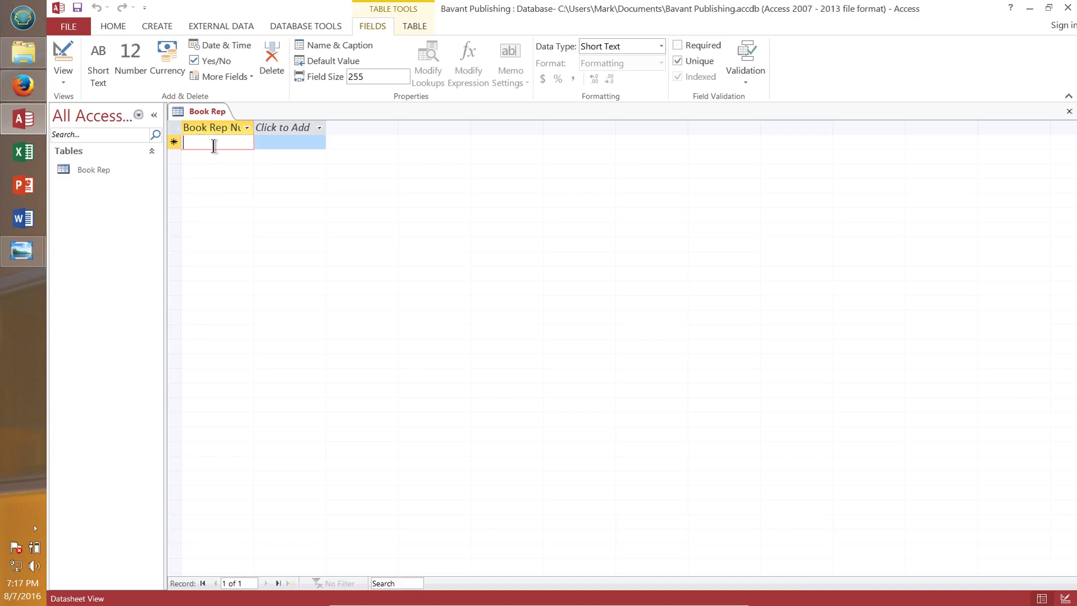
Set the field size of the Book Rep Number field to 2
left_click(375, 76)
left_click_drag(351, 73, 382, 77)
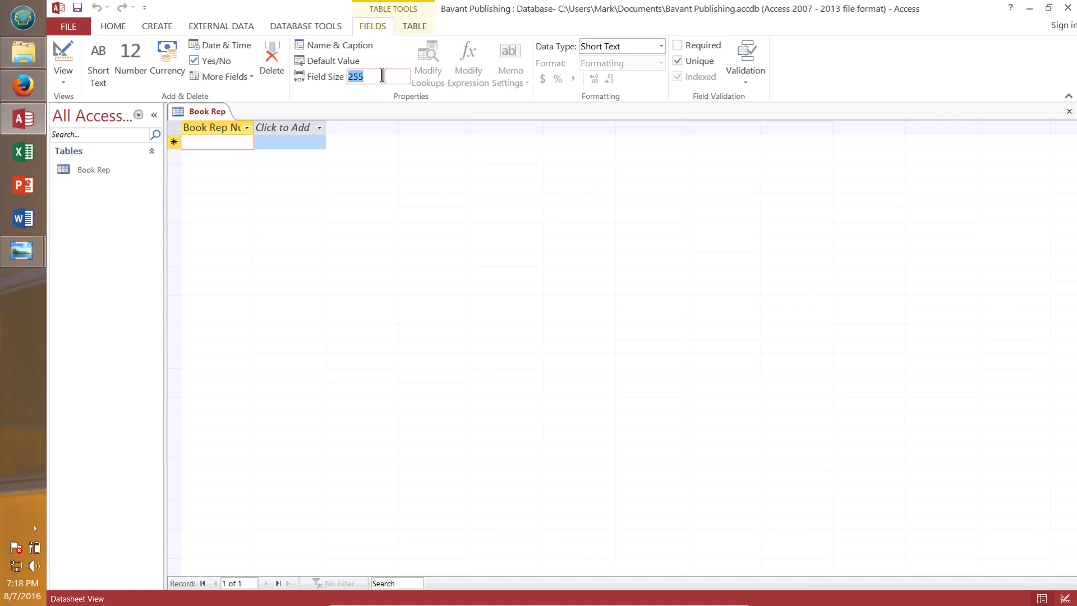
type("2")
key("Return")
right_click(212, 129)
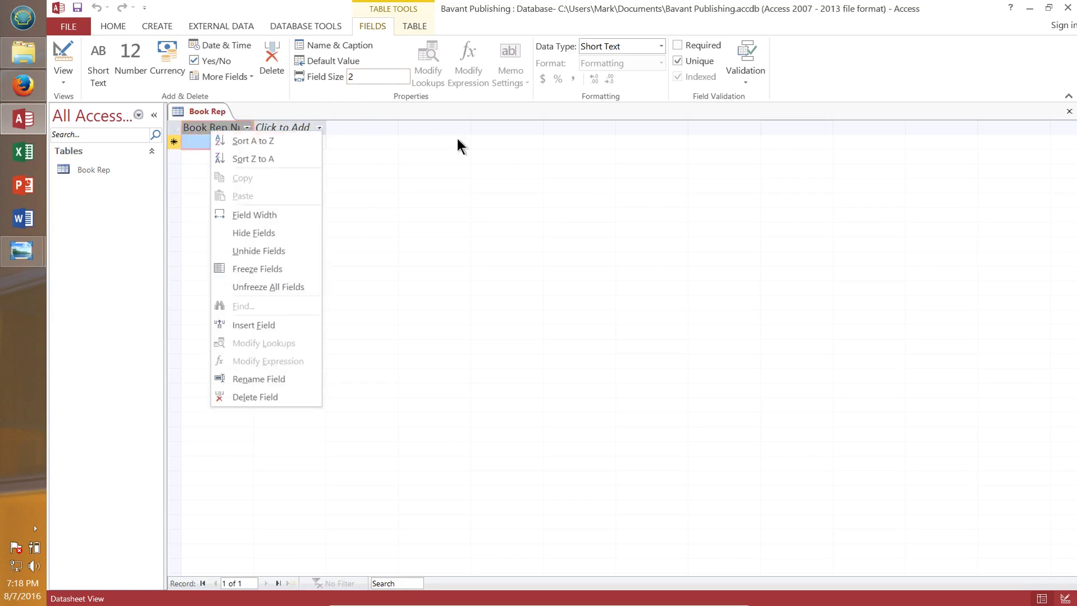
left_click(507, 152)
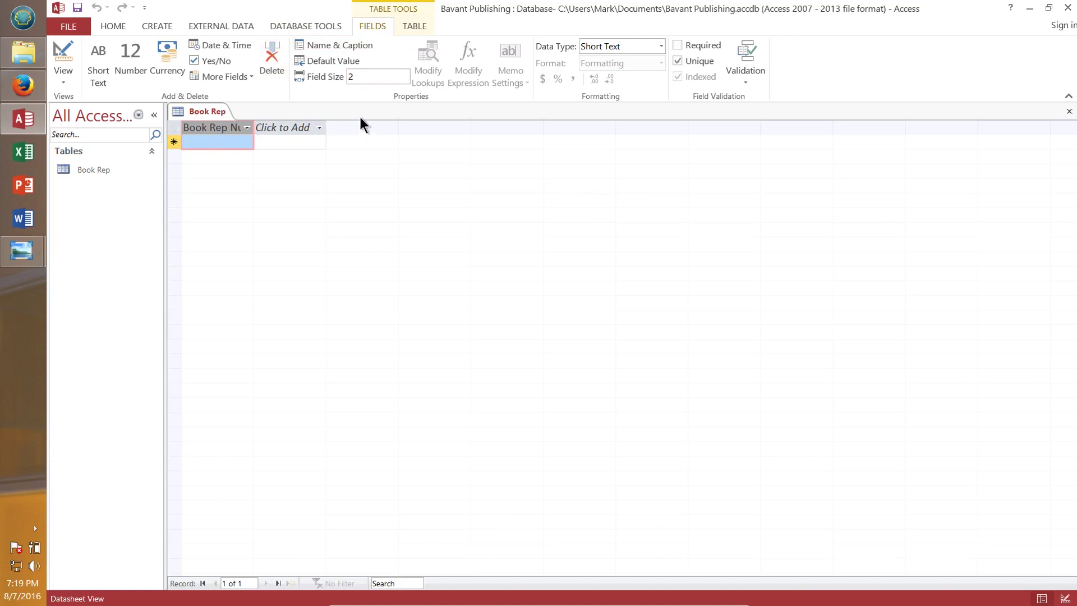
Give the Book Rep Number field the caption BR# and the description "Unique identifer of book rep"
left_click(346, 46)
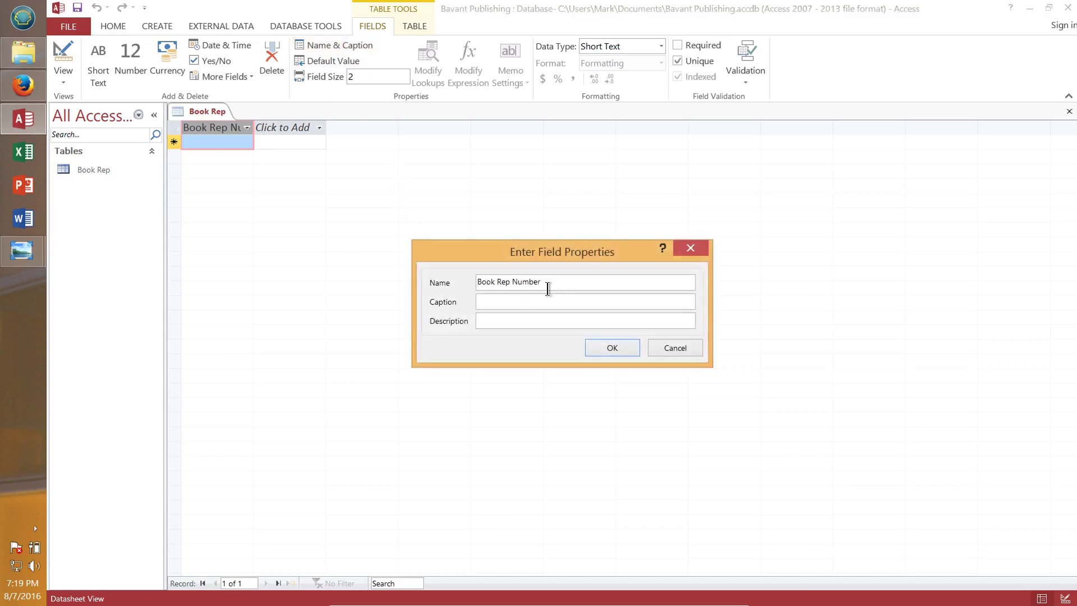
left_click_drag(544, 285, 465, 282)
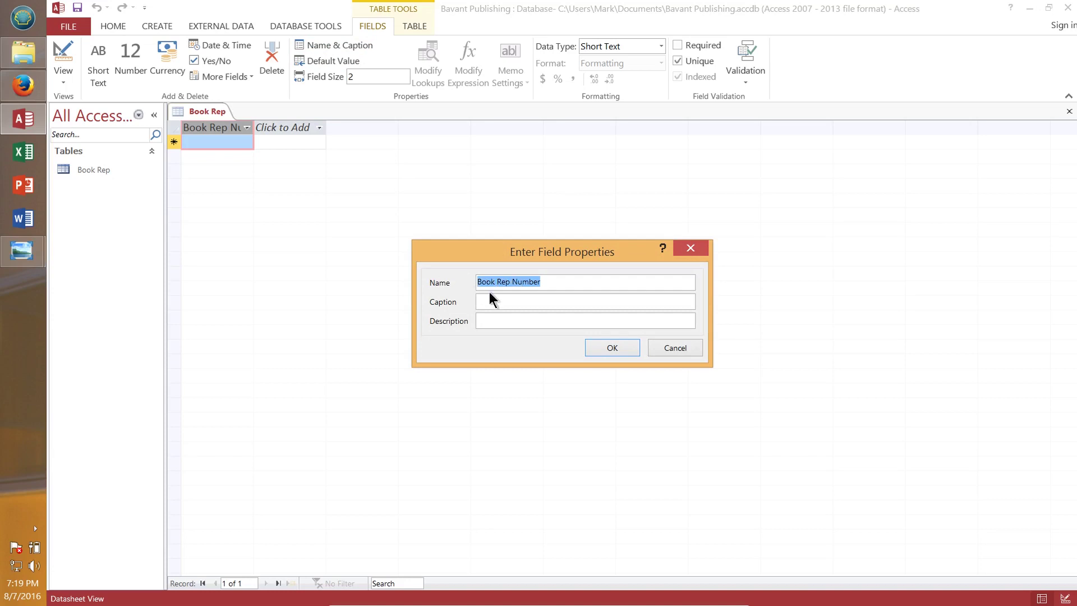
left_click(503, 307)
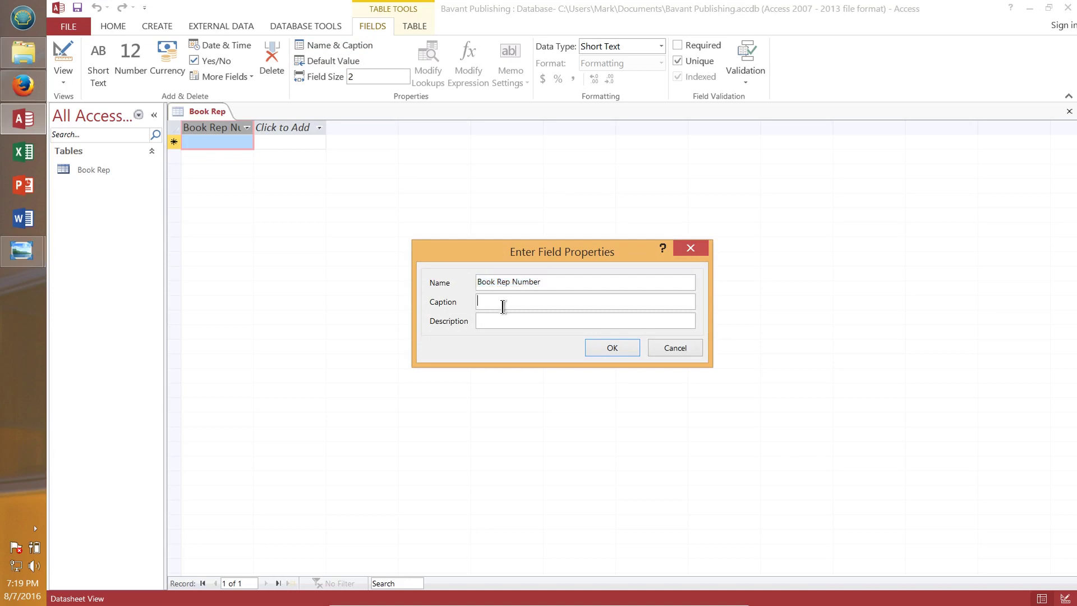
type("B")
type("R")
type("#")
type("Unique")
type(" iden")
type("tifie")
type("r")
type(" of book rep")
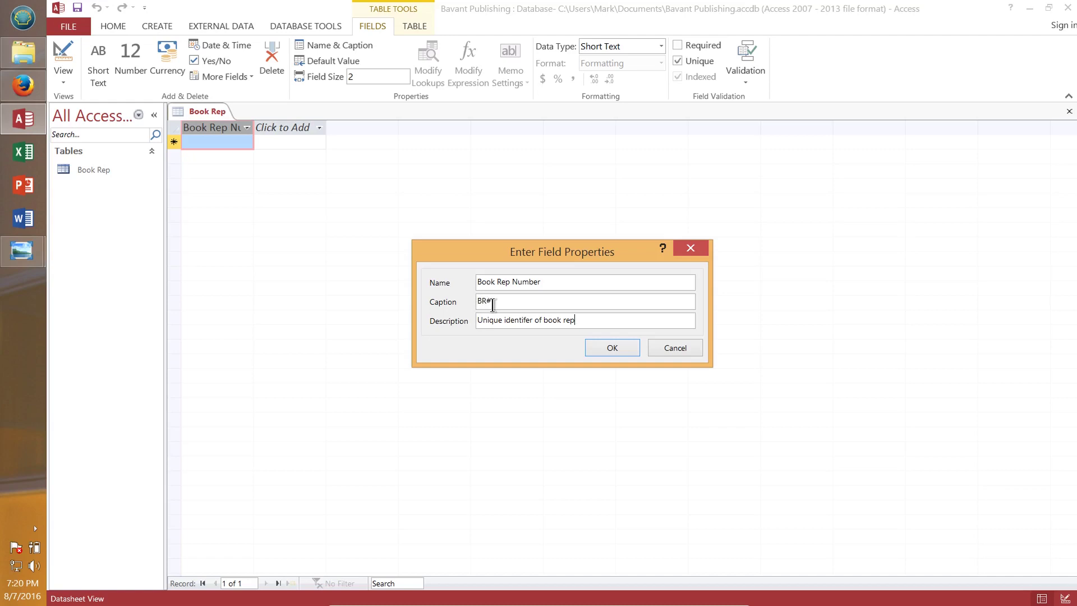
left_click(605, 346)
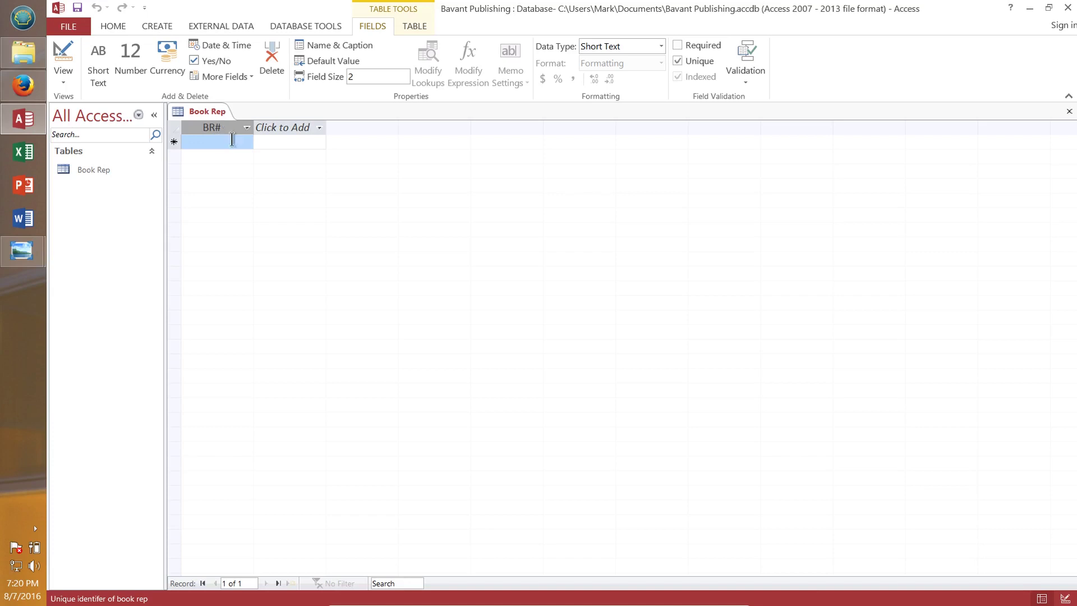
Add a Short Text field named Last Name after the BR# field
left_click(282, 126)
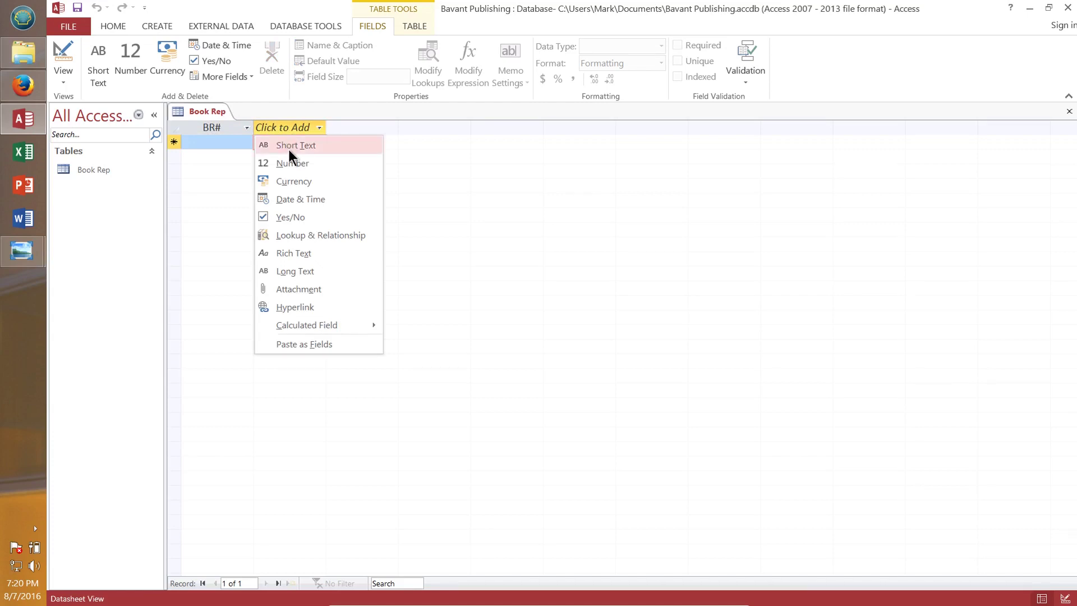
left_click(289, 147)
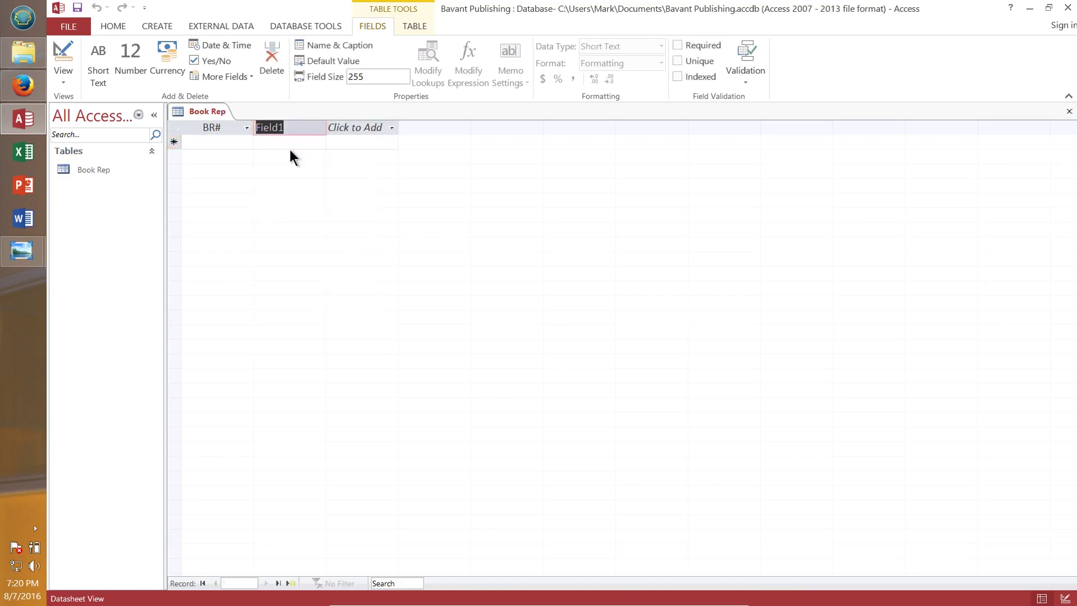
type("Last Name")
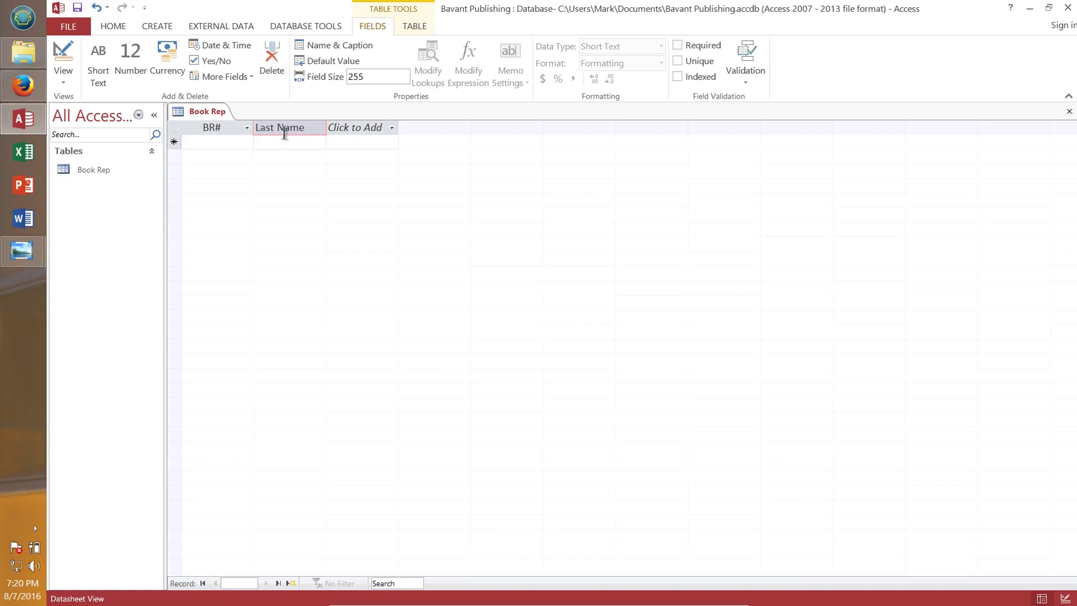
Set the field size of the Last Name field to 15
left_click(371, 77)
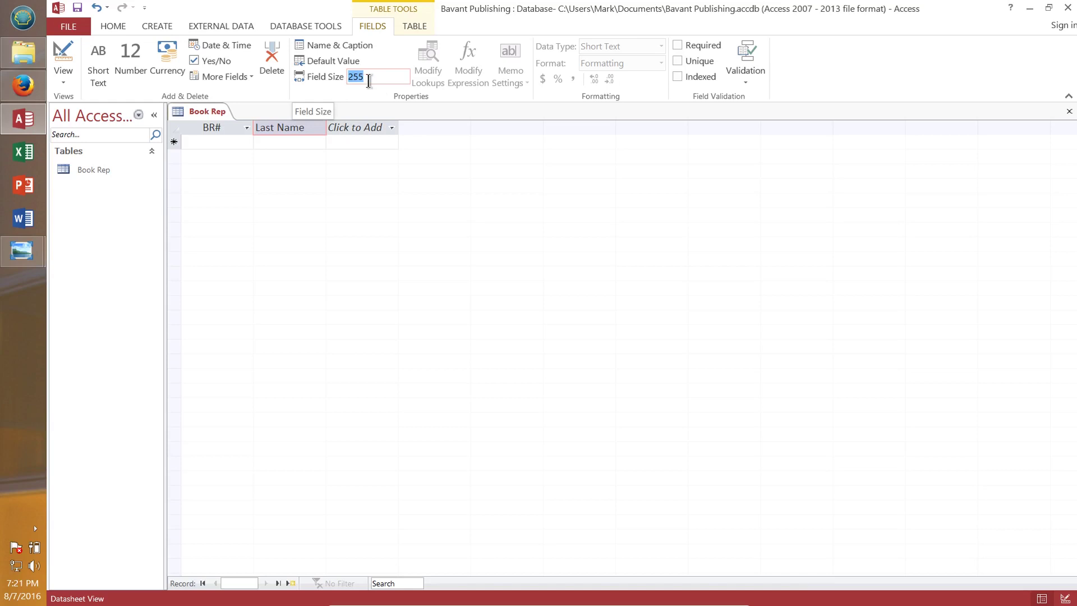
type("15")
Add another Short Text field at the end of the table and enter First Name in its first record
left_click(365, 127)
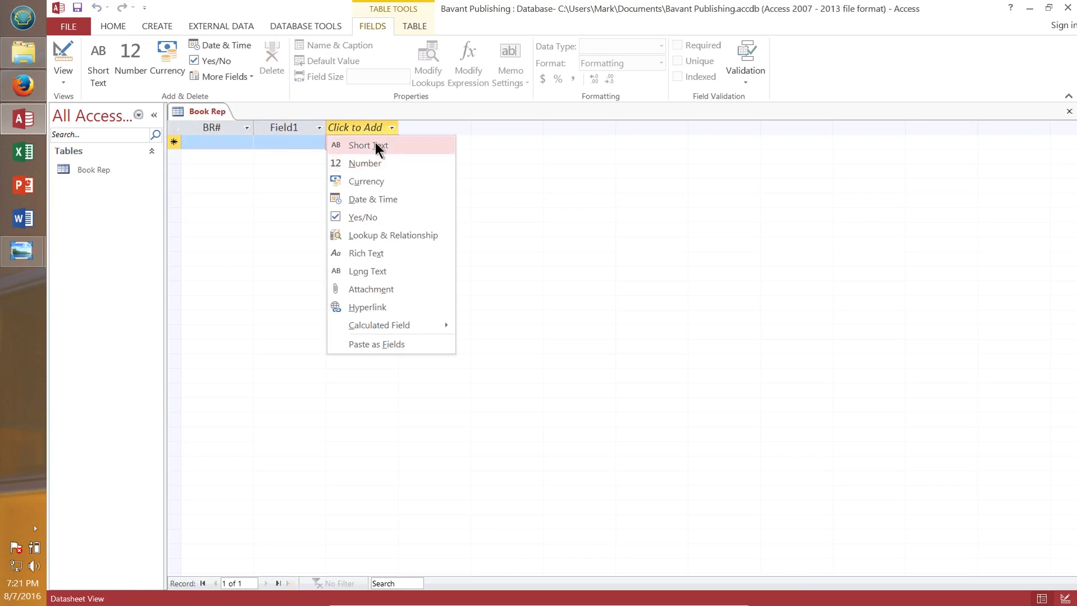
left_click(375, 144)
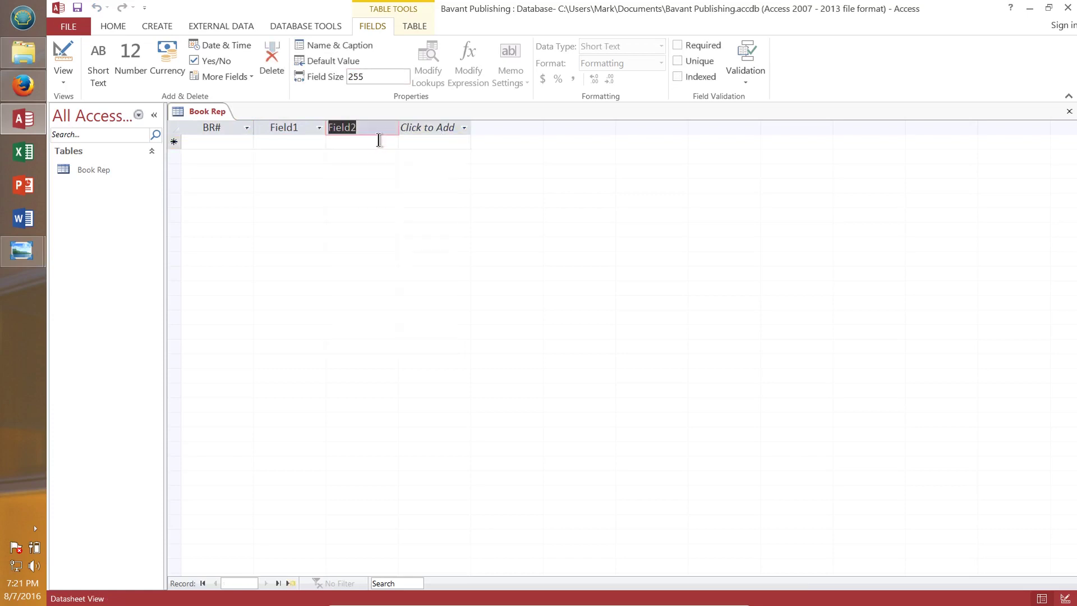
left_click(378, 140)
type("Firstn")
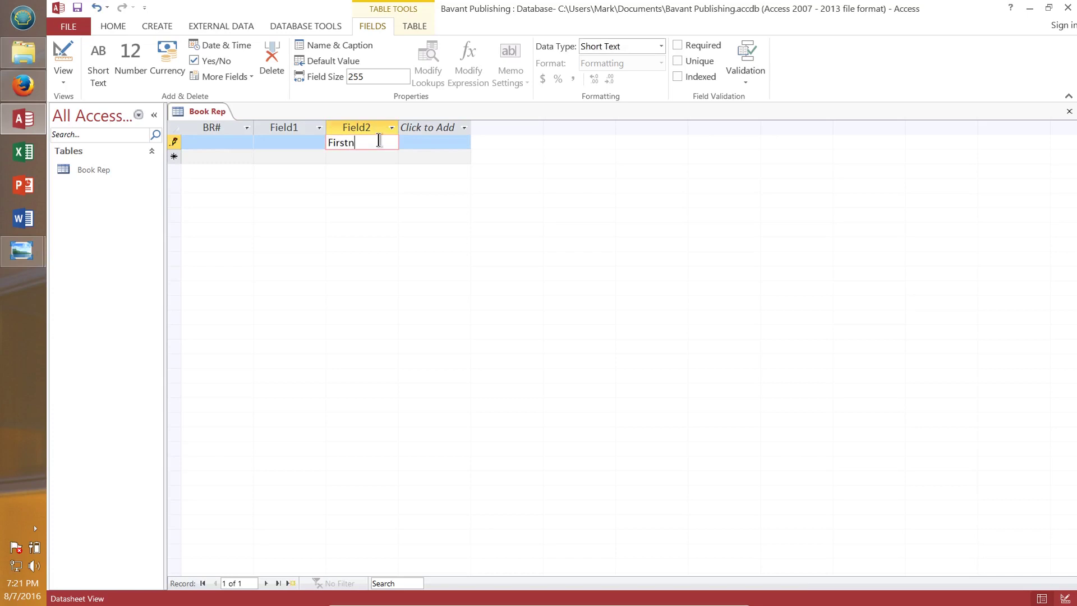
key("BackSpace")
type("Name")
Set the field size of the newly added Short Text field to 15
left_click(380, 77)
type("1")
type("5")
left_click(357, 127)
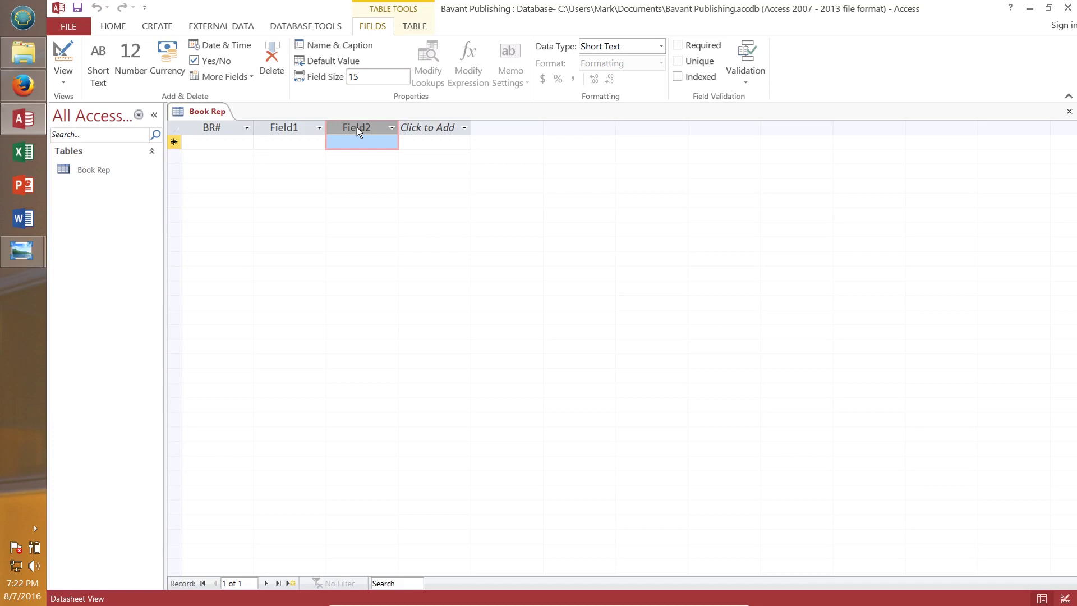
left_click(392, 128)
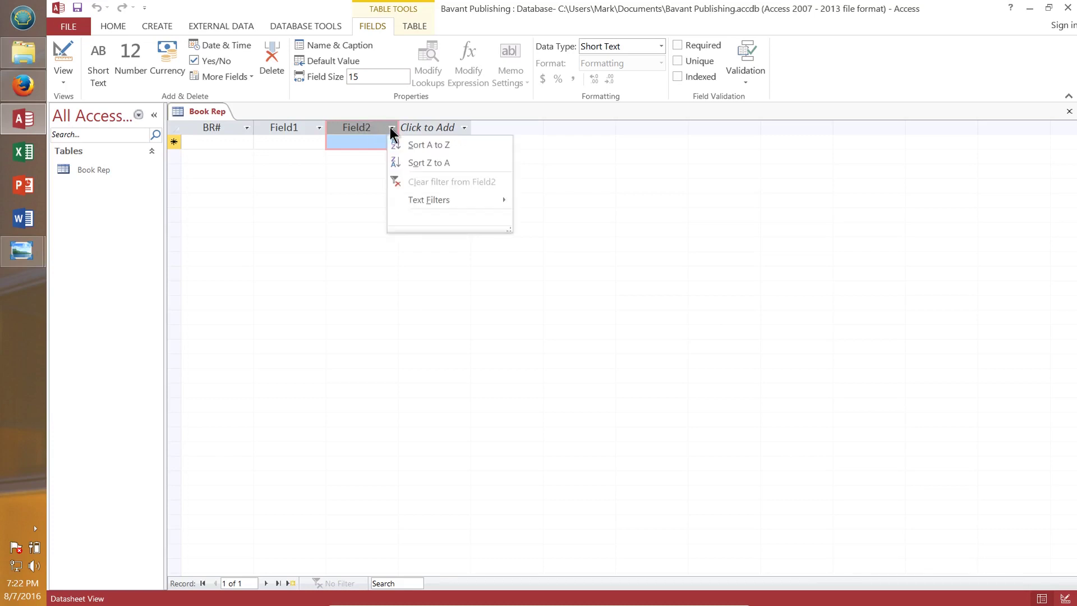
left_click(354, 125)
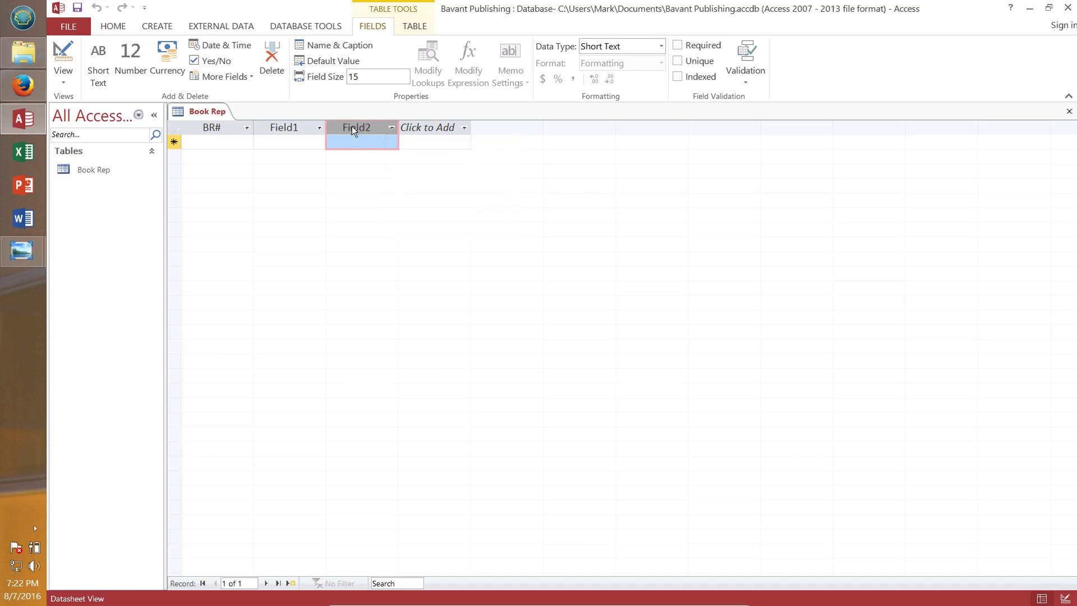
right_click(355, 126)
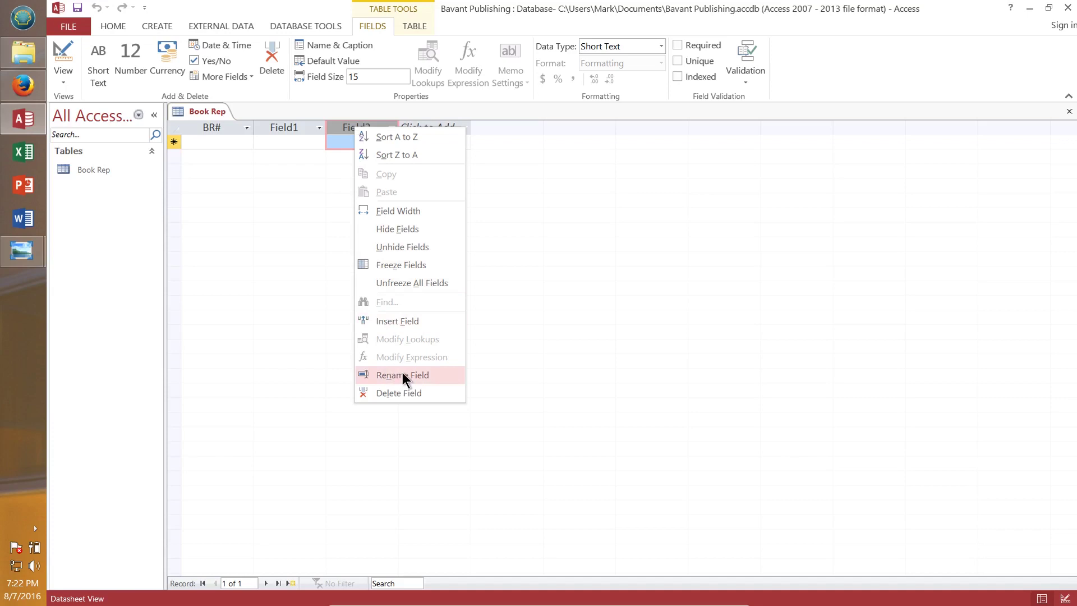
left_click(596, 313)
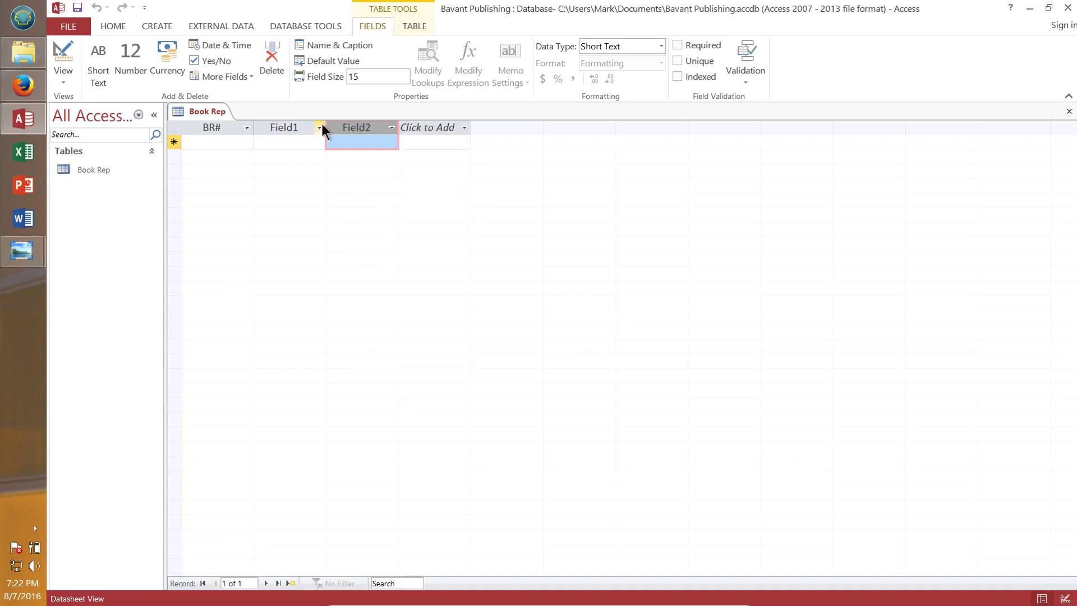
left_click(281, 127)
left_click(366, 124)
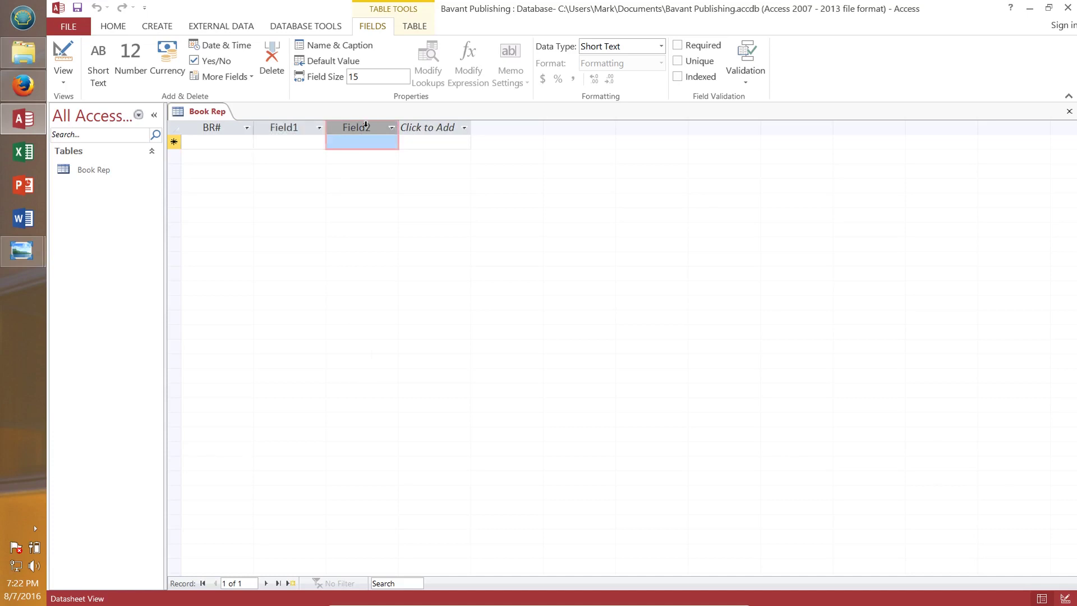
left_click(295, 126)
left_click(370, 76)
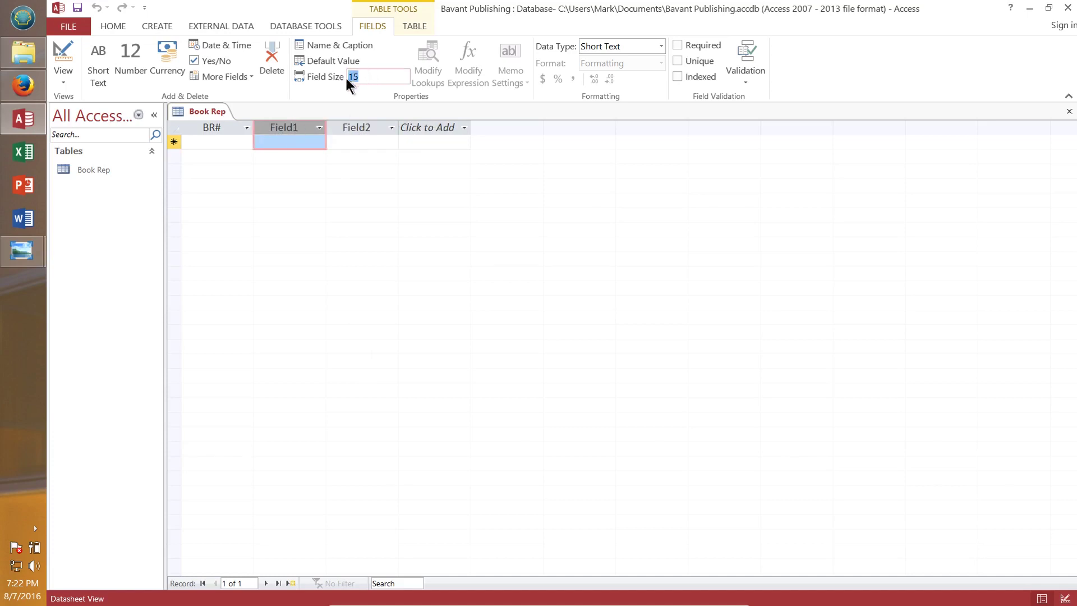
Rename the field after BR# to Last Name
right_click(292, 126)
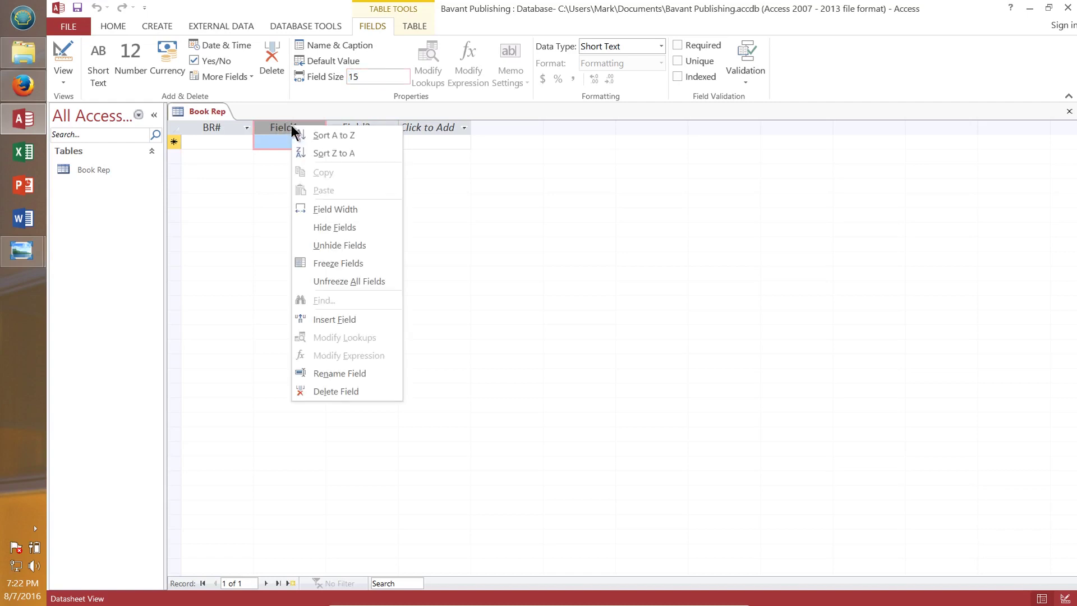
left_click(337, 372)
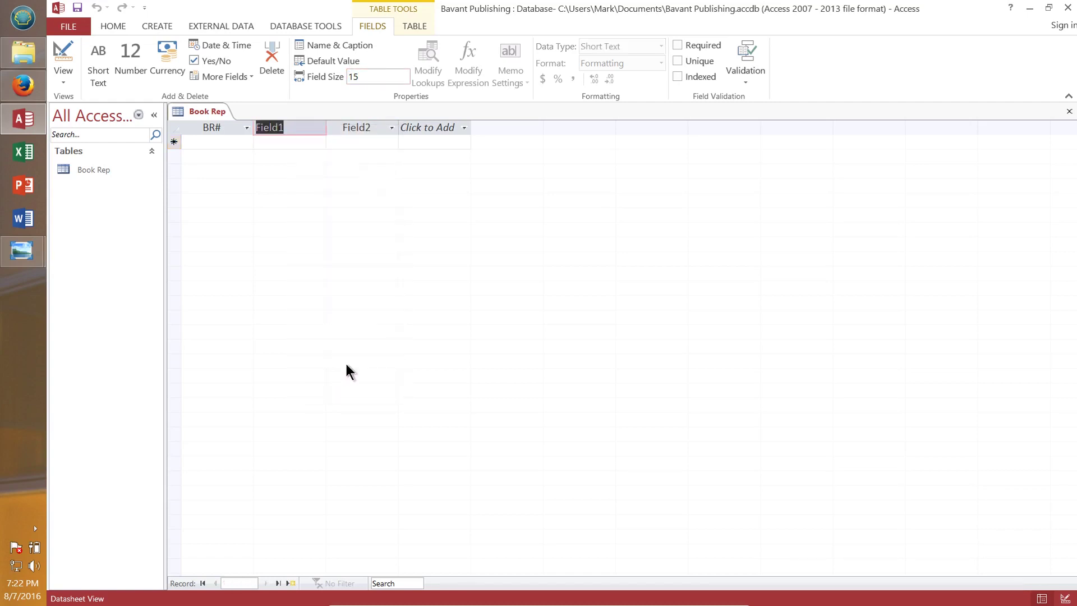
type("Lastn")
key("BackSpace")
type("Name")
Rename the field after Last Name to First Name
left_click(361, 132)
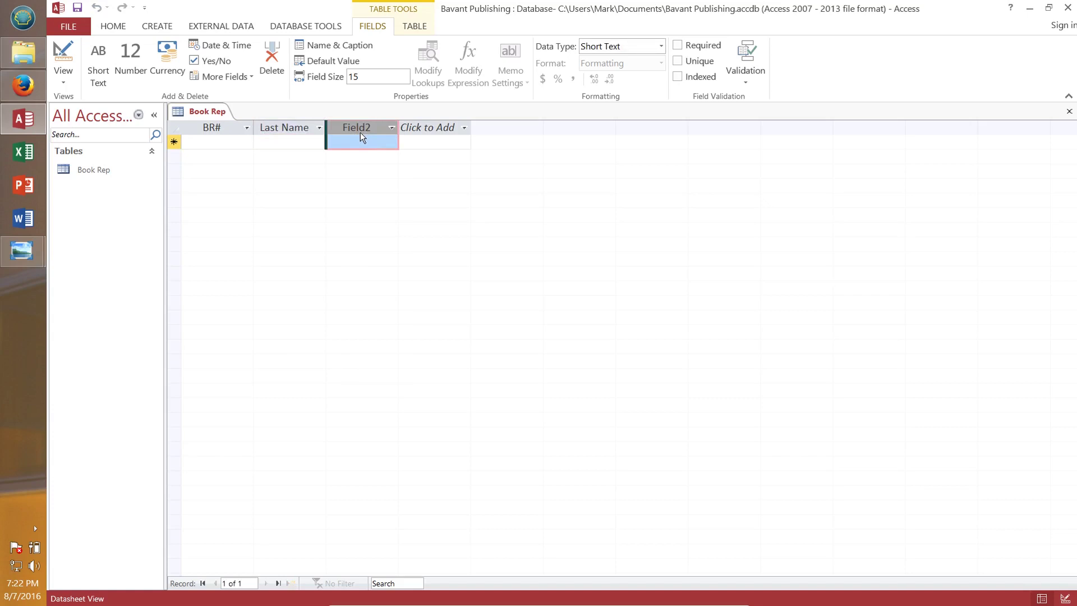
right_click(355, 125)
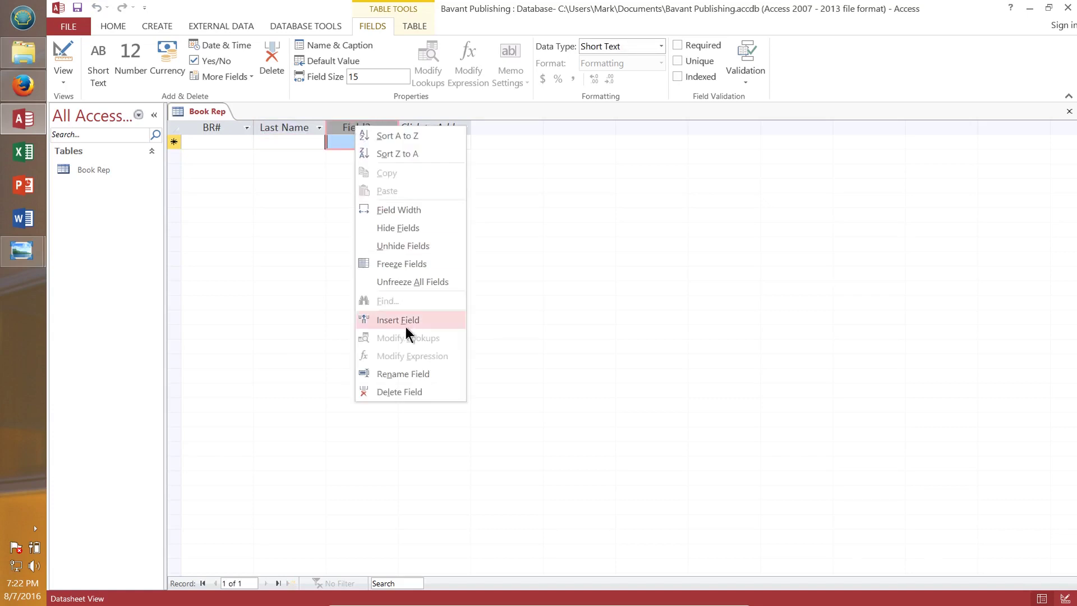
left_click(408, 372)
type("Fi")
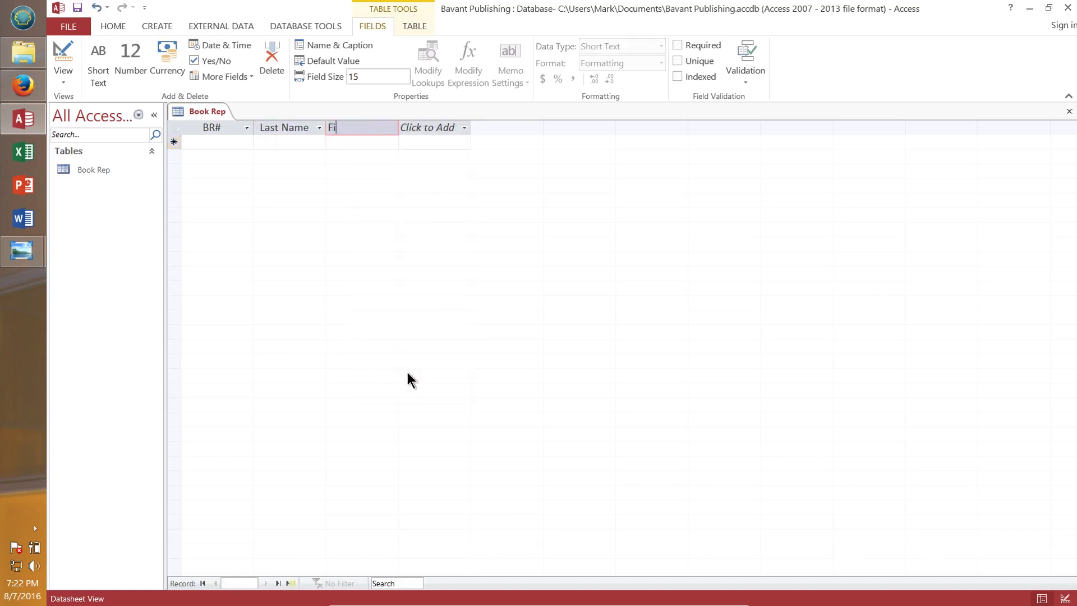
type("rst Name")
Add two Short Text fields named Street and City after the First Name field
left_click(442, 125)
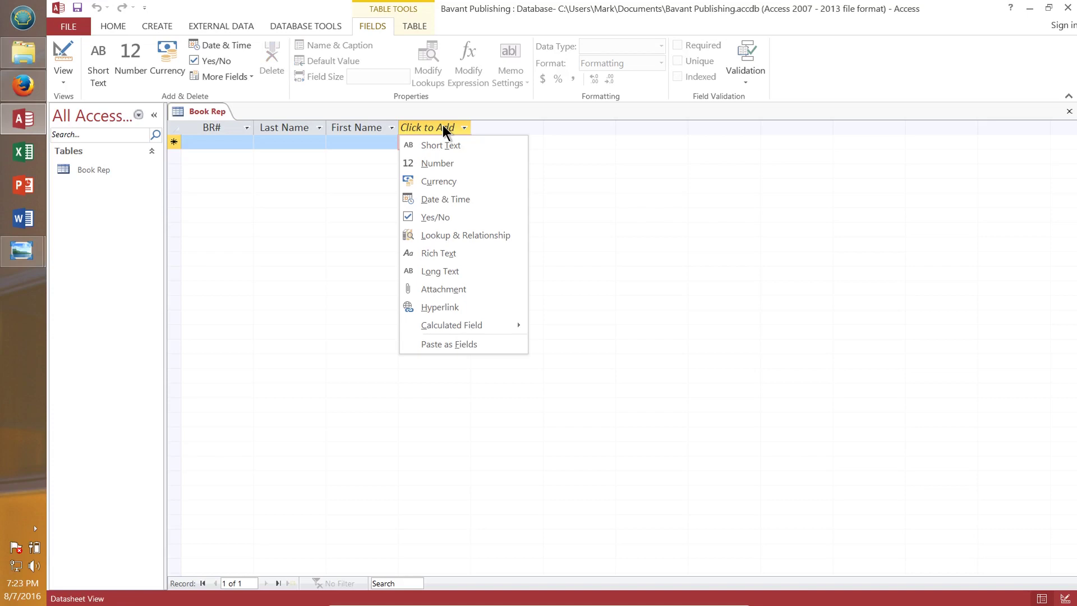
left_click(447, 145)
type("Street")
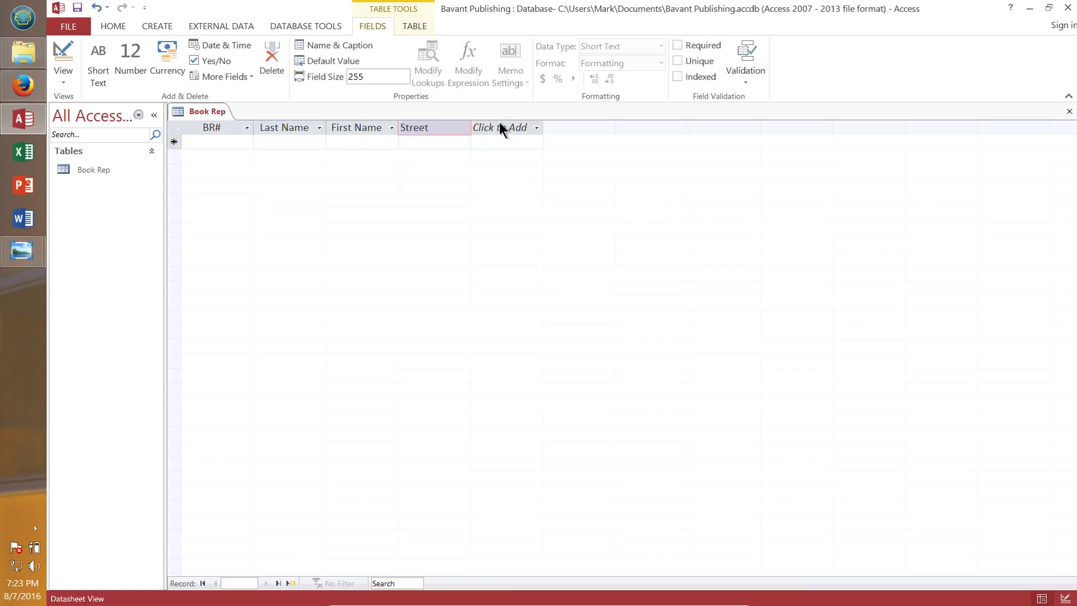
left_click(500, 127)
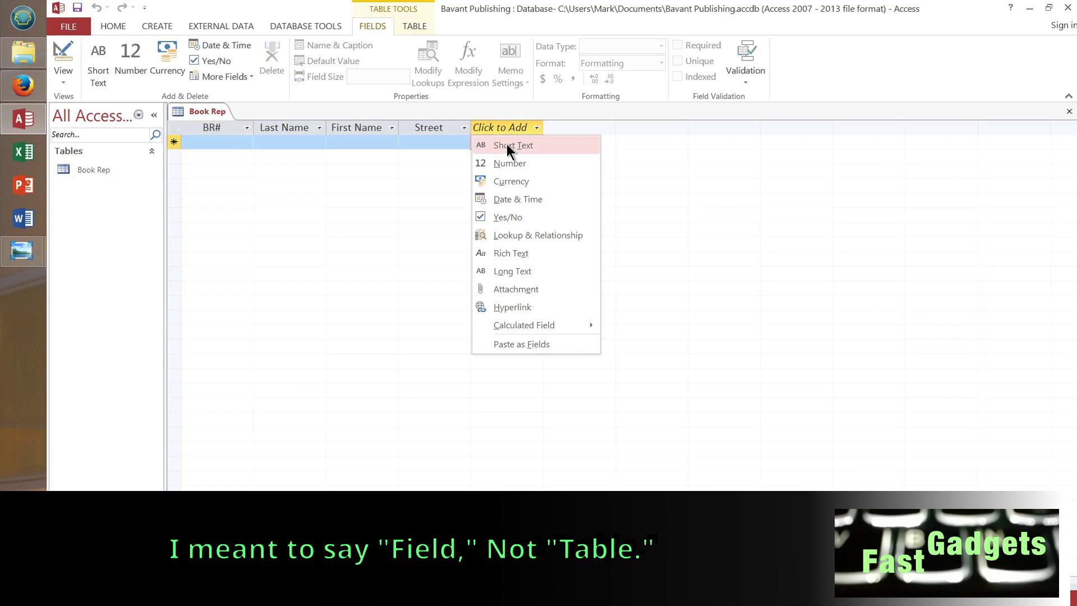
left_click(507, 144)
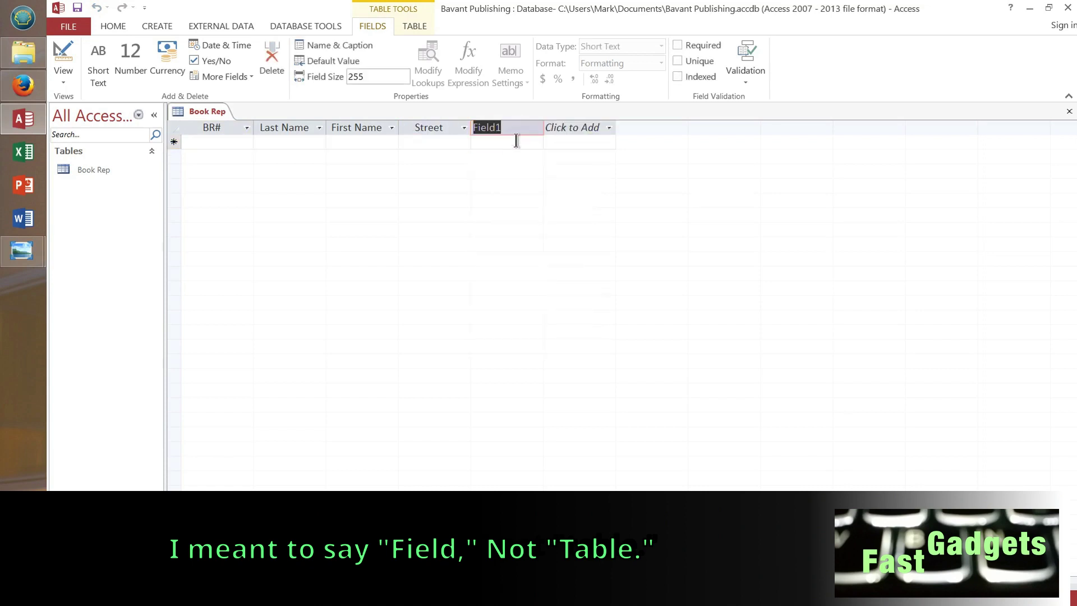
type("City")
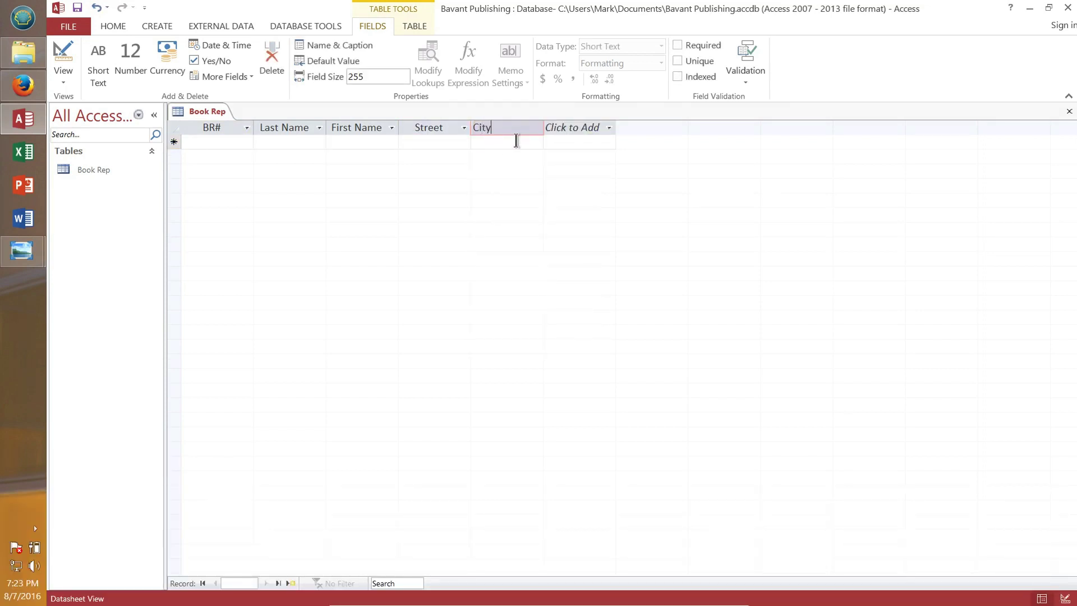
Add two Short Text fields named State and Zip after the City field
left_click(570, 127)
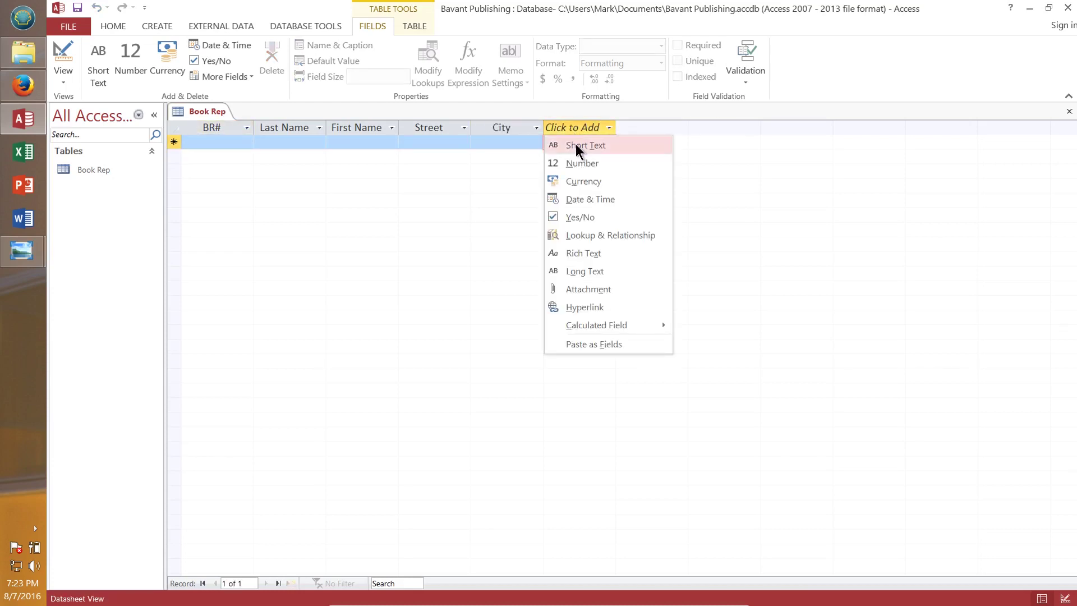
left_click(575, 145)
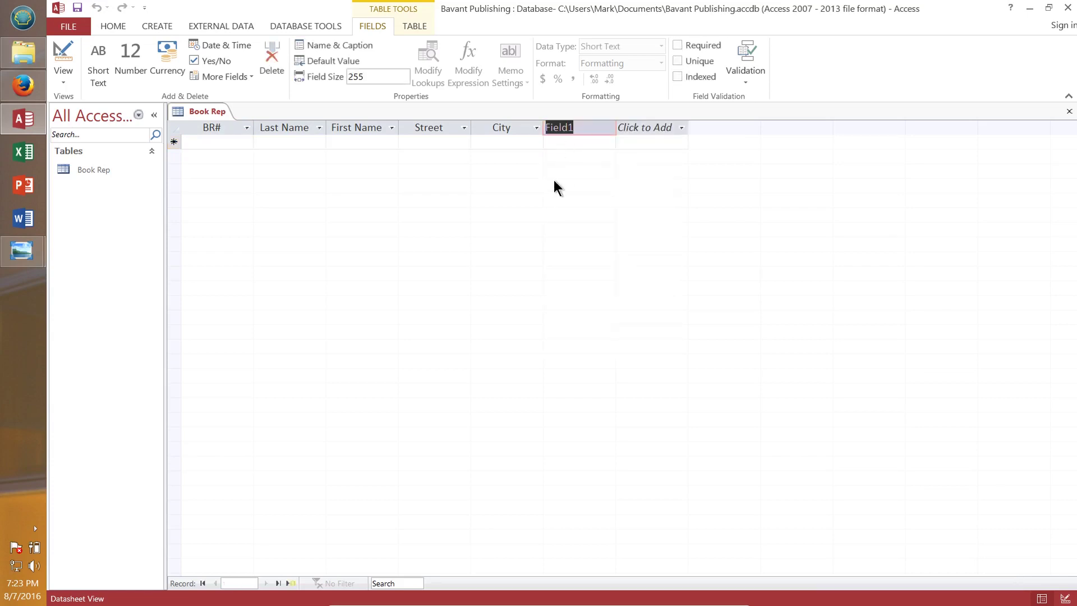
type("S")
key("BackSpace")
type("State")
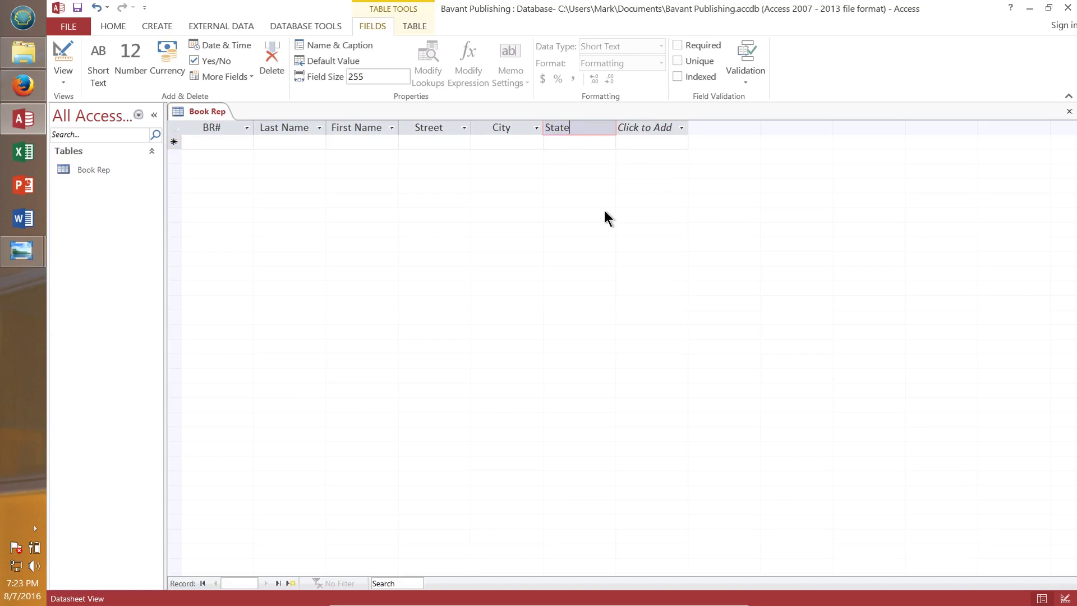
left_click(643, 131)
left_click(643, 130)
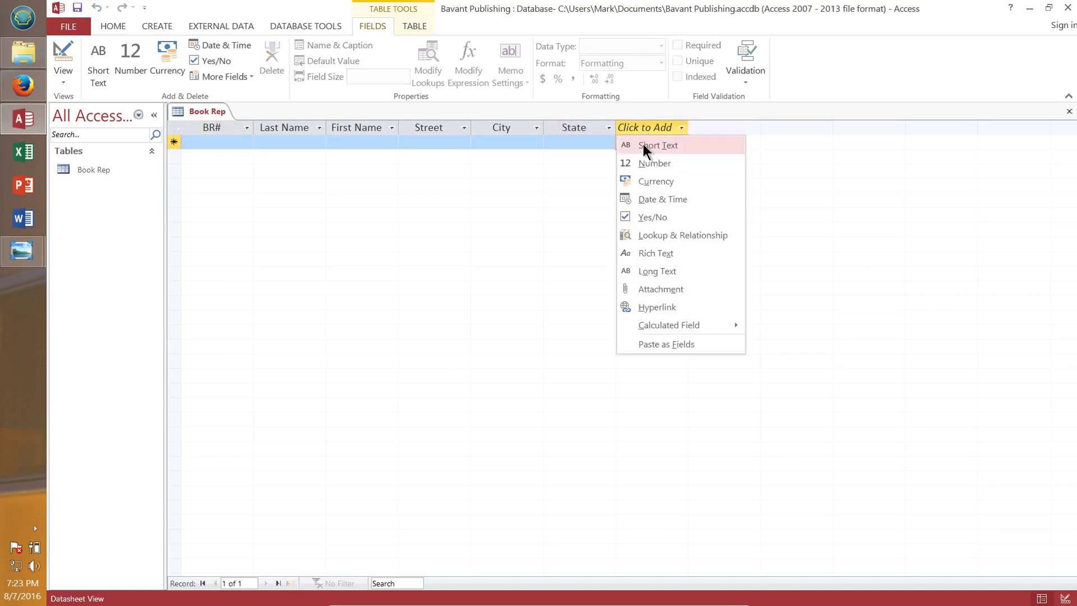
left_click(643, 144)
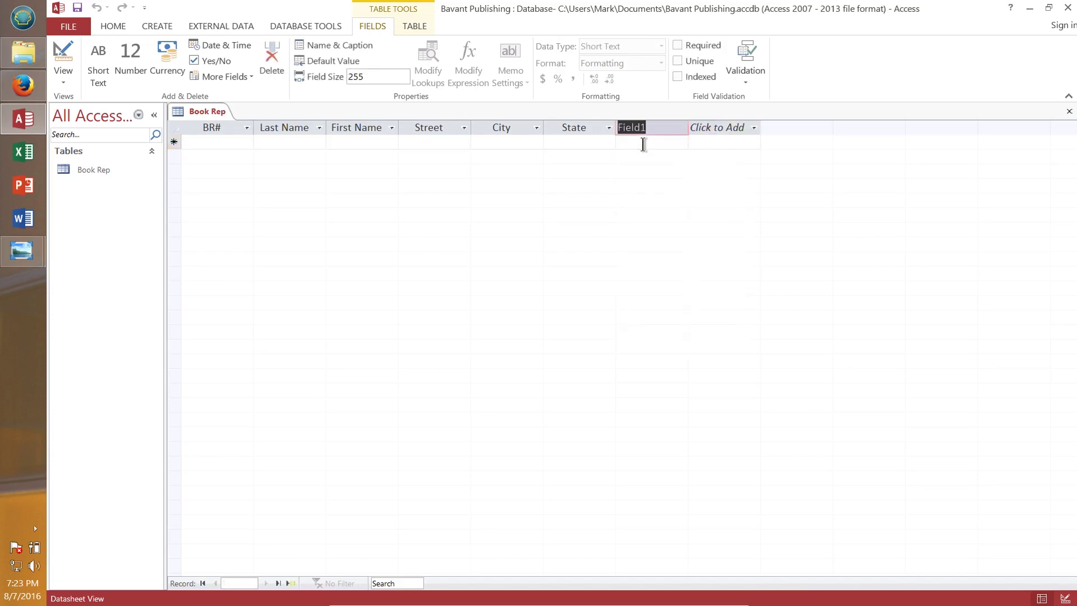
type("Zip")
Add two Short Text fields named Salary and Bonus Rate after the Zip field
left_click(722, 126)
left_click(722, 142)
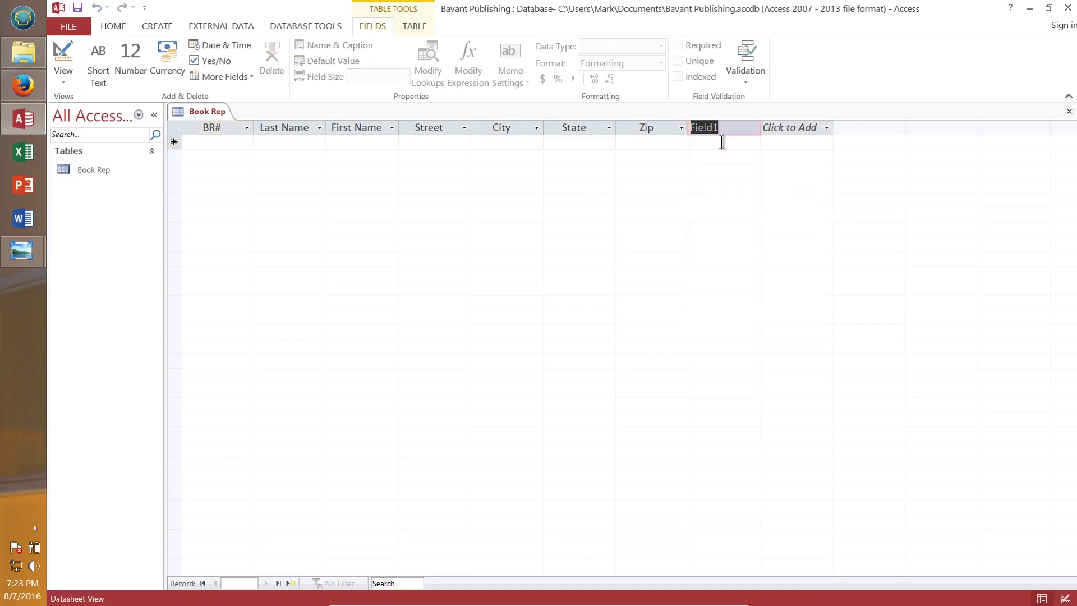
type("Salary")
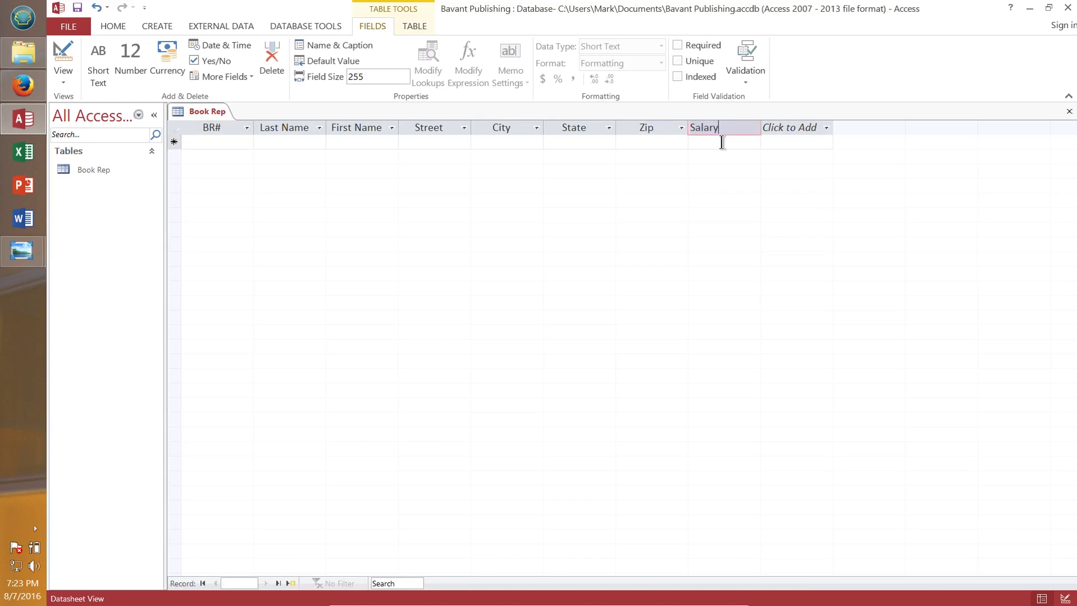
left_click(786, 128)
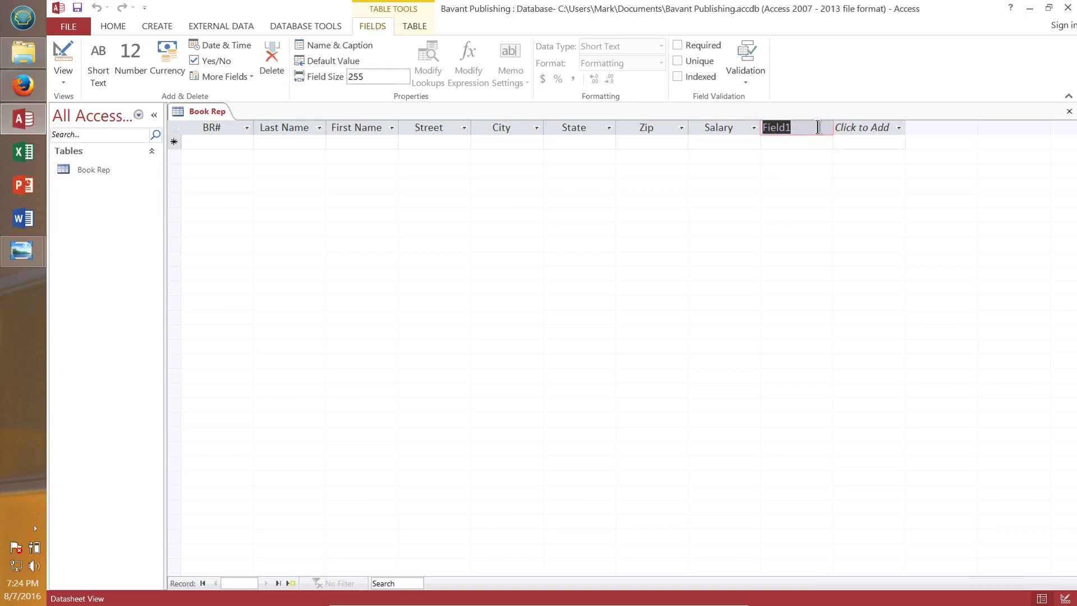
type("Bonus Rate")
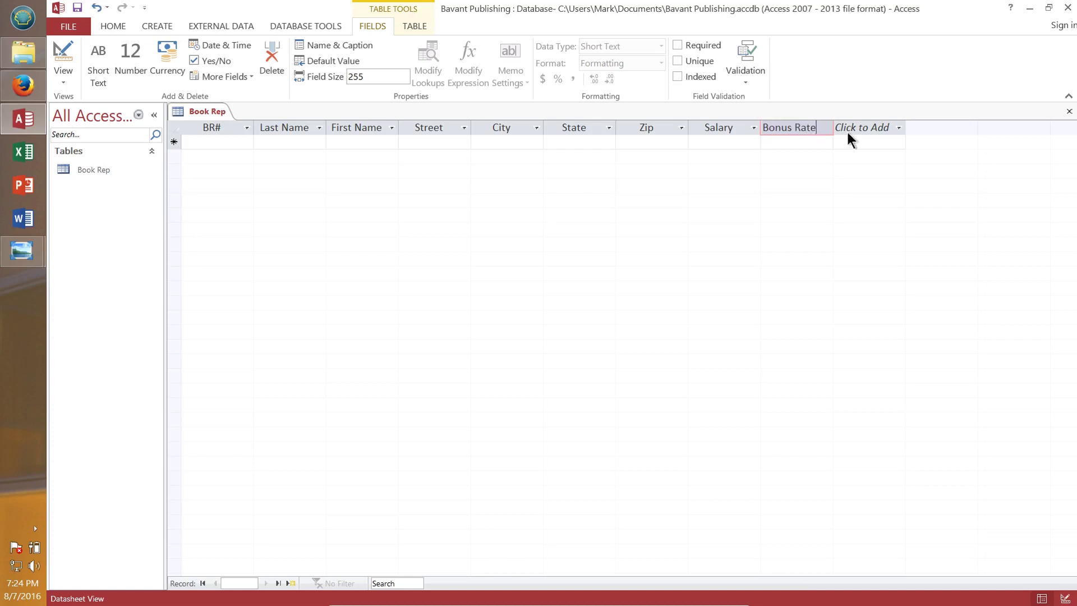
Change the data type of the Bonus Rate field to Number
left_click(721, 125)
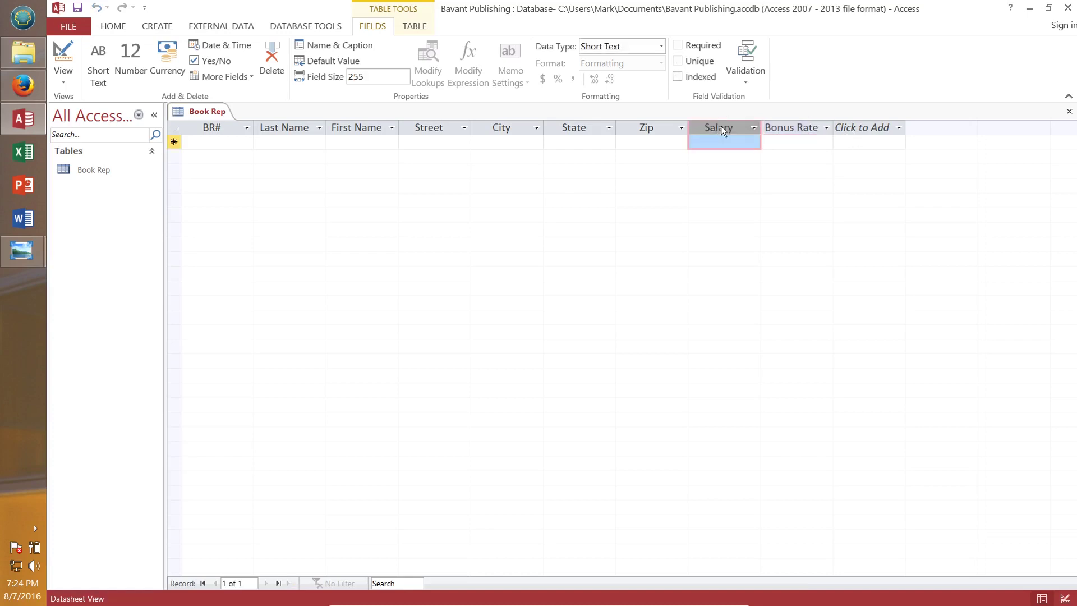
left_click(789, 128)
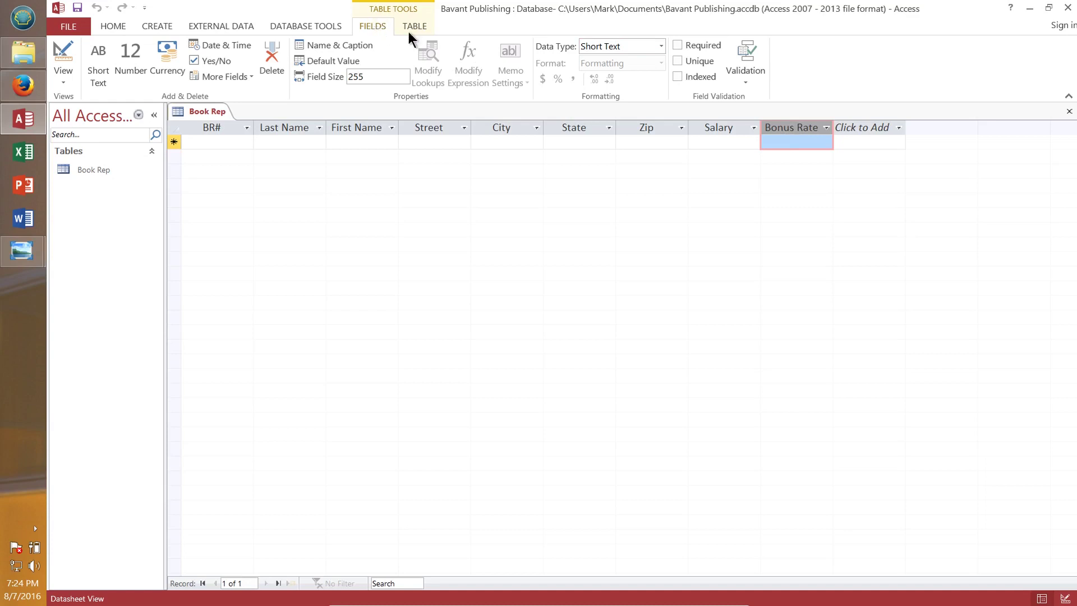
left_click(659, 44)
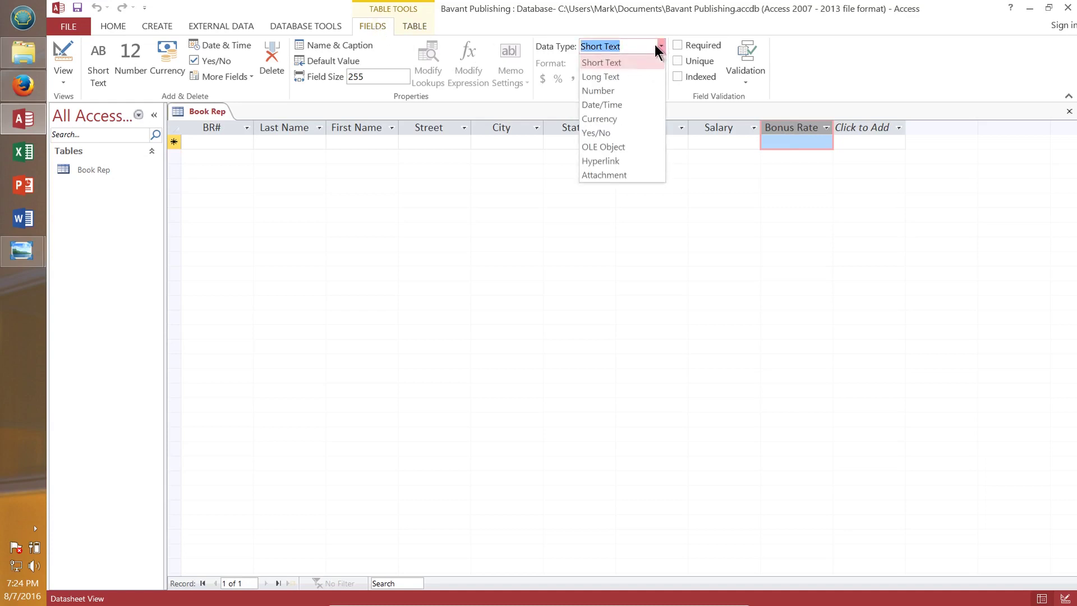
left_click(600, 93)
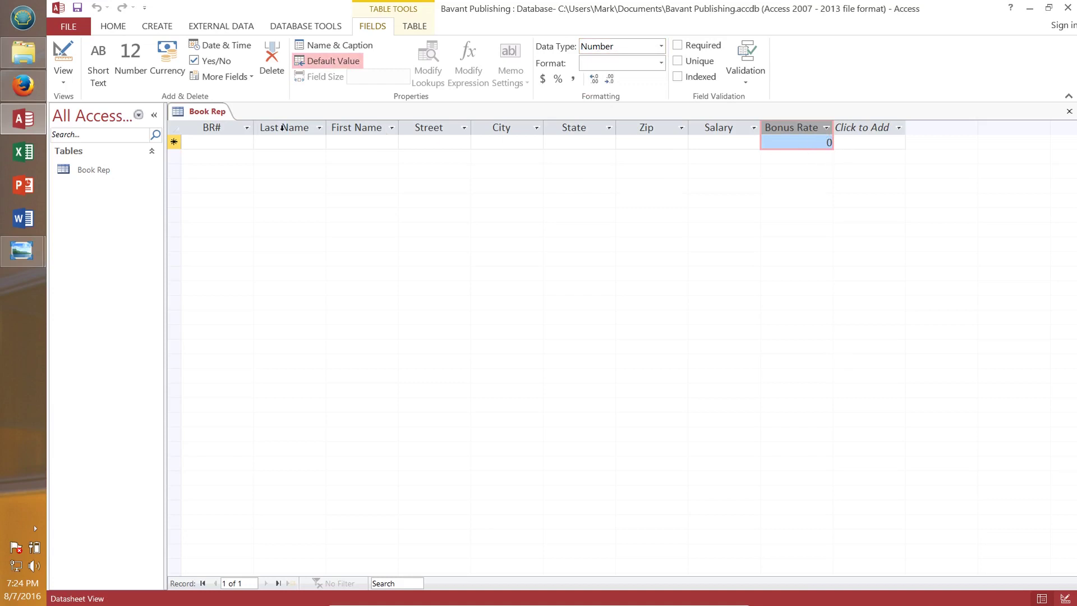
Save the Book Rep table, then restore the database window to a smaller size and reposition it on the desktop
left_click(78, 9)
left_click(1048, 8)
left_click_drag(534, 39, 683, 17)
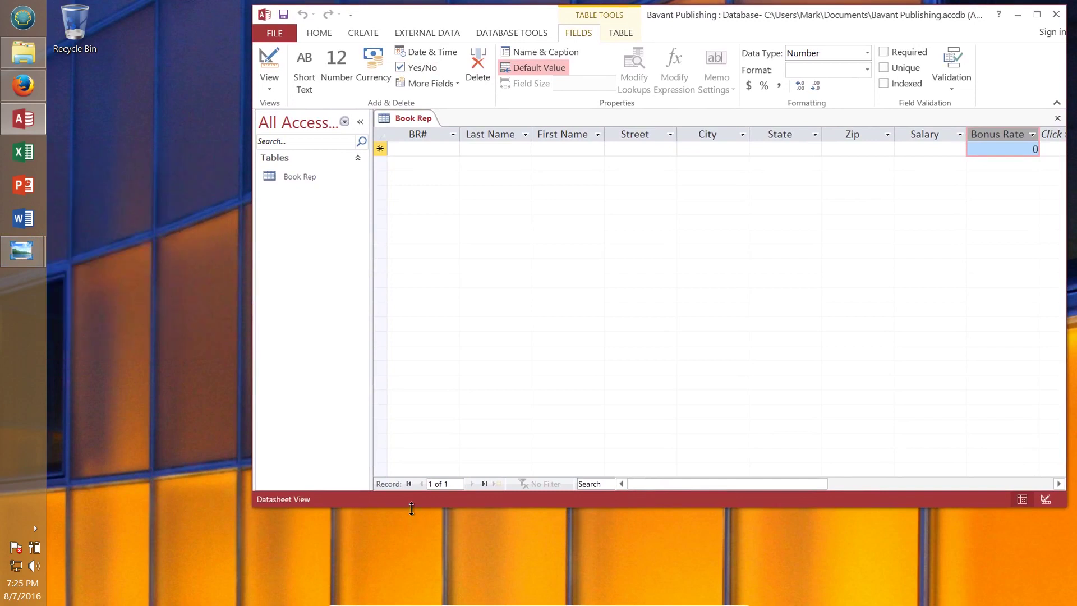
Shorten the database window, bring up the "Field setup for customer rep table" image and arrange both windows so they can be compared
left_click_drag(411, 509, 411, 297)
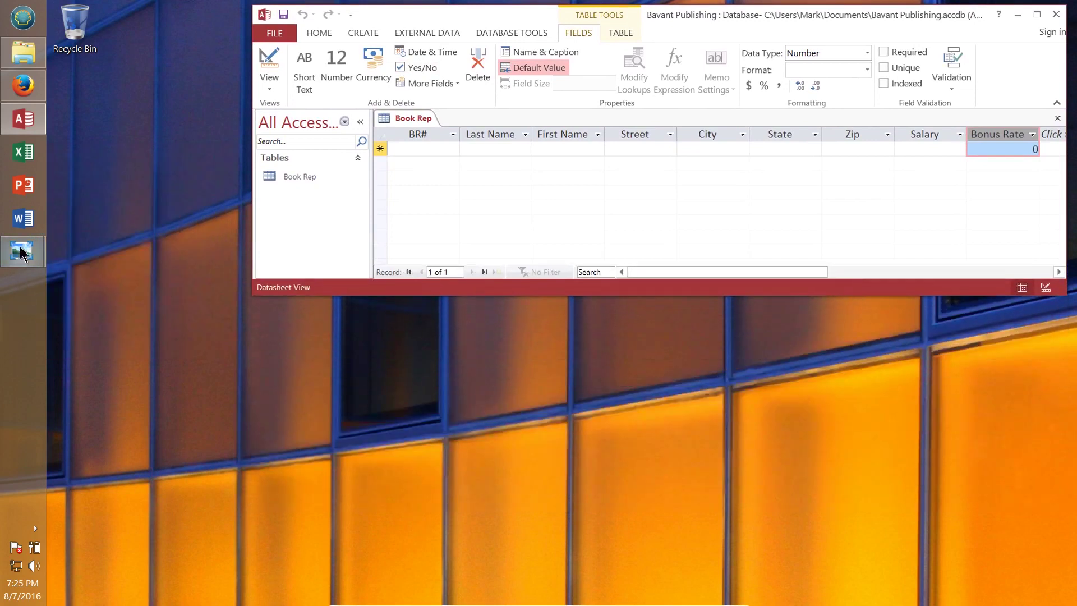
mouse_move(19, 259)
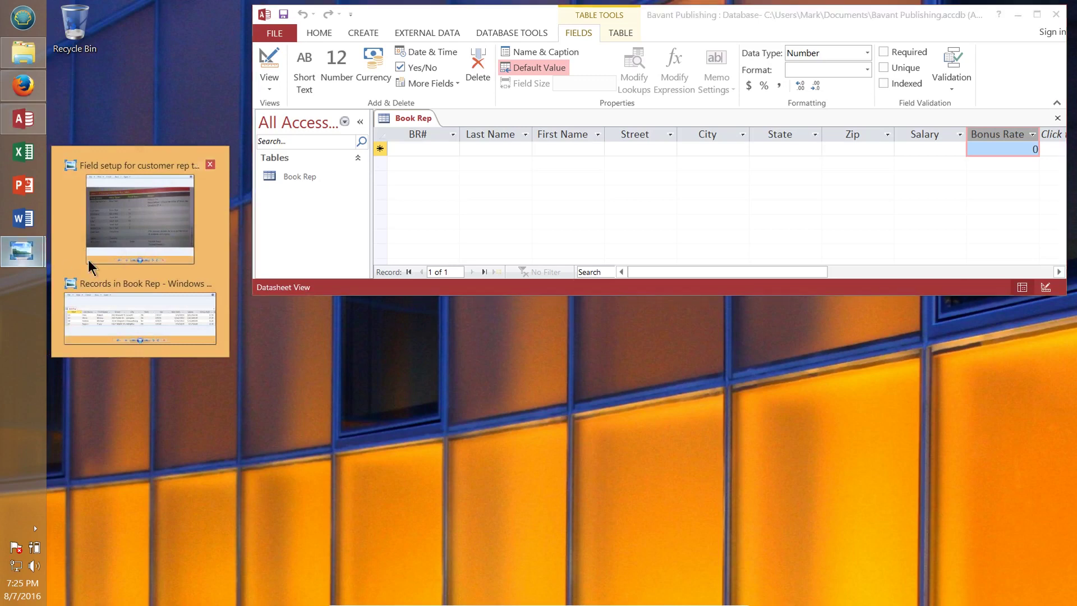
mouse_move(118, 230)
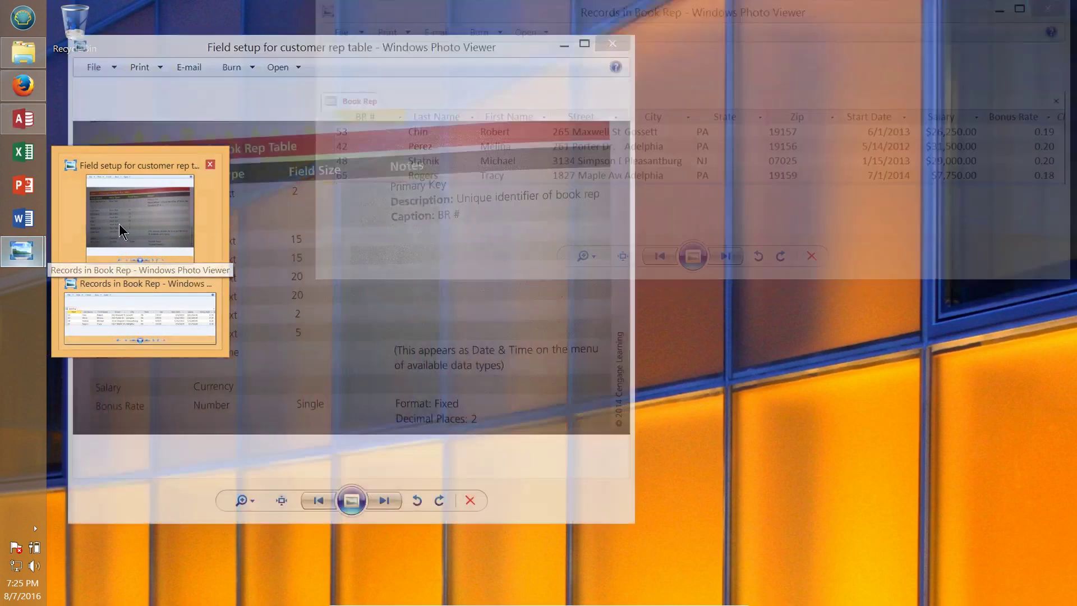
left_click(119, 224)
left_click_drag(390, 56, 409, 142)
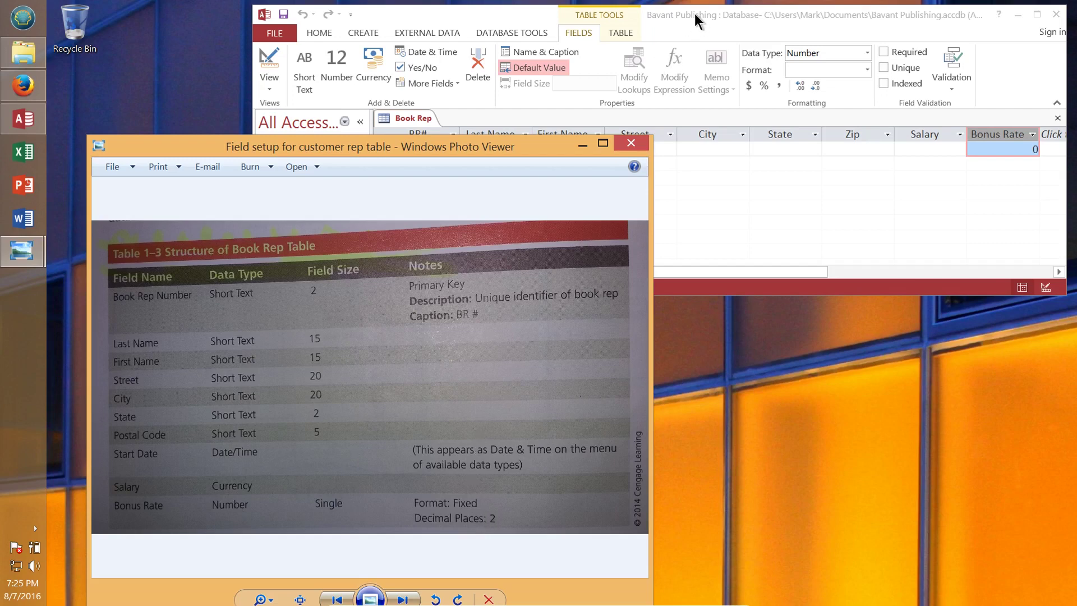
left_click_drag(694, 13, 629, 17)
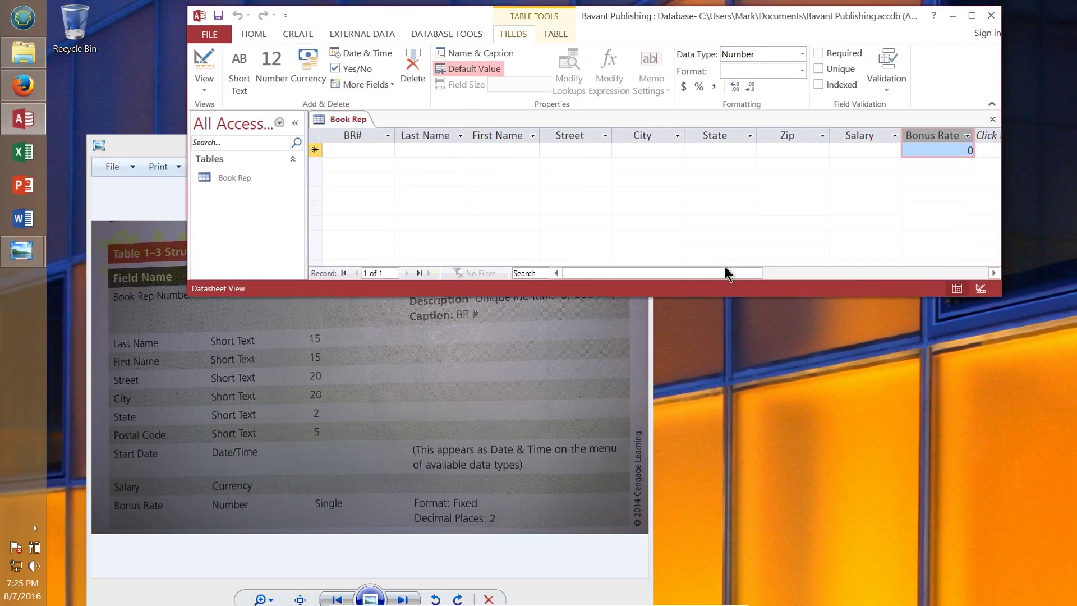
Add a Date & Time field named Start Date after the Bonus Rate field
left_click_drag(733, 274, 757, 275)
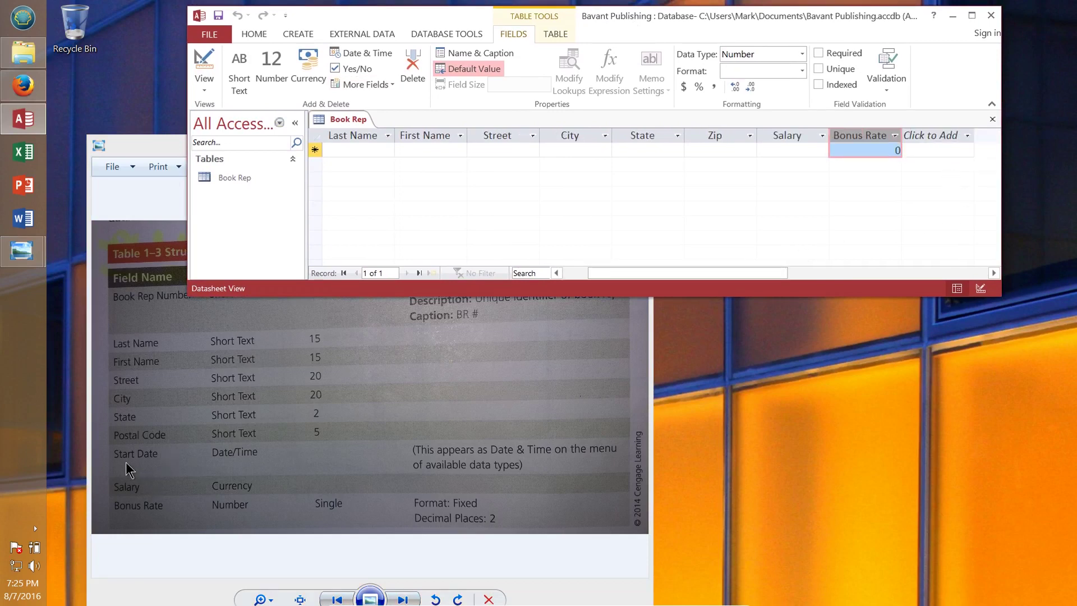
left_click(940, 138)
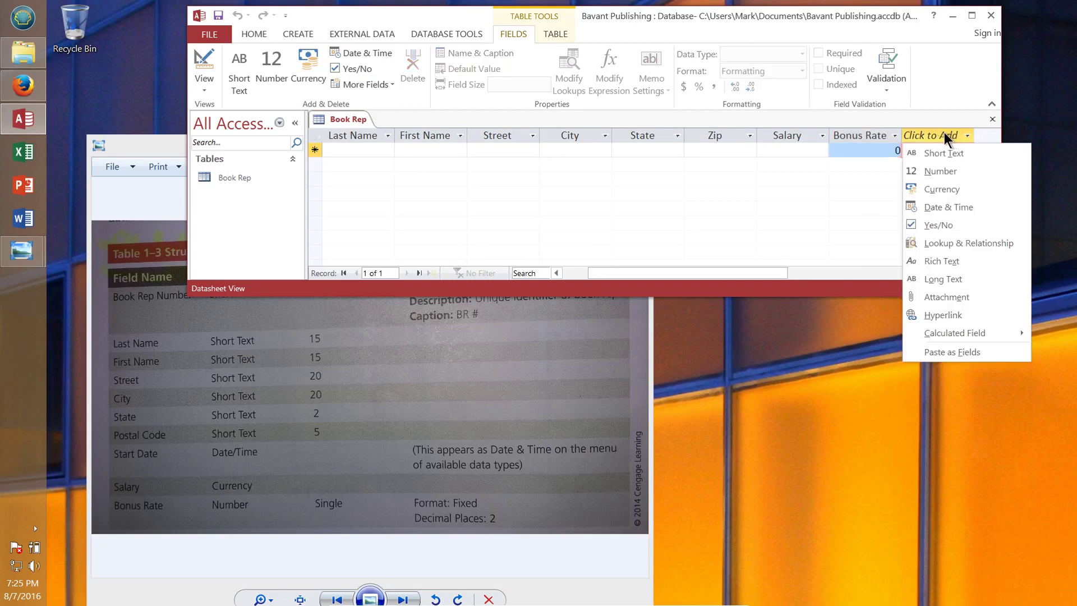
left_click(958, 209)
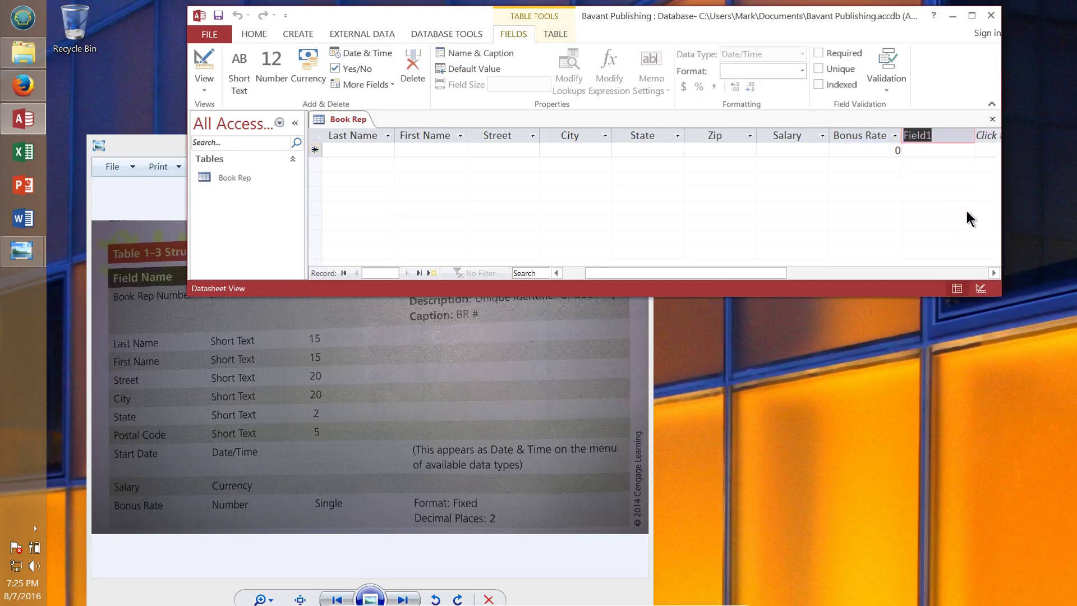
type("Start Date")
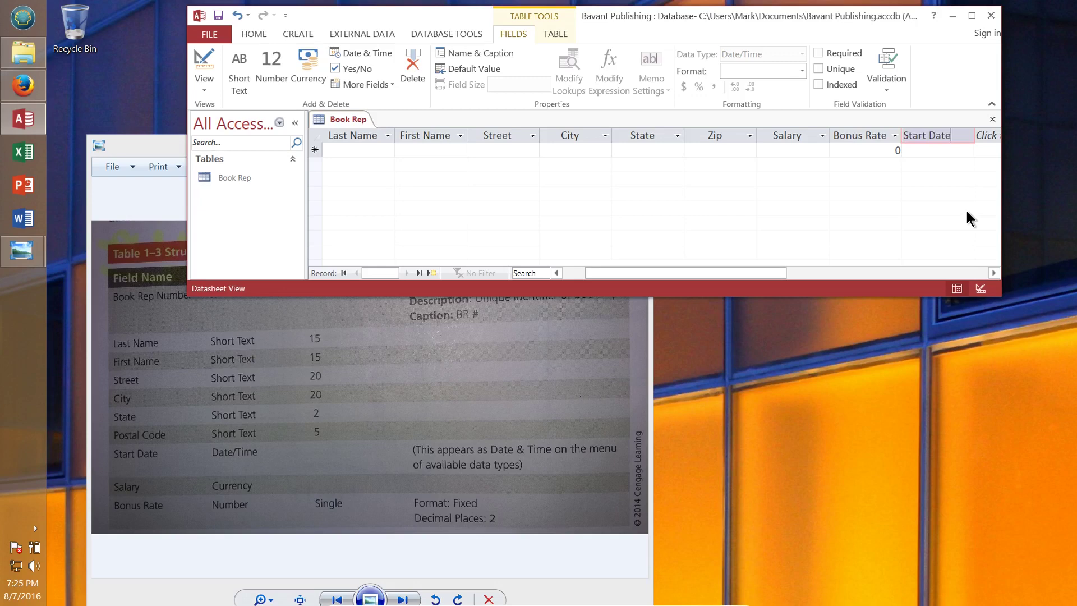
left_click(950, 150)
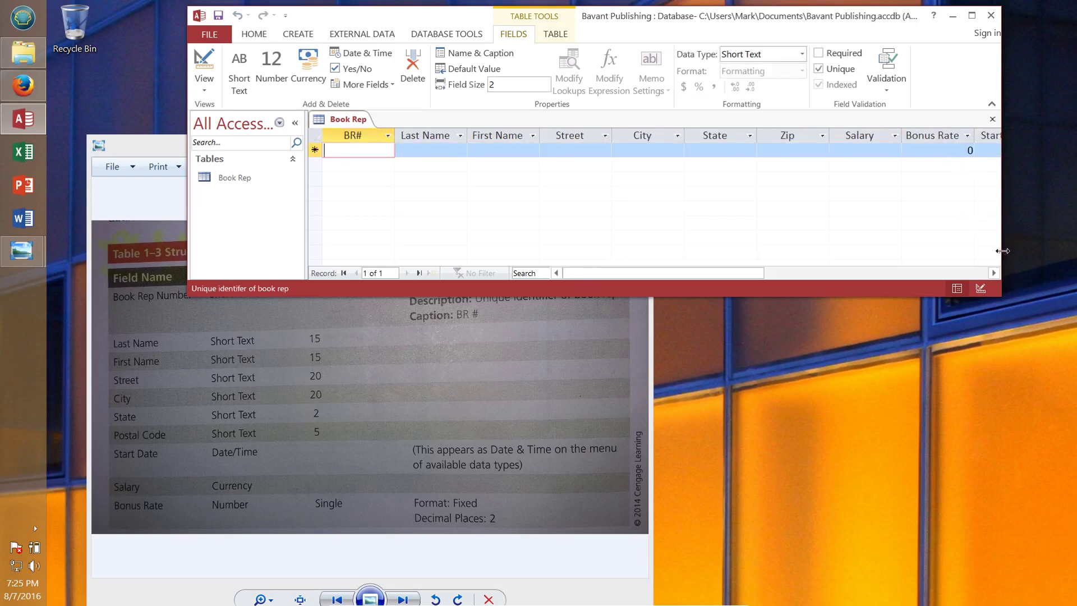
Widen the database window to reveal the Start Date field and move the reference image slightly lower behind it
left_click_drag(1018, 252, 1074, 251)
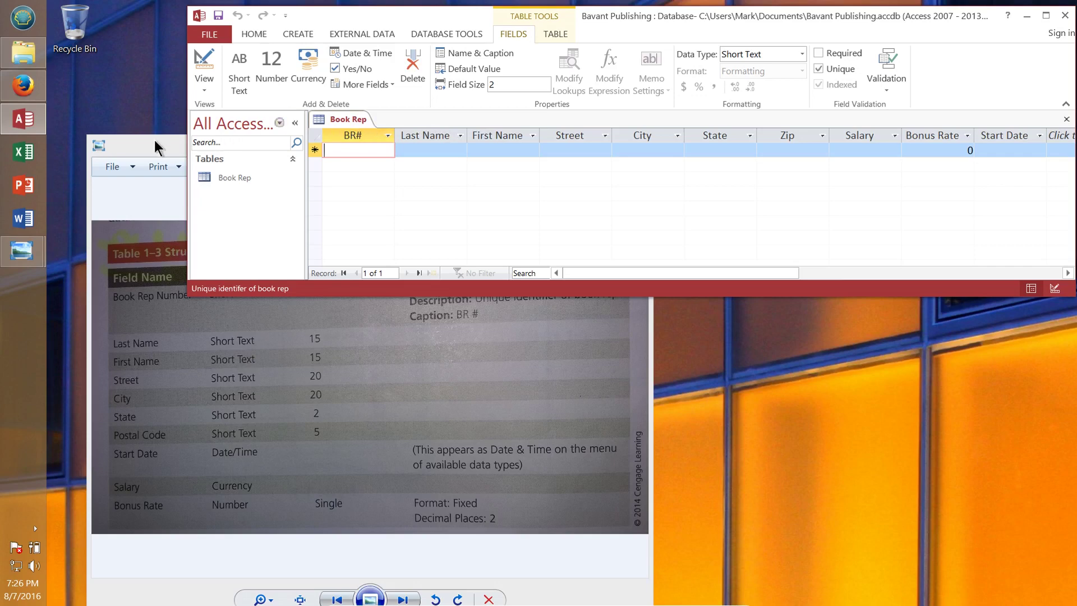
left_click_drag(155, 141, 155, 161)
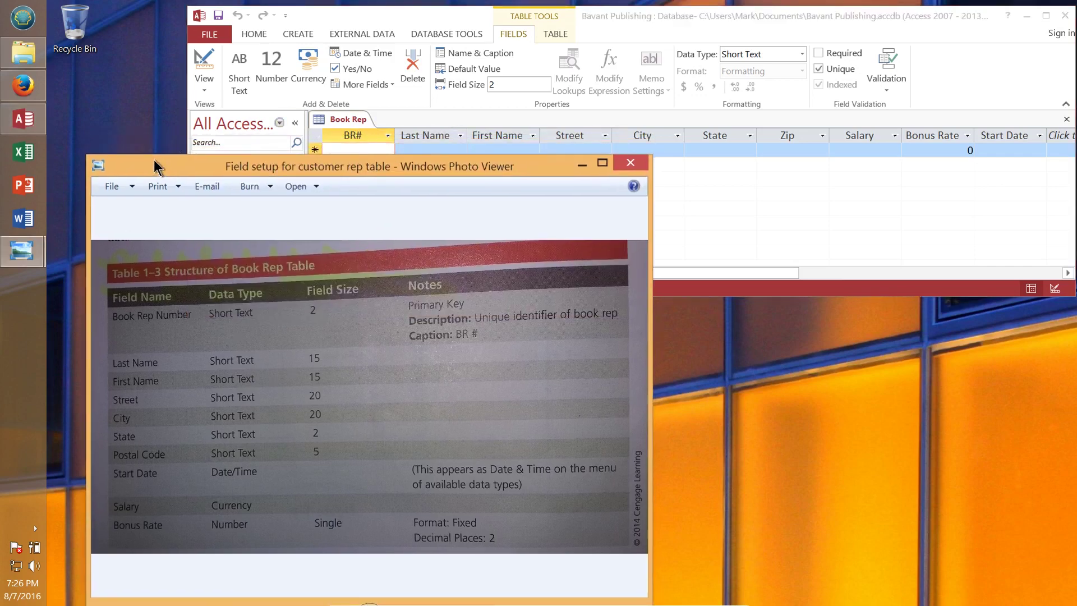
left_click(425, 23)
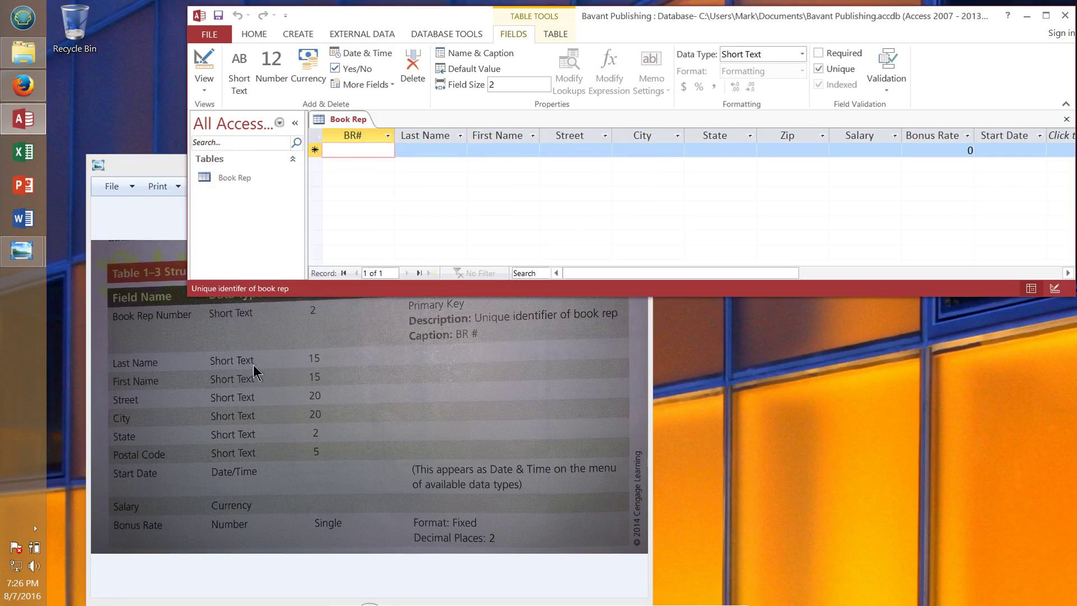
Check the Last Name and First Name field sizes, and set the field size of both Street and City to 20
left_click(426, 147)
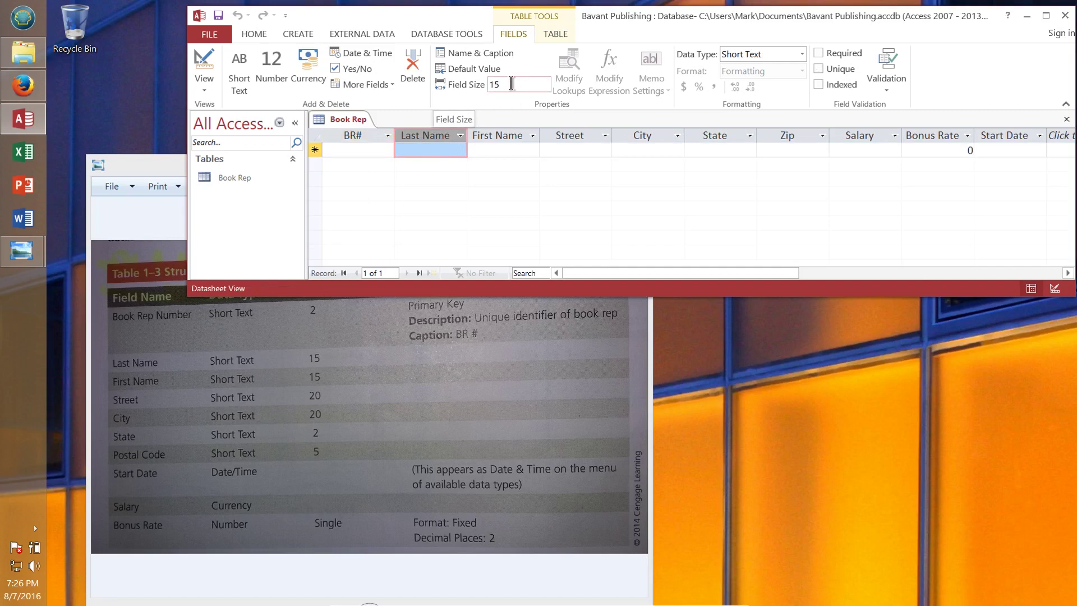
left_click(499, 136)
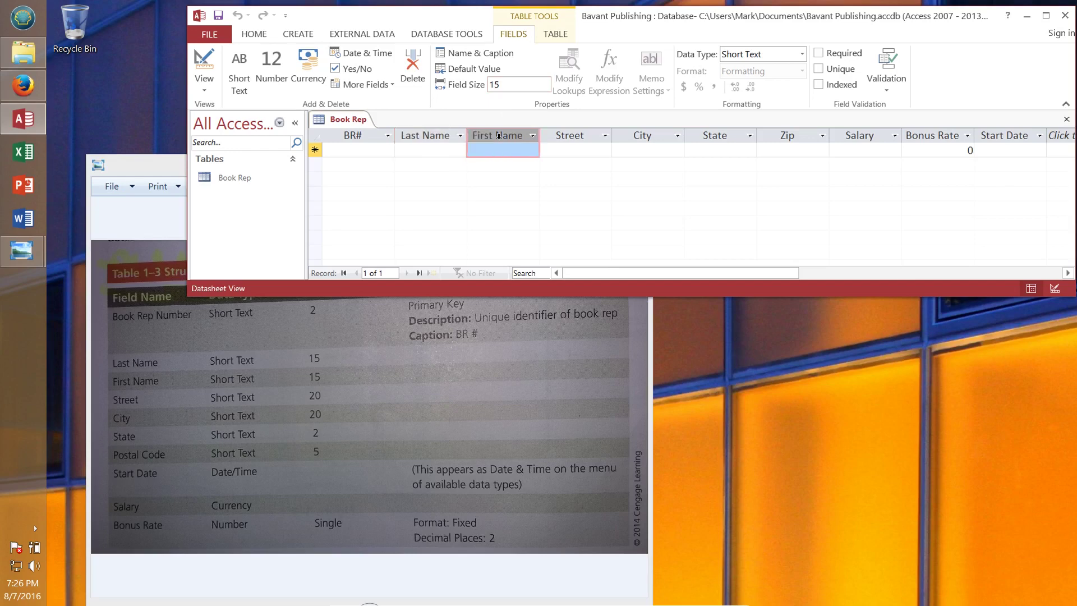
left_click(578, 137)
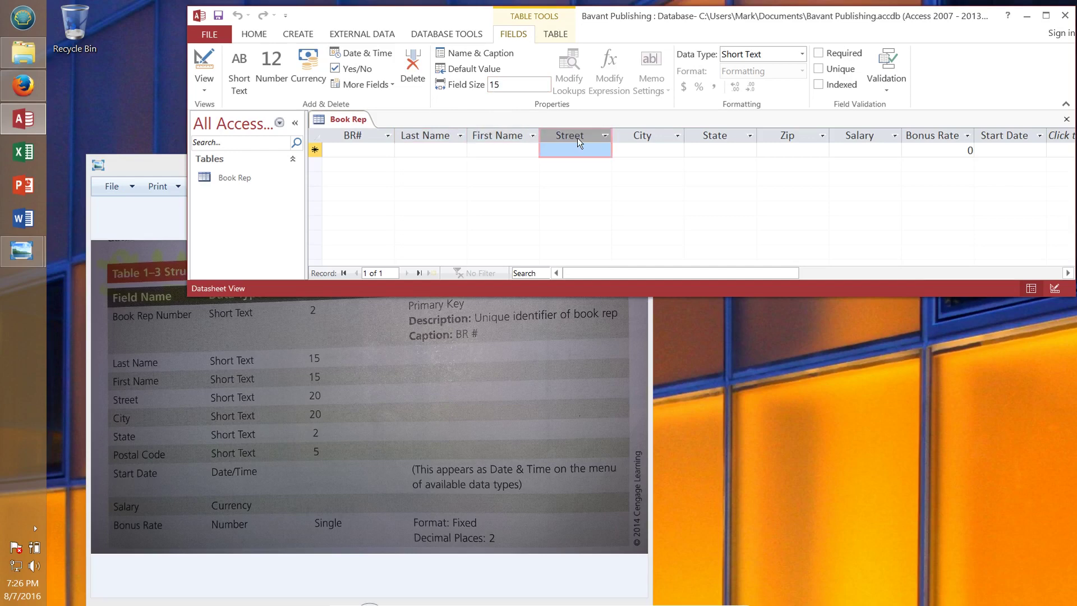
double_click(498, 85)
type("20")
left_click(647, 136)
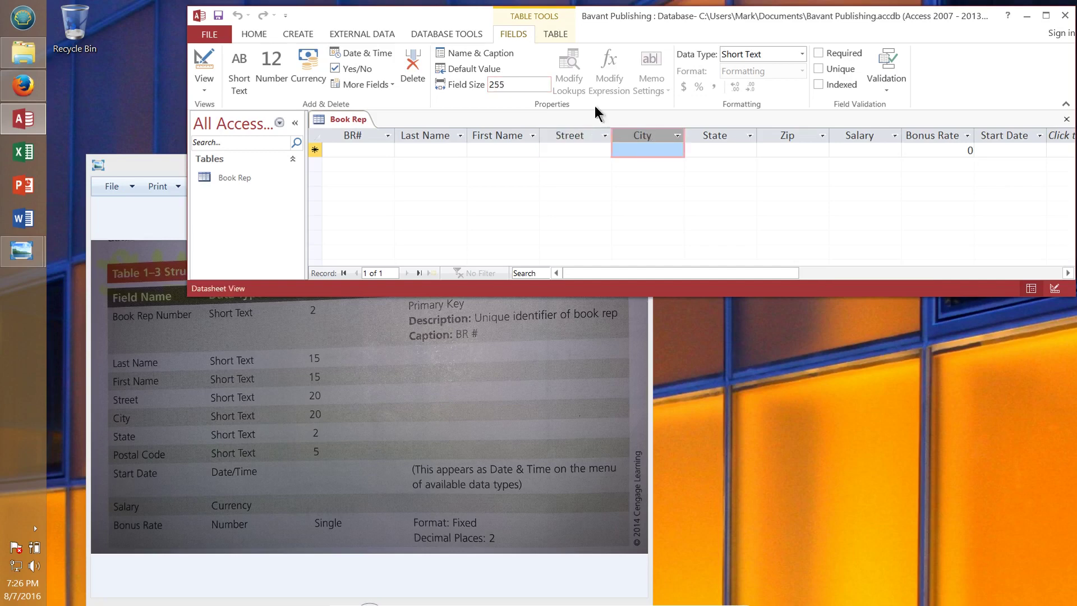
double_click(511, 84)
type("20")
Set the field size of State to 2 and of Zip to 5
left_click(720, 139)
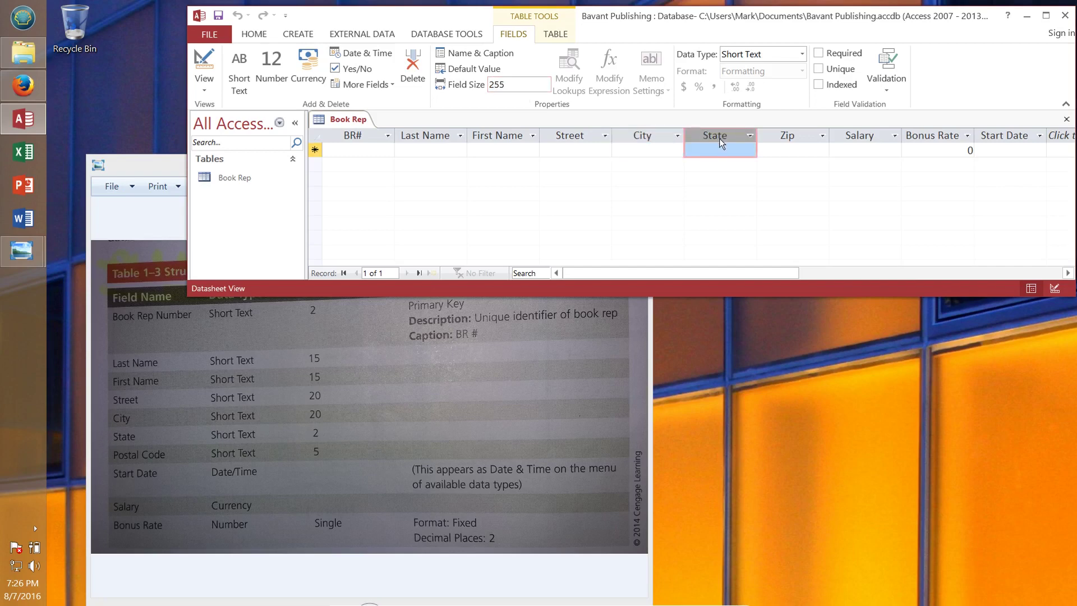
left_click(534, 85)
type("2")
left_click(785, 137)
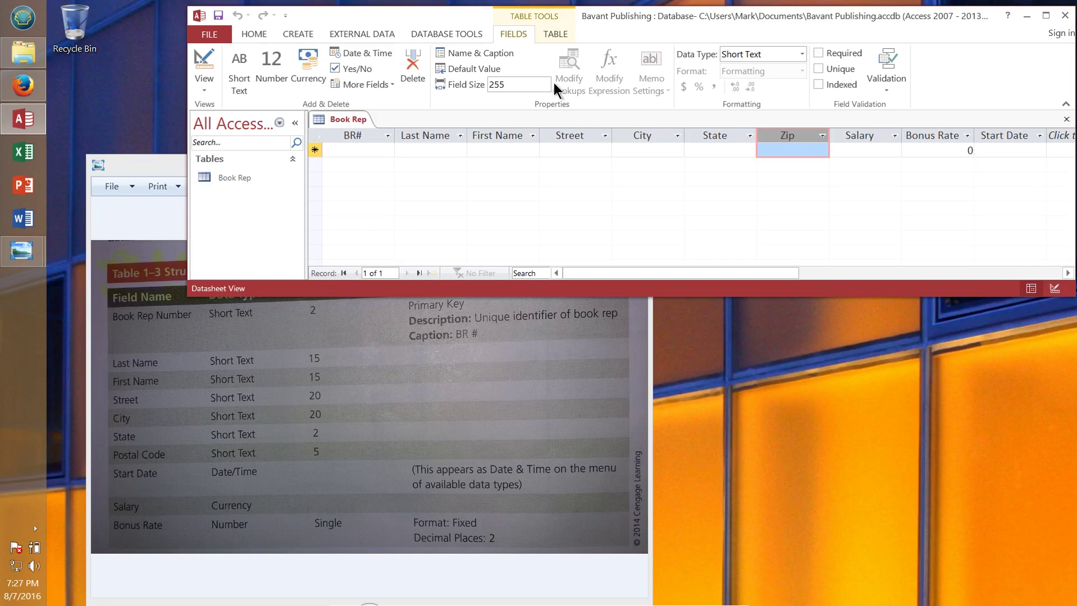
left_click(518, 85)
key("BackSpace")
type("5")
Change the data type of the Salary field to Currency
left_click(868, 135)
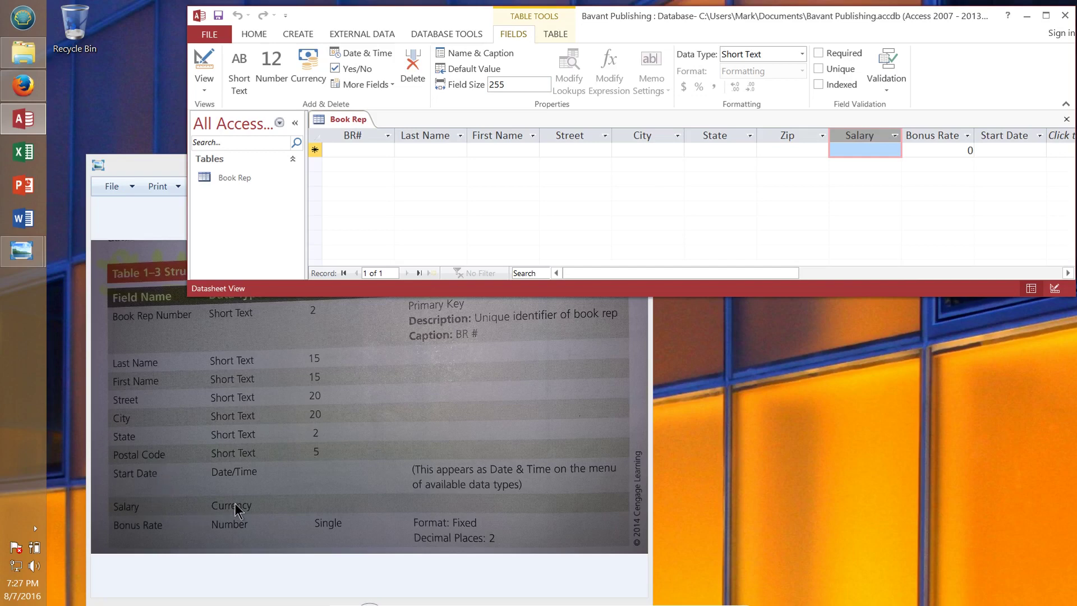
left_click(802, 53)
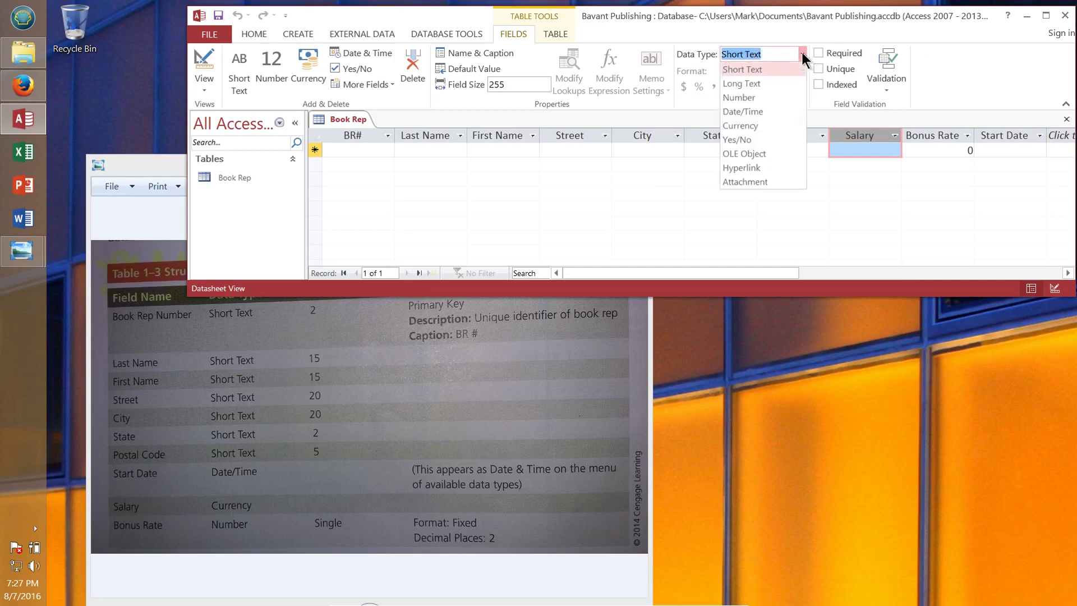
left_click(749, 126)
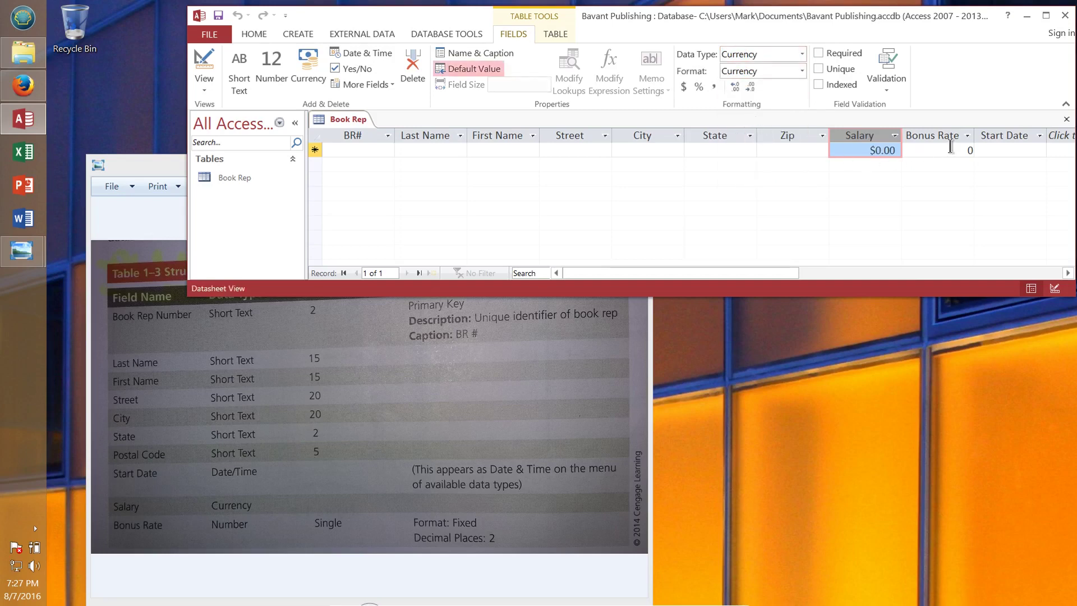
Review the Start Date field's data type and format options, and check the types and sizes of the fields from Bonus Rate back to Last Name
left_click(1004, 135)
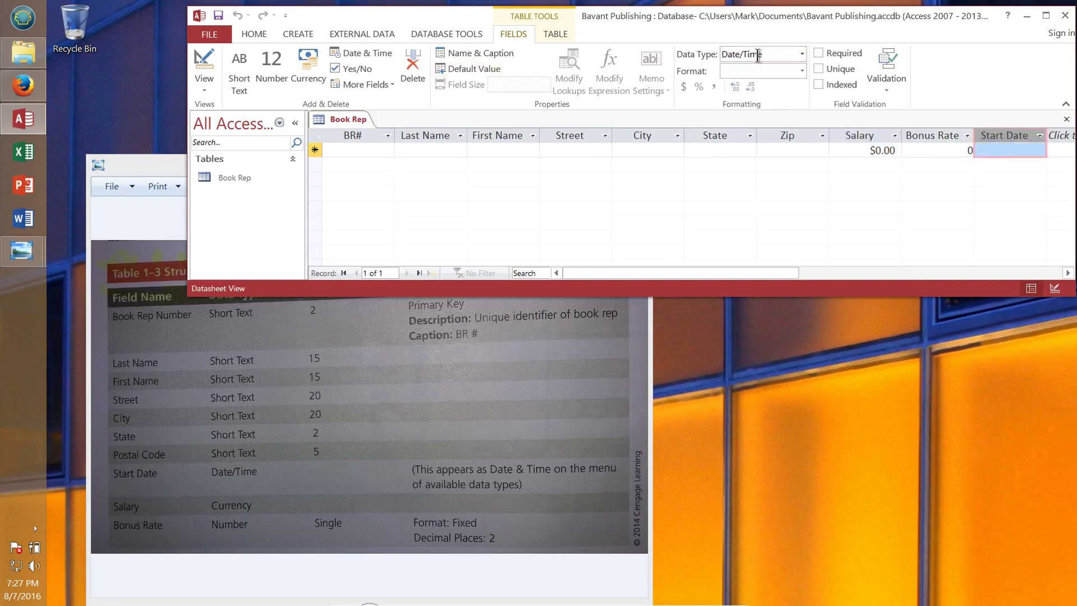
left_click(802, 70)
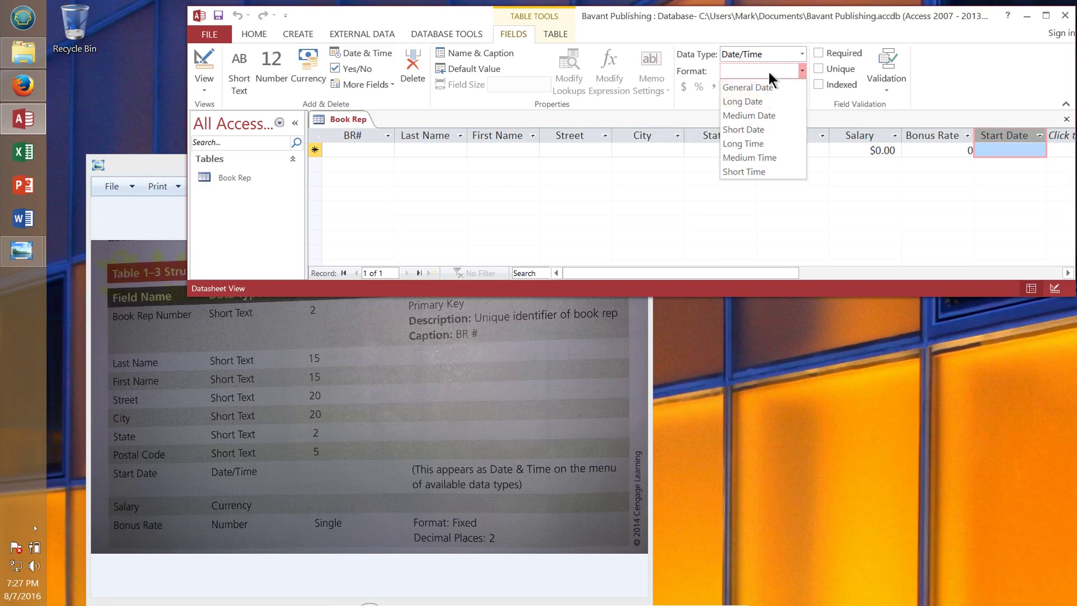
left_click(802, 70)
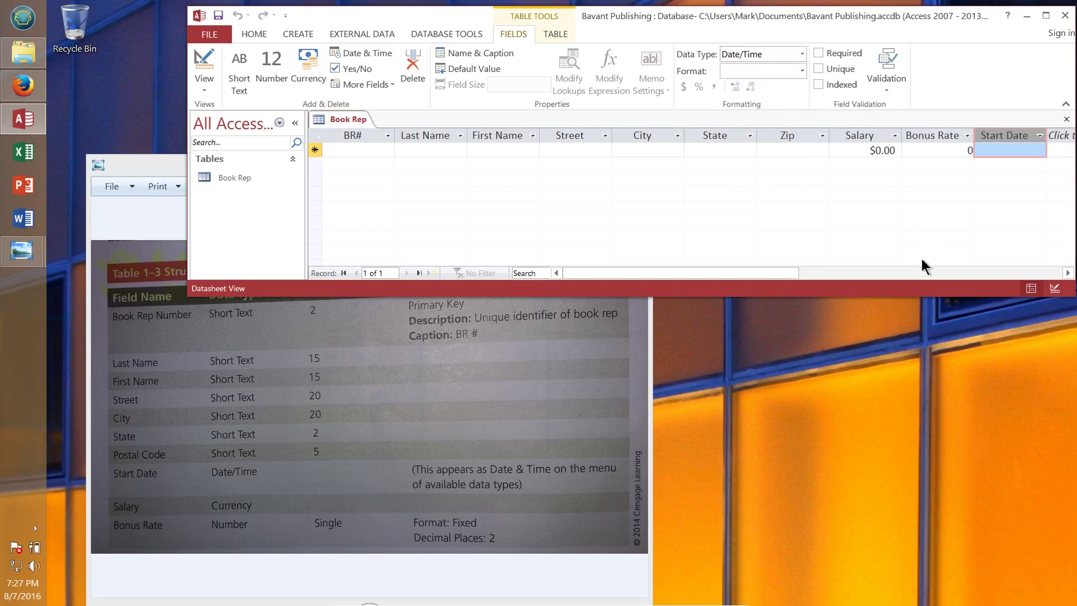
left_click_drag(769, 273, 803, 277)
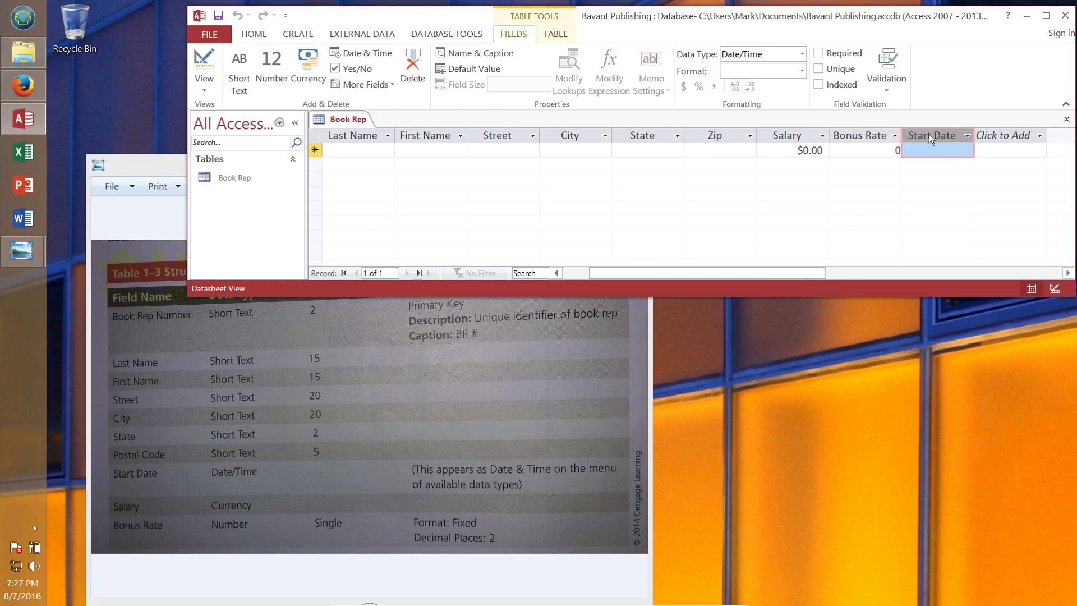
left_click(852, 140)
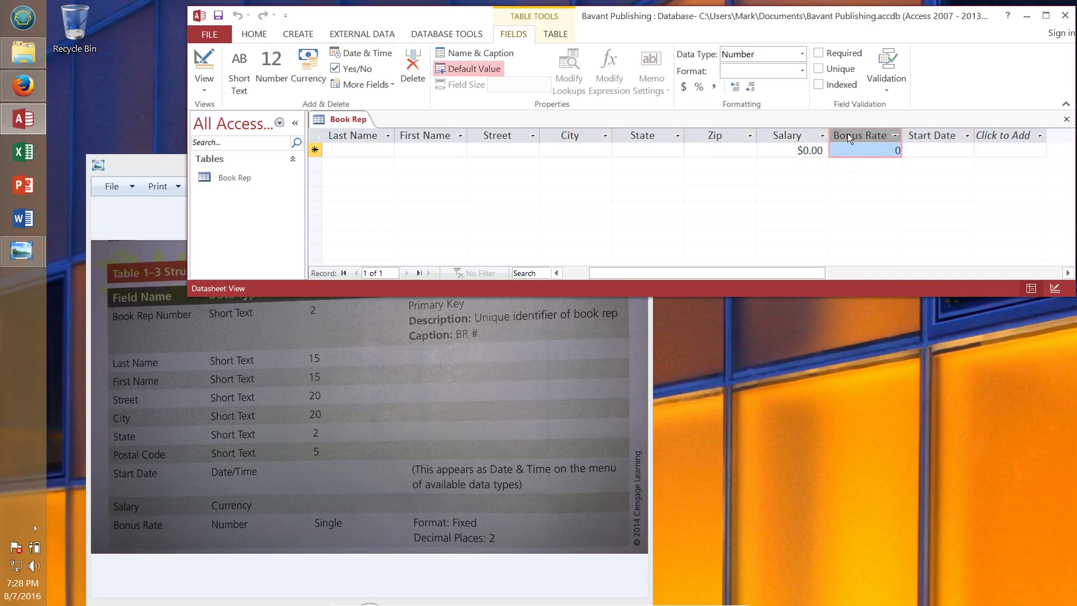
left_click(792, 135)
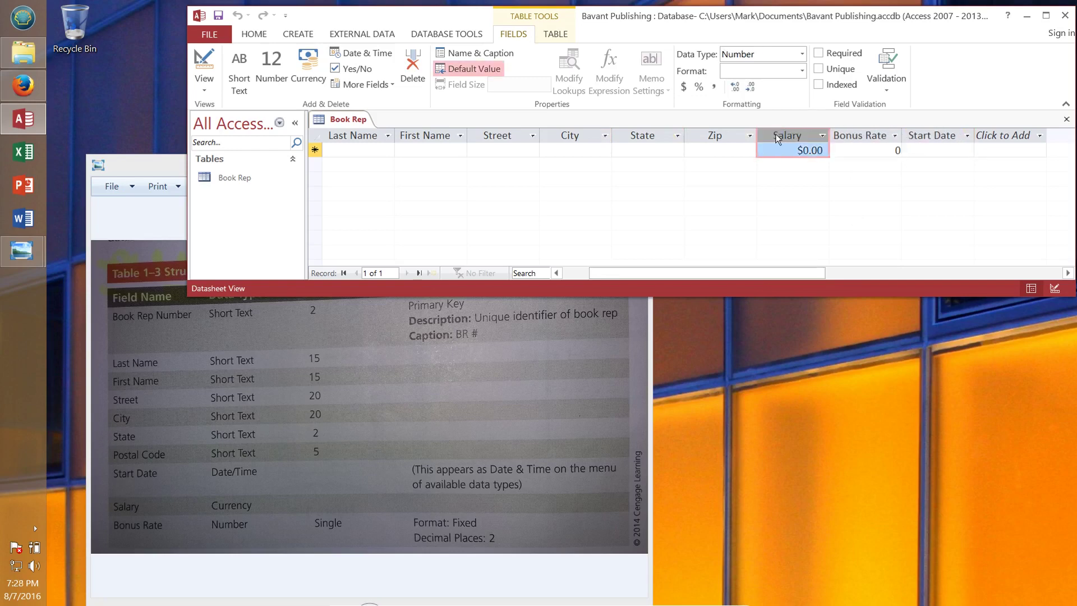
left_click(704, 137)
left_click(630, 136)
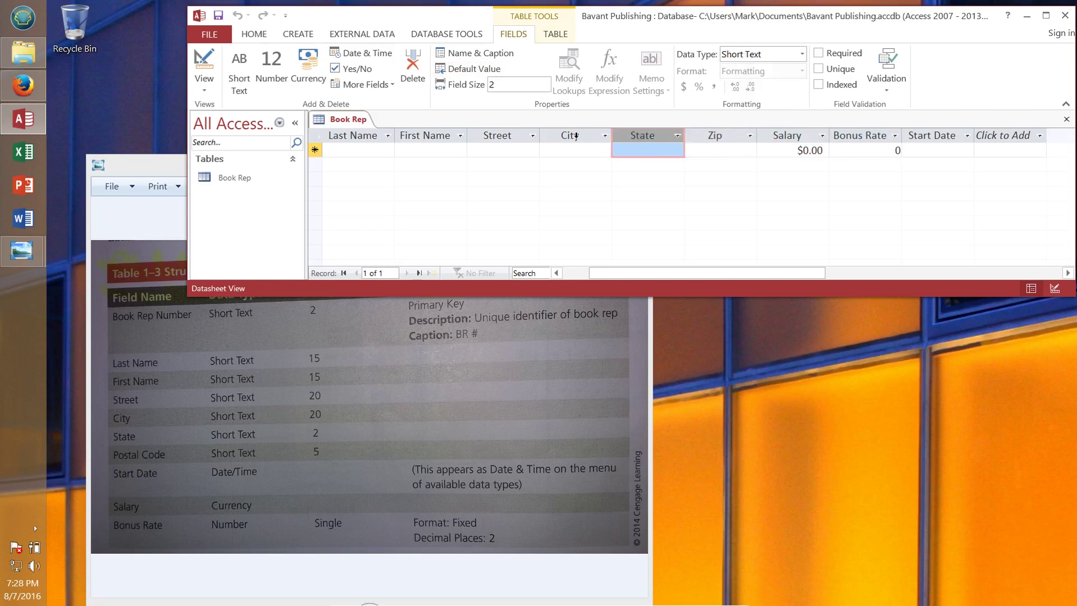
left_click(562, 136)
left_click(480, 139)
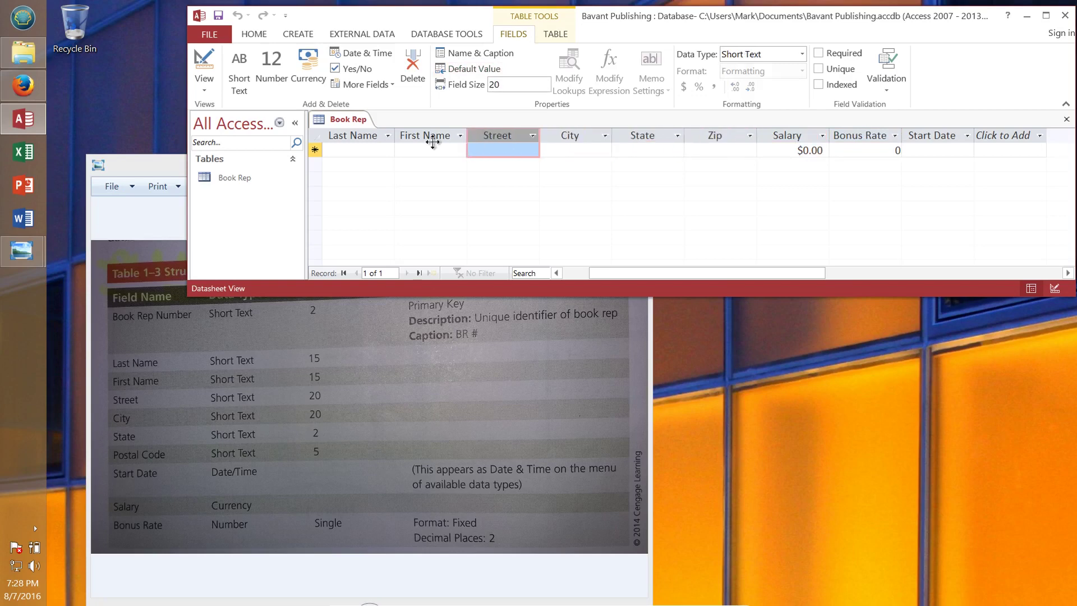
left_click(433, 135)
left_click(352, 141)
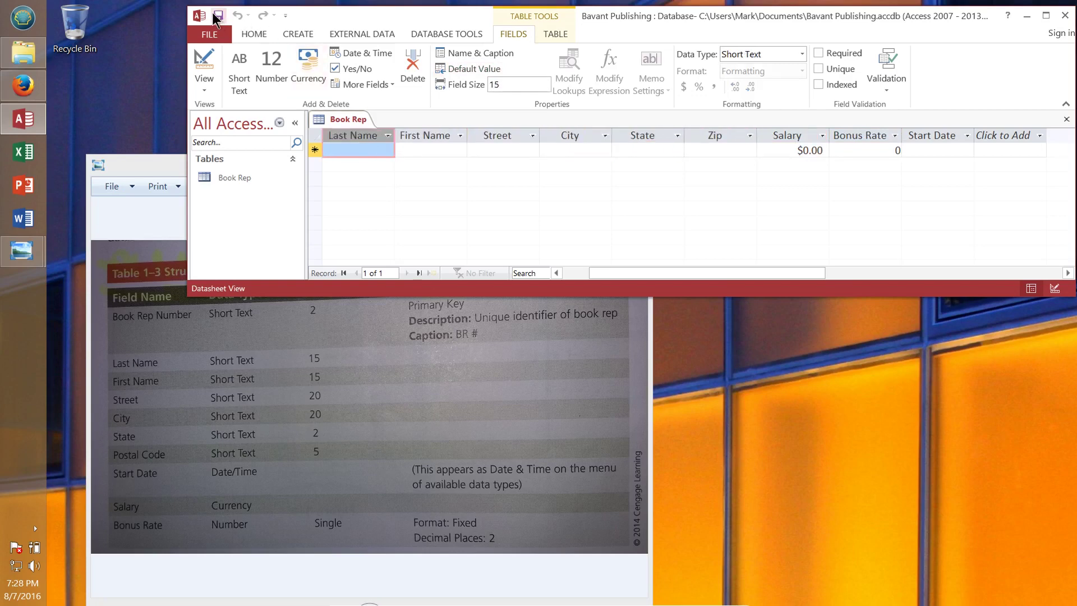
Save the Book Rep table and open it in Design View, with the database window made taller and placed beside the reference image
left_click(217, 14)
left_click_drag(186, 238, 388, 230)
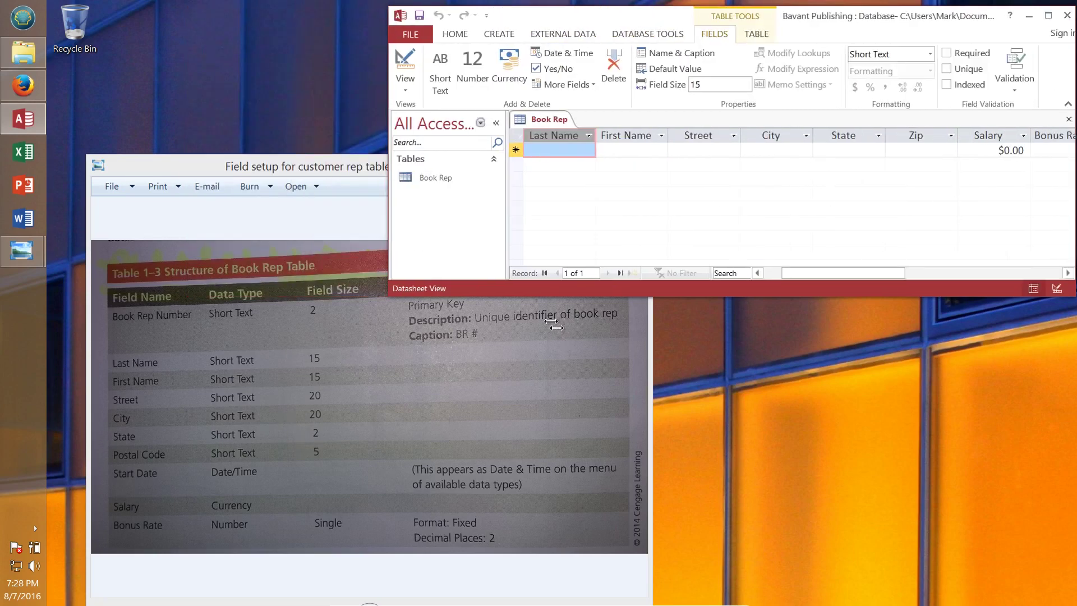
left_click_drag(497, 296, 541, 589)
left_click_drag(348, 169, 321, 165)
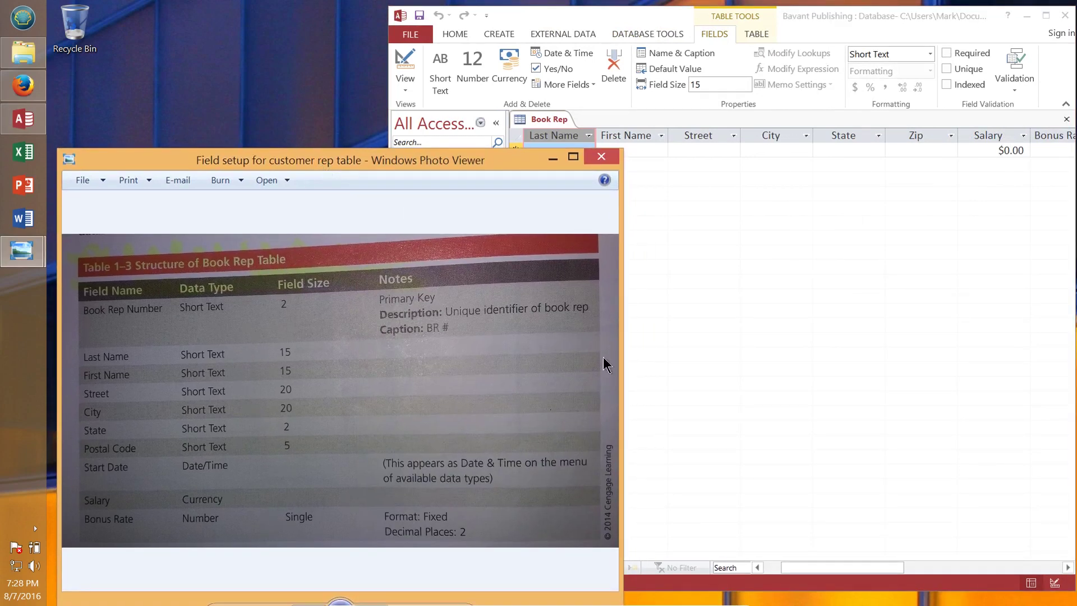
left_click(787, 317)
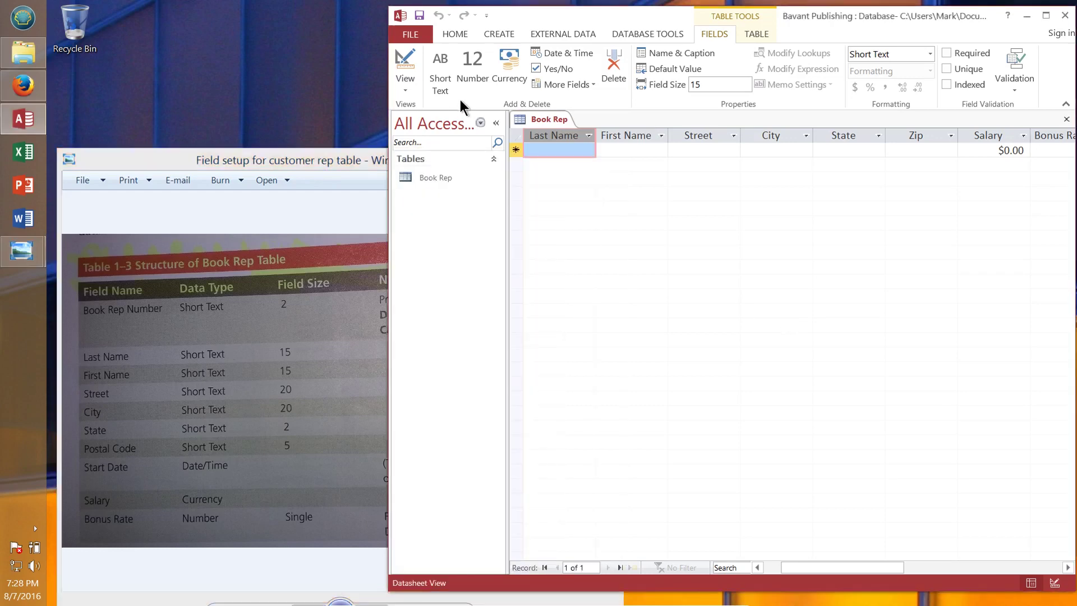
left_click(405, 63)
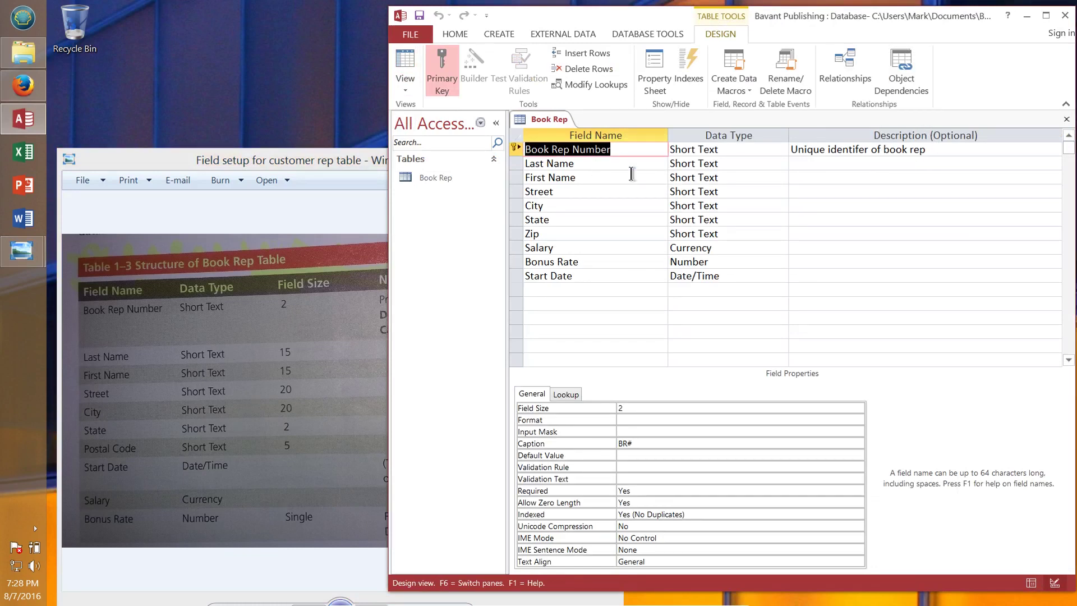
Check the reference table structure and set the Bonus Rate field's size to Single
left_click(362, 164)
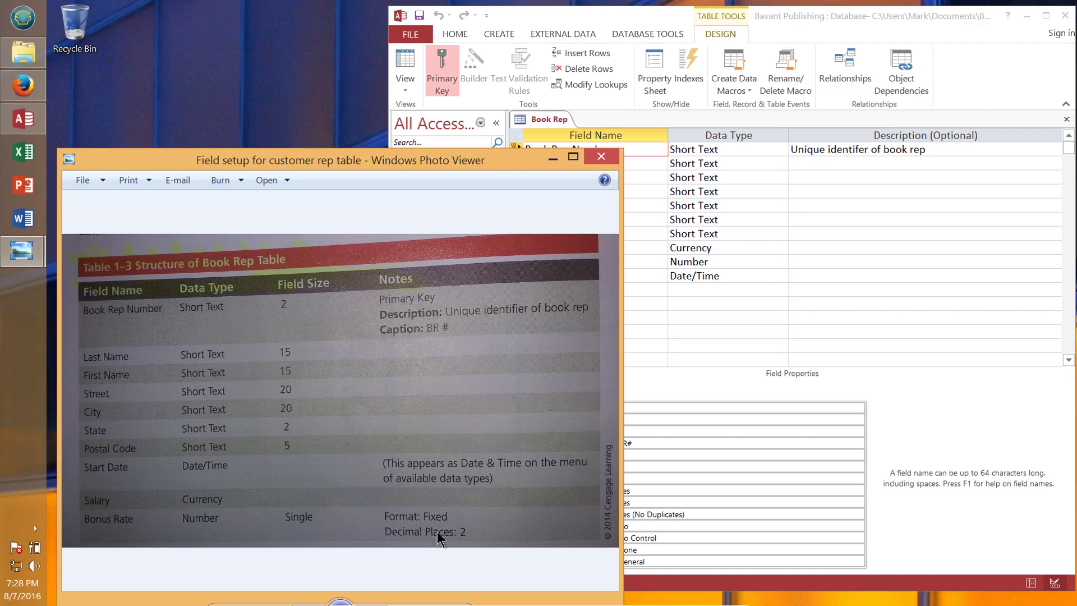
left_click(676, 390)
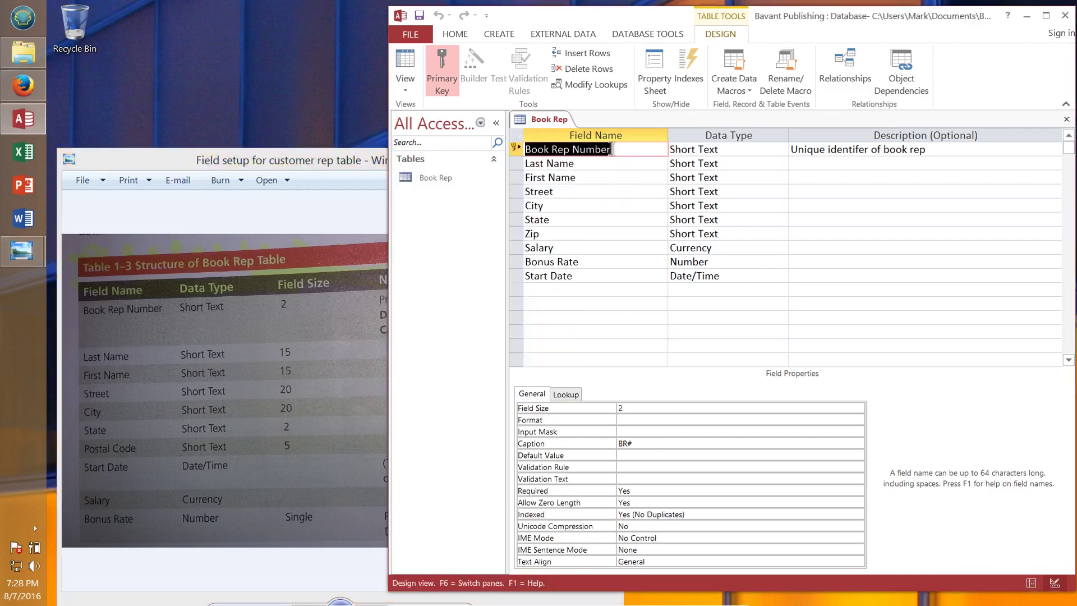
left_click(555, 263)
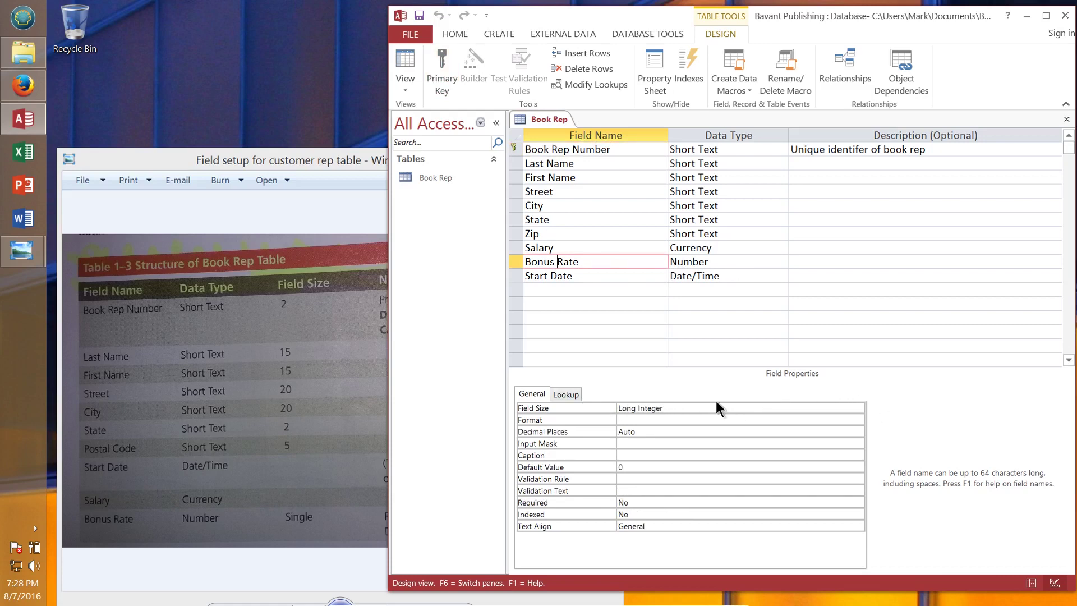
left_click(679, 406)
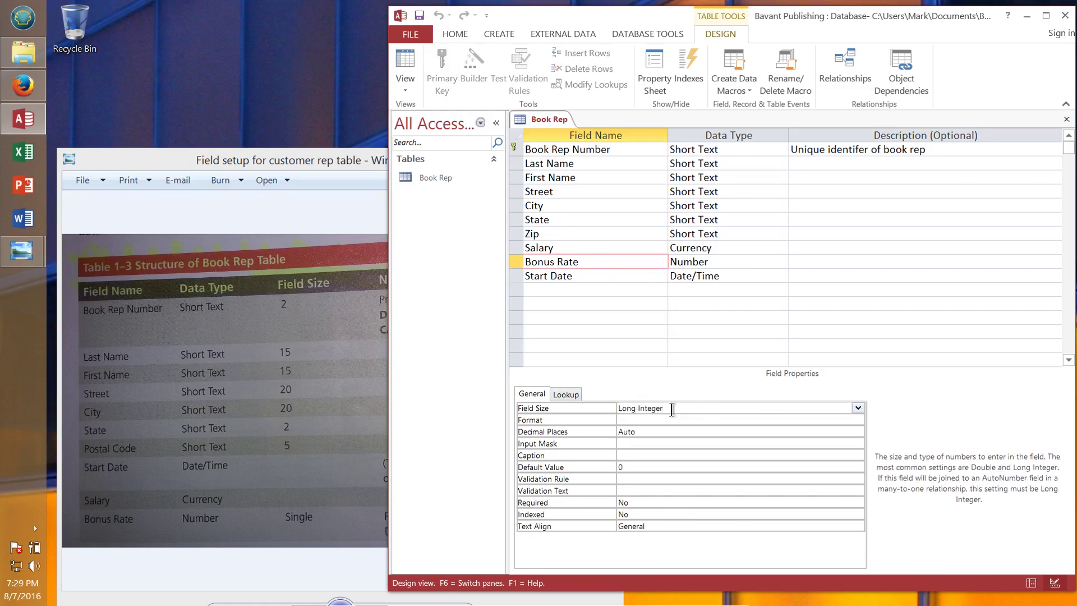
left_click(857, 407)
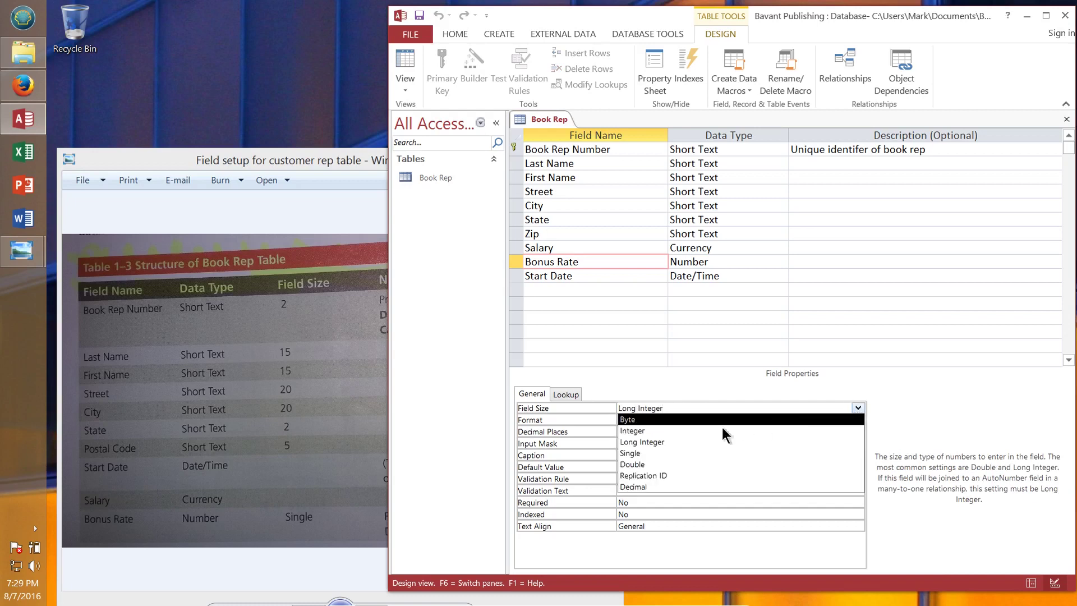
left_click(636, 454)
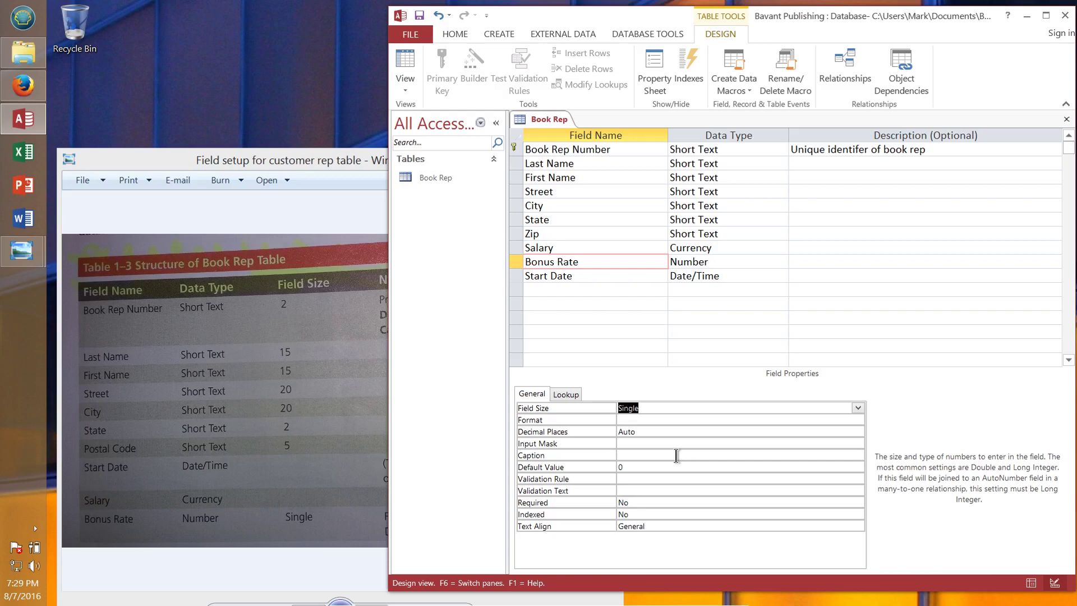
Set the decimal places of the Bonus Rate field to 2
left_click(651, 430)
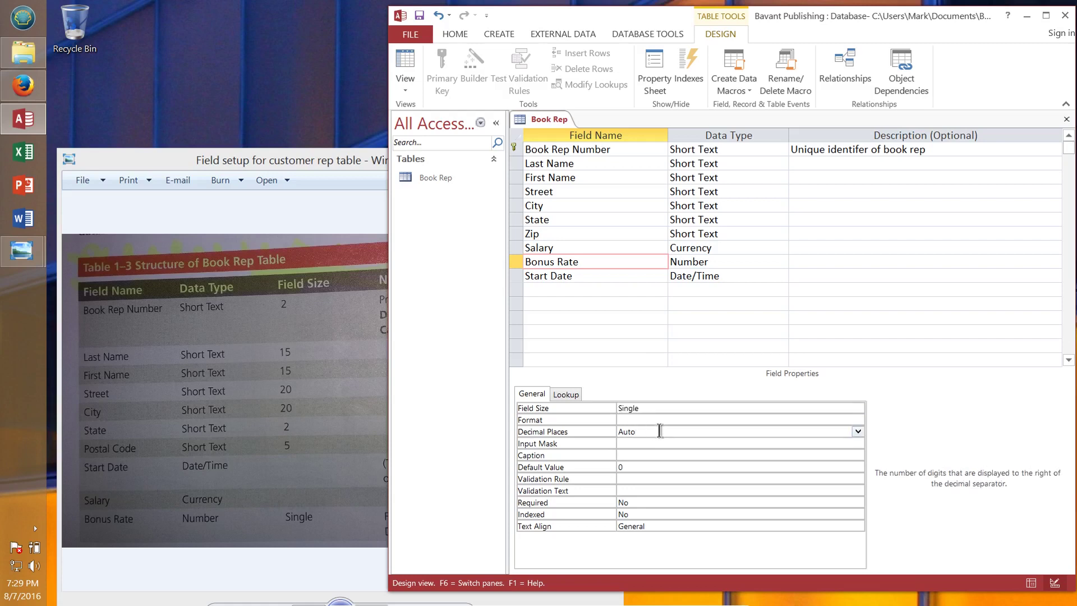
left_click(858, 431)
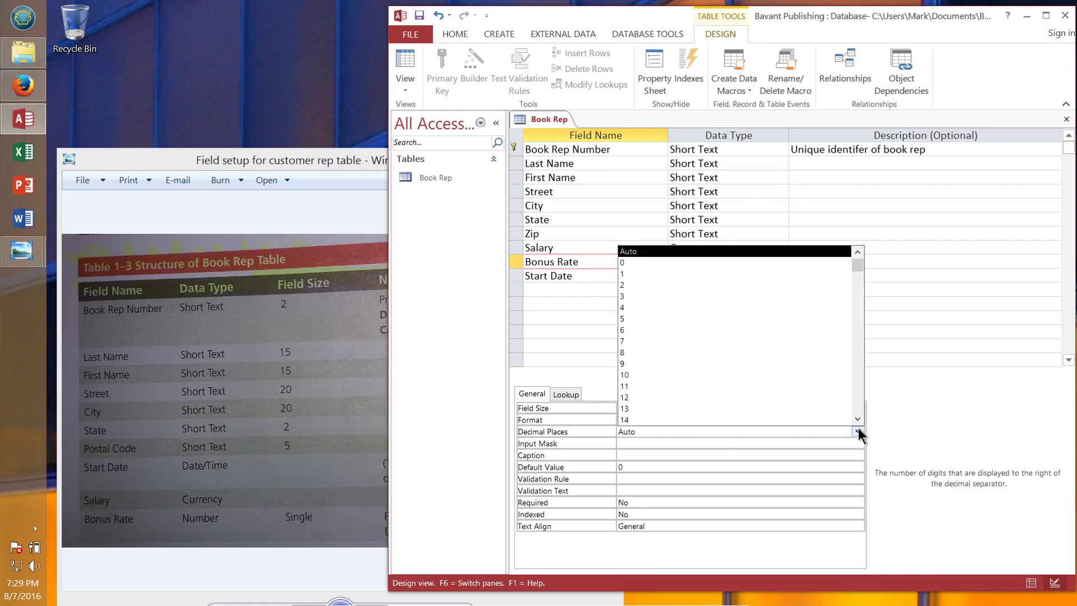
left_click(650, 284)
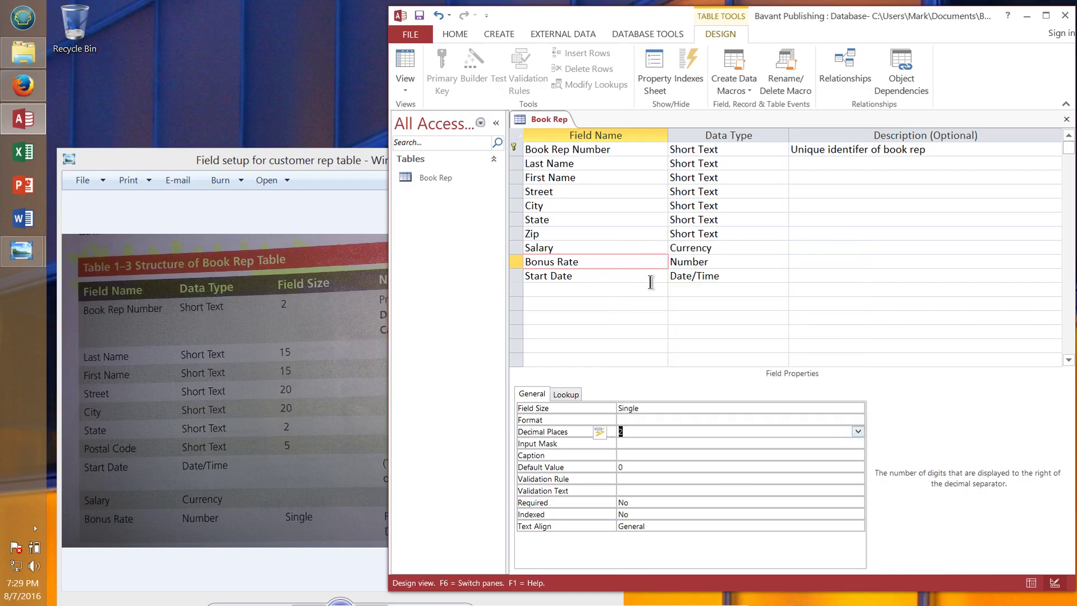
Consult the reference image again and set the Bonus Rate field's format to Fixed
left_click(299, 159)
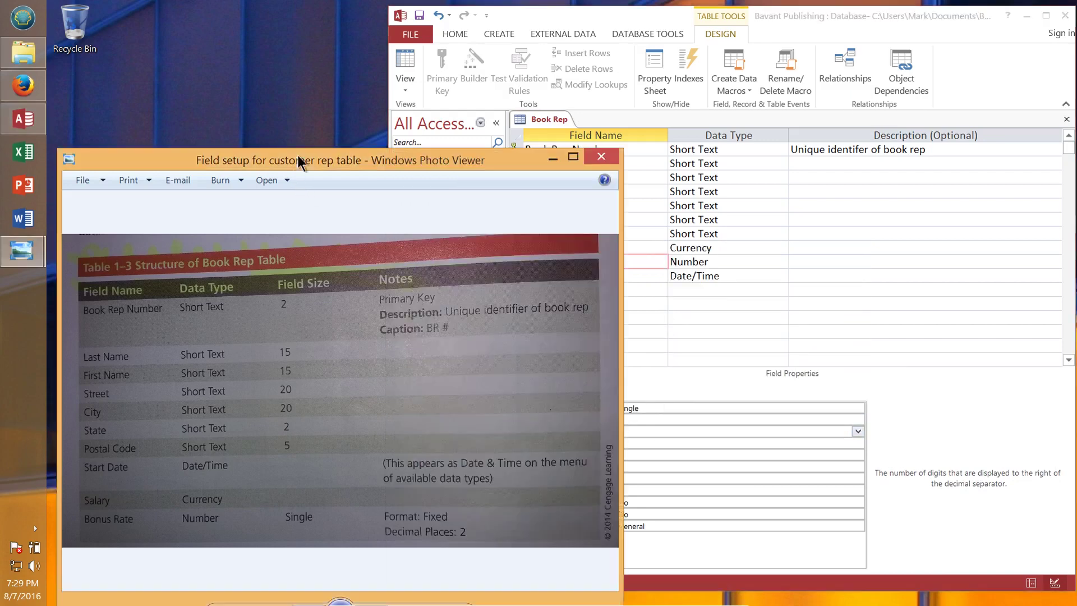
left_click(733, 406)
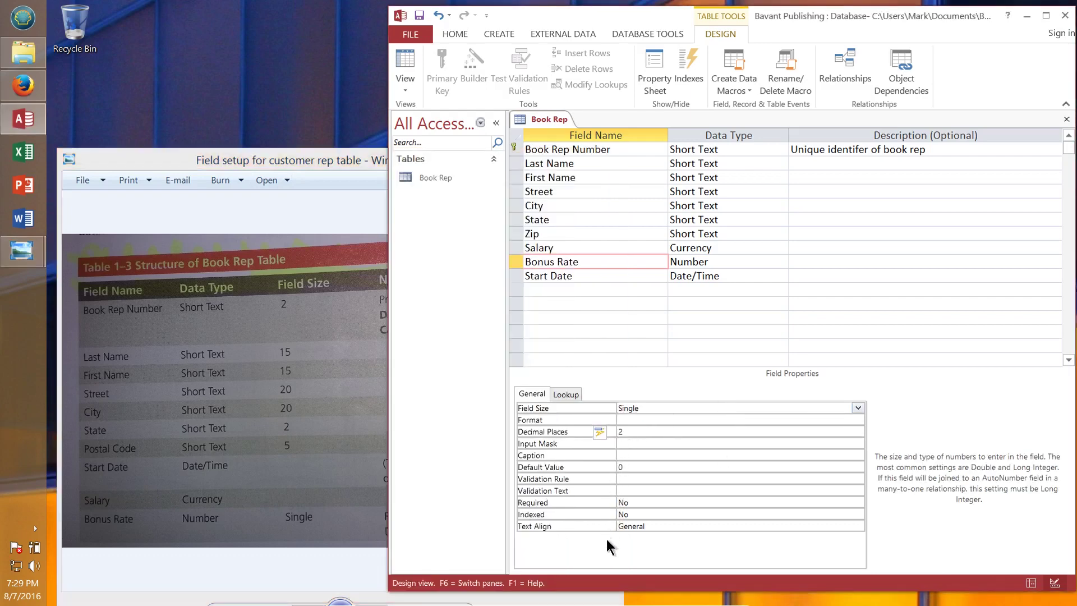
left_click(647, 420)
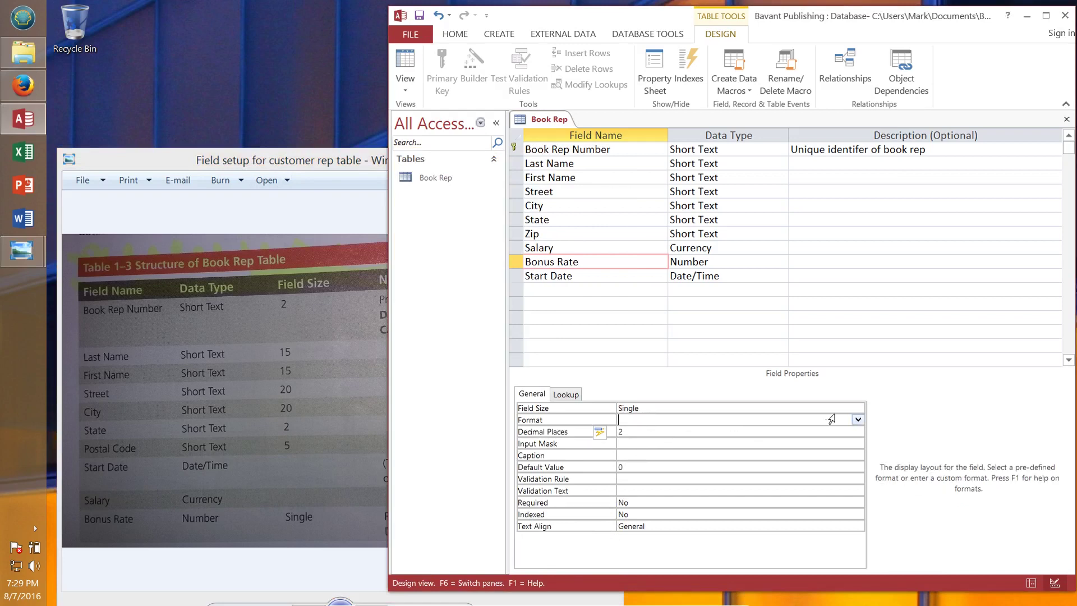
left_click(857, 419)
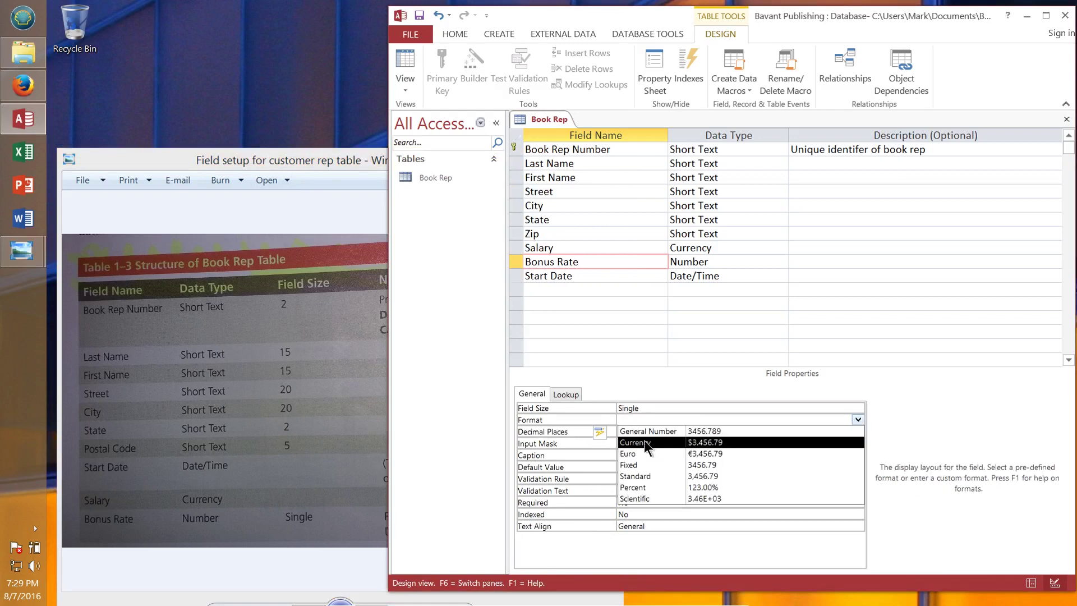
left_click(635, 469)
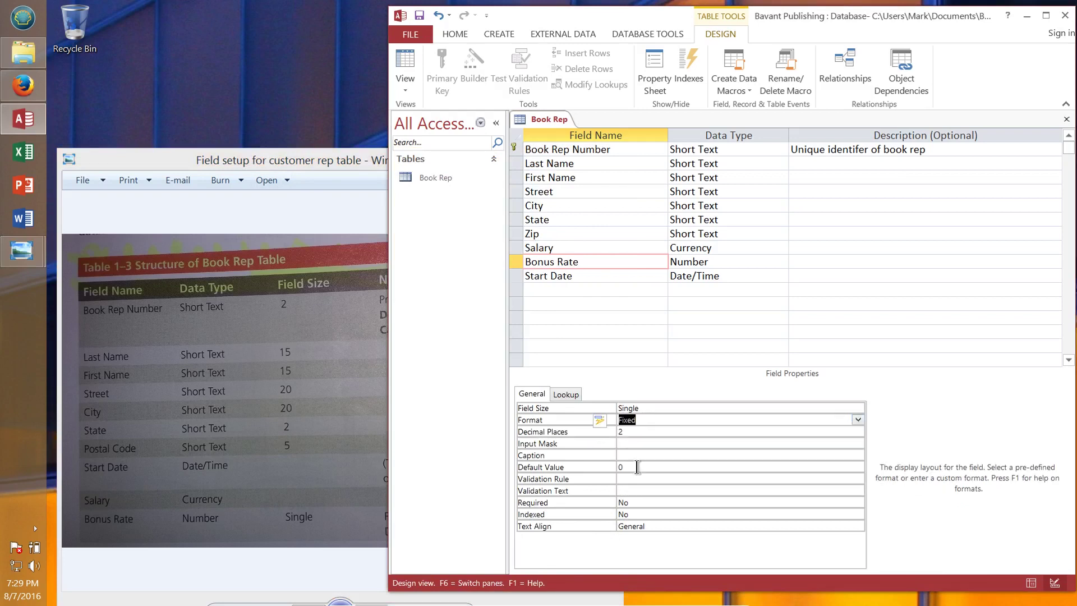
left_click(655, 407)
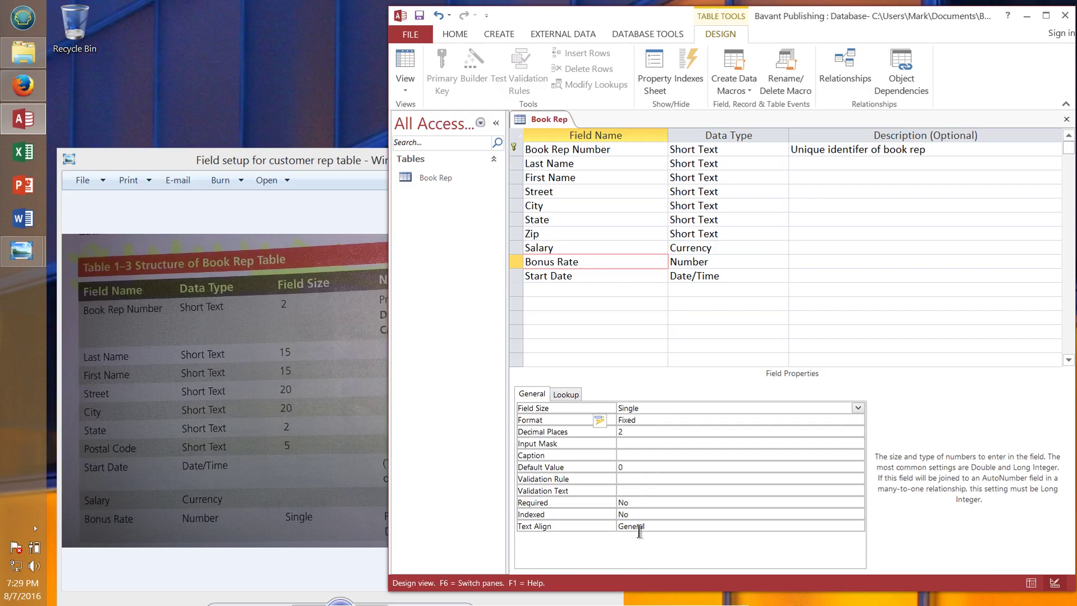
Compare the properties of every field from Book Rep Number to Start Date with the reference table structure, rechecking the Zip field size
left_click(254, 156)
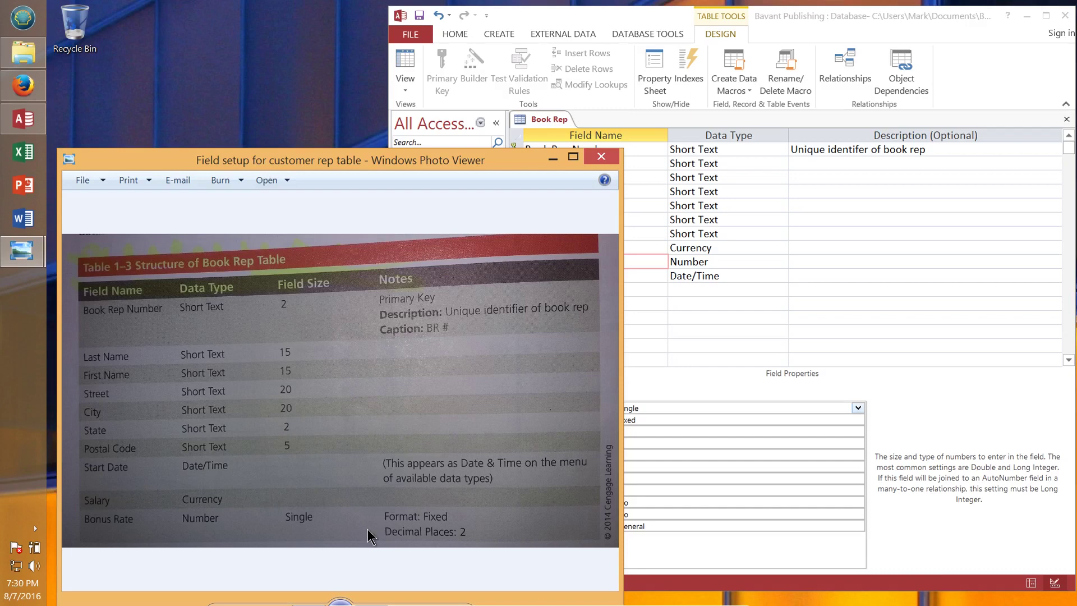
left_click(802, 27)
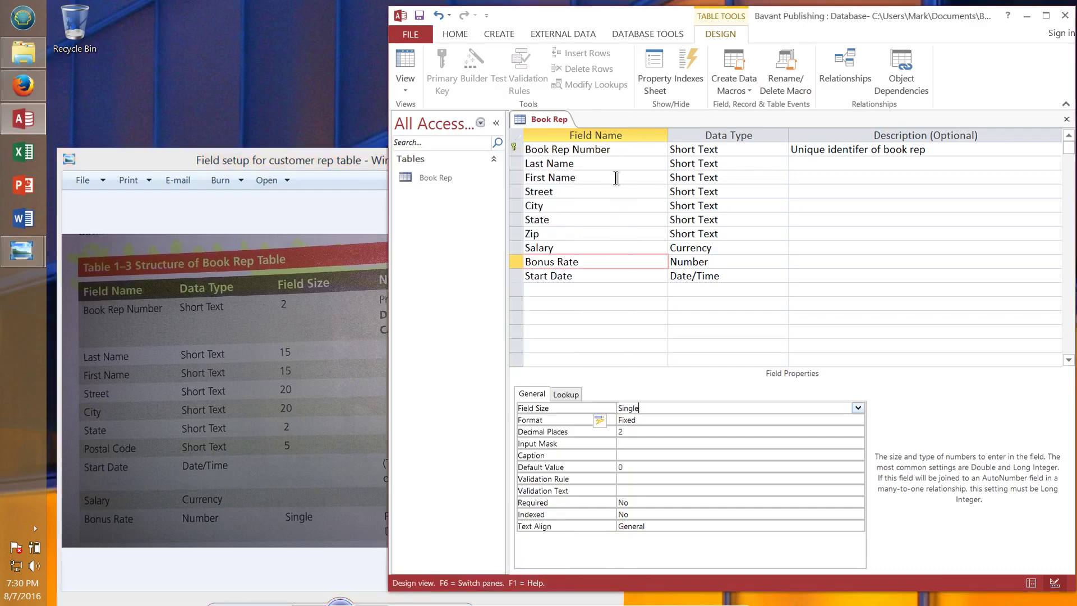
left_click(577, 150)
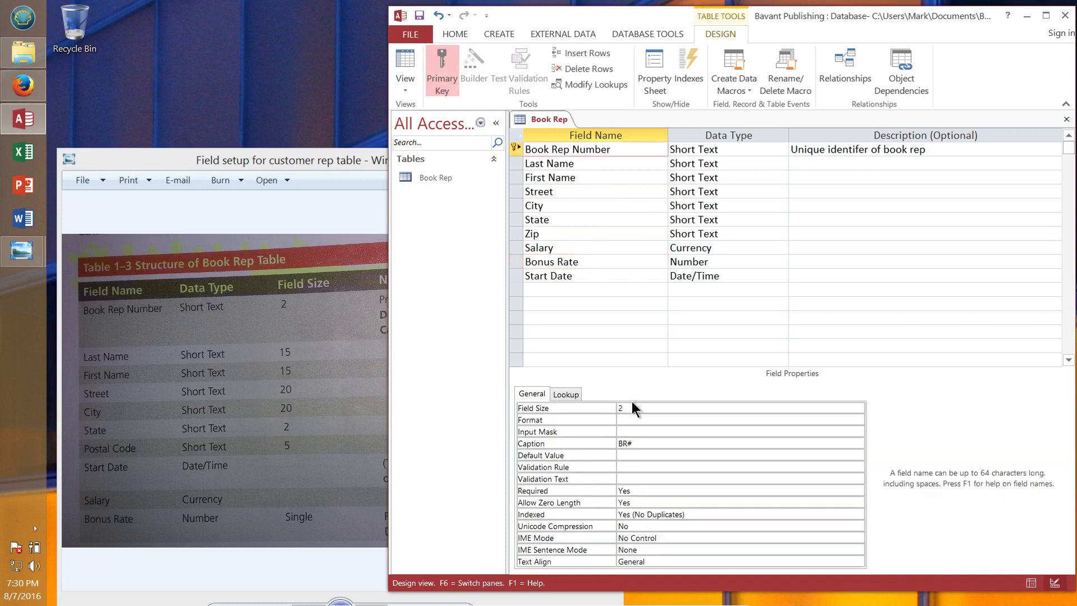
left_click(583, 163)
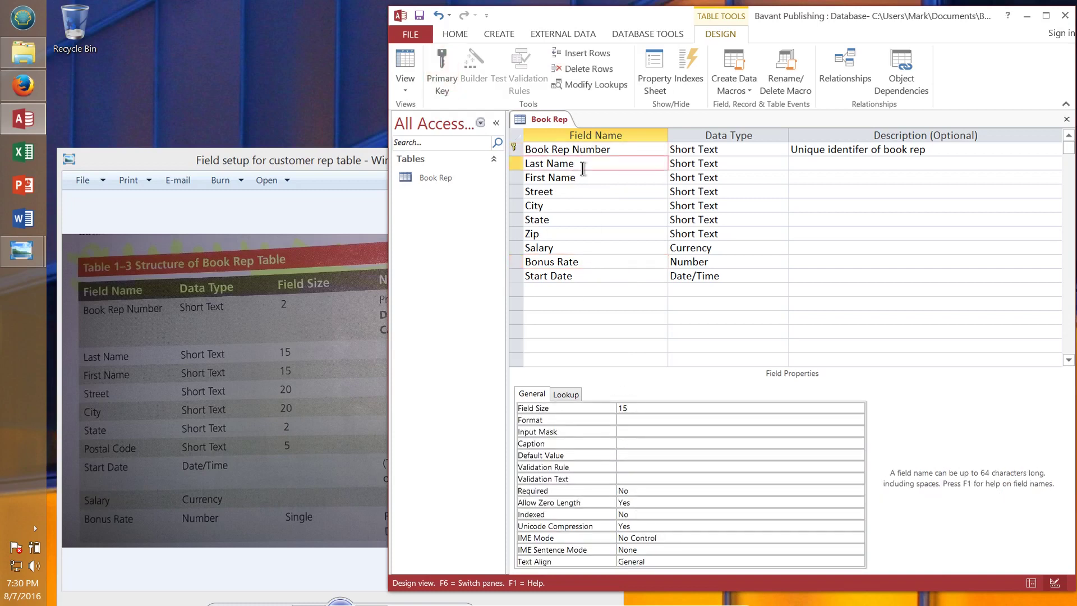
left_click(586, 181)
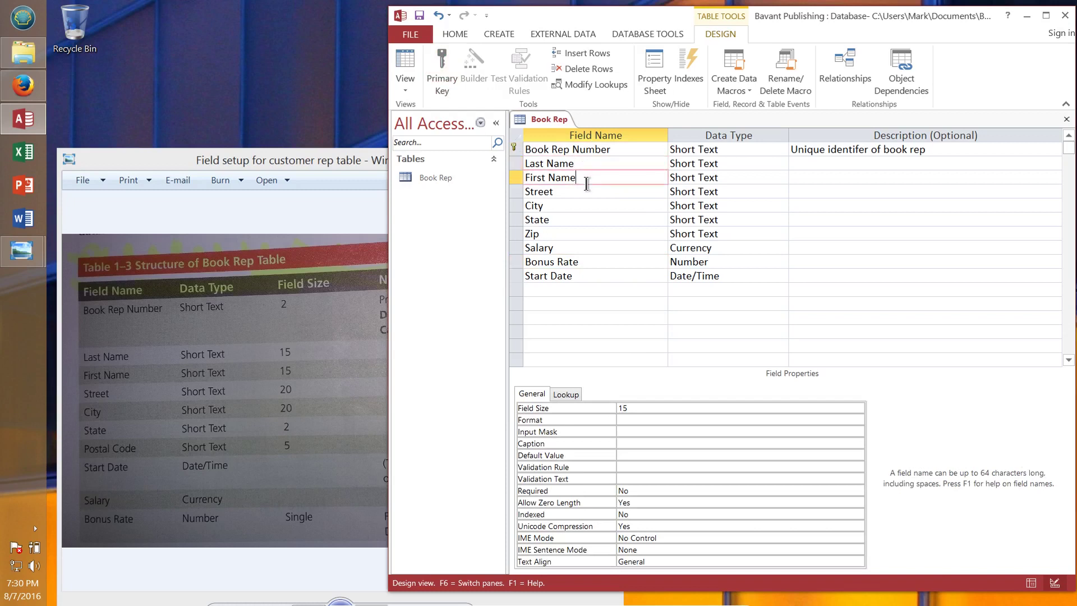
left_click(588, 192)
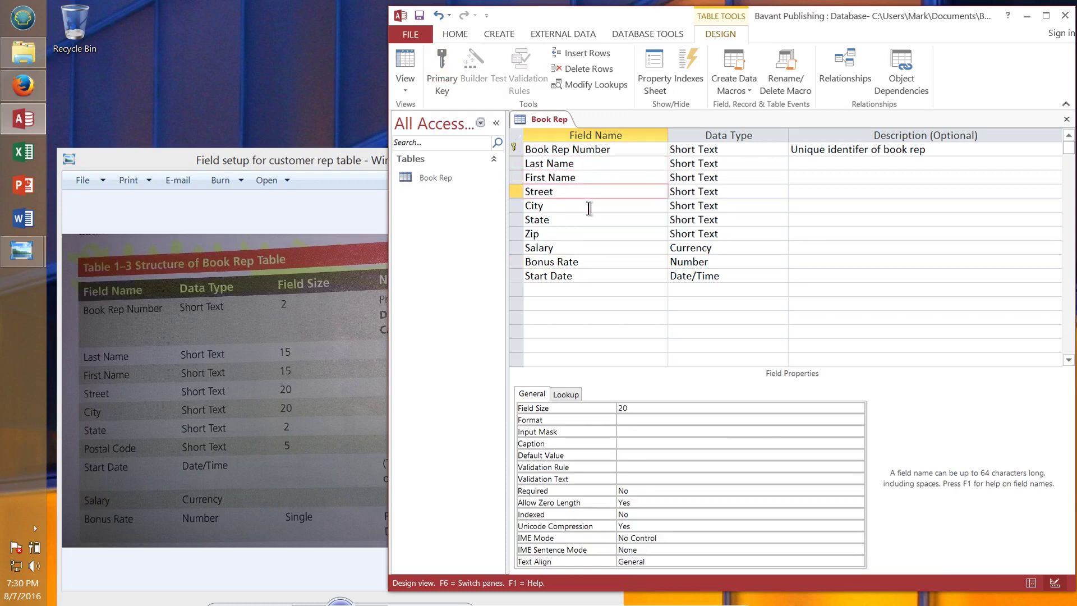
left_click(589, 208)
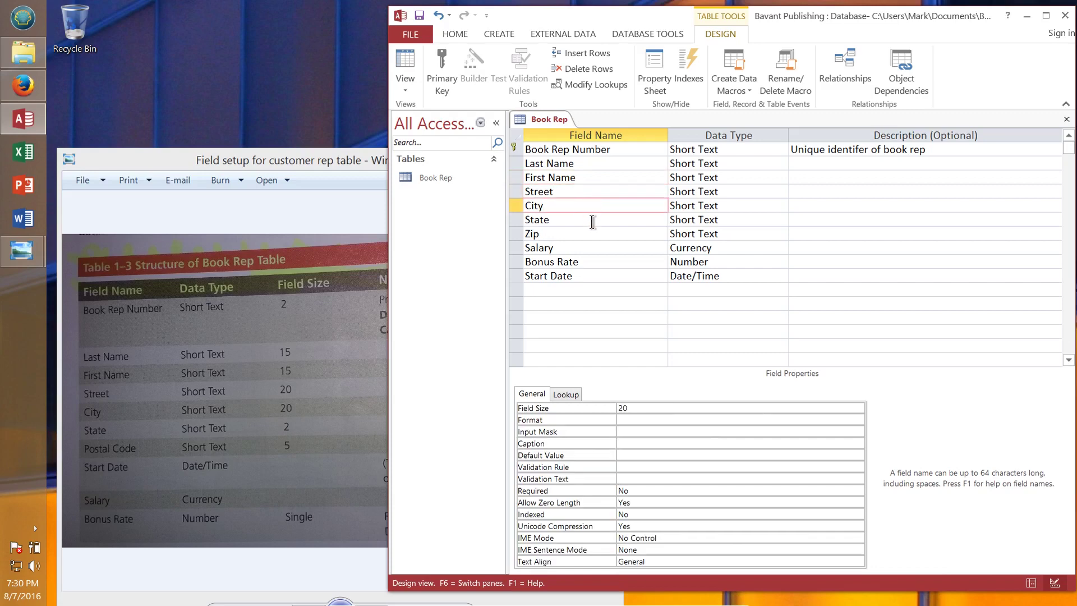
left_click(593, 222)
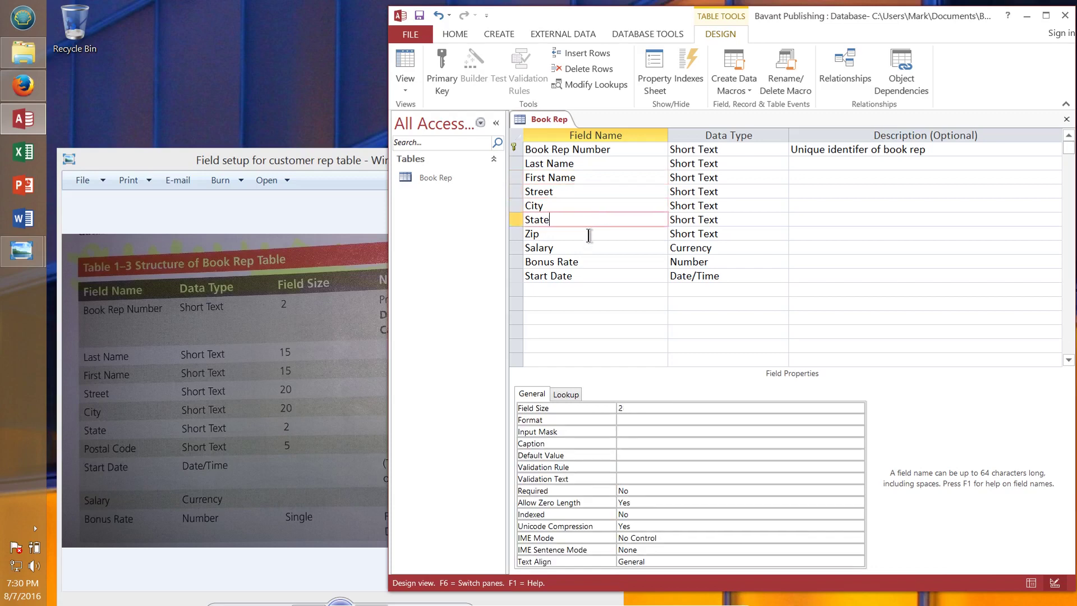
left_click(589, 233)
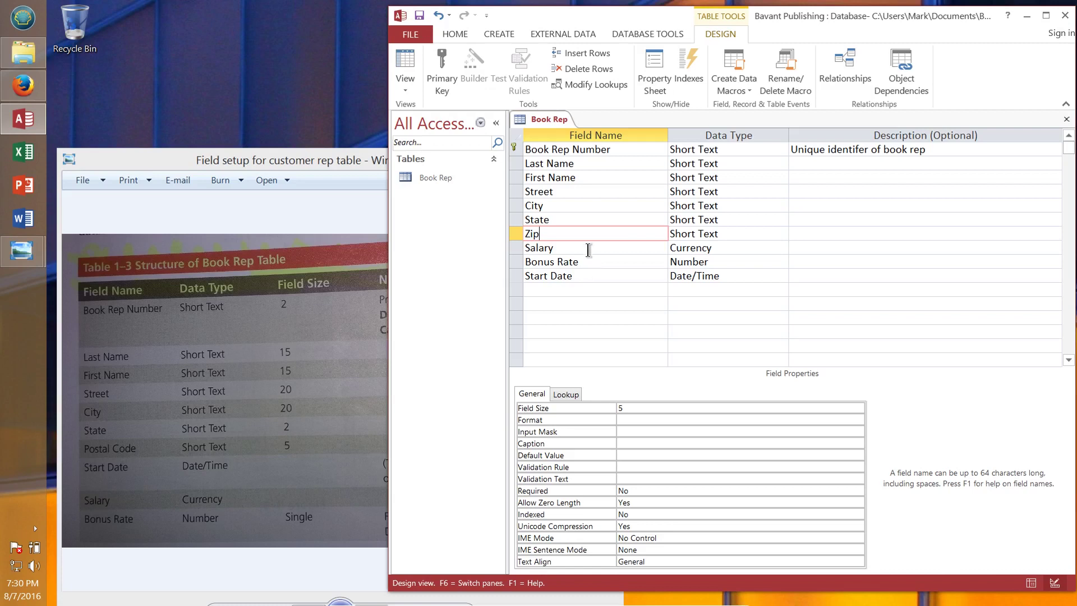
left_click(588, 247)
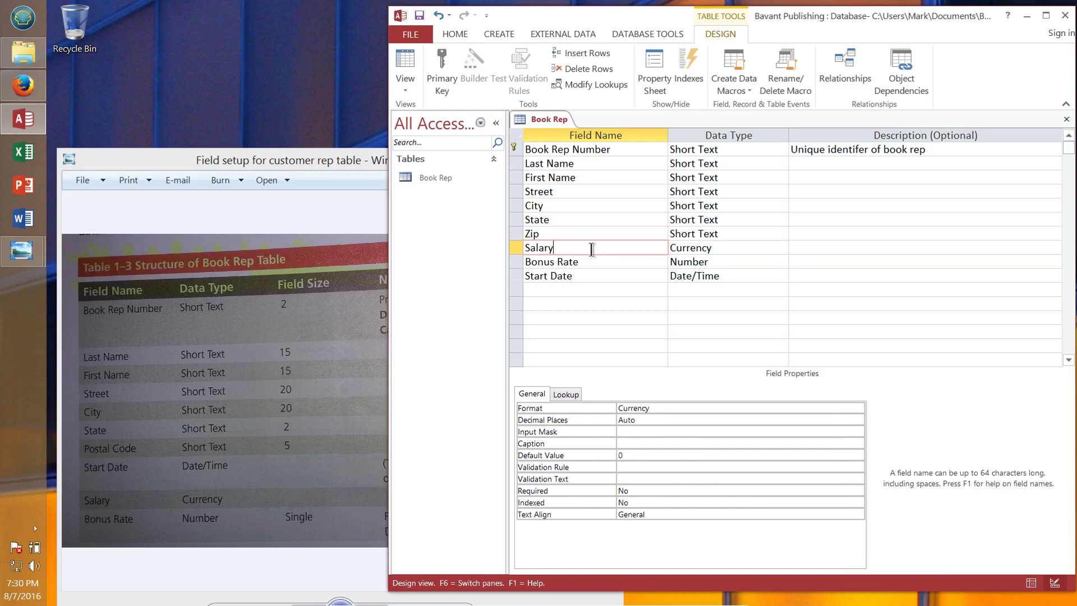
left_click(589, 262)
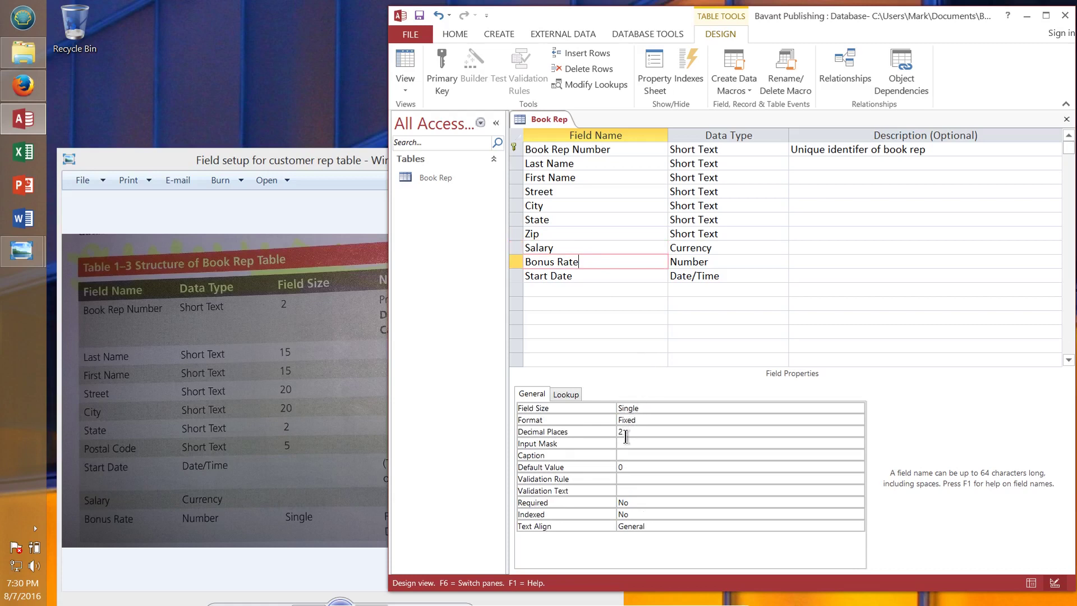
left_click(558, 276)
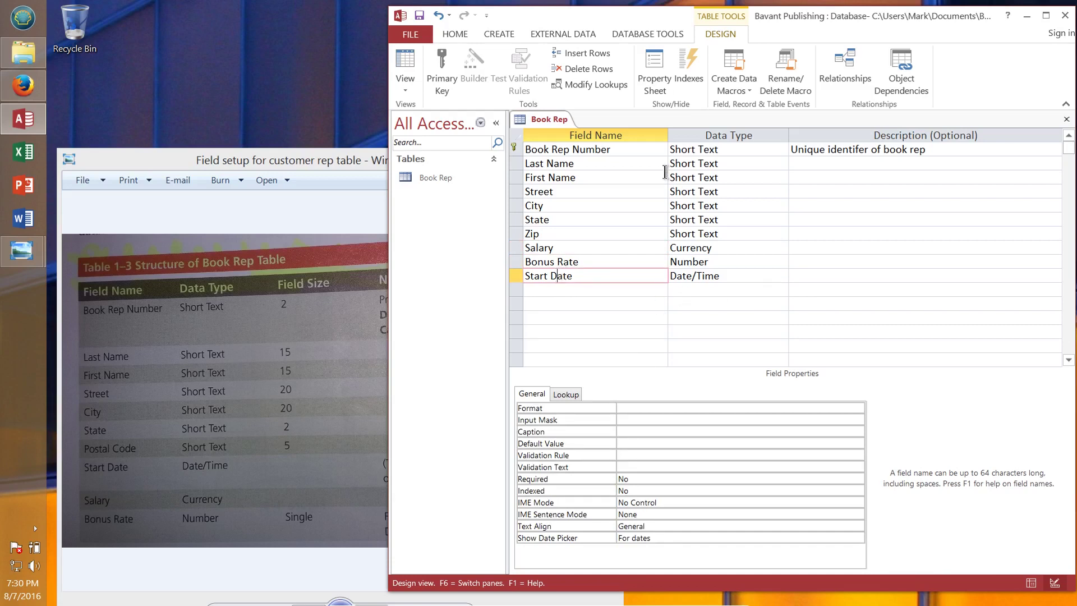
left_click(563, 234)
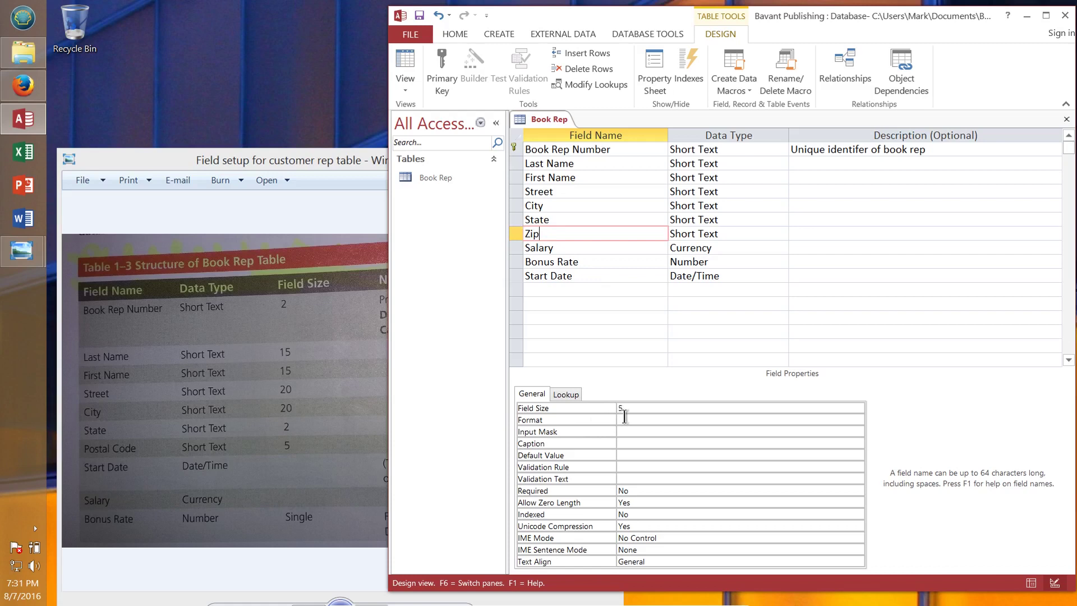
Save the Book Rep table design and switch the table to Datasheet View
left_click(420, 21)
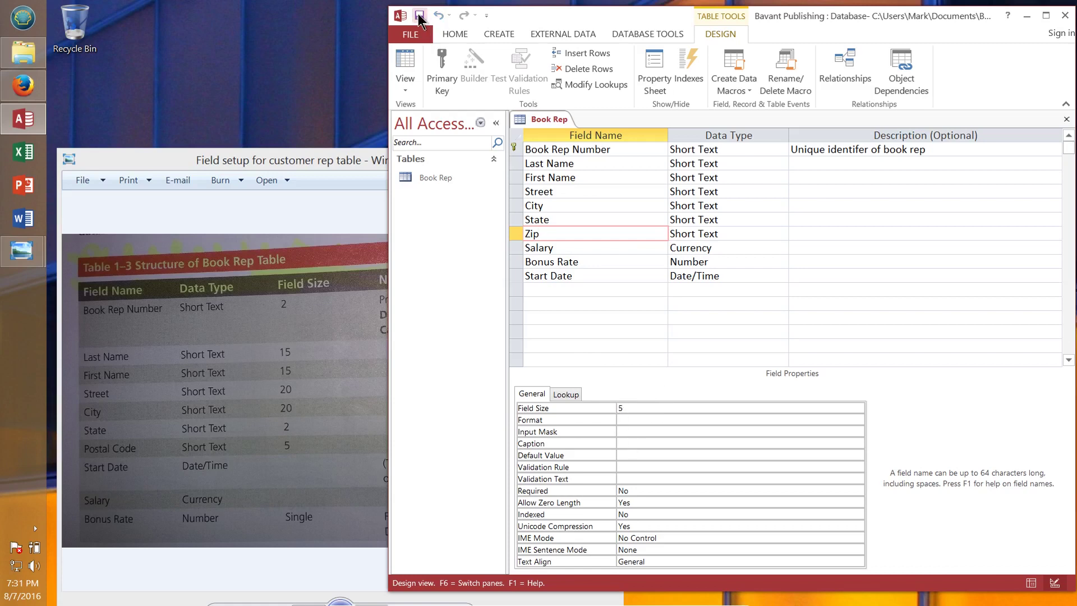
left_click(403, 66)
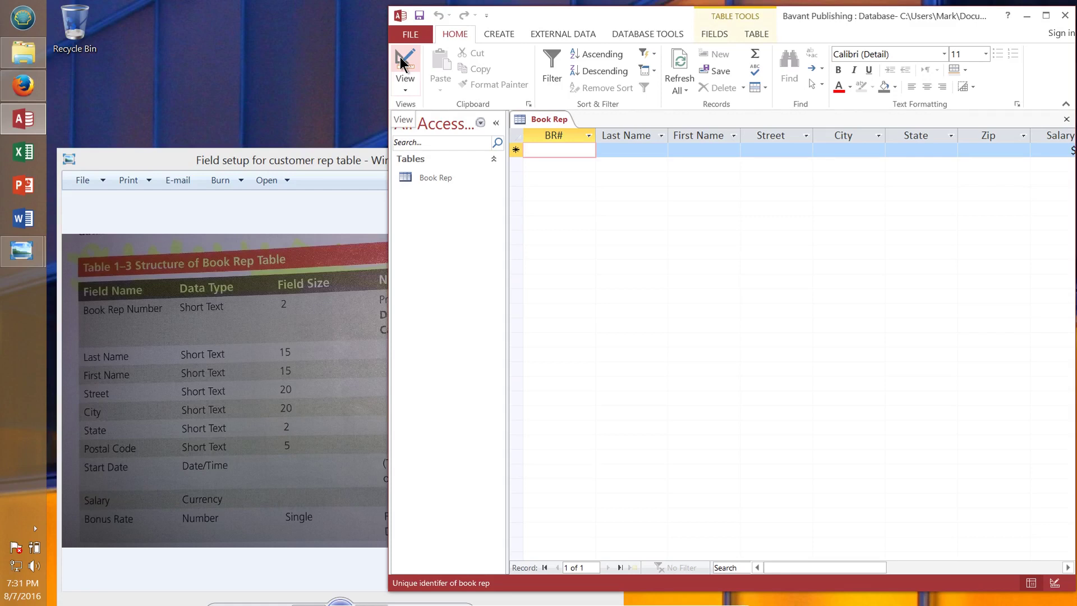
Bring up the Records in Book Rep image, move it below the table's first rows, and widen the database window to fit all fields
left_click(23, 251)
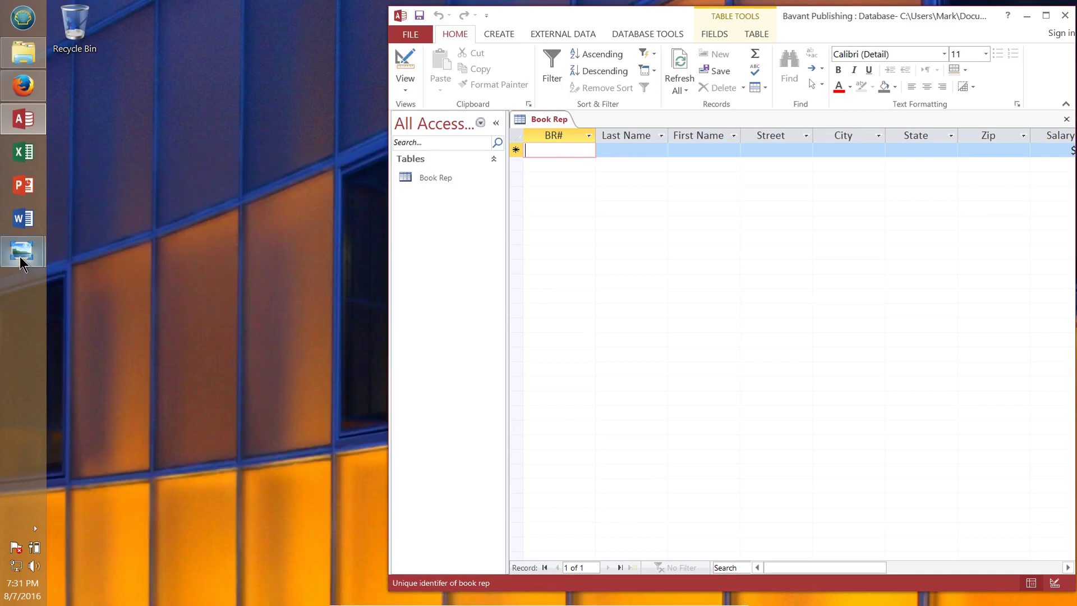
left_click(127, 313)
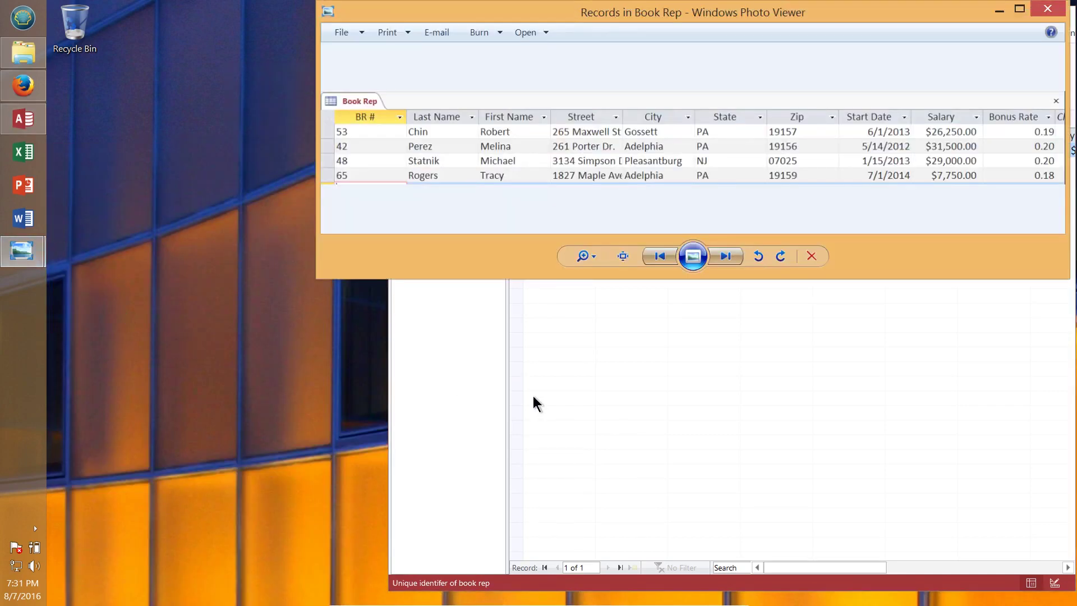
left_click_drag(705, 8, 470, 294)
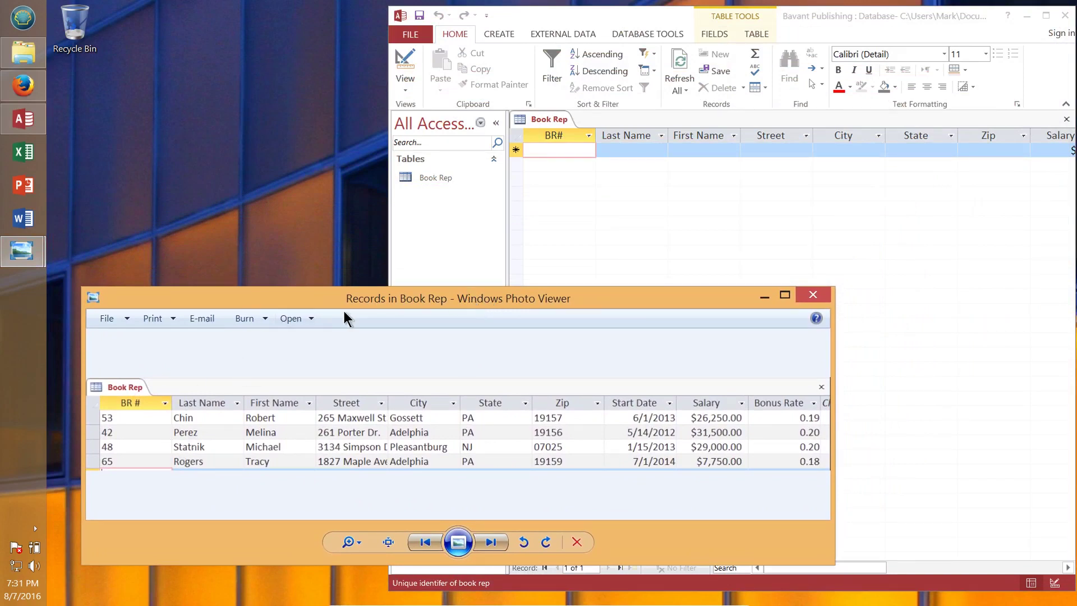
left_click_drag(337, 303, 333, 315)
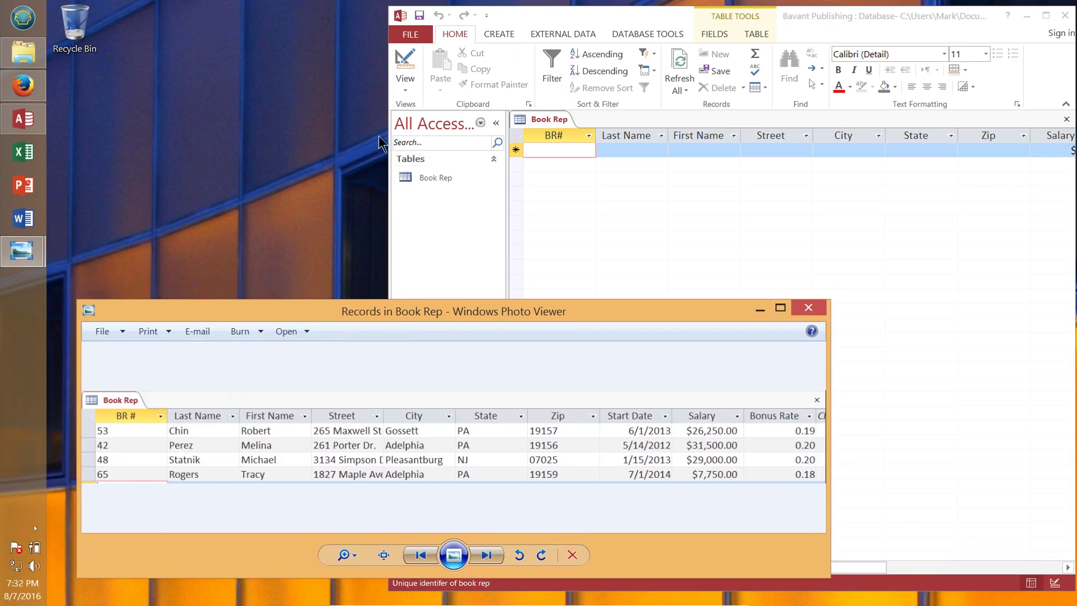
left_click_drag(389, 152, 153, 152)
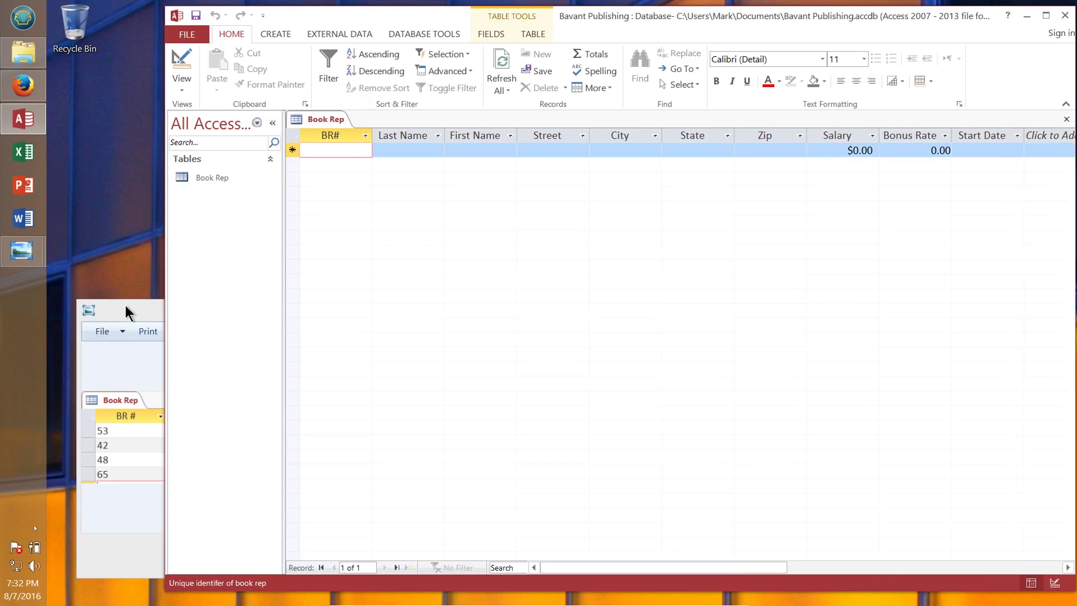
Arrange the windows by shortening the database window so the Records in Book Rep image is readable beneath the empty table
left_click_drag(126, 305, 116, 321)
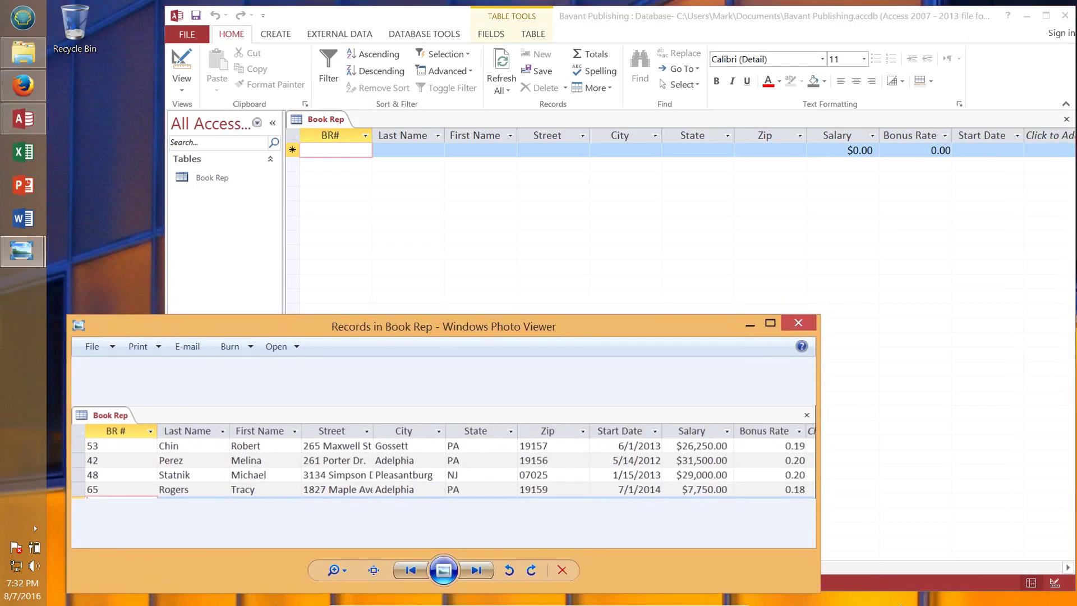
left_click(902, 580)
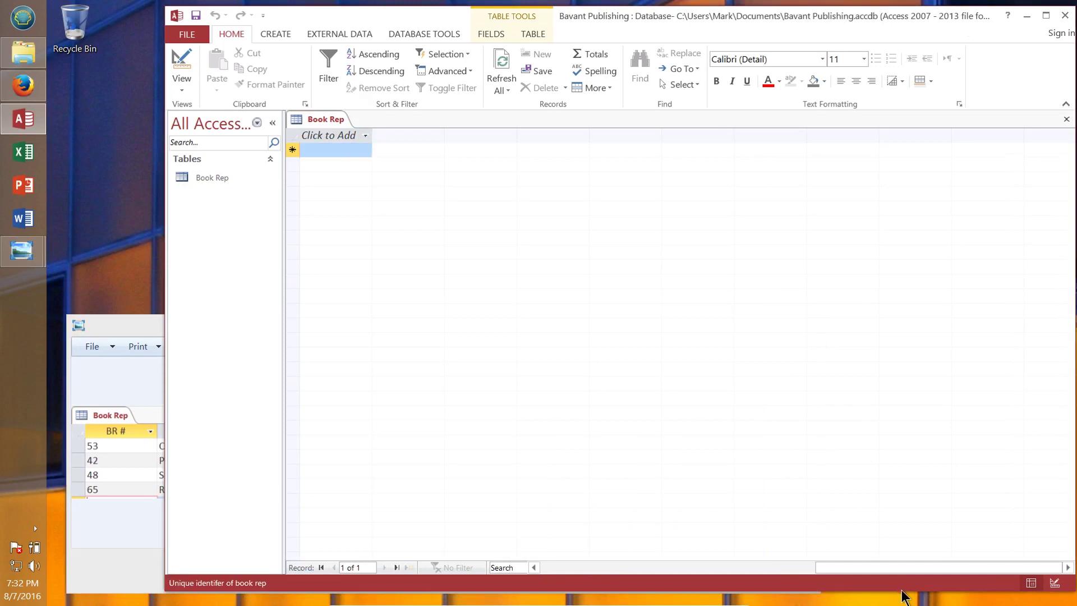
left_click_drag(902, 591, 888, 418)
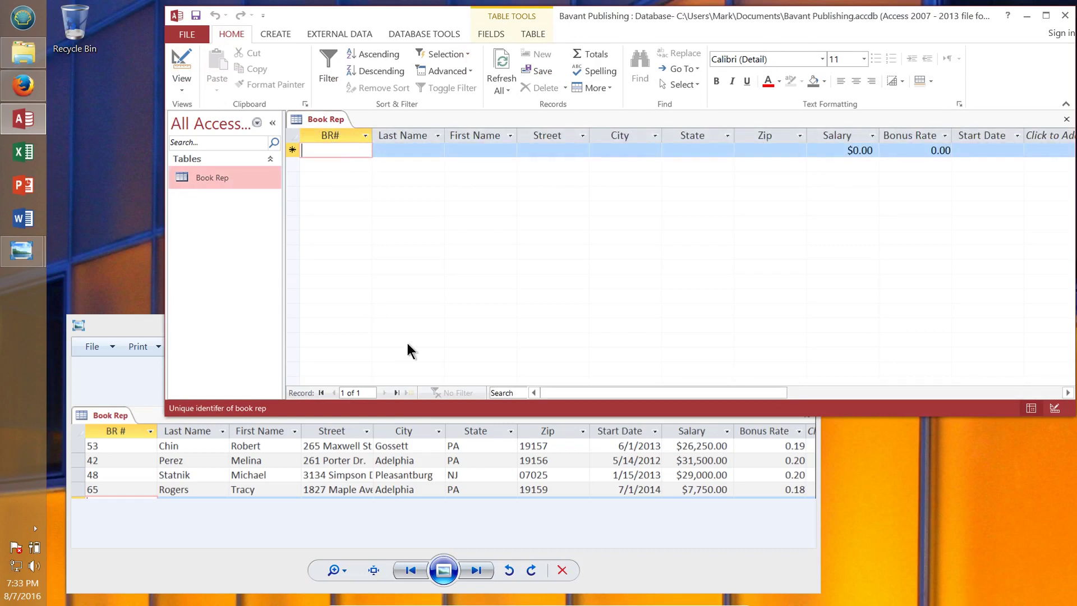
Start the first Book Rep record with the rep number, last name and first name from the reference image's first row
type("53")
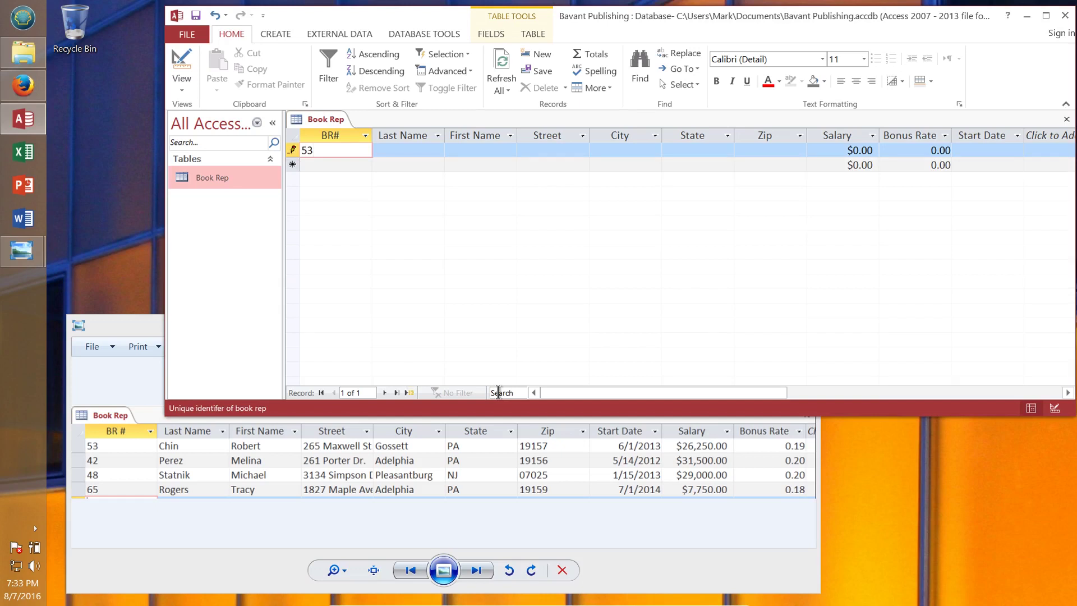
key("Tab")
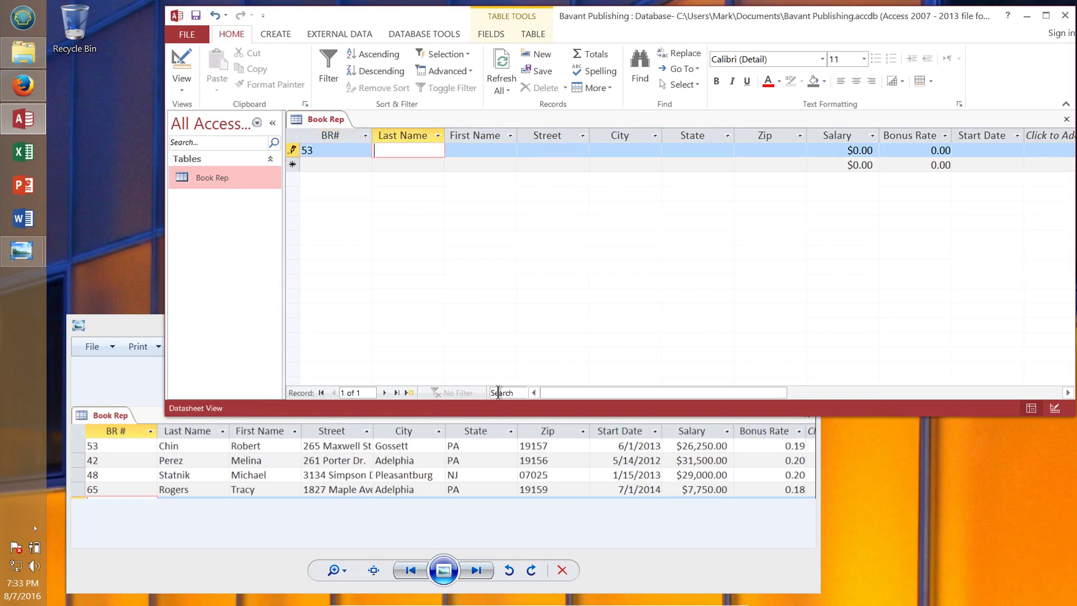
type("Chin")
key("Tab")
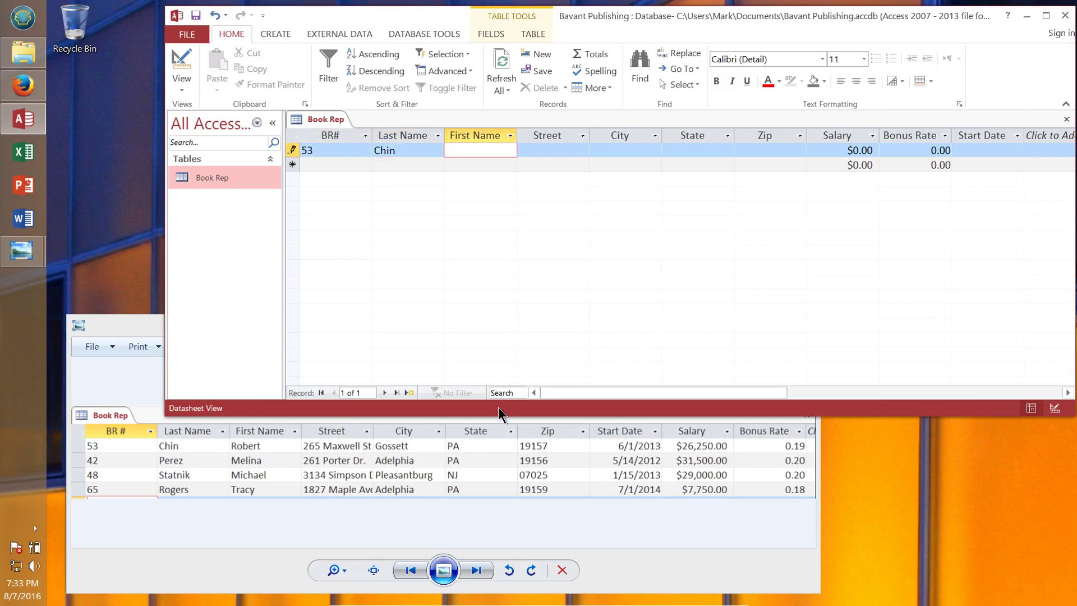
type("Robert")
key("Tab")
Fill in the first record's street, city, state and zip code from the reference image
type("2")
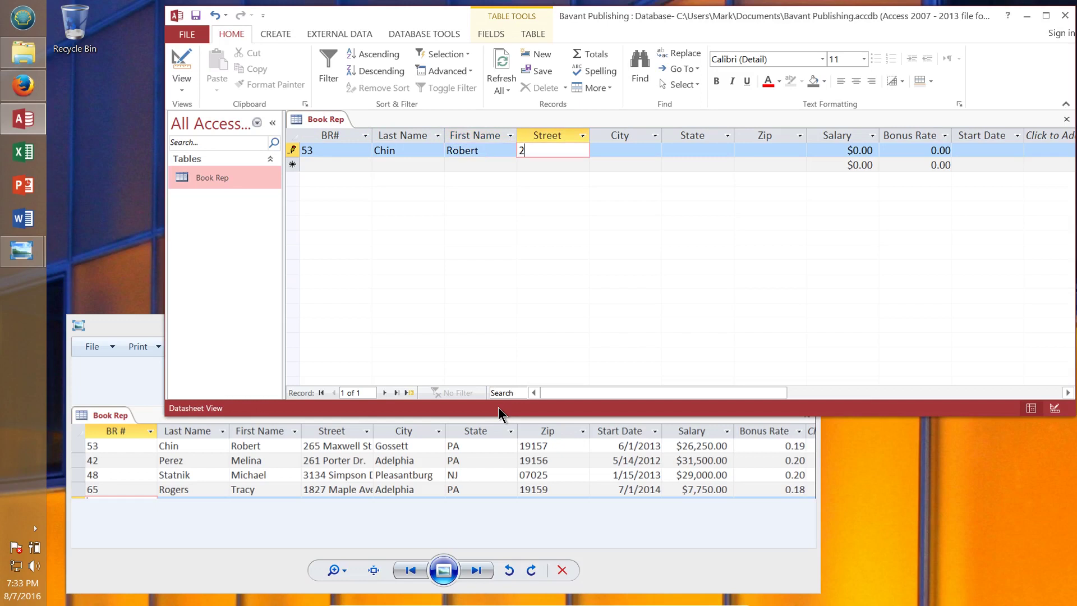
type("65 Maxwell St.")
key("Tab")
type("Gosset")
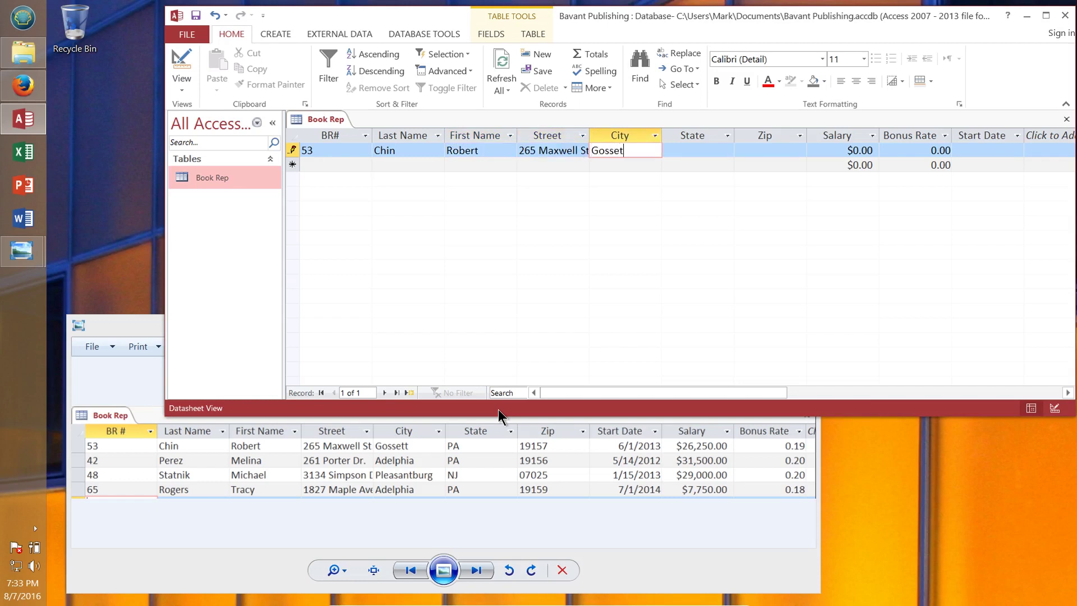
key("Tab")
type("PA")
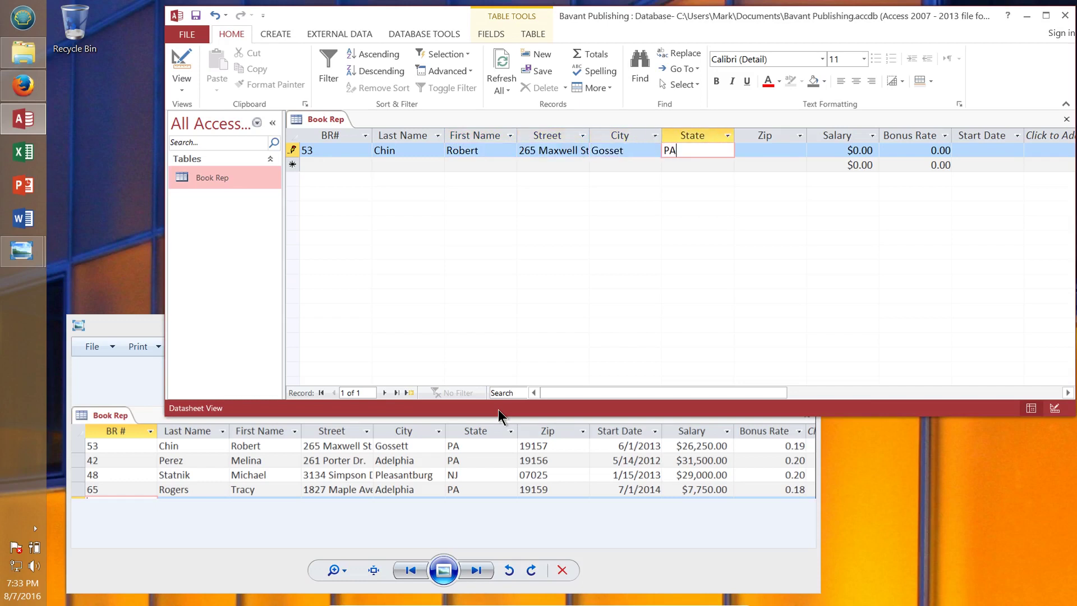
key("Tab")
type("191")
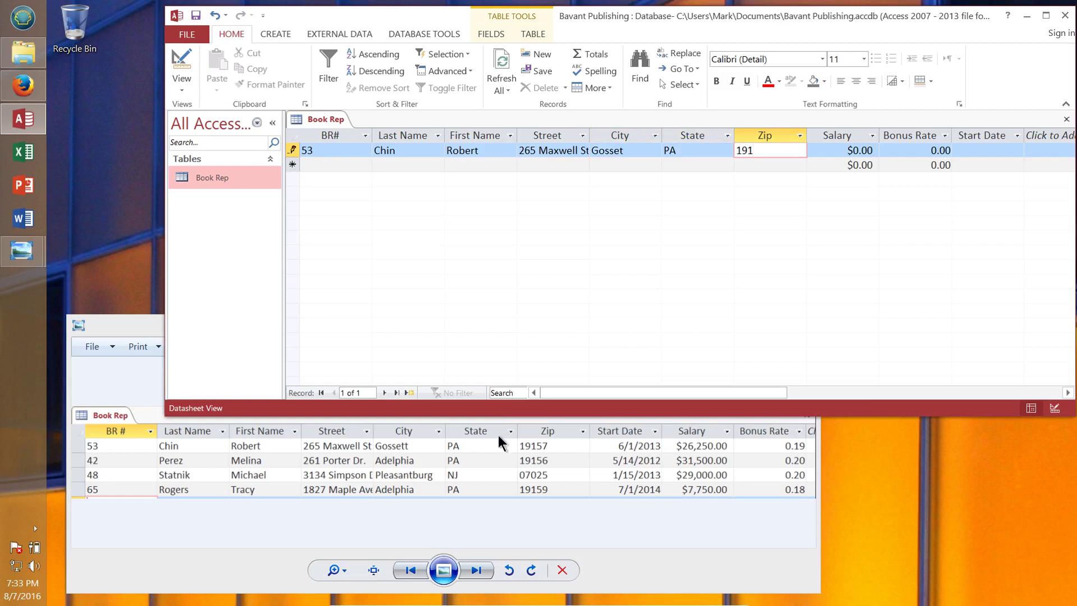
type("57")
key("Tab")
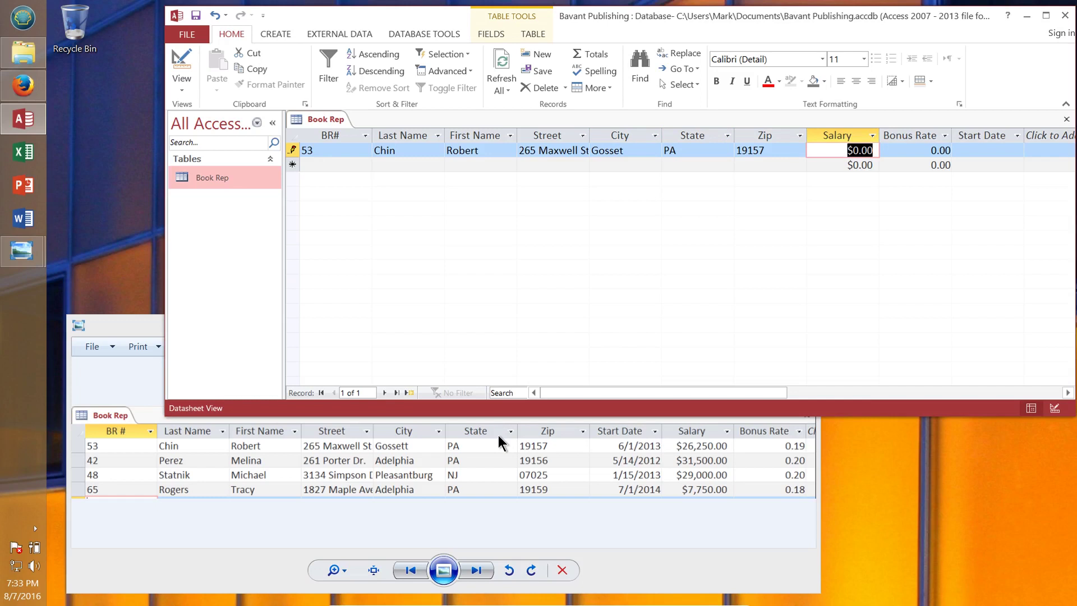
Set the first record's Salary to 26,250 and its Bonus Rate to .19
type("26,2")
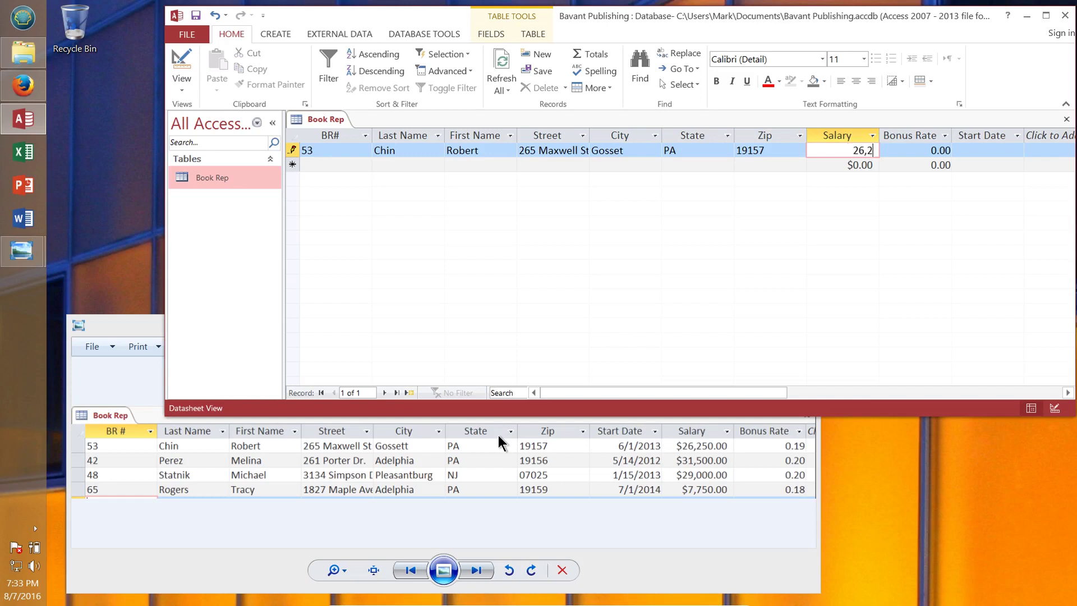
type("50")
key("Tab")
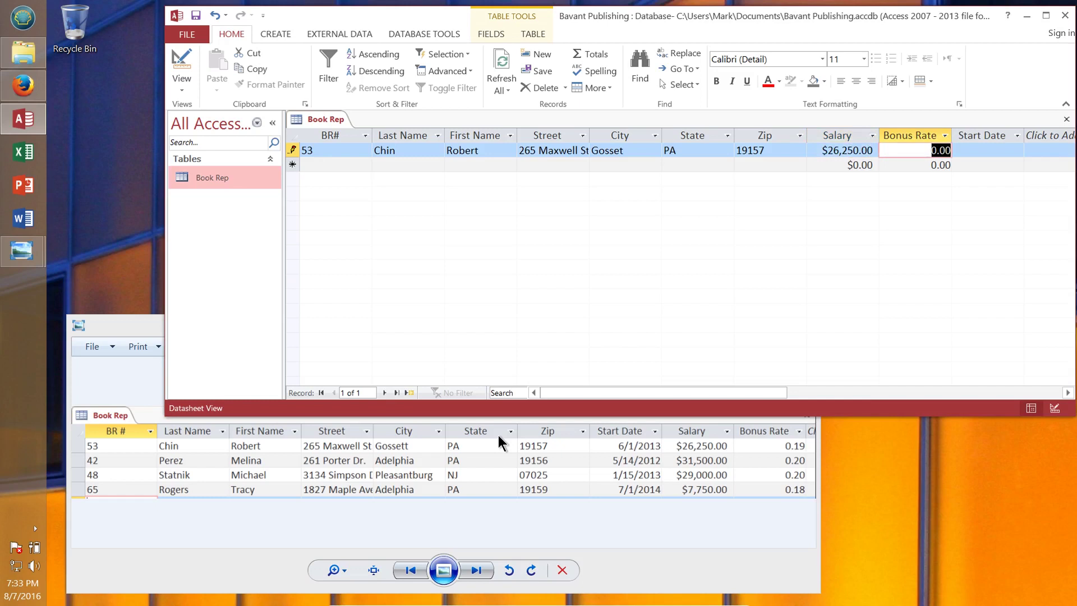
type(".19")
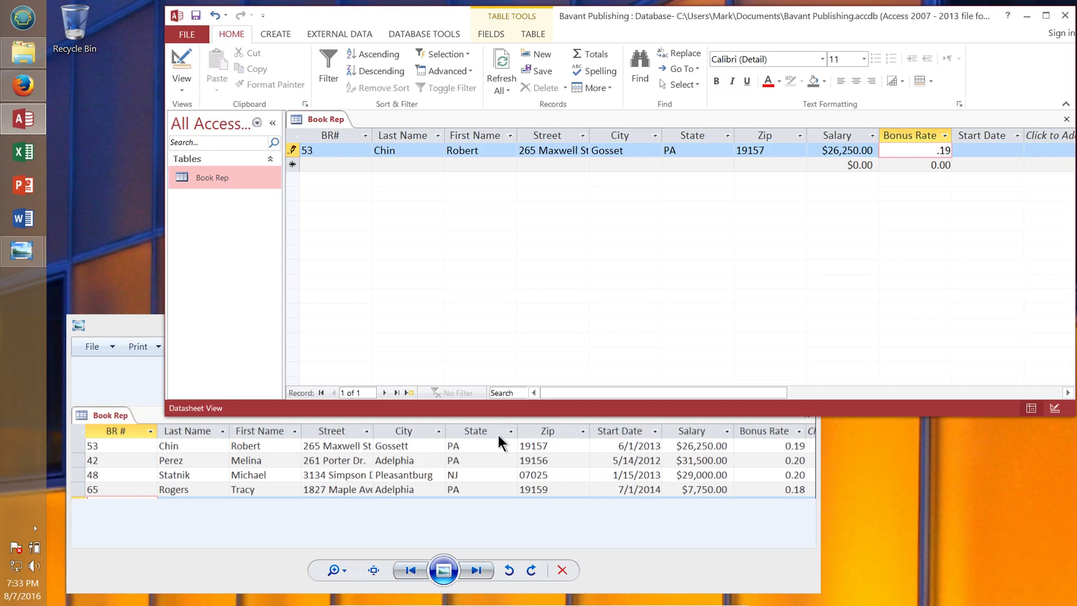
key("Tab")
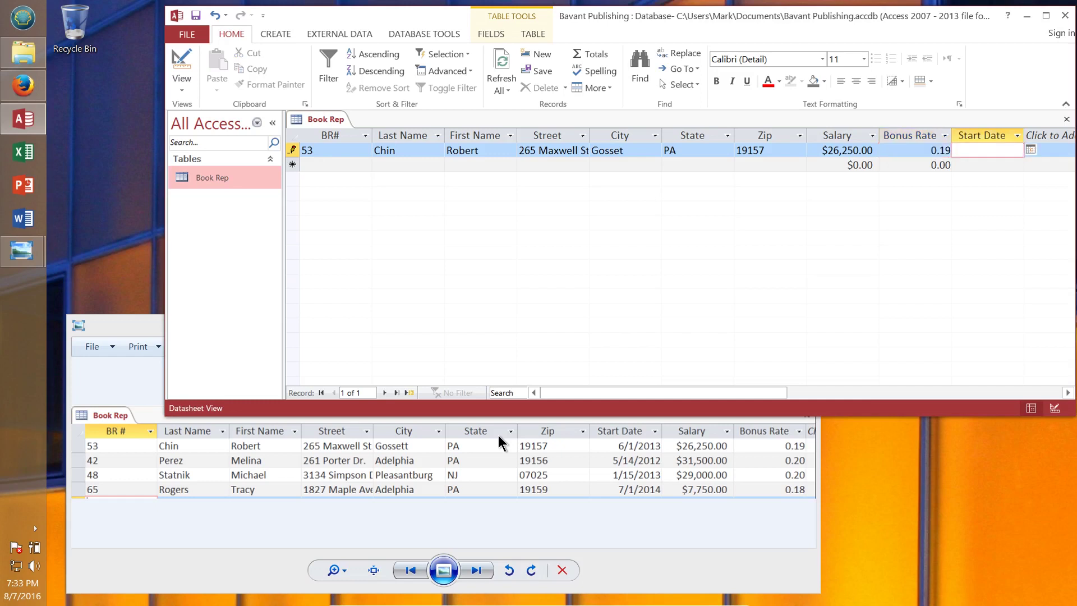
type("26,250")
key("Tab")
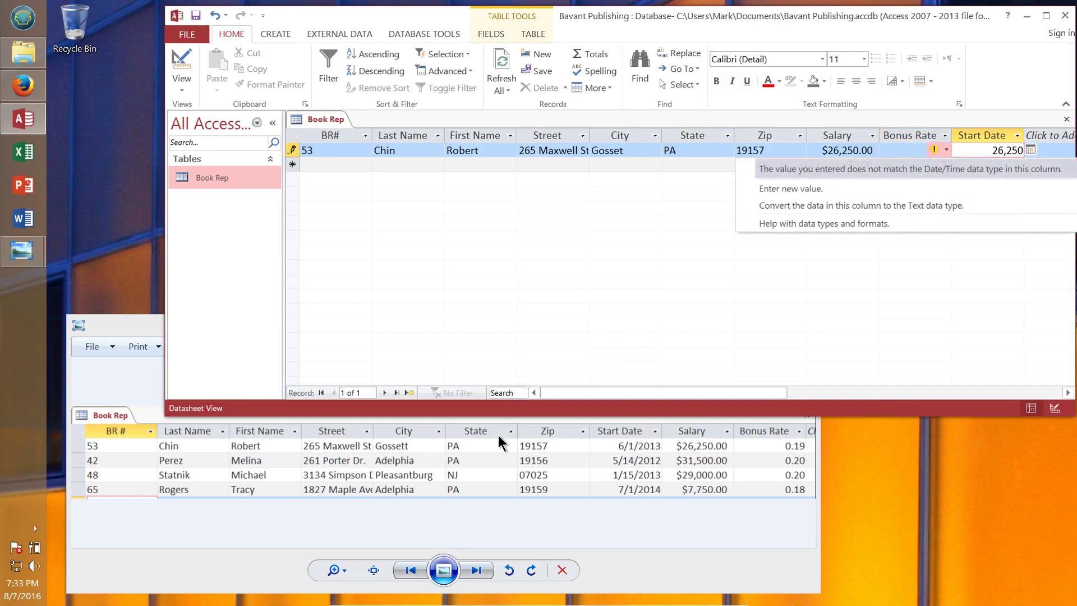
key("Down")
key("Down")
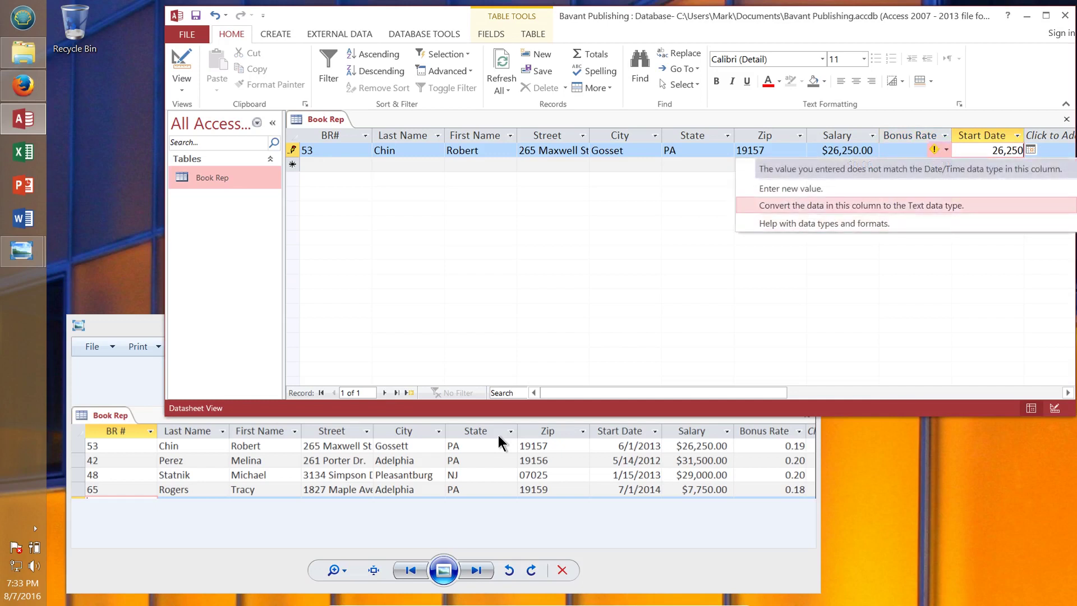
left_click(996, 162)
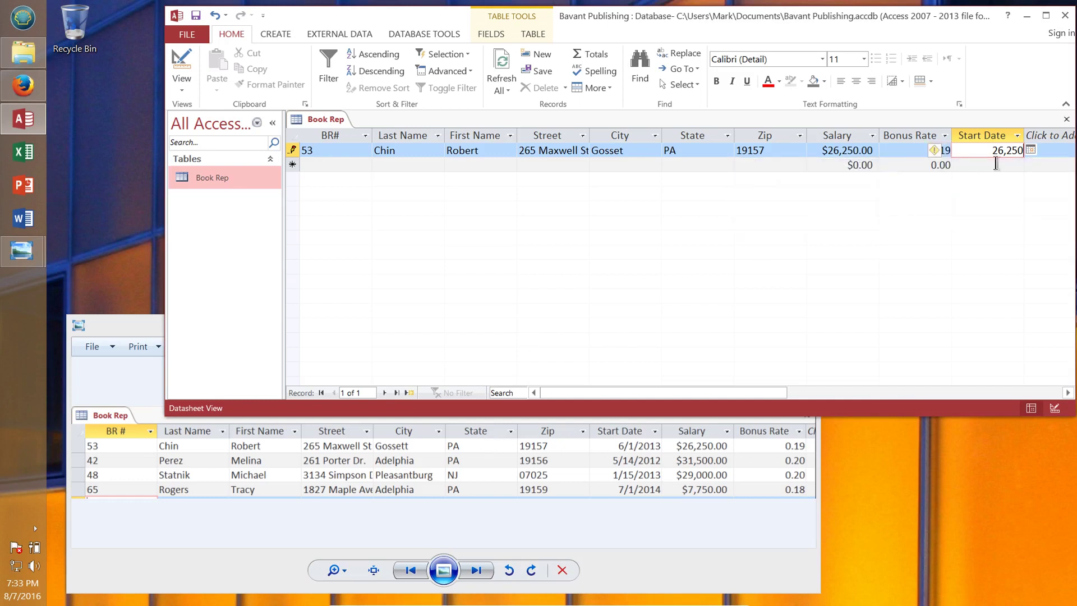
Replace the mistaken Start Date entry in the first record with 6/1/2013 and complete the record
double_click(1003, 150)
key("Delete")
type("6/1/2013")
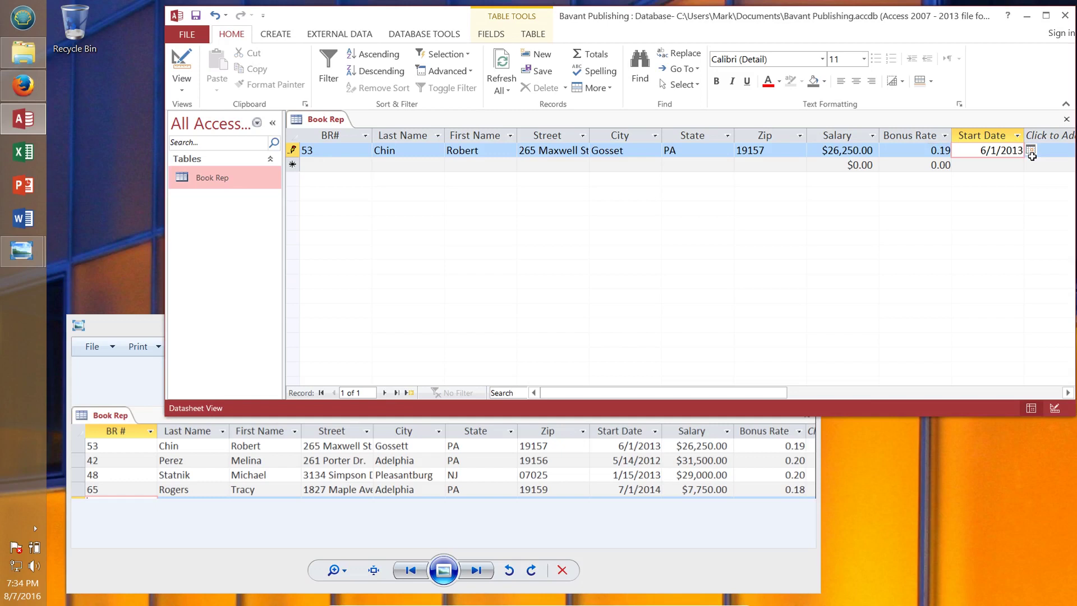
key("Tab")
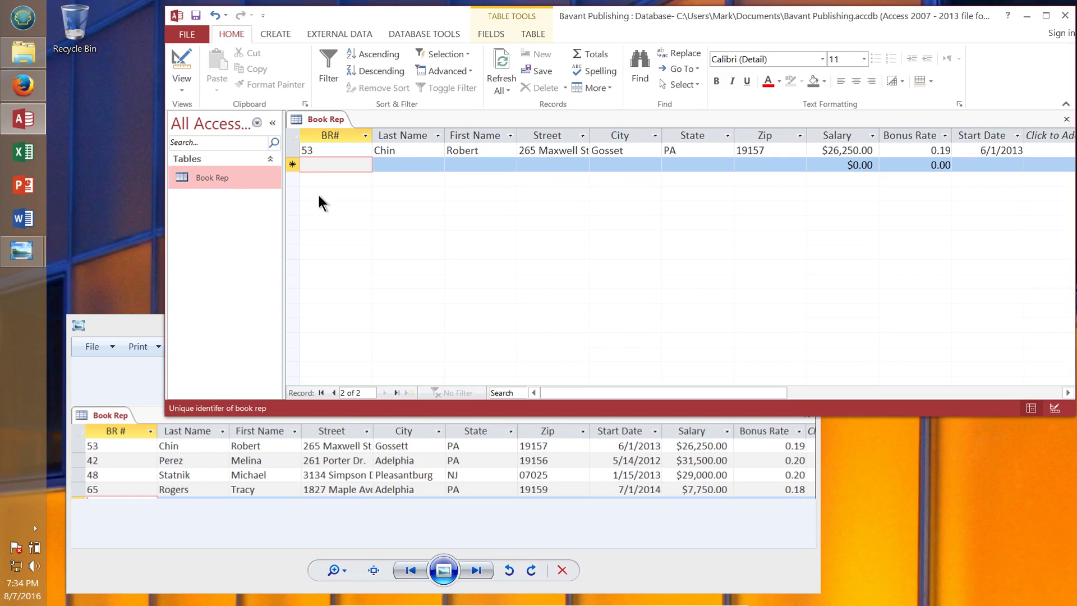
Start the second Book Rep record with the rep number, last name and first name from the reference image's second row
type("2")
key("Tab")
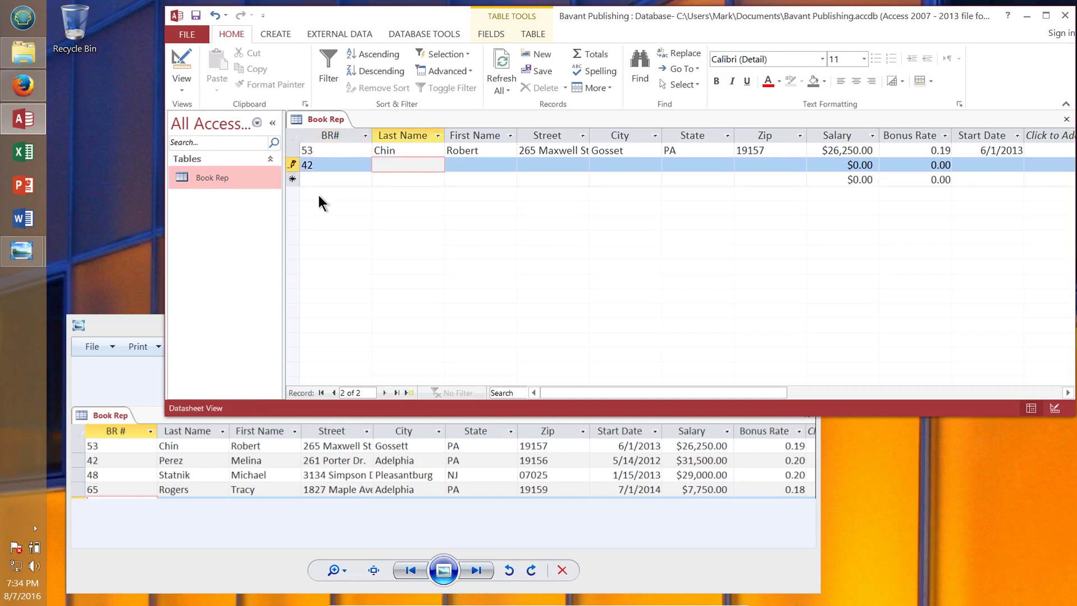
type("Prez")
key("BackSpace")
key("BackSpace")
key("BackSpace")
type("erez")
key("Tab")
type("Melina")
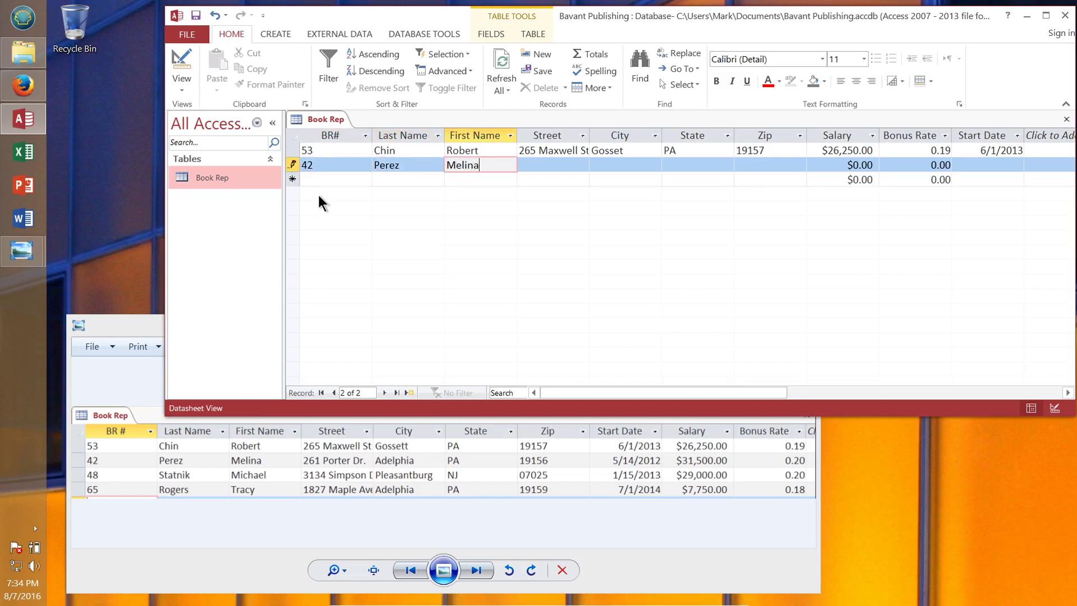
key("Tab")
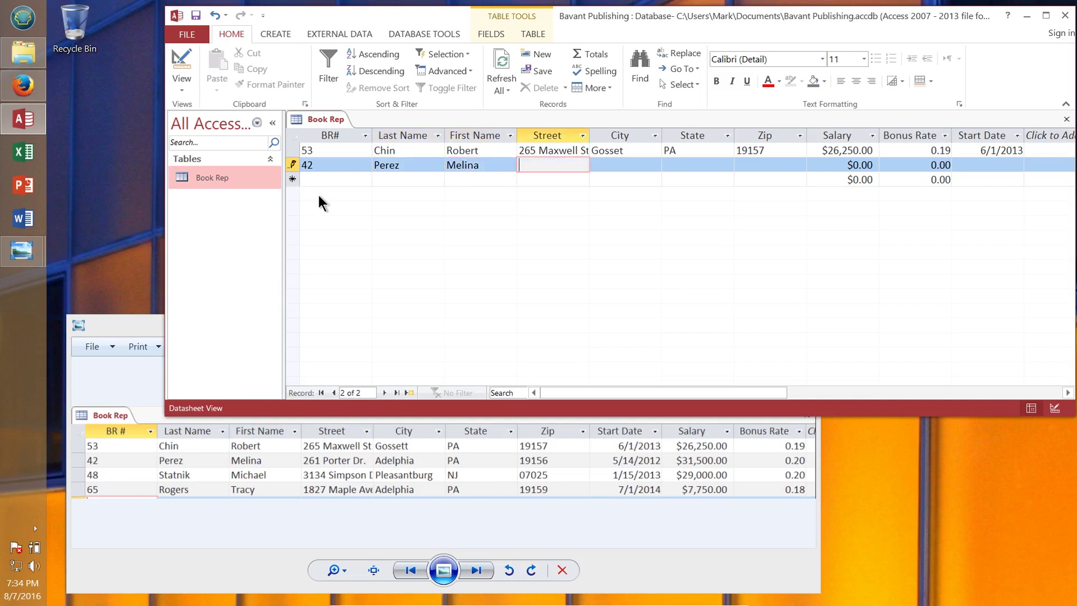
Fill in the second record's street, city, state and zip code from the reference image
type("261 Porter Dr.")
key("Tab")
key("Tab")
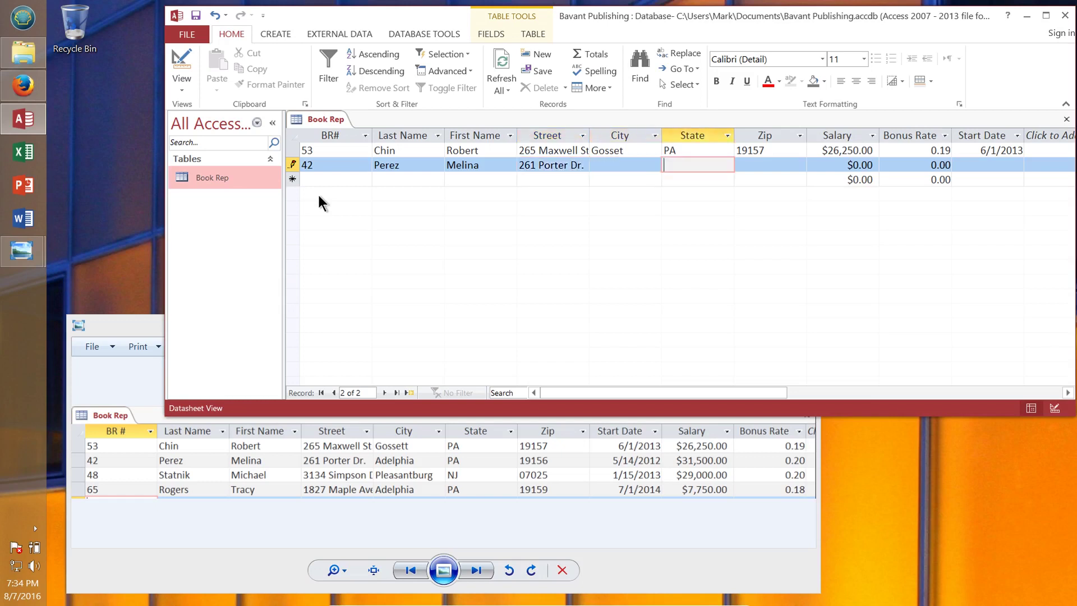
left_click(613, 166)
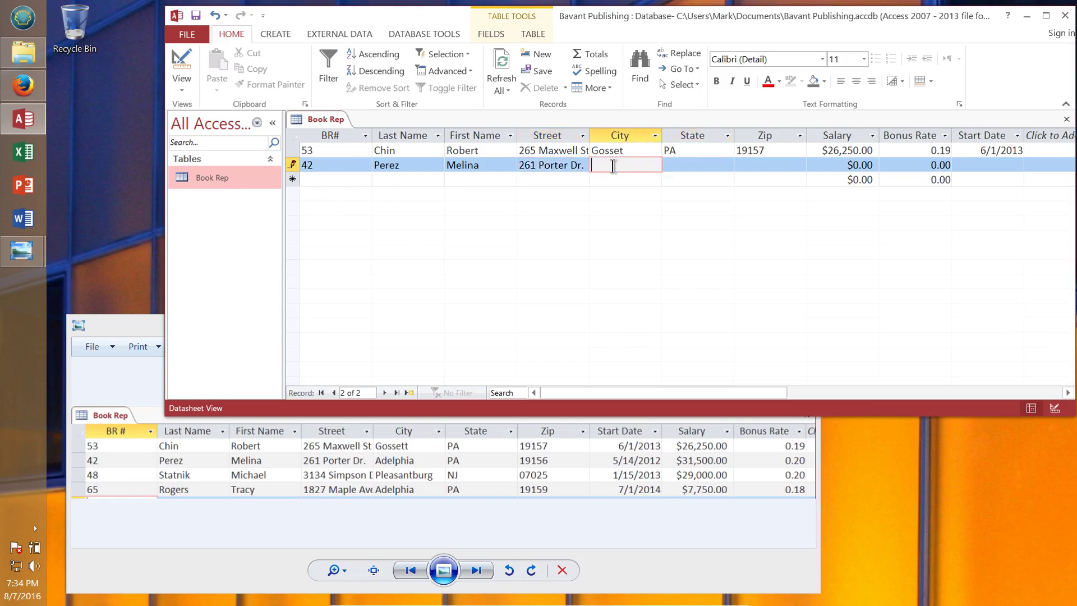
type("Adelphia")
key("Tab")
type("PA")
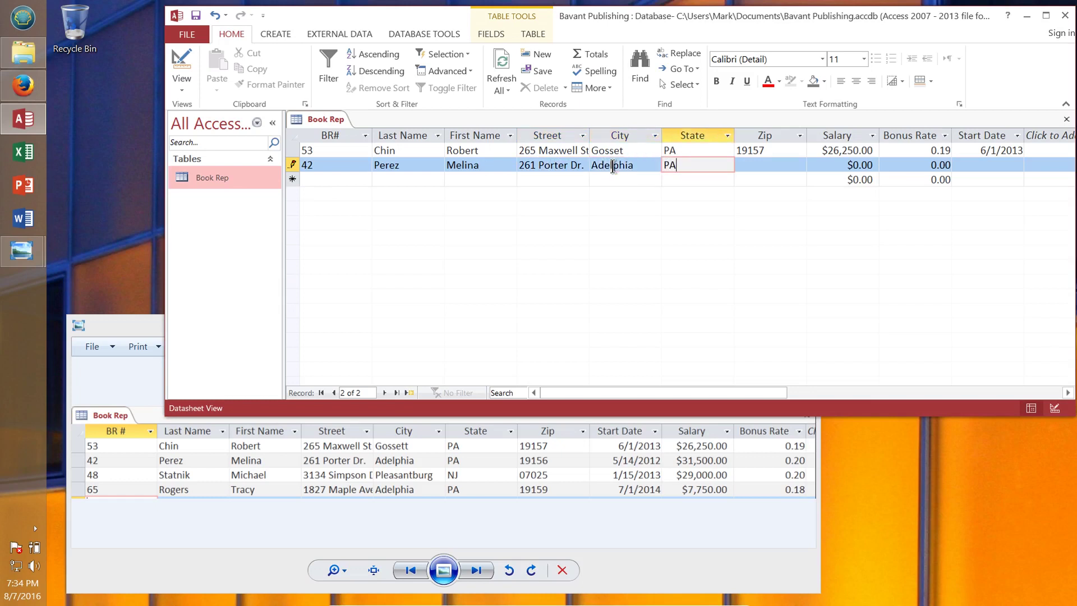
key("Tab")
type("19156")
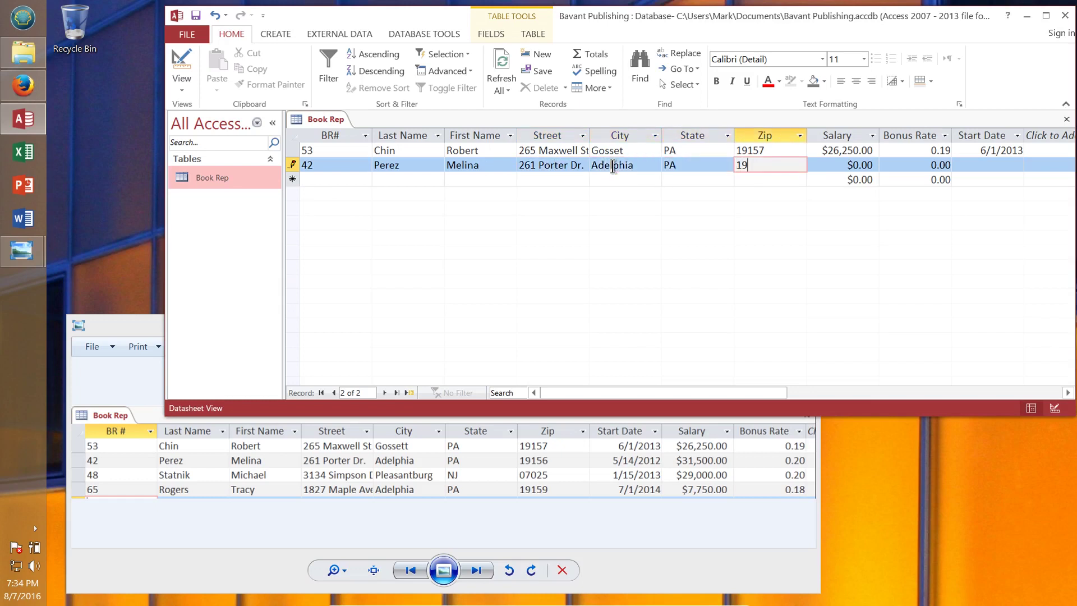
key("Tab")
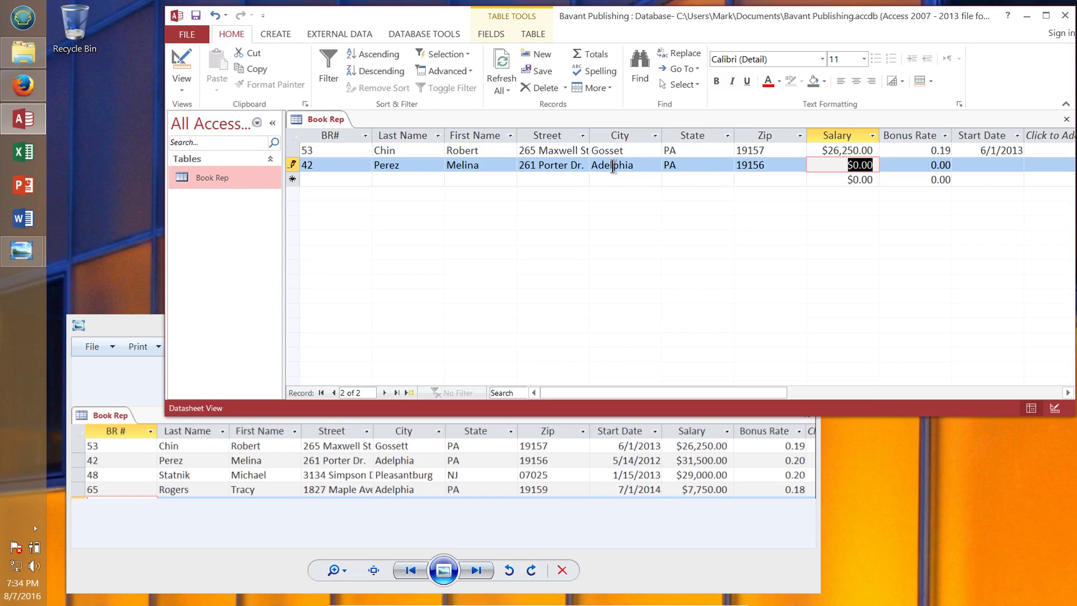
Complete the second record with Salary 31,500, Bonus Rate .20 and Start Date 5/14/2012
type("31,")
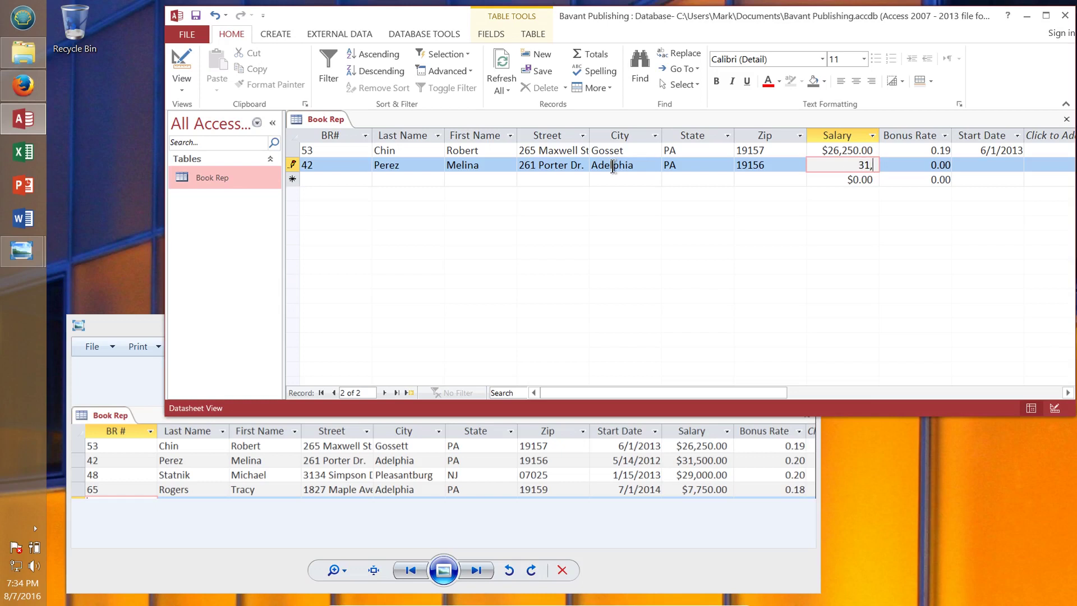
type("500")
key("Tab")
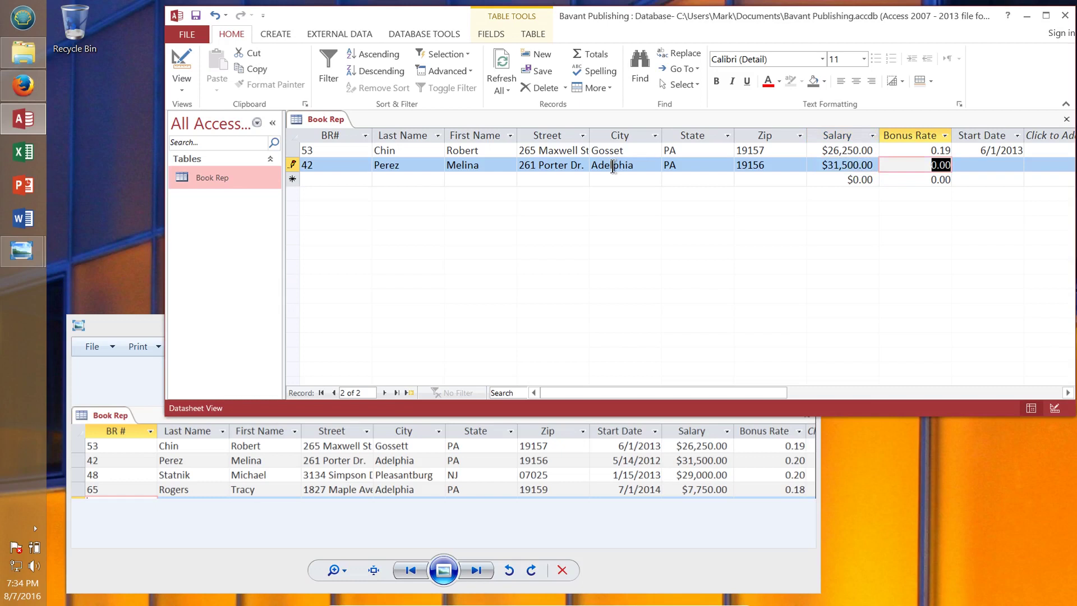
type(".20")
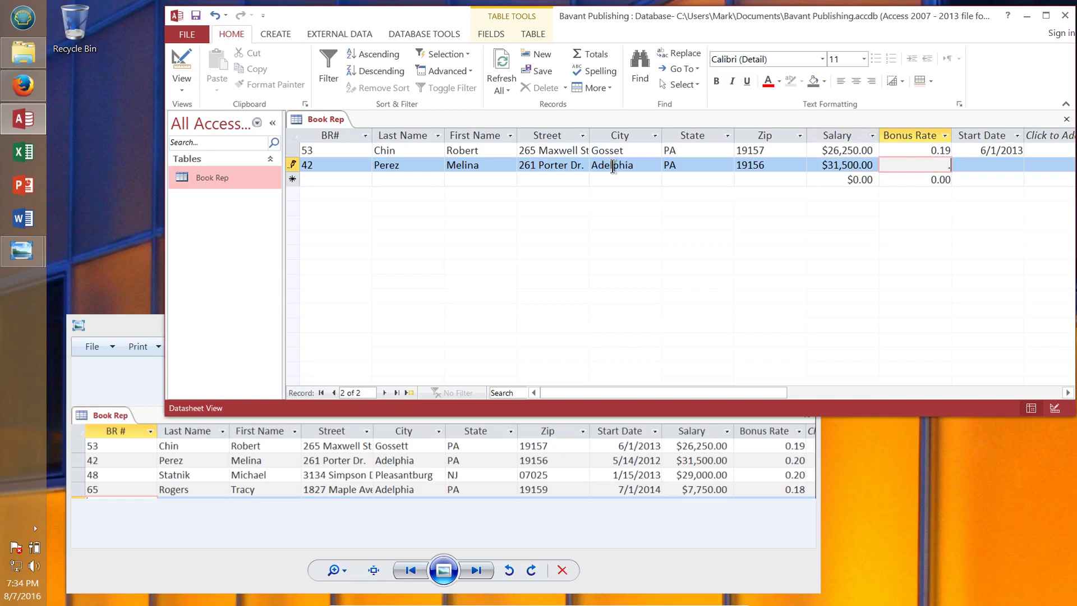
key("Tab")
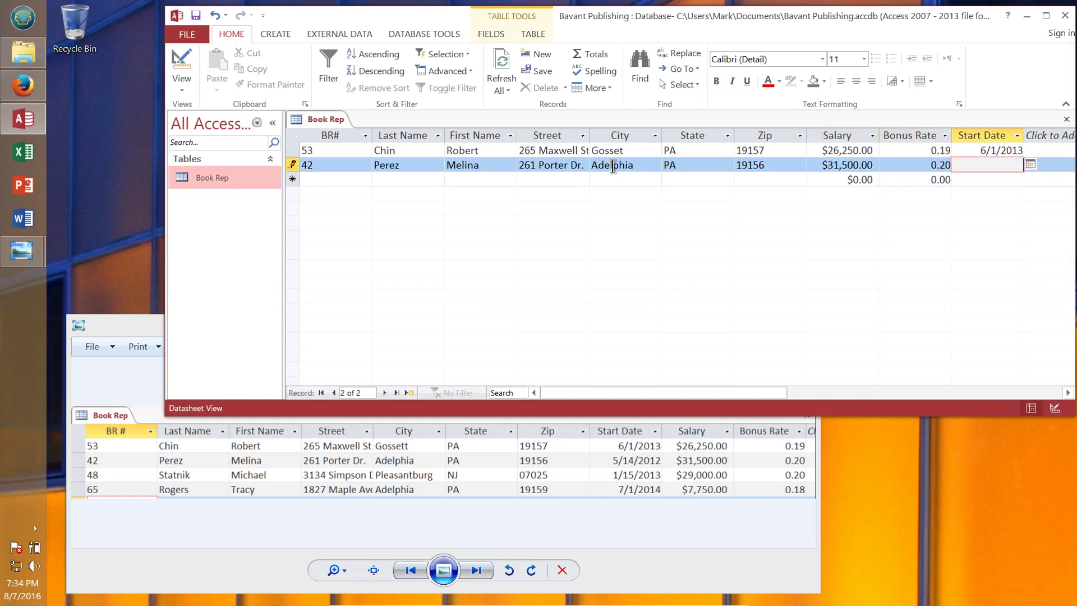
type("5/14/2012")
key("Tab")
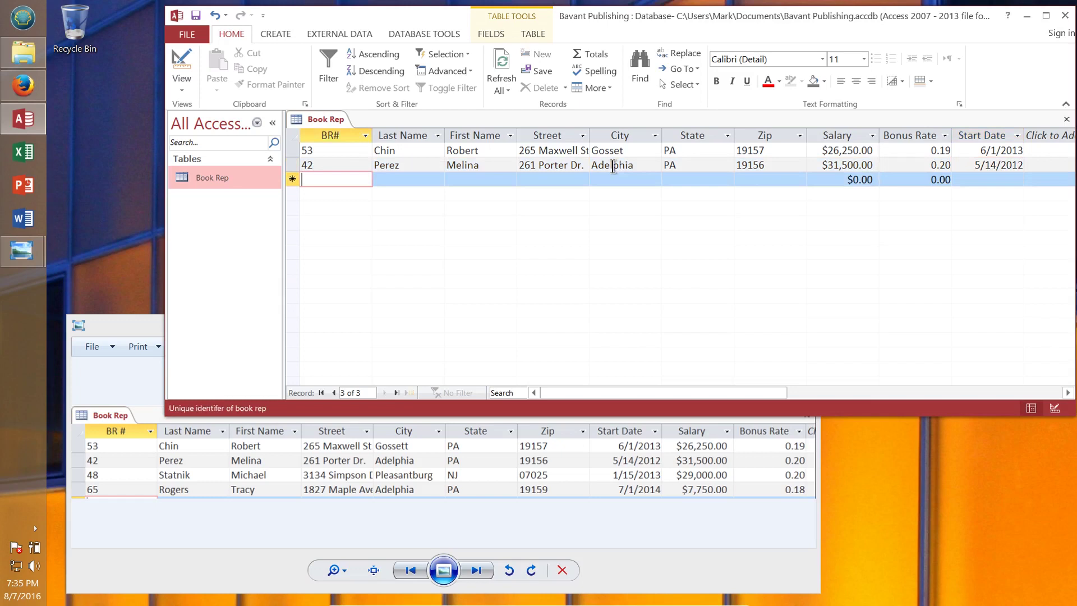
Start the third Book Rep record with the rep number, last name and first name from the reference image's third row
type("48")
key("Tab")
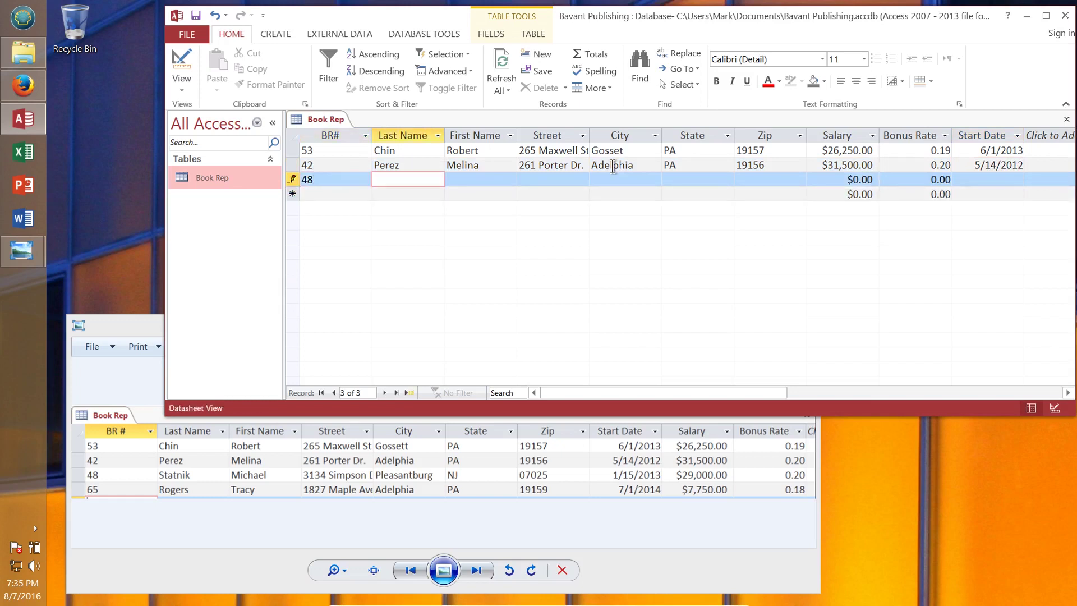
type("Statnik")
key("Tab")
type("Micha")
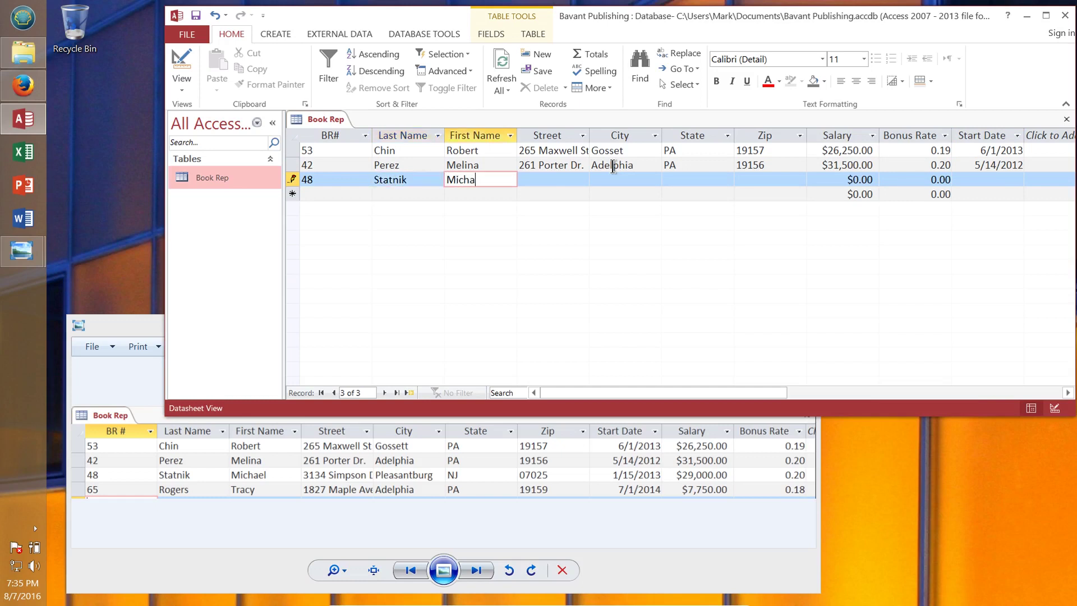
type("el")
key("Tab")
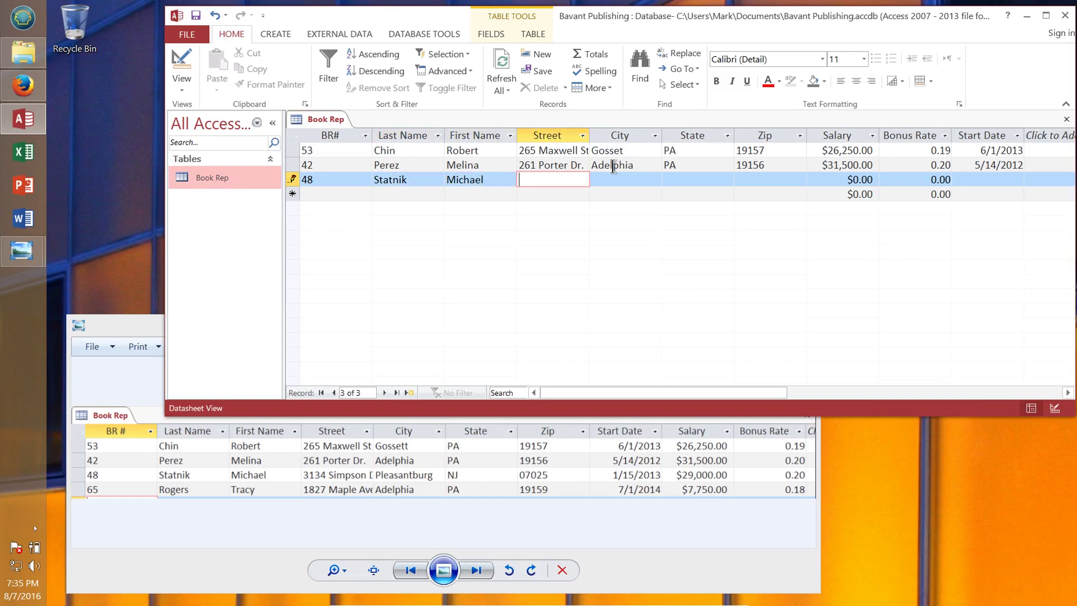
Fill in the third record's street, city, state and zip code from the reference image
type("3134")
type(" Simpson")
type(" Dr.")
key("Tab")
type("Pleas")
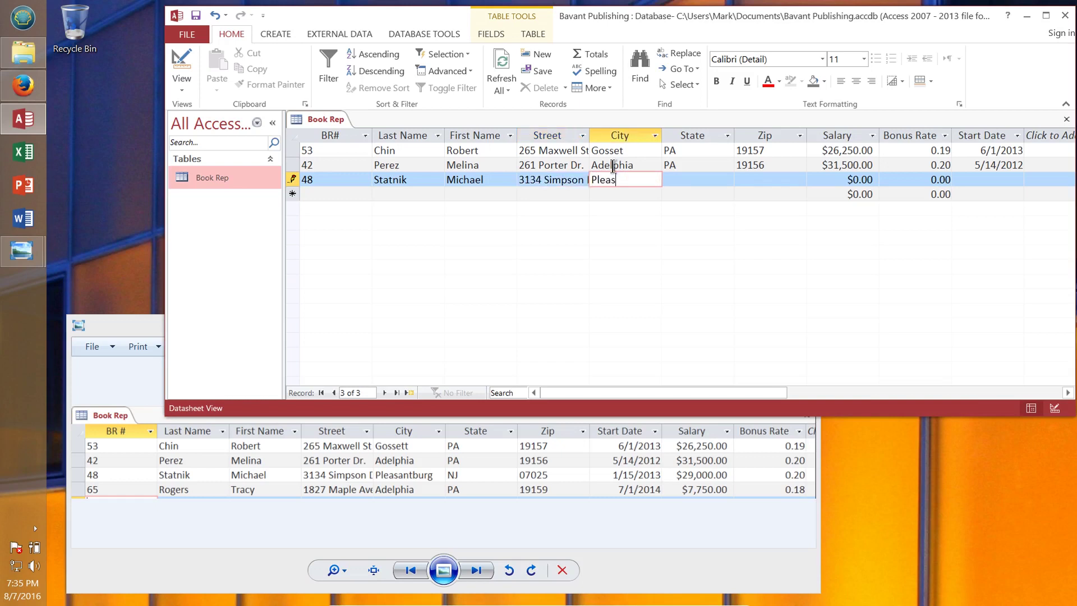
type("antburg")
key("Tab")
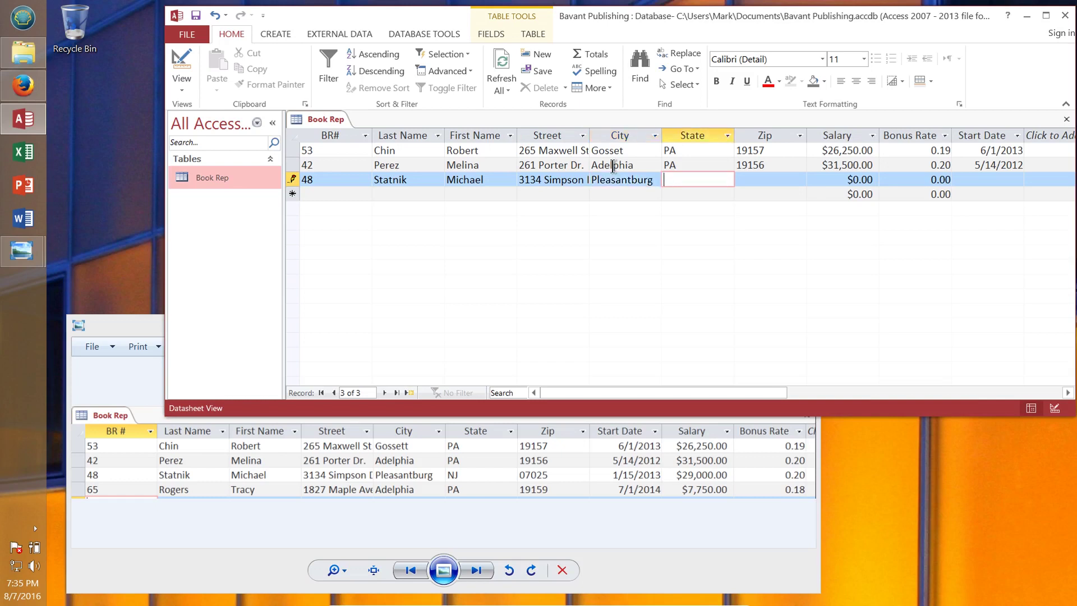
type("NJ")
key("Tab")
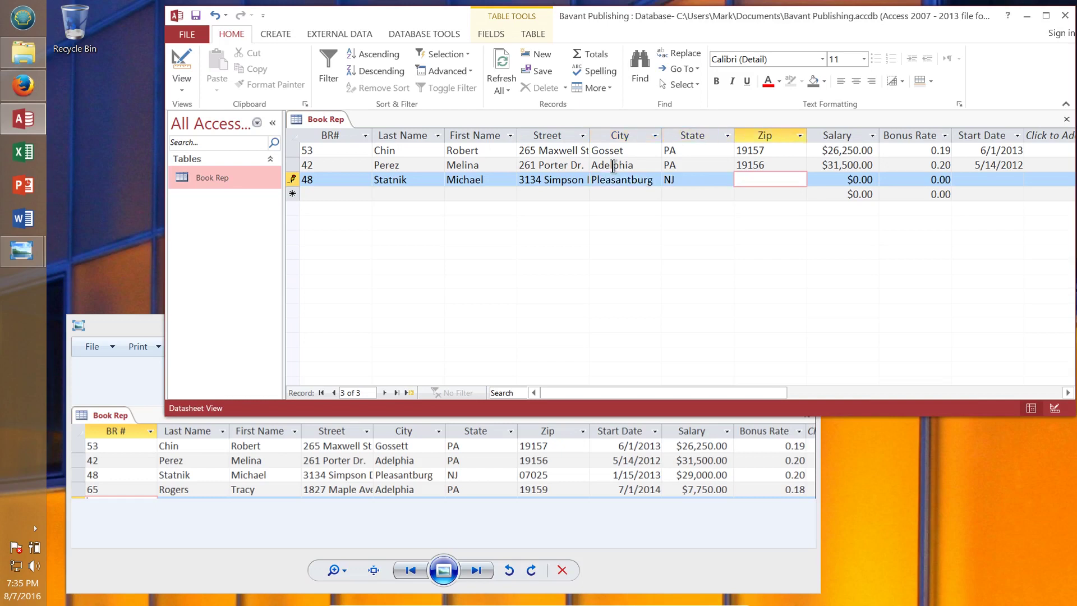
type("07025")
key("Tab")
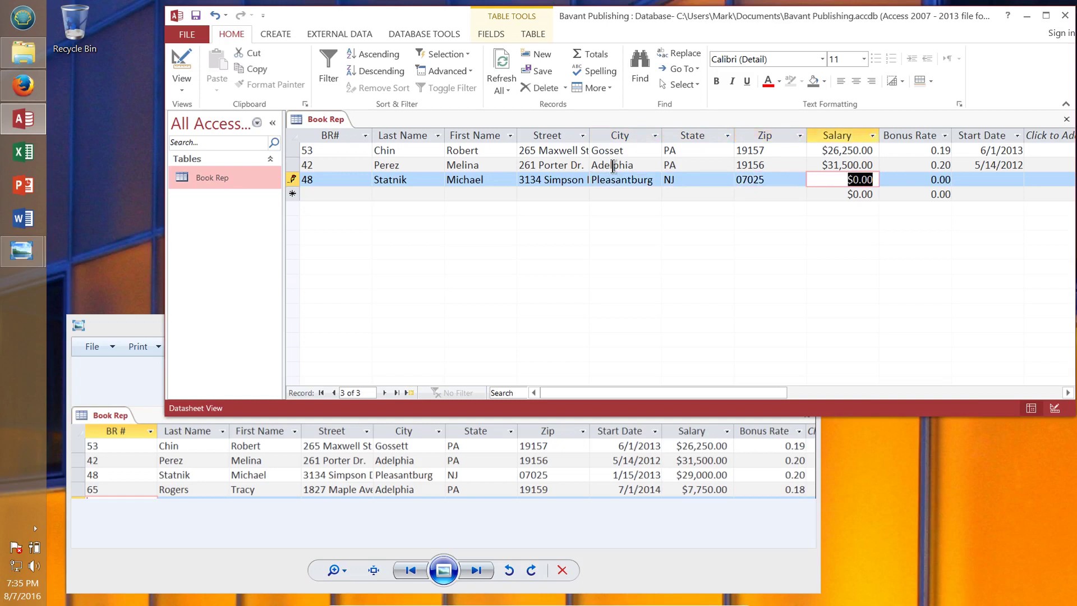
Complete the third record with Salary 29.00, Bonus Rate .2 and Start Date 1/15/2013
type("2")
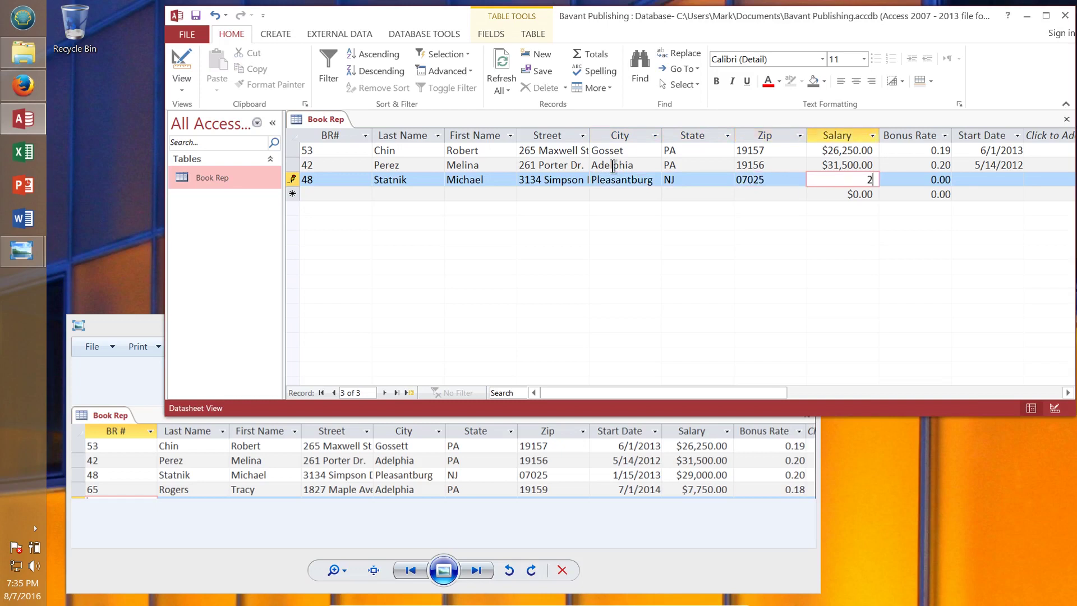
type("9.00")
key("Tab")
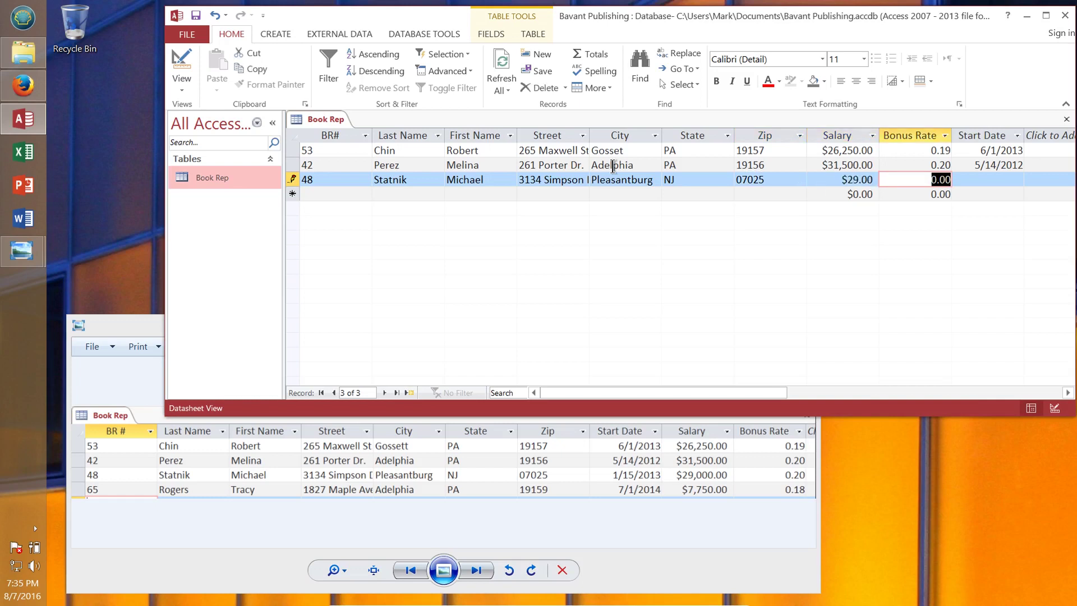
type(".2")
key("Tab")
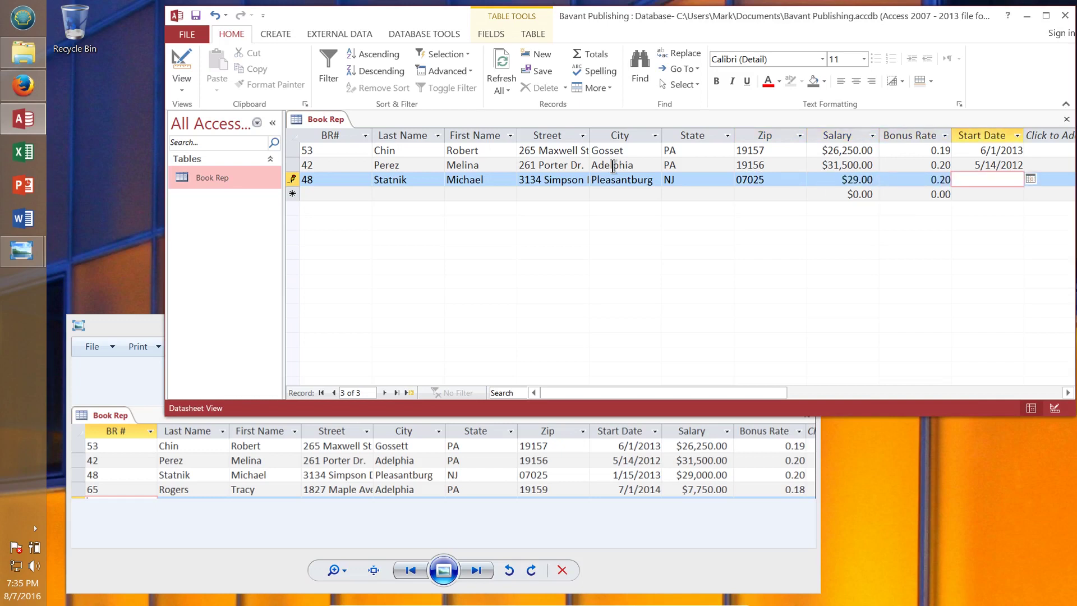
type("1/15/2013")
key("Tab")
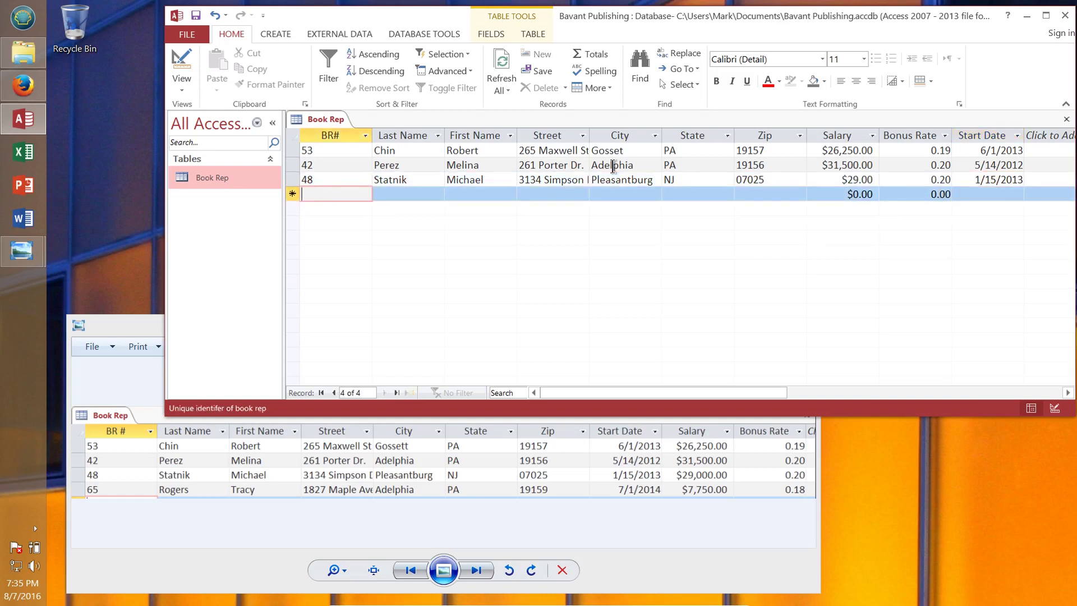
Start the fourth Book Rep record with the rep number, last name and first name from the reference image's fourth row
type("65")
key("Tab")
type("R")
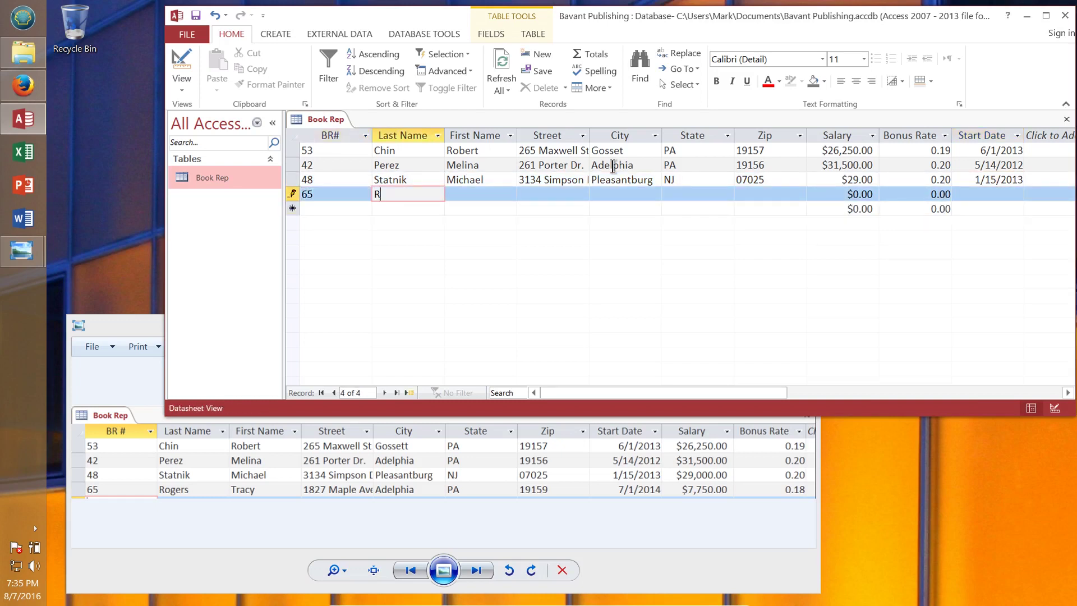
type("ogers")
key("Tab")
type("T")
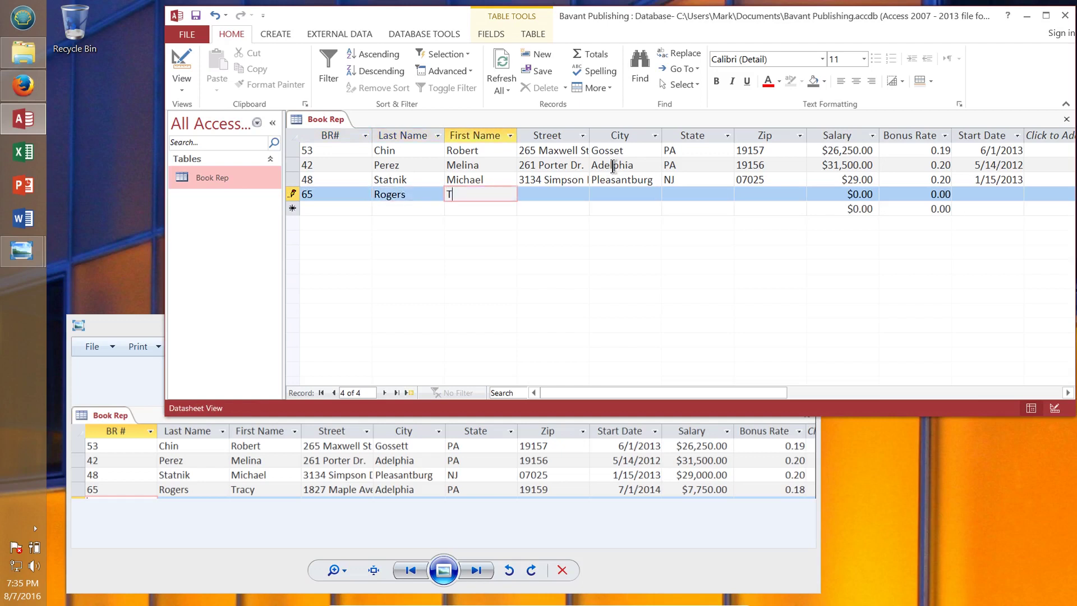
type("racy")
key("Tab")
Fill in the fourth record's street, city, state and zip code from the reference image
type("182")
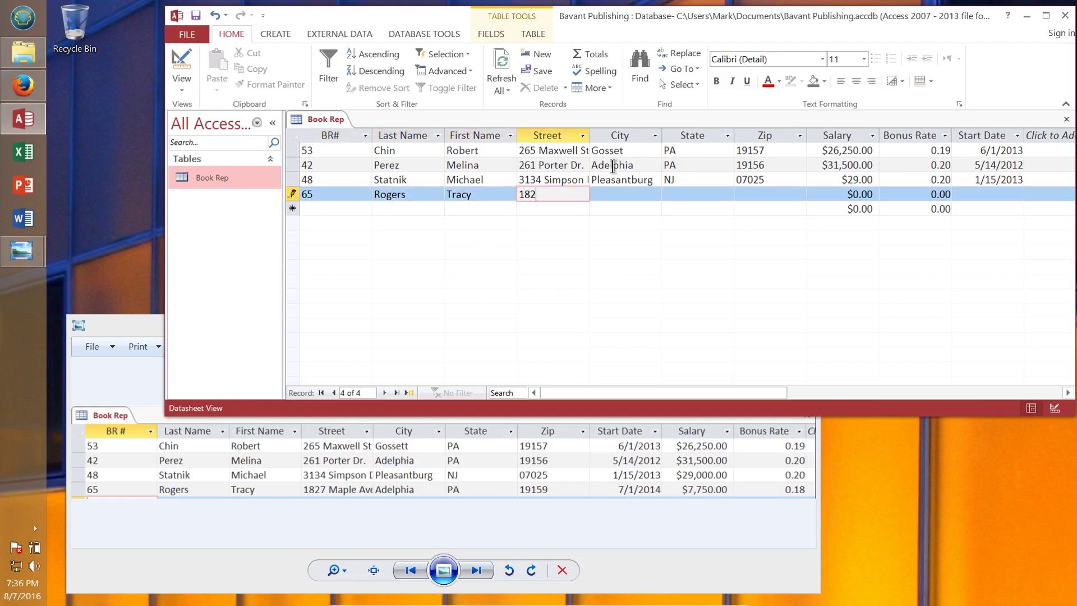
type("7 Maple")
type(" Ave")
key("Tab")
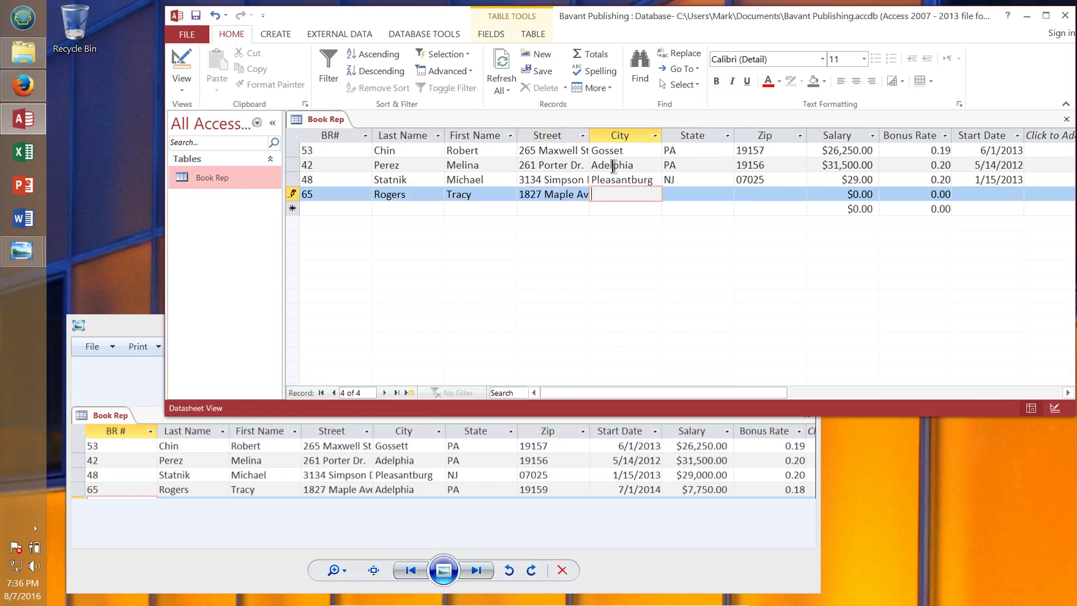
type("Adelphia")
key("Tab")
type("PA")
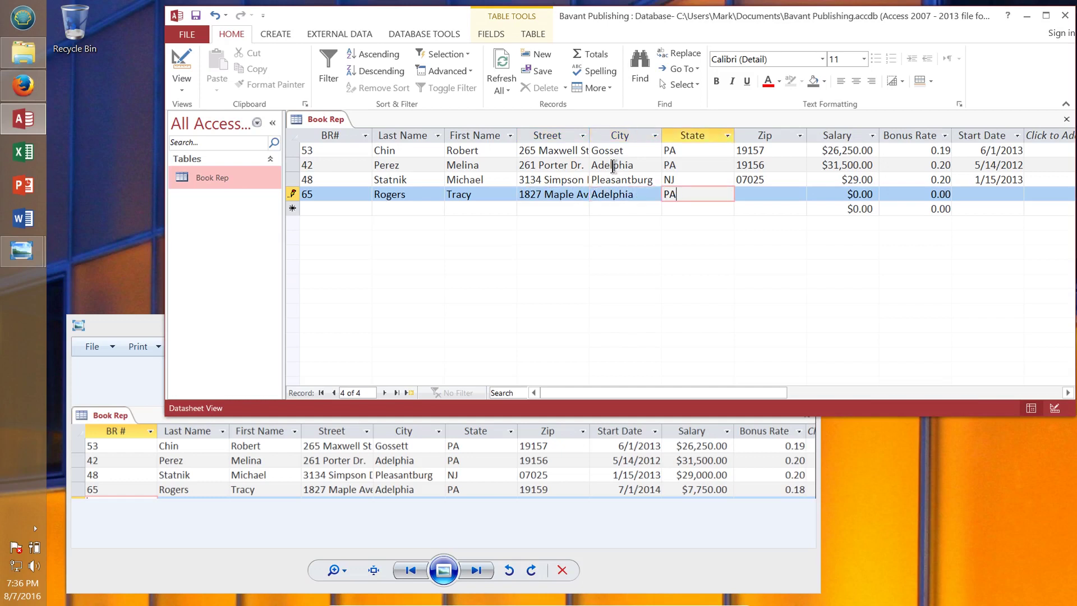
key("Tab")
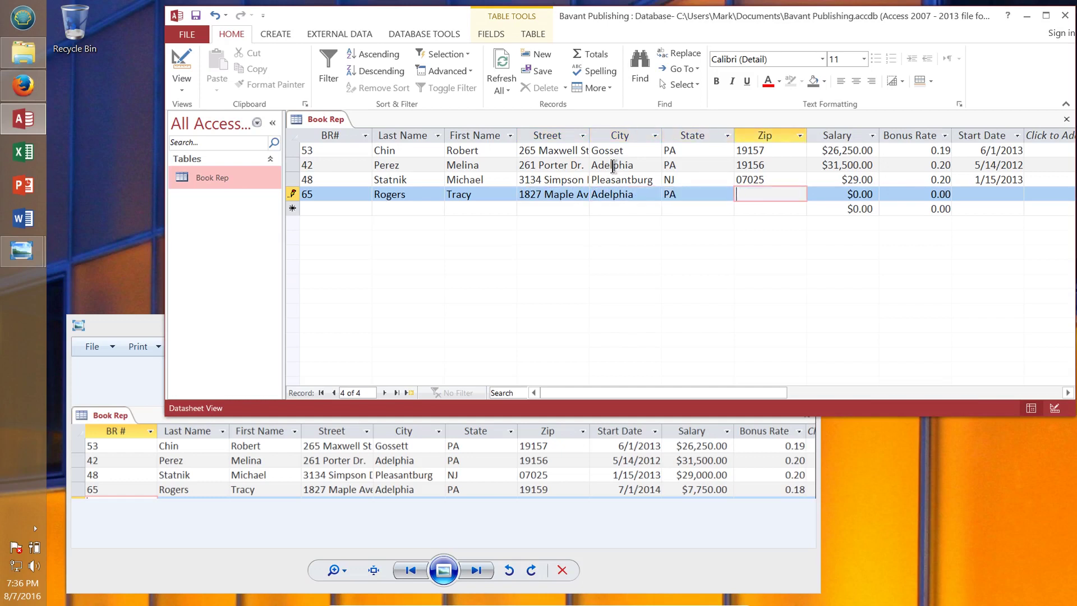
type("19159")
key("Tab")
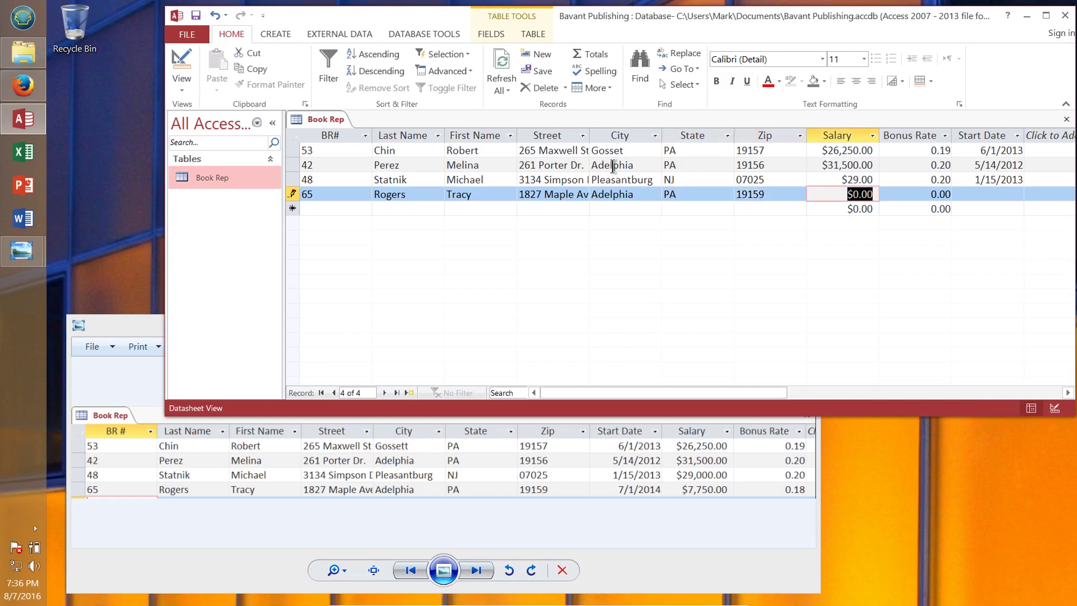
Complete the fourth record with Salary 7,750, Bonus Rate .18 and Start Date 7/1/2014, and save the table
type("7,7")
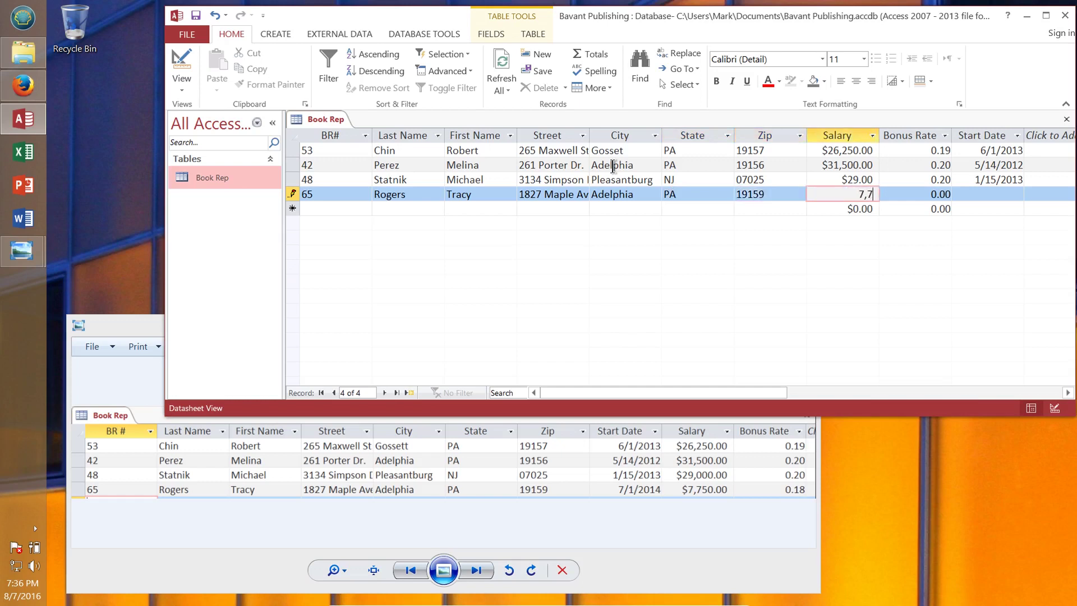
type("50")
key("Tab")
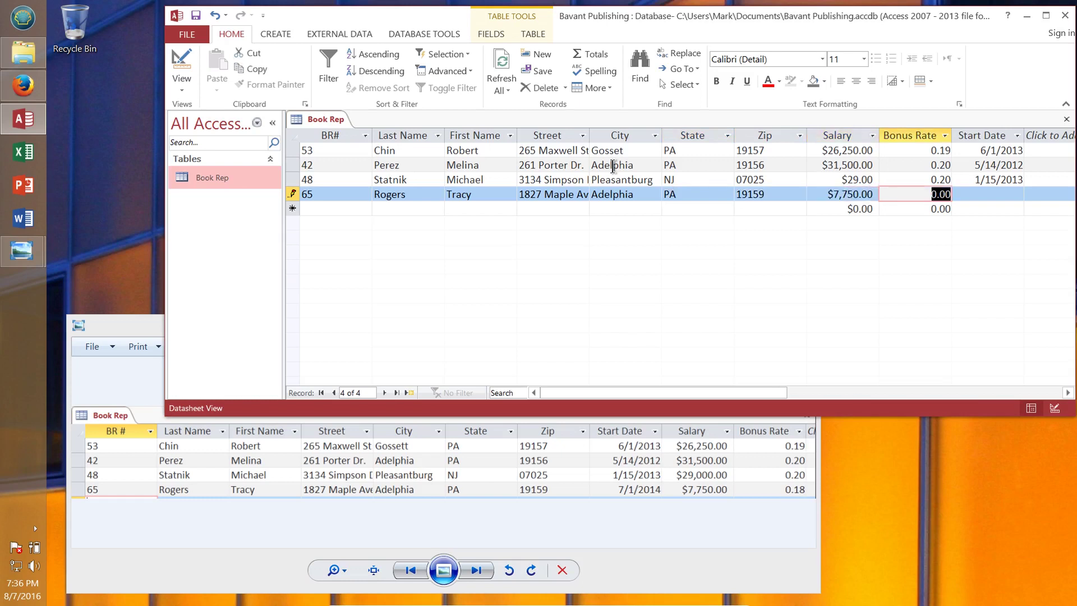
type(".18")
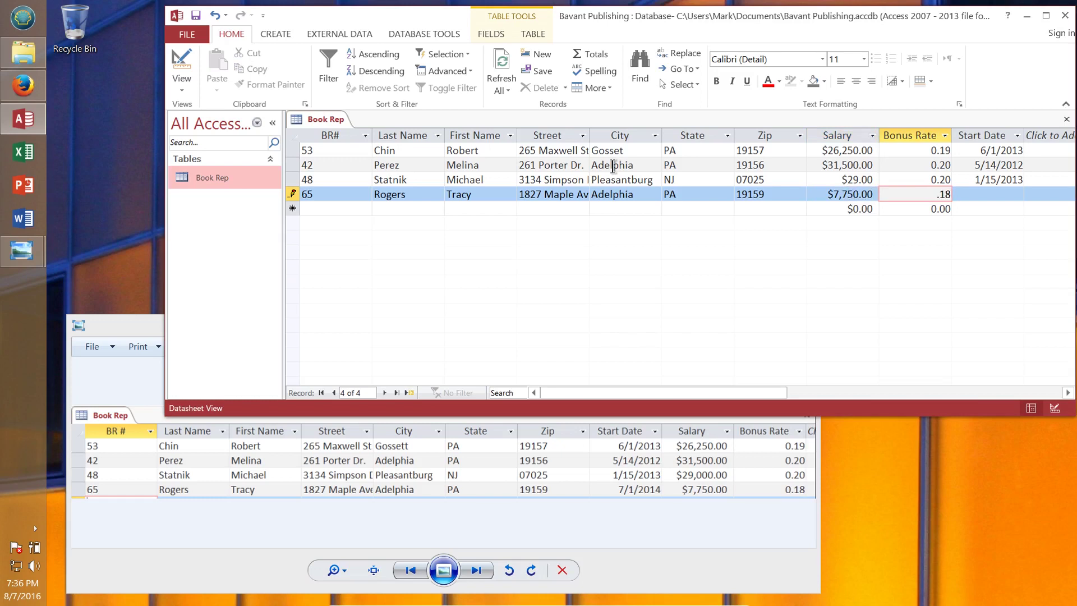
key("Tab")
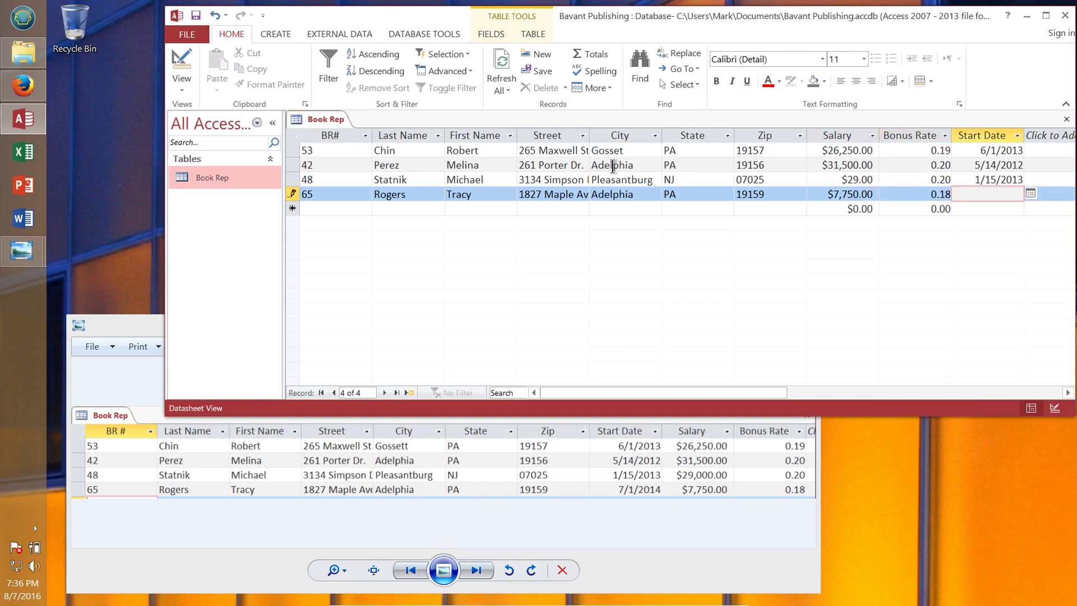
type("7/1/2014")
left_click(195, 15)
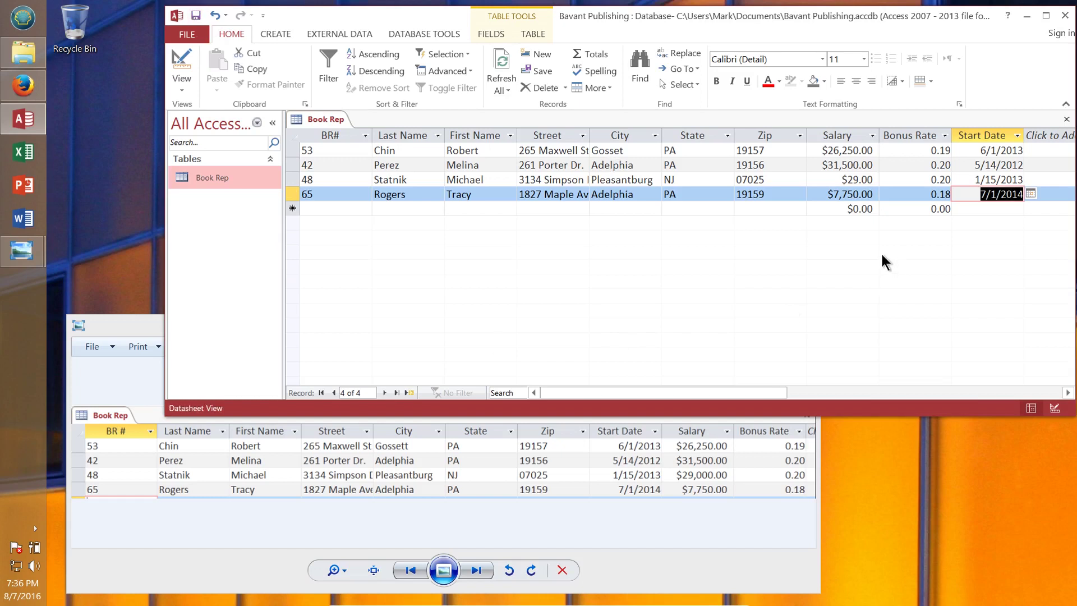
Move the Start Date column between Zip and Salary to match the reference image, and close that image
left_click(978, 135)
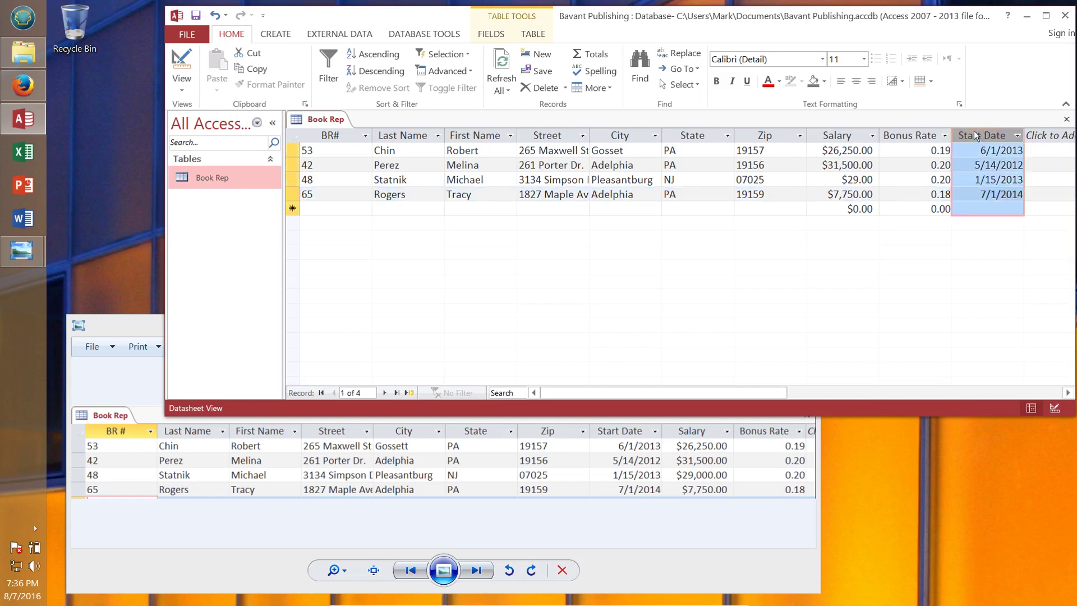
left_click_drag(974, 131, 867, 131)
left_click_drag(859, 133, 975, 133)
left_click_drag(987, 134, 987, 133)
left_click_drag(987, 134, 866, 136)
left_click_drag(867, 137, 866, 137)
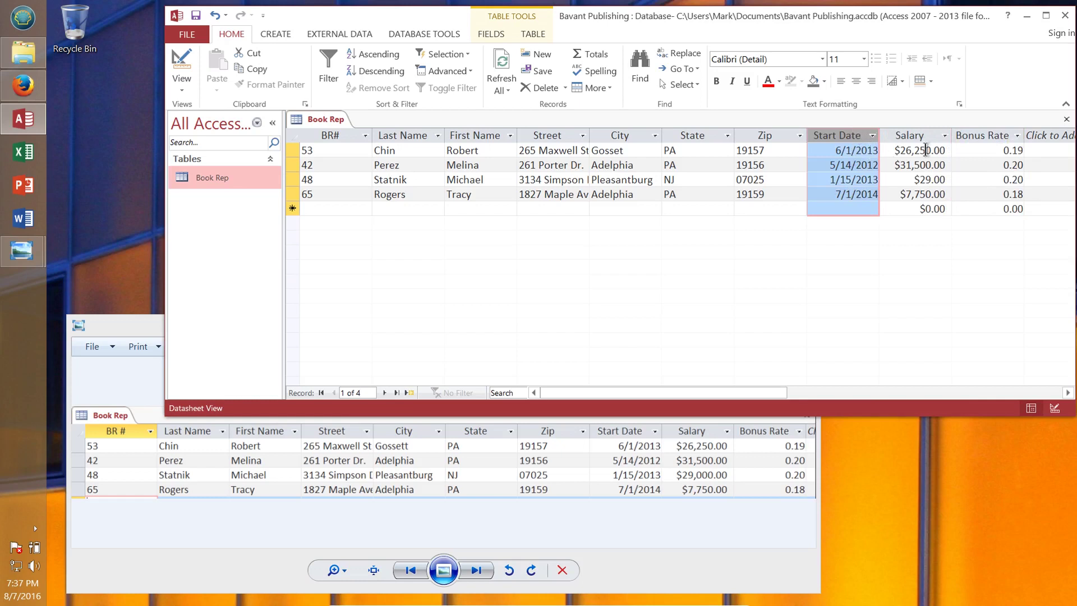
left_click(650, 524)
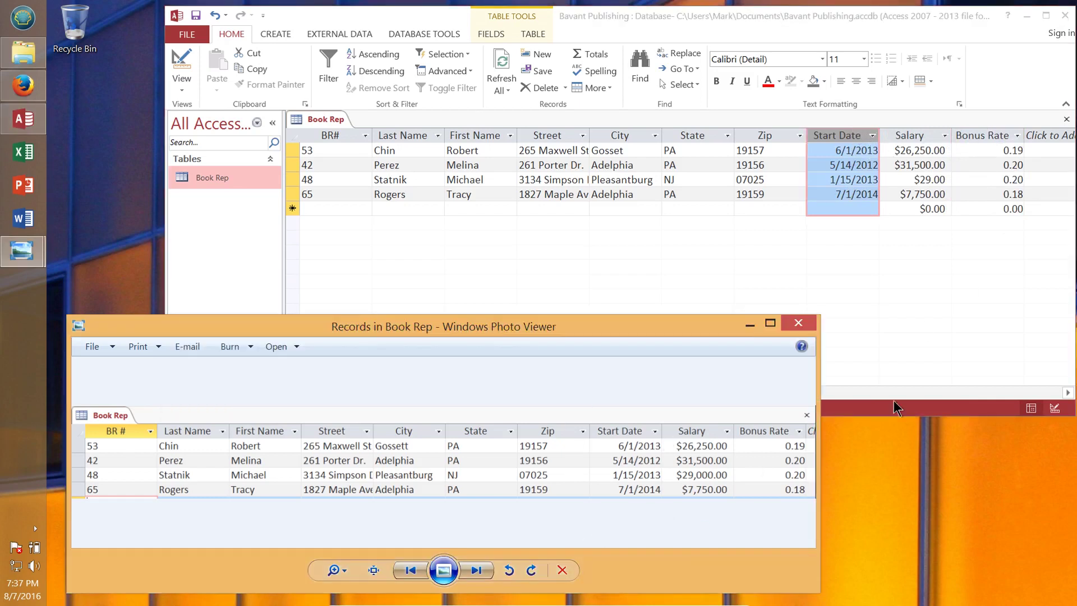
left_click(798, 323)
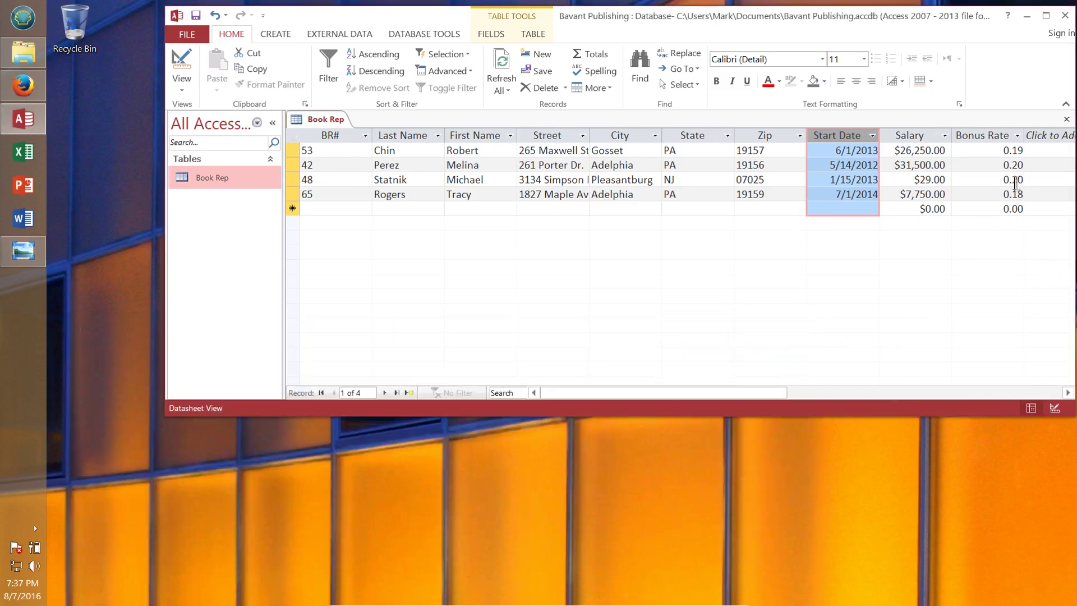
Correct the third record's Salary to $29,000.00 and save the table
left_click(928, 179)
left_click(932, 178)
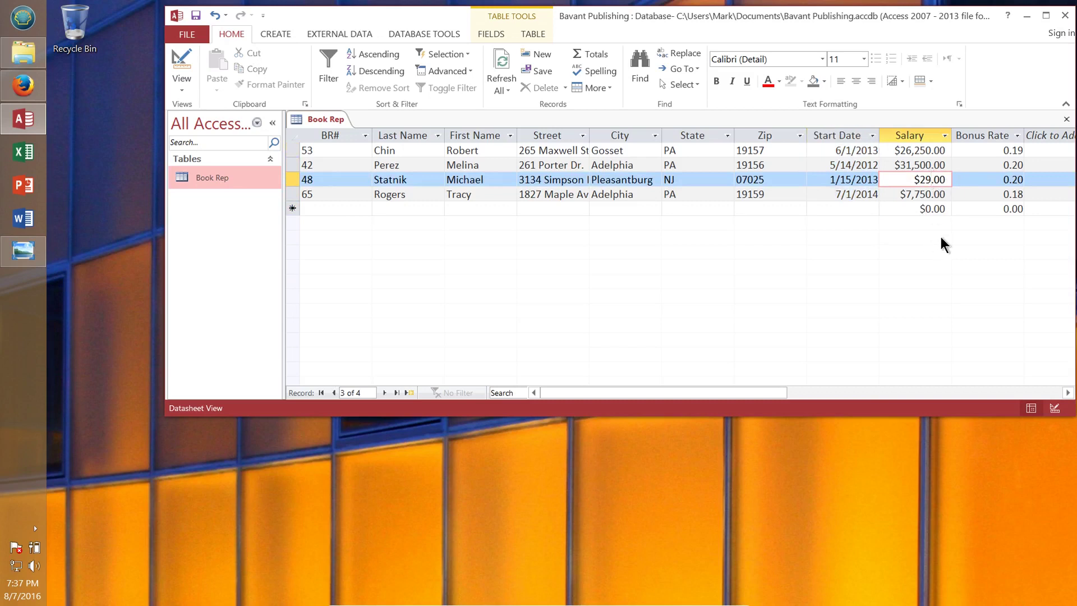
type("000")
key("Tab")
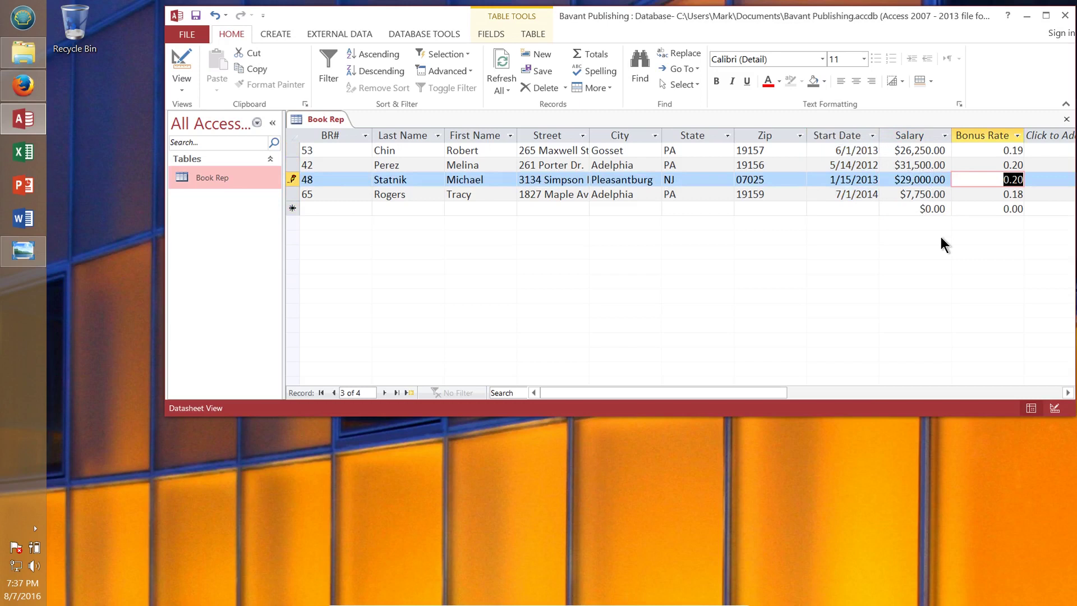
left_click(920, 179)
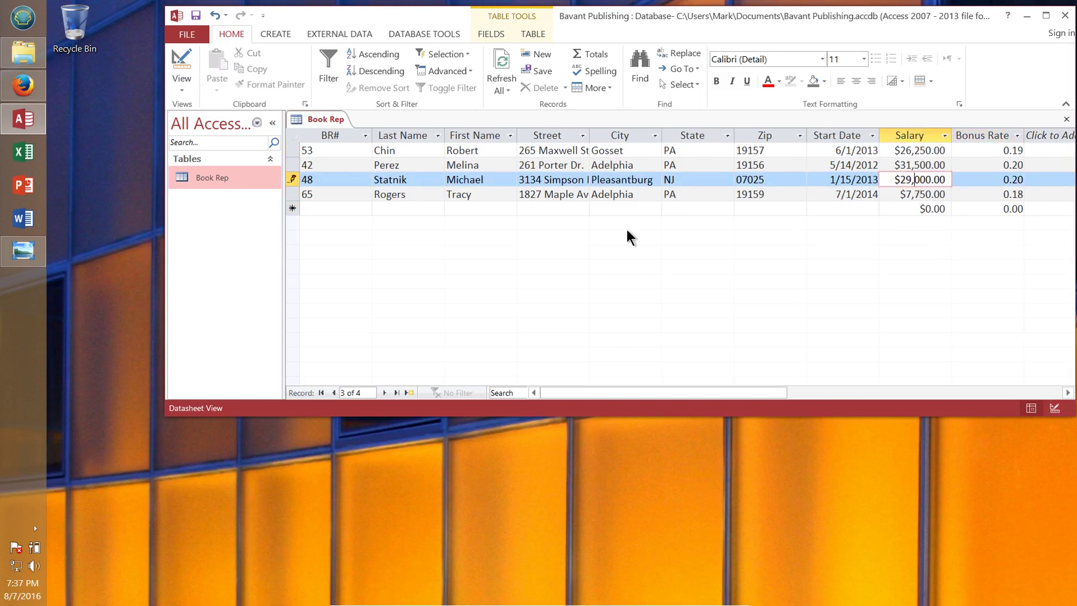
left_click(196, 16)
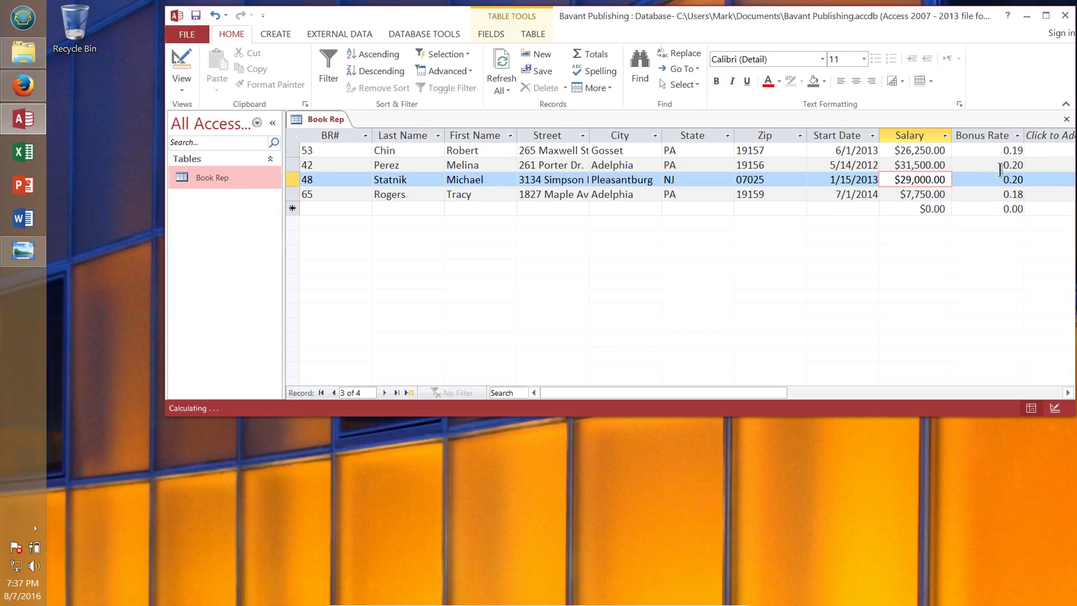
Close and reopen the Book Rep table to check its record order, and view the BR# column's sort and filter options without applying any
left_click(1067, 120)
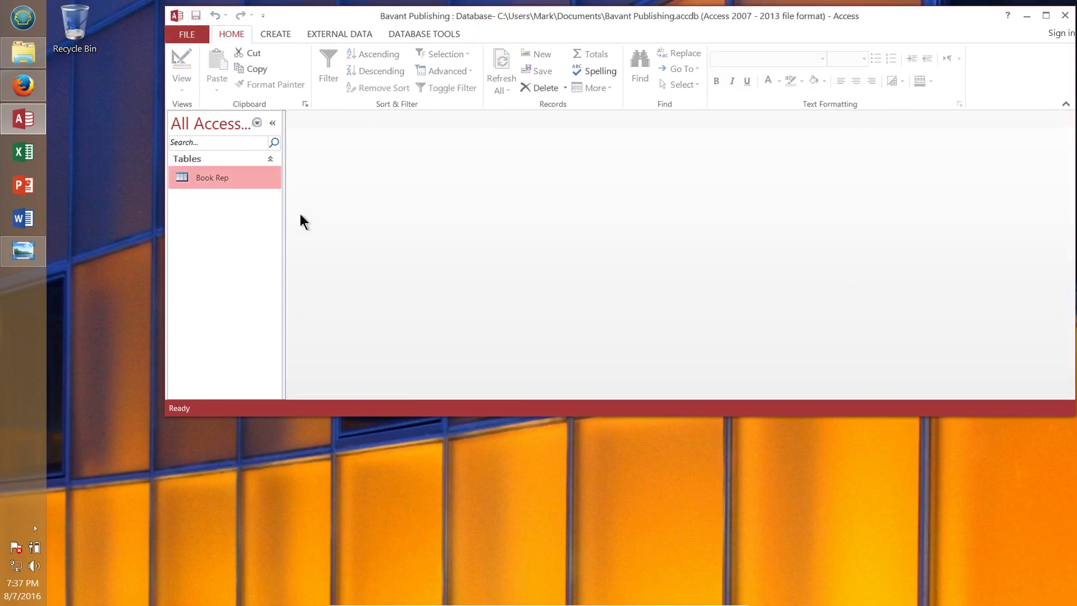
double_click(206, 179)
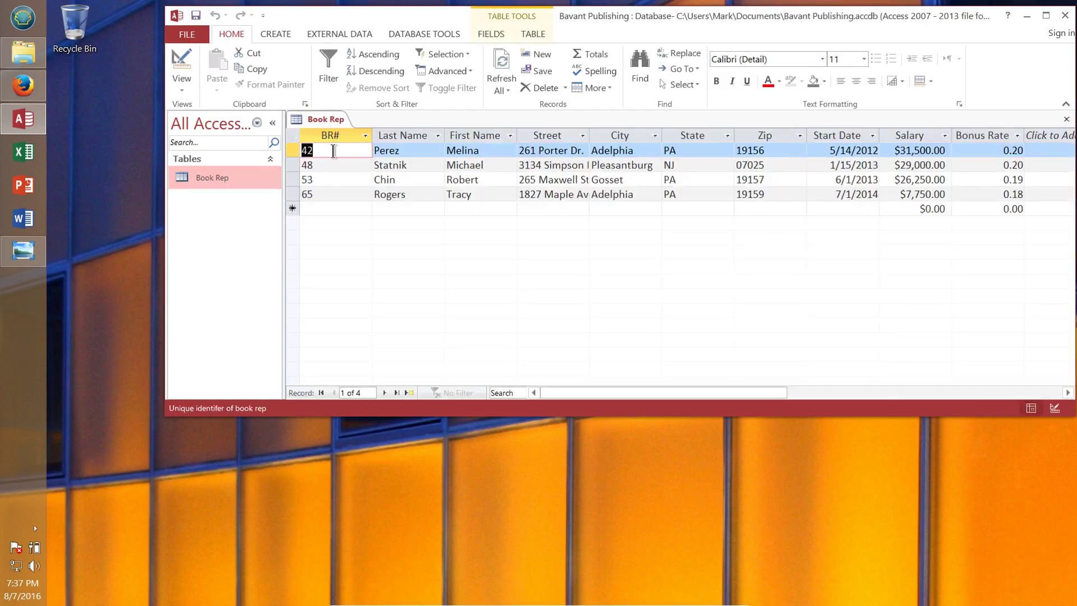
left_click(334, 150)
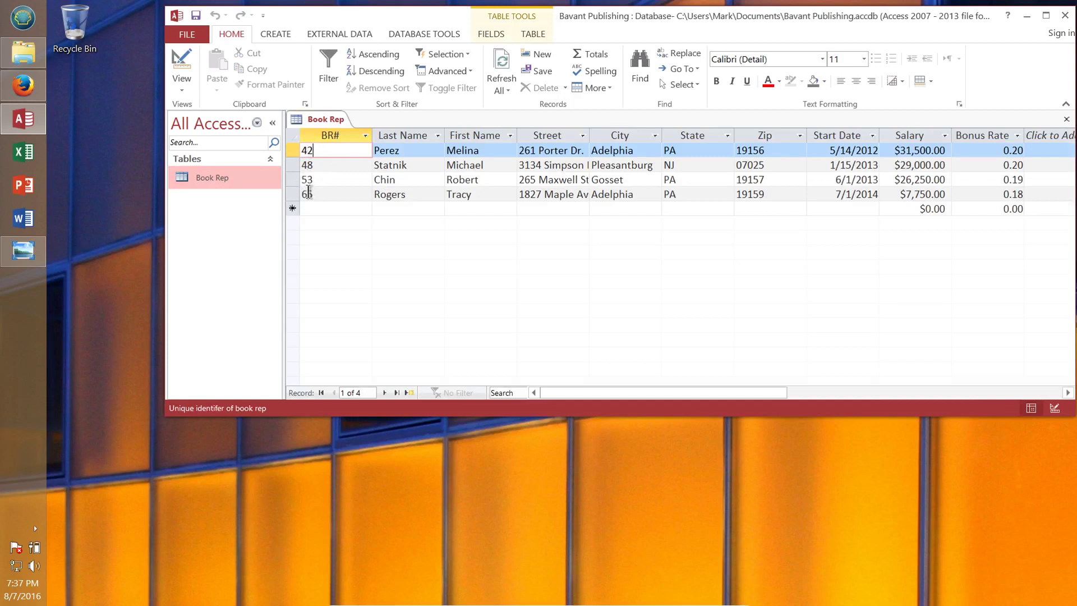
left_click(365, 135)
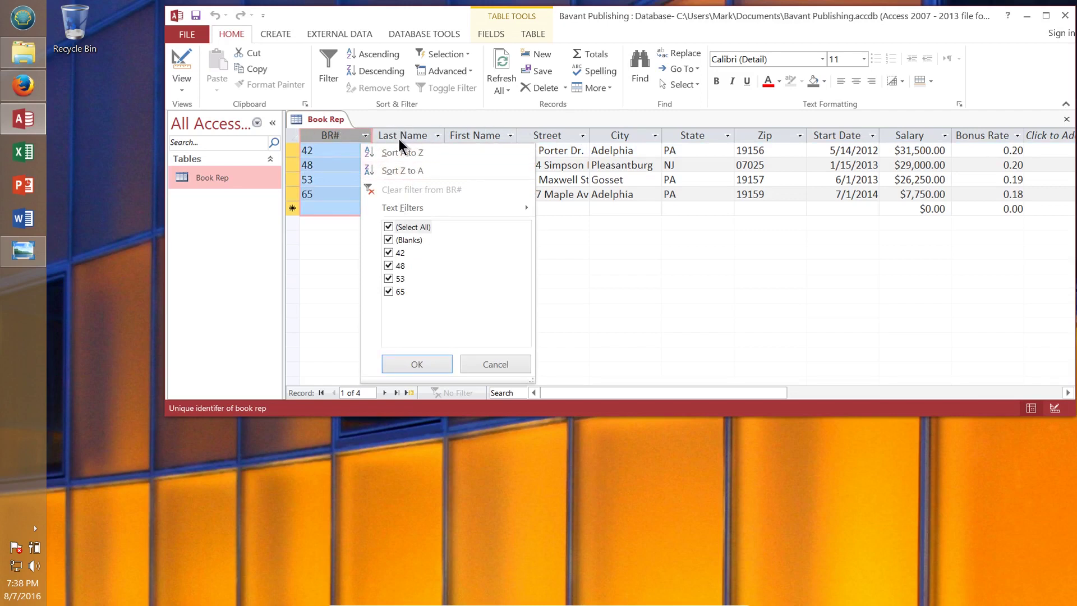
left_click(495, 365)
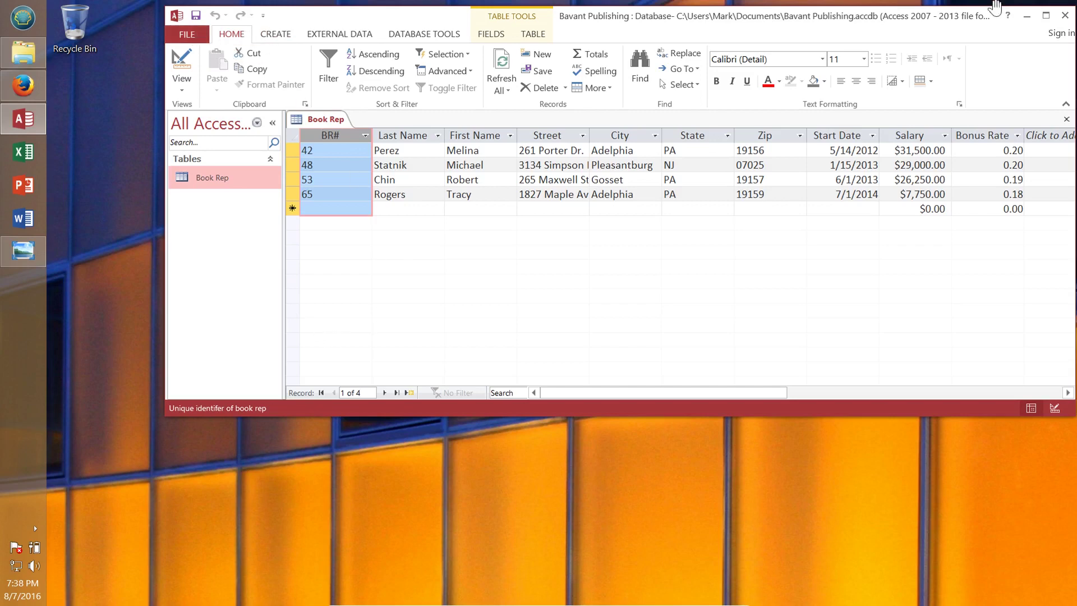
Maximize the database window and open the database's Info page
left_click(1046, 16)
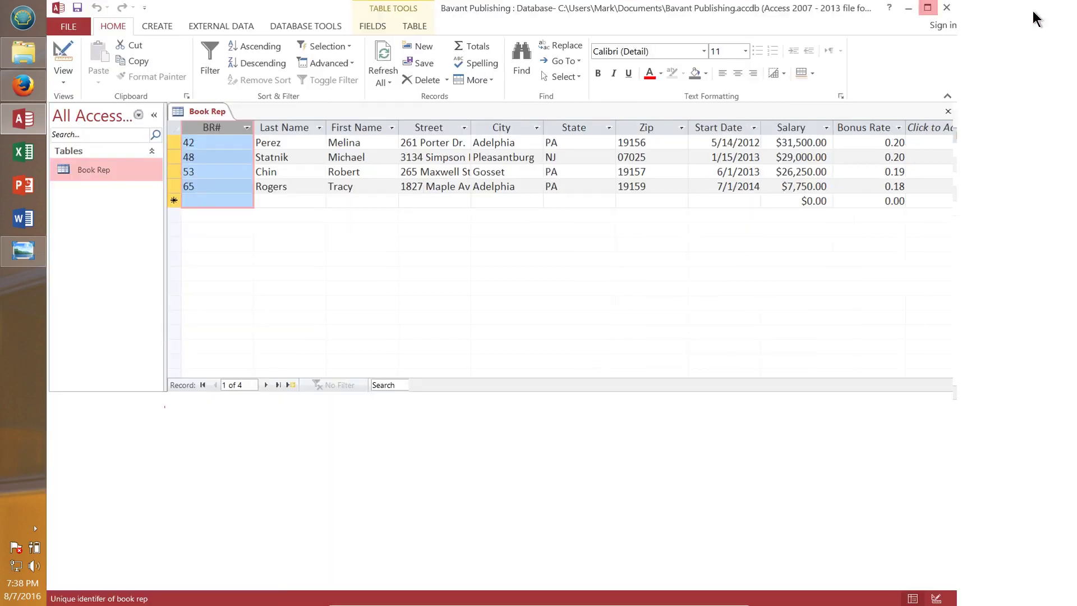
left_click(69, 26)
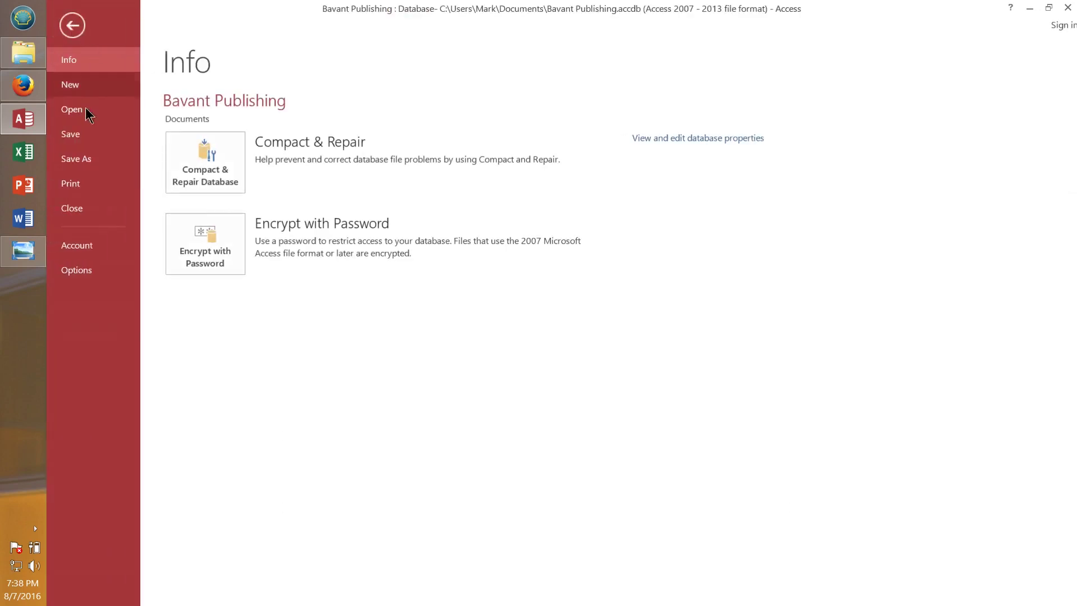
Preview the Book Rep table's printout in landscape orientation and close the preview
left_click(58, 194)
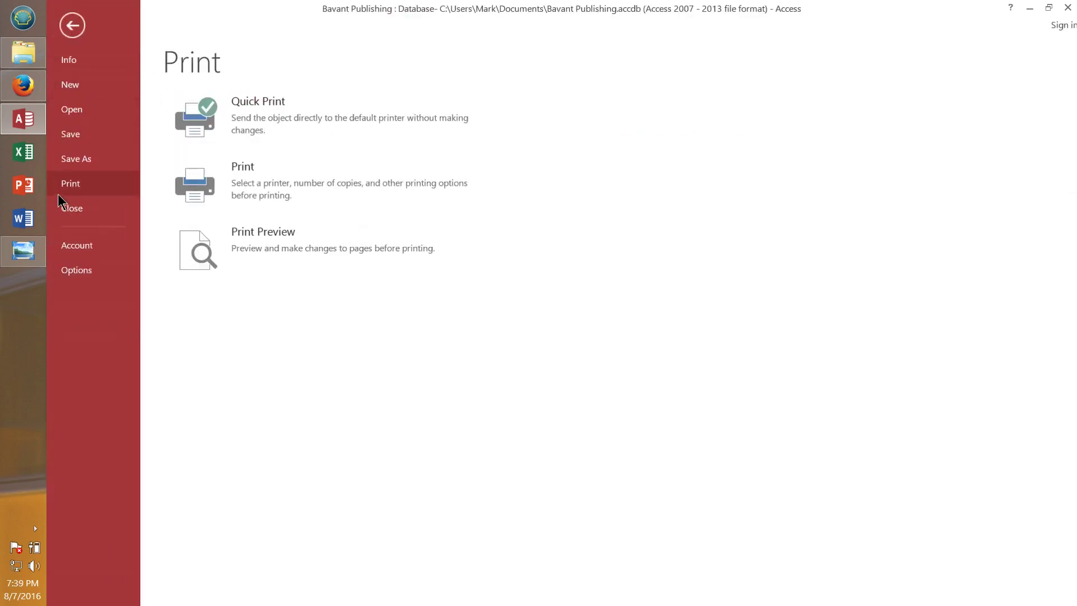
left_click(248, 254)
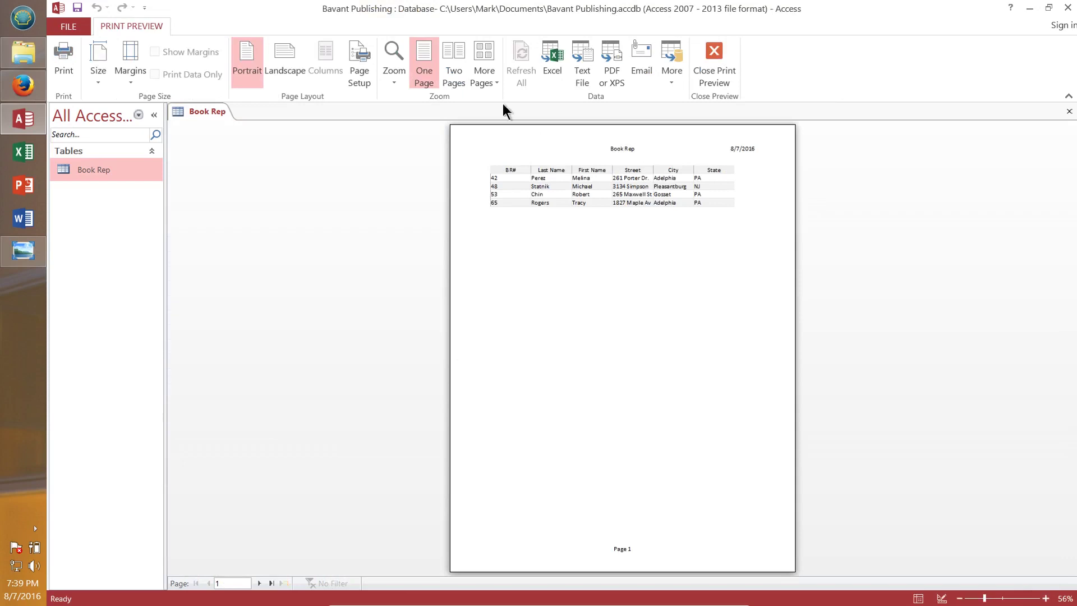
left_click(285, 61)
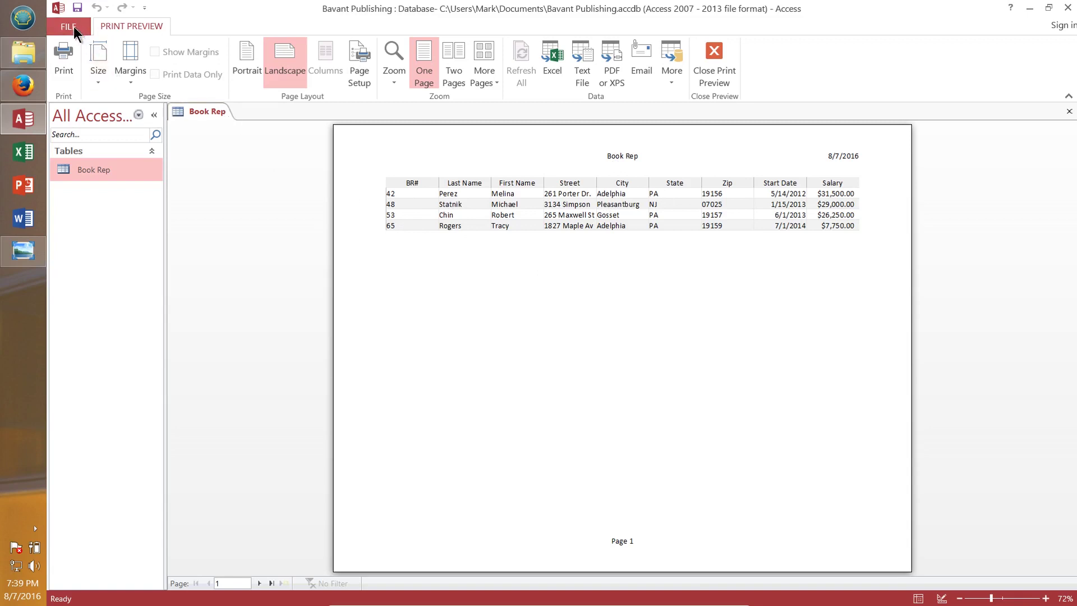
left_click(714, 53)
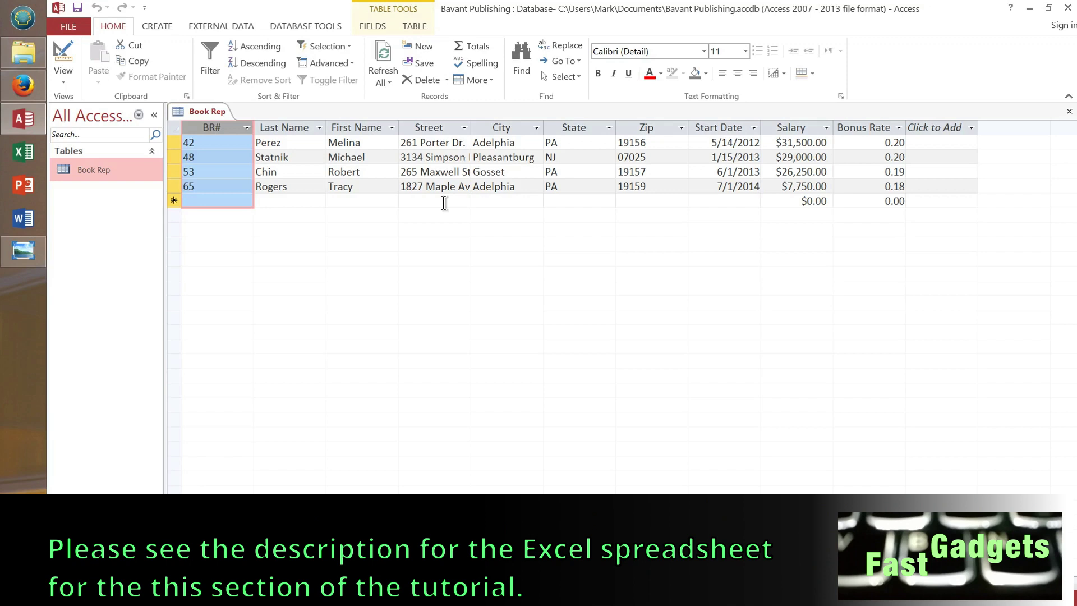
Open the Customer Data workbook from the Documents folder in Excel, examine its customer columns, and close the workbook and folder windows
left_click(23, 52)
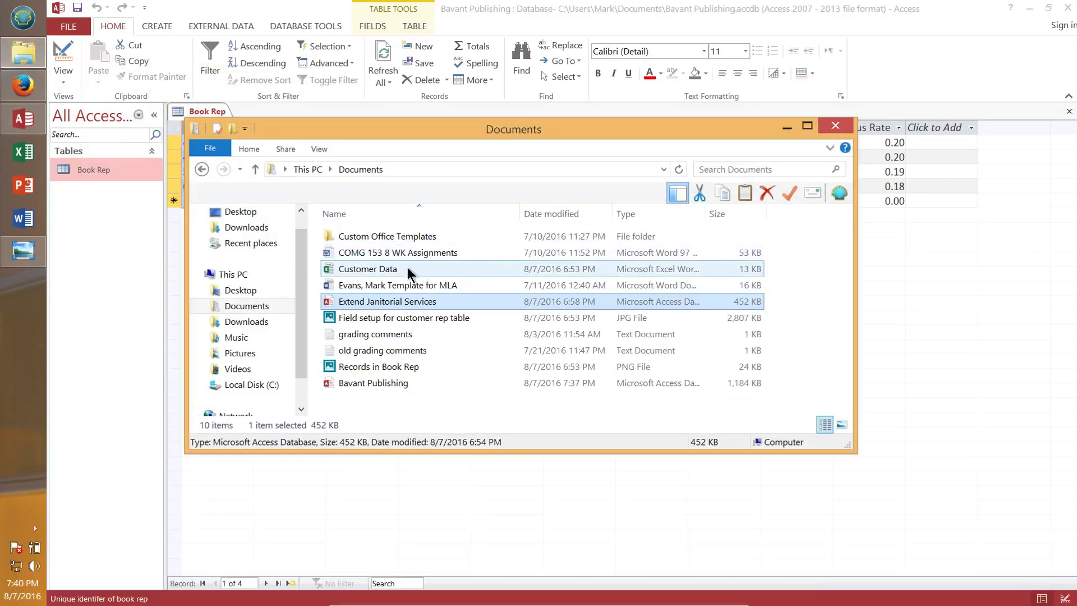
double_click(380, 269)
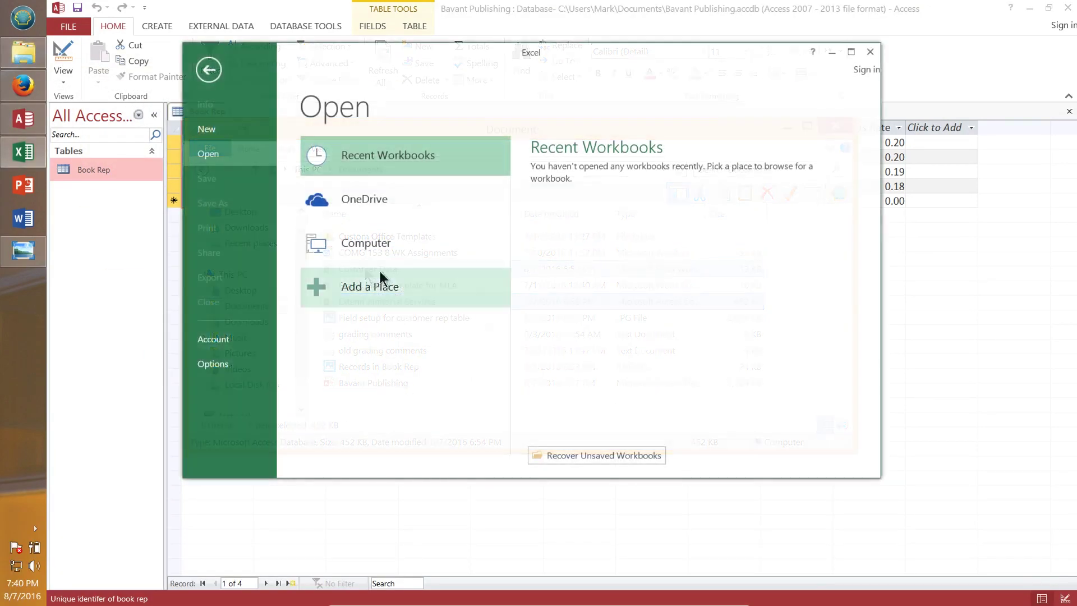
left_click(622, 196)
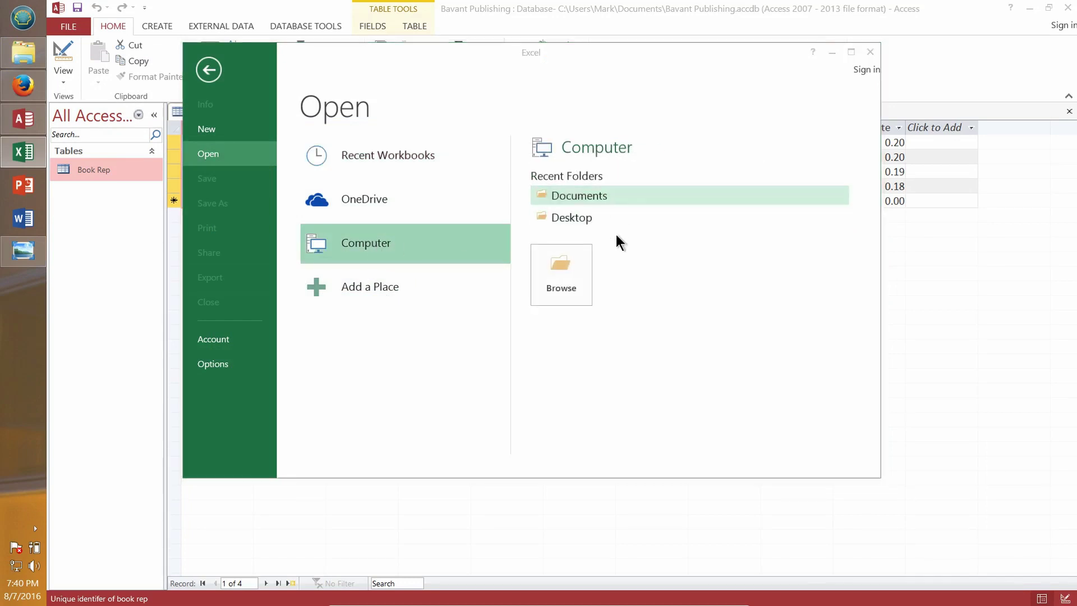
double_click(375, 167)
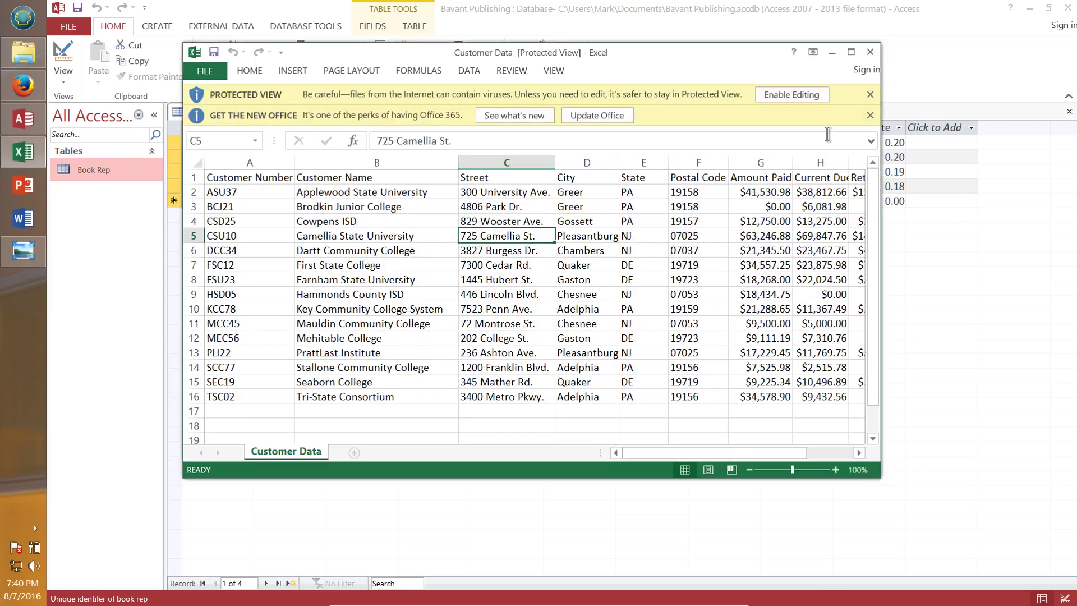
left_click(870, 115)
left_click(870, 94)
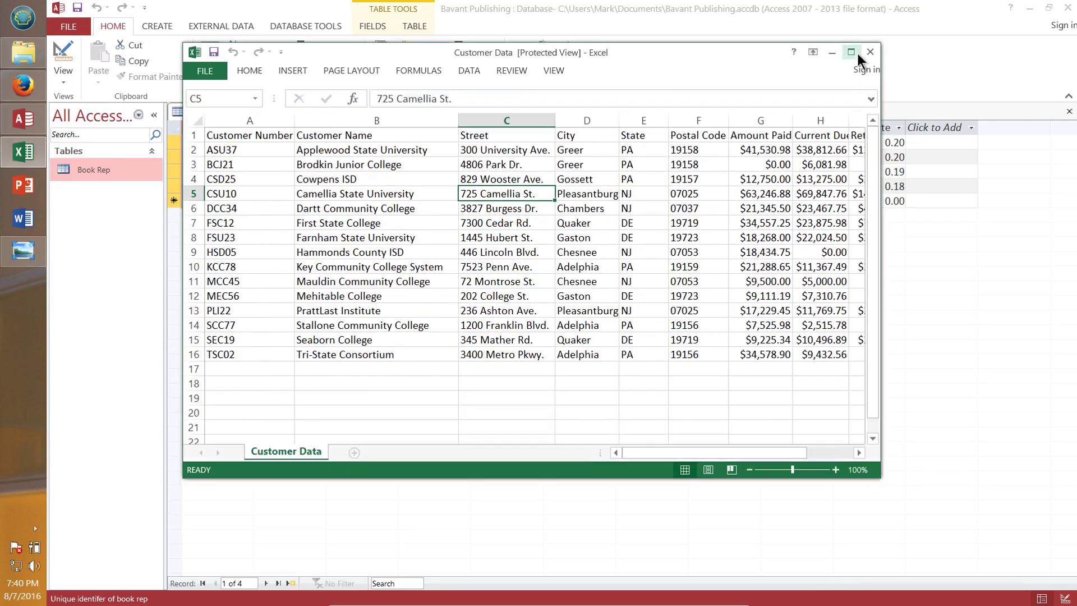
left_click(851, 52)
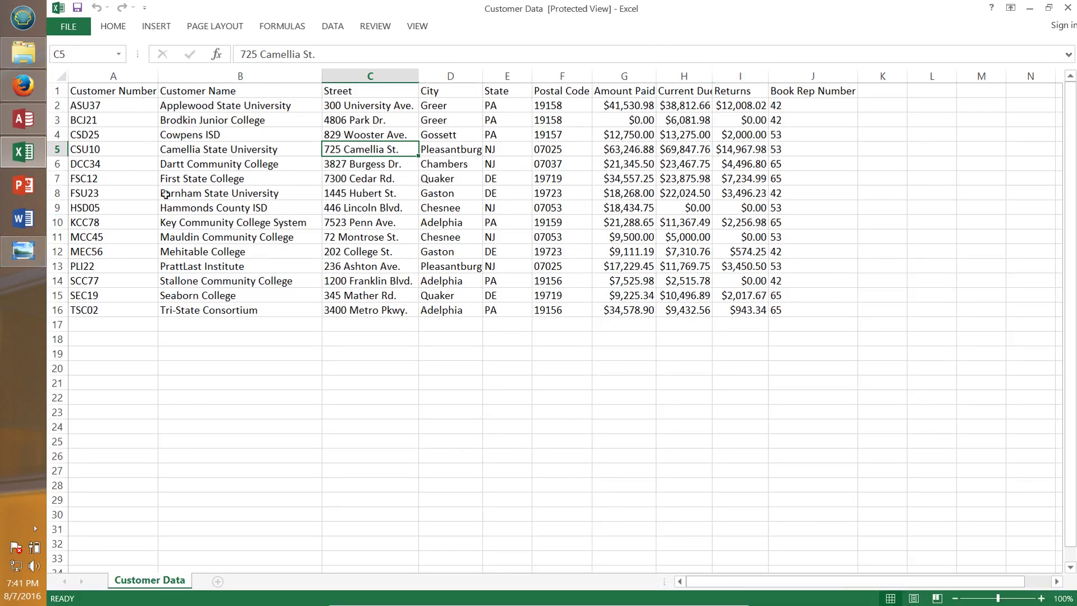
left_click(1067, 8)
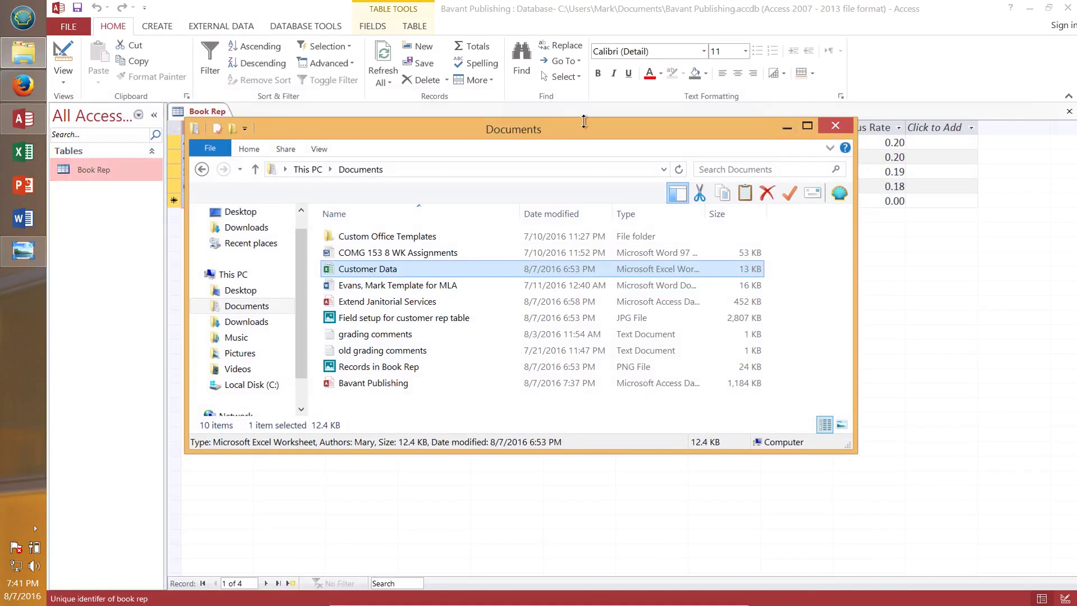
left_click_drag(584, 121, 716, 186)
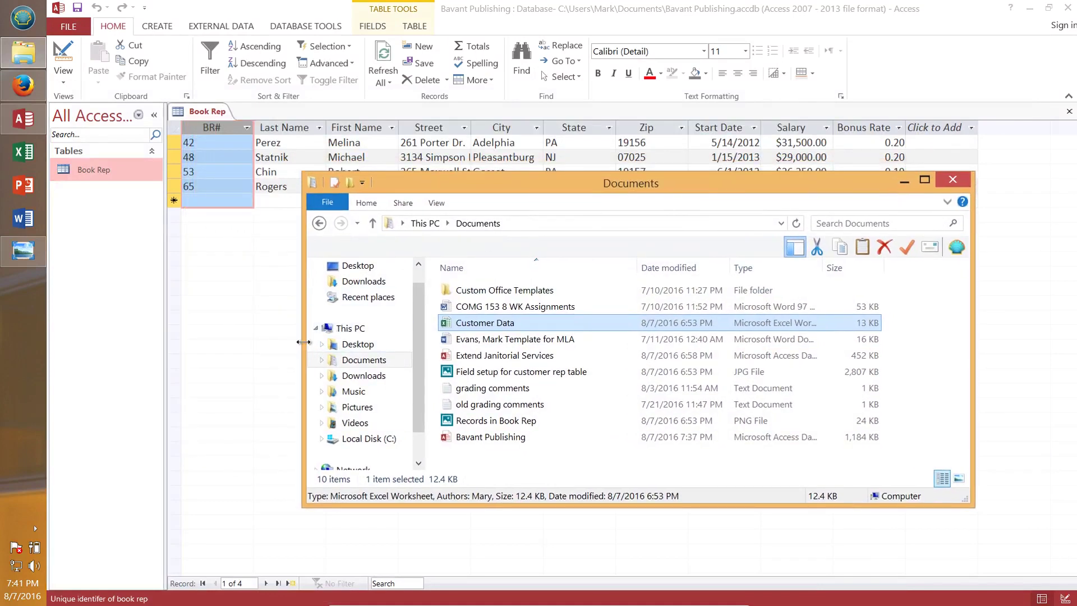
left_click_drag(306, 342, 362, 348)
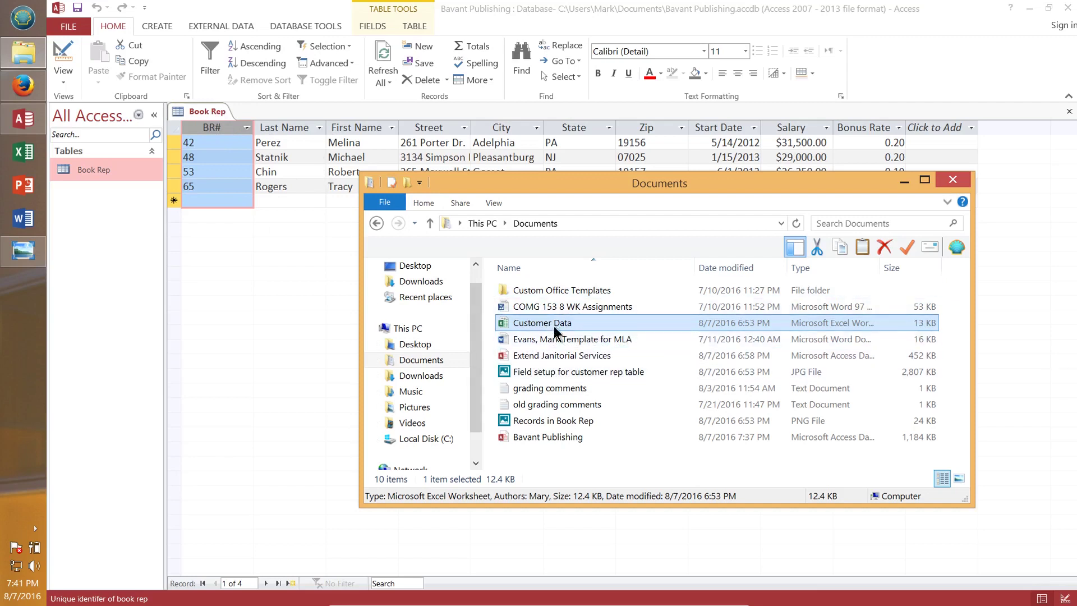
mouse_move(556, 324)
left_click(953, 181)
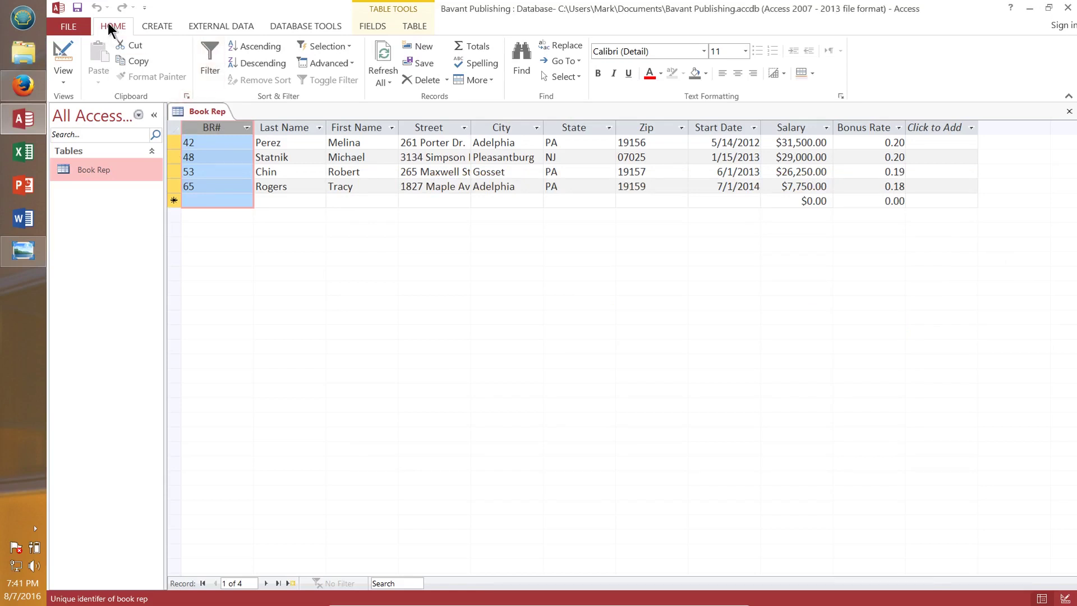
Start an Excel import of Customer Data.xlsx into a new table in Access, using the first row as column headings
left_click(230, 26)
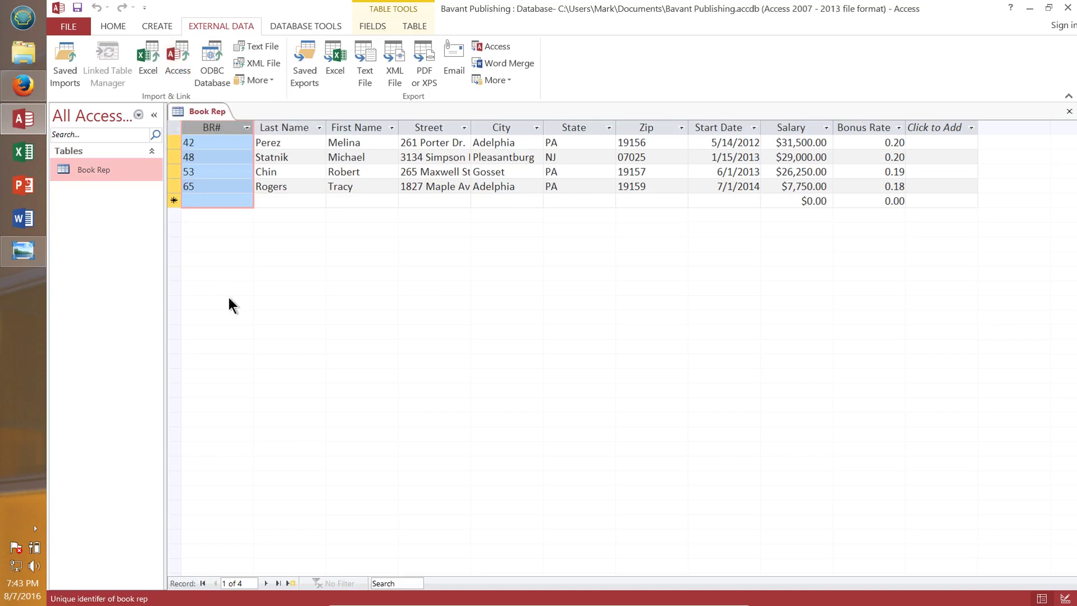
left_click(143, 58)
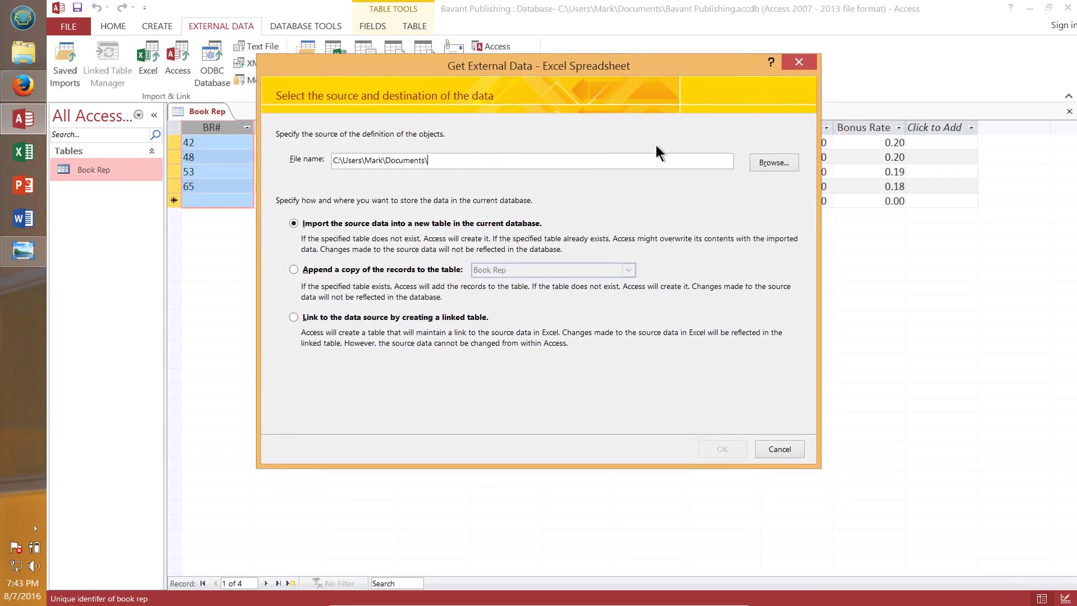
left_click(772, 163)
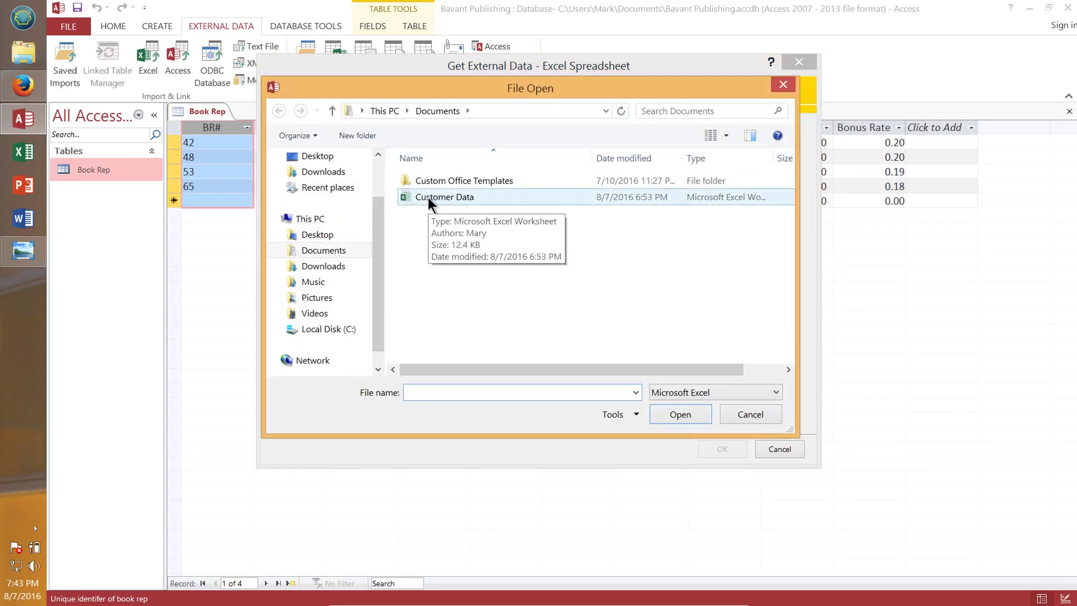
double_click(428, 197)
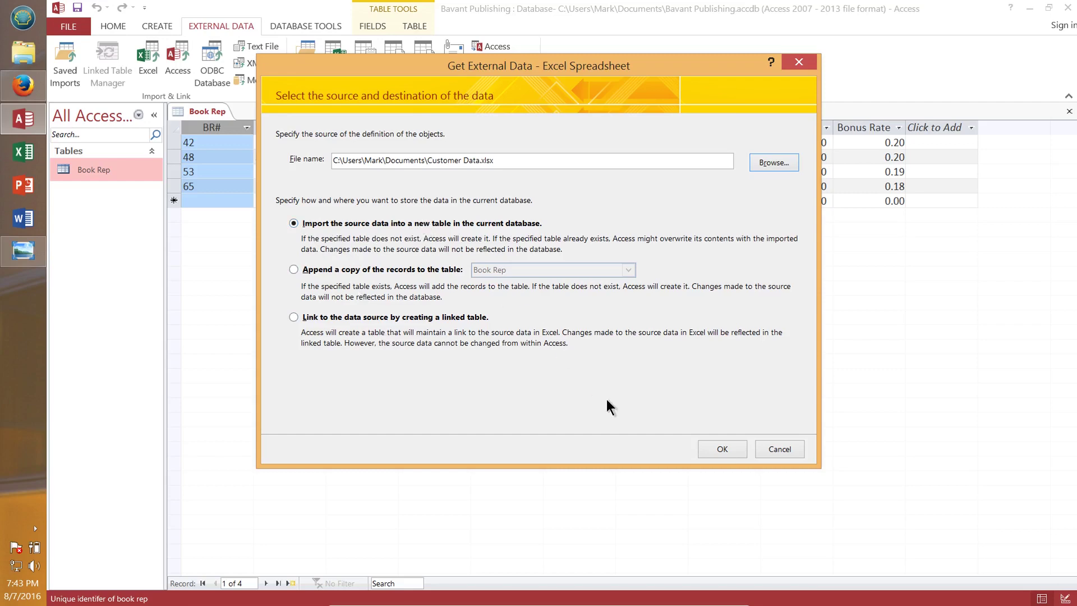
left_click(722, 449)
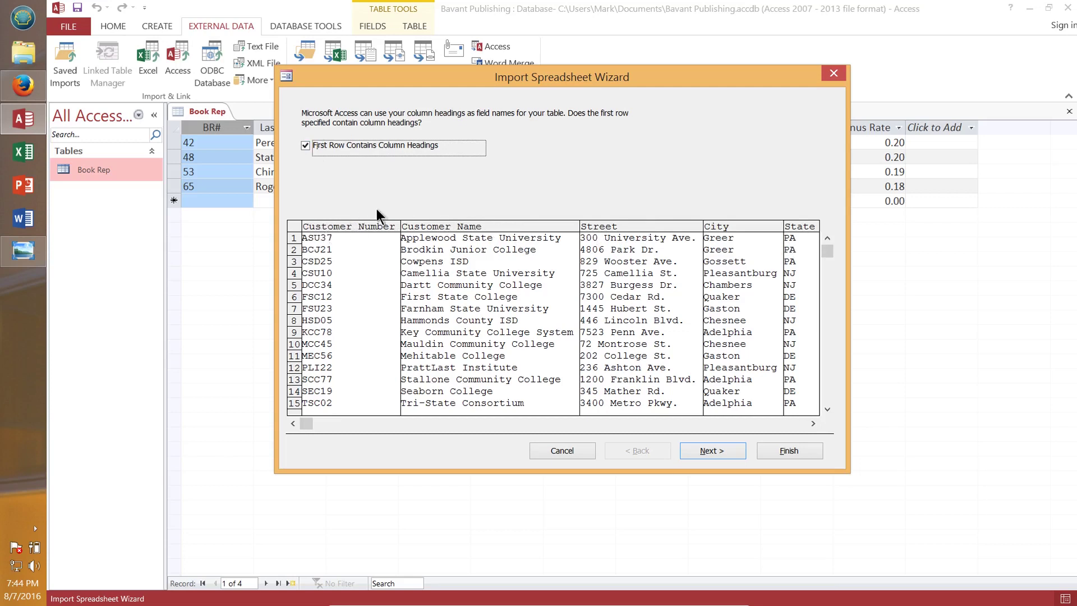
left_click(716, 450)
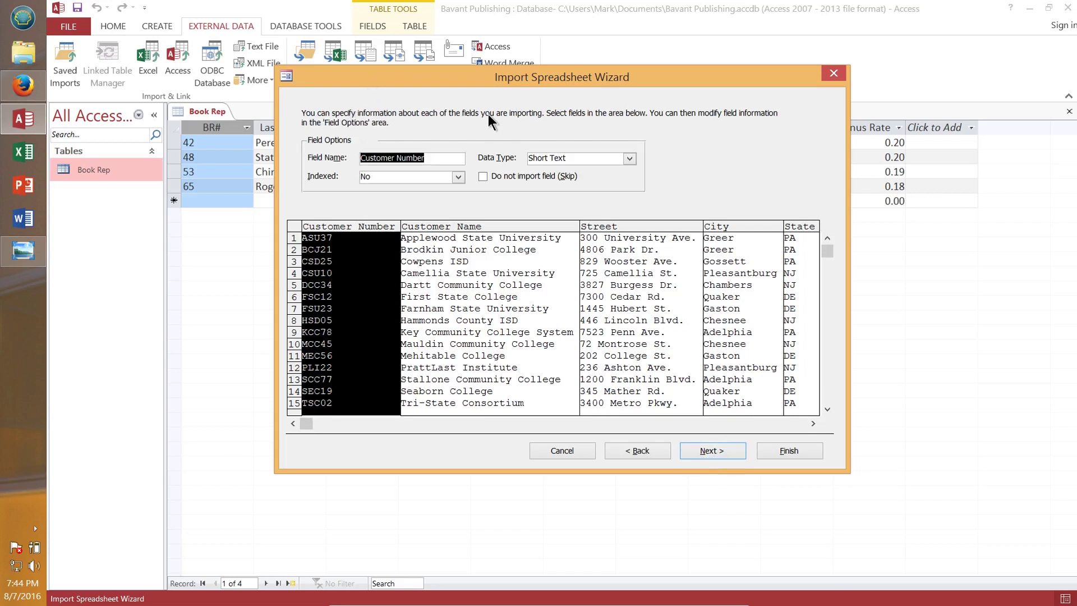
Review the imported columns' field options, keep their defaults, and choose Customer Number as the new table's primary key
left_click(465, 224)
left_click(694, 241)
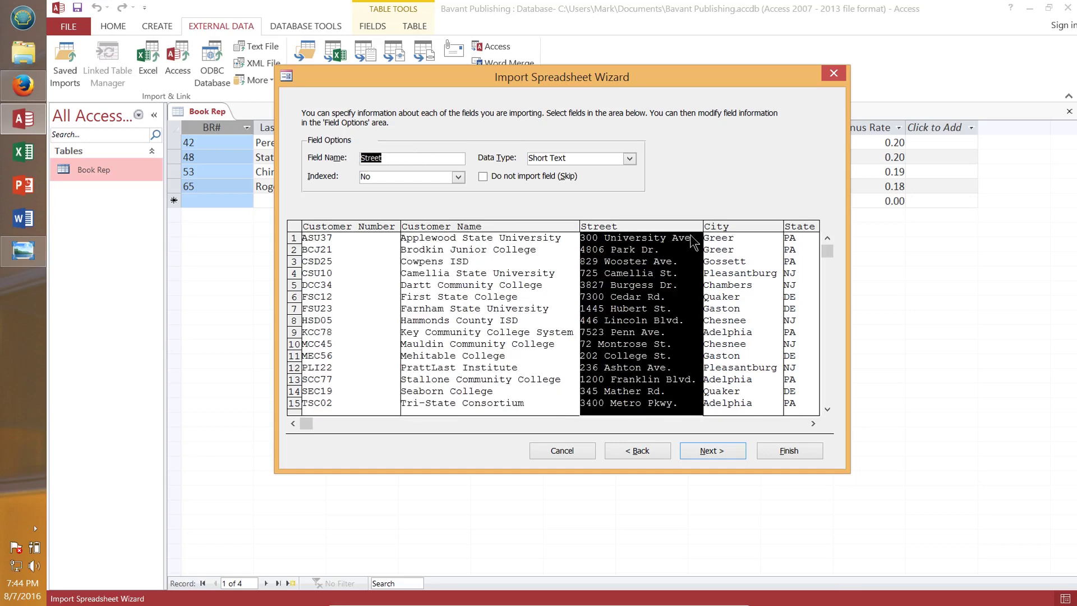
left_click(723, 230)
left_click(801, 226)
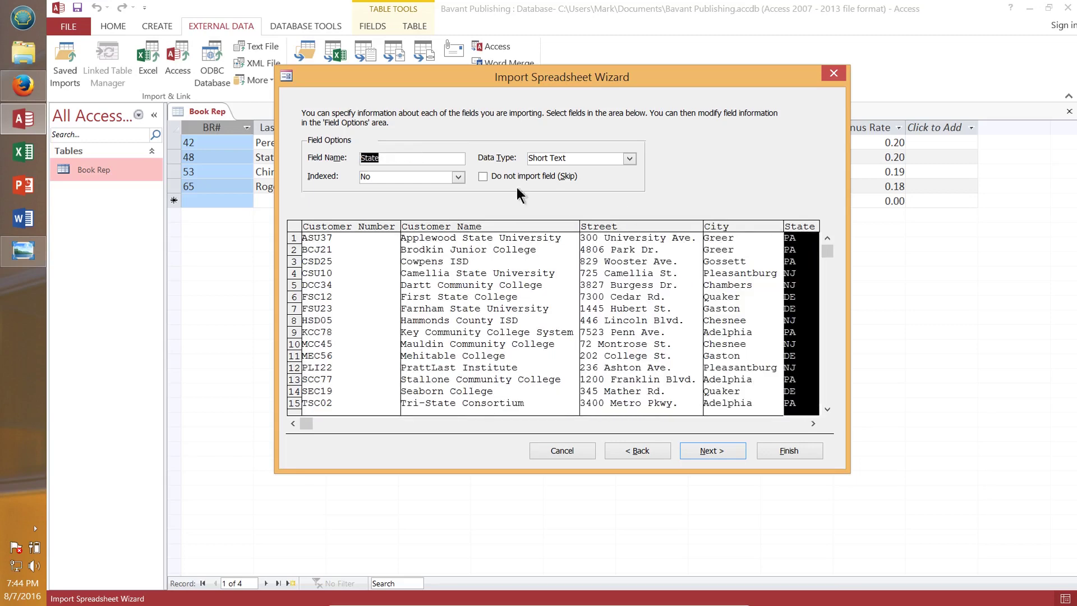
left_click(710, 451)
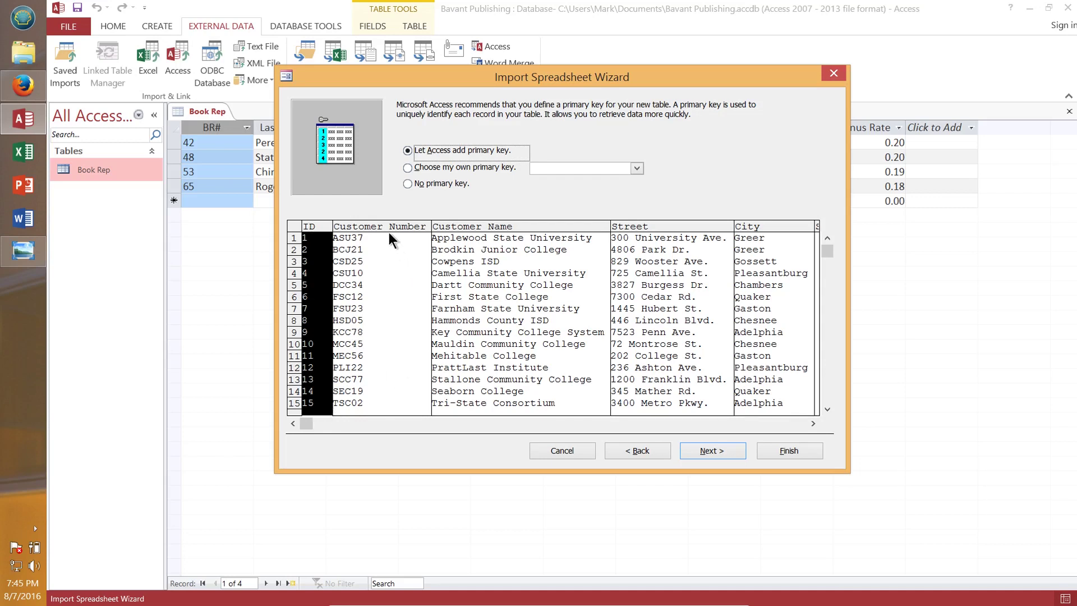
left_click(407, 168)
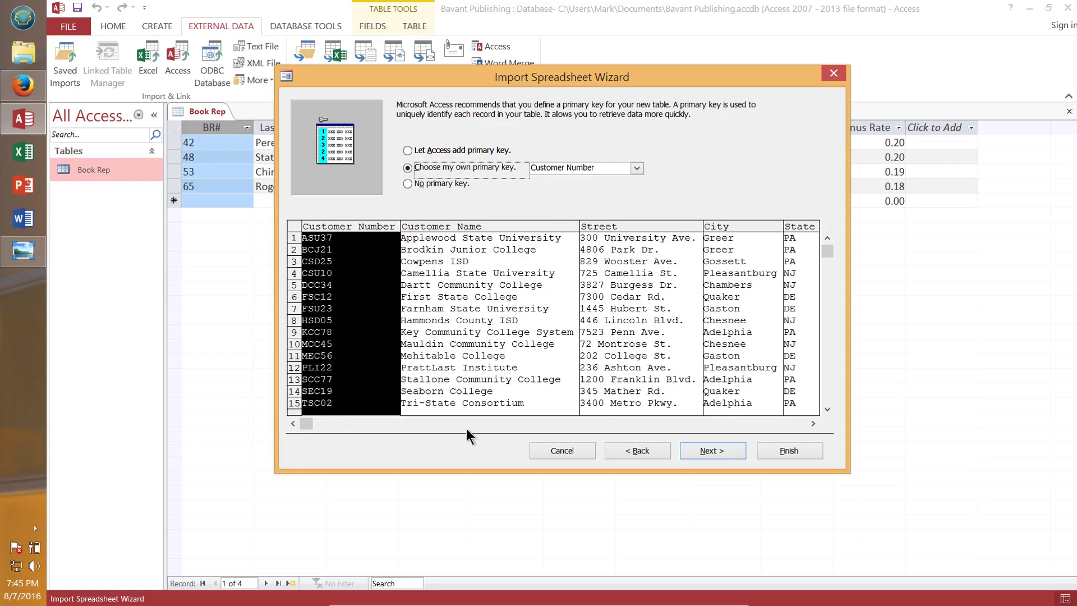
left_click(317, 423)
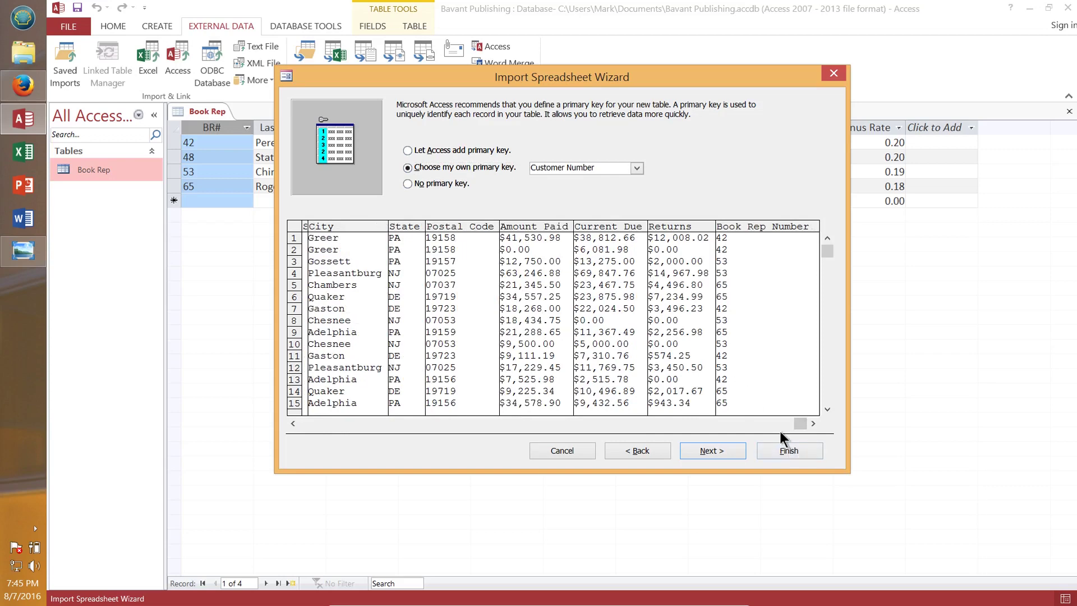
left_click(775, 422)
left_click(331, 422)
left_click(329, 425)
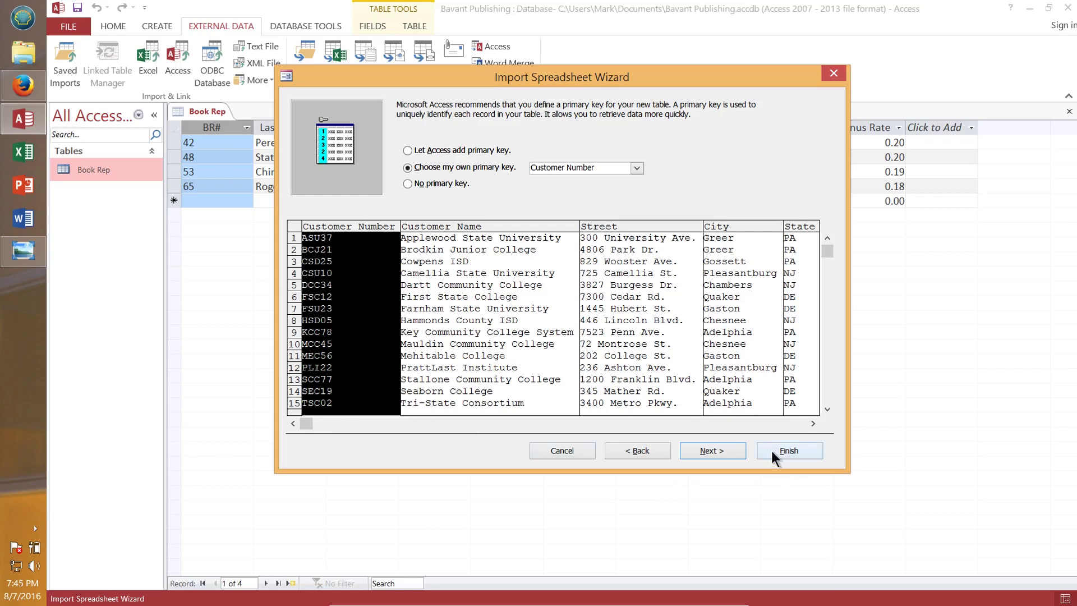
left_click(718, 450)
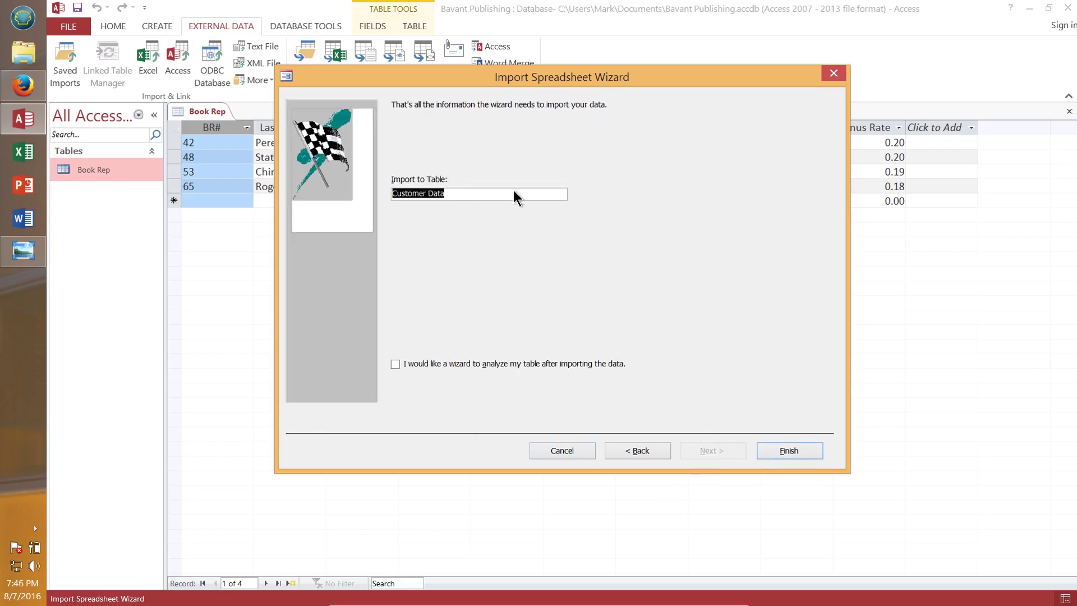
Name the imported table Customer Number and finish the import without saving the import steps
left_click(452, 194)
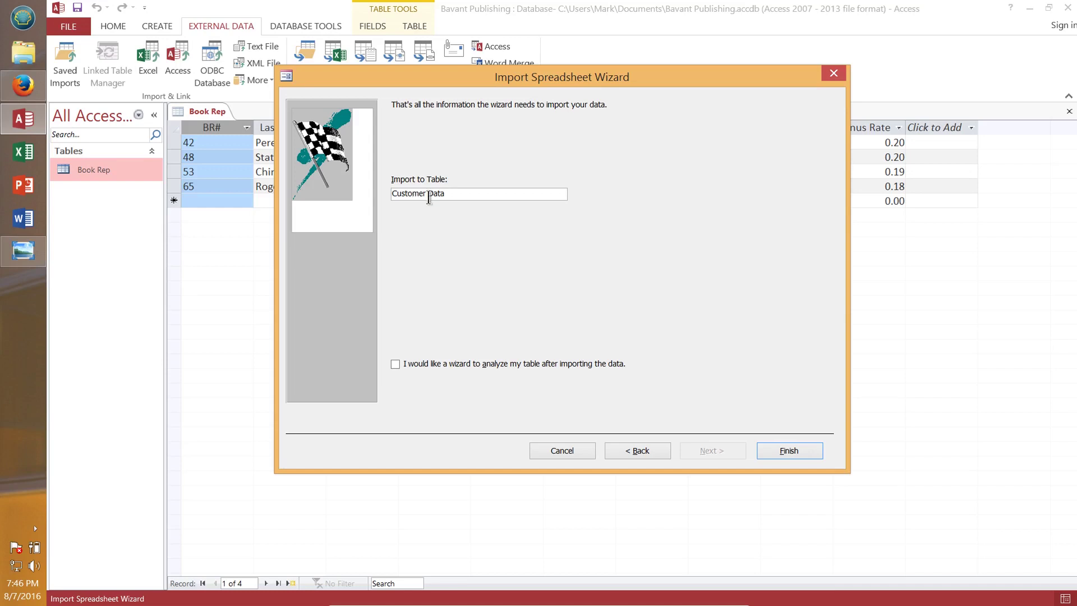
key("BackSpace")
key("BackSpace")
key("BackSpace")
key("BackSpace")
type("Number")
left_click(799, 450)
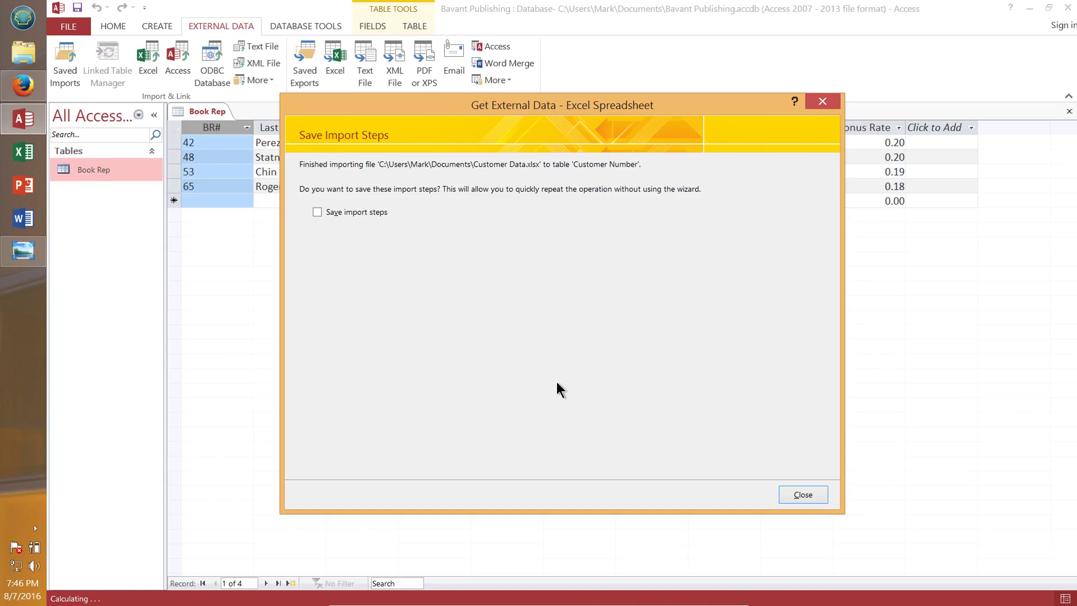
left_click(803, 494)
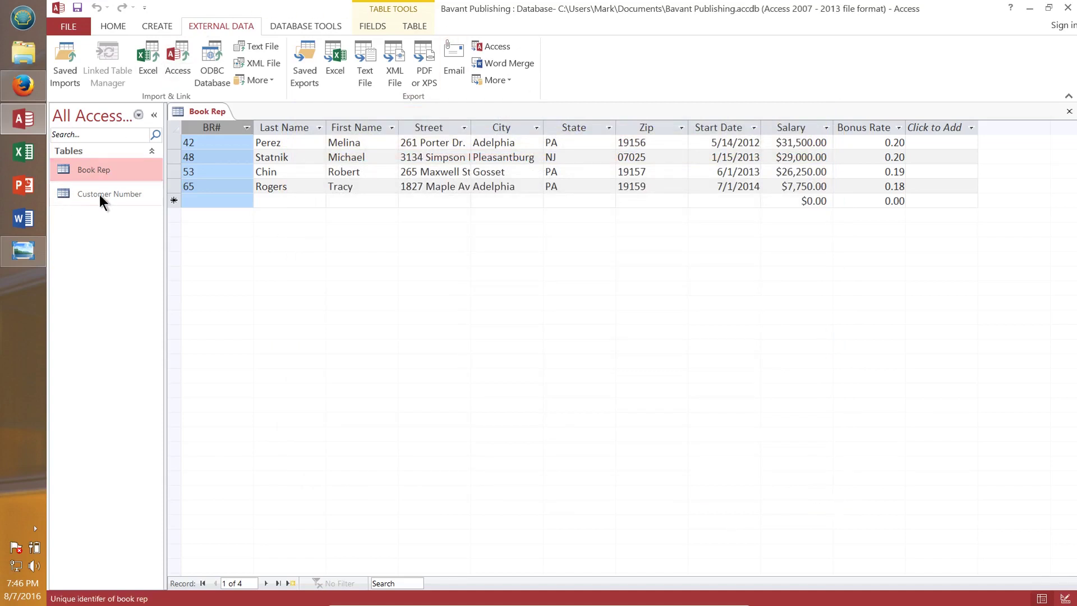
Save the database and open the imported Customer Number table to view it alongside Book Rep
left_click(77, 9)
double_click(96, 196)
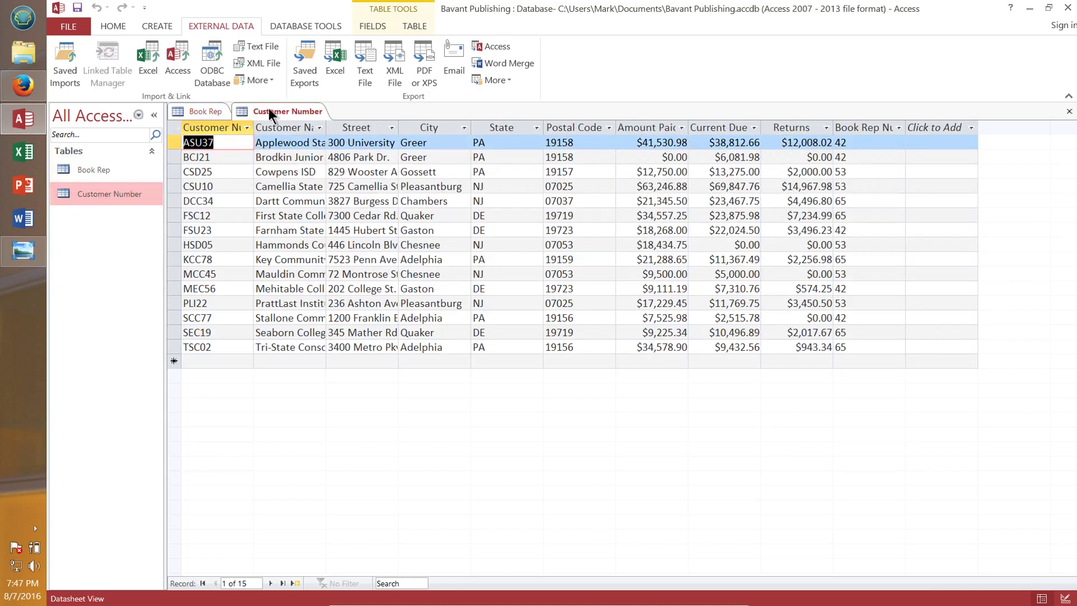
left_click(198, 110)
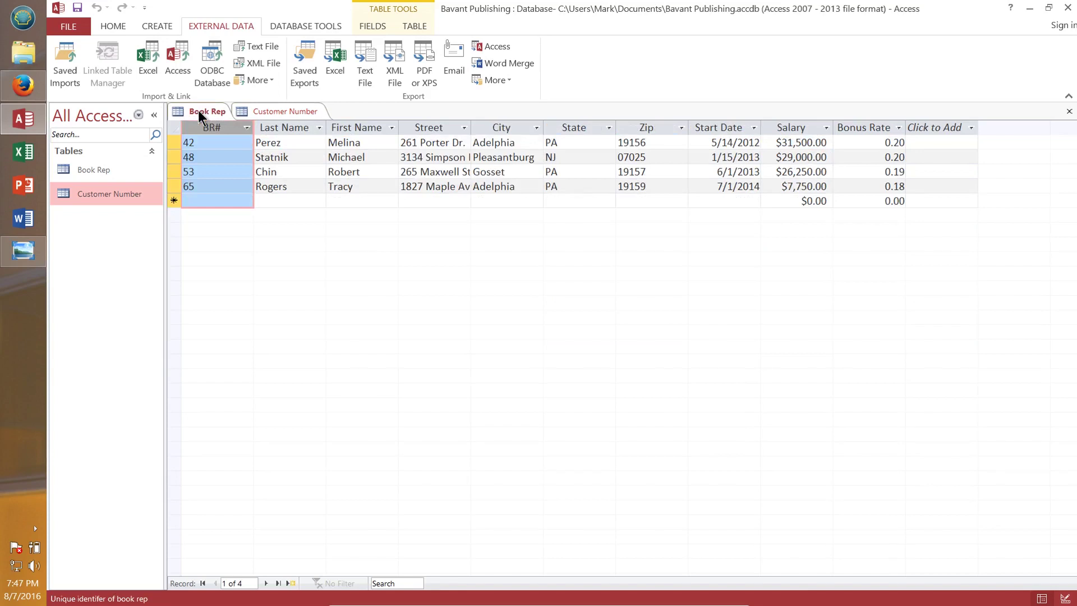
left_click(281, 110)
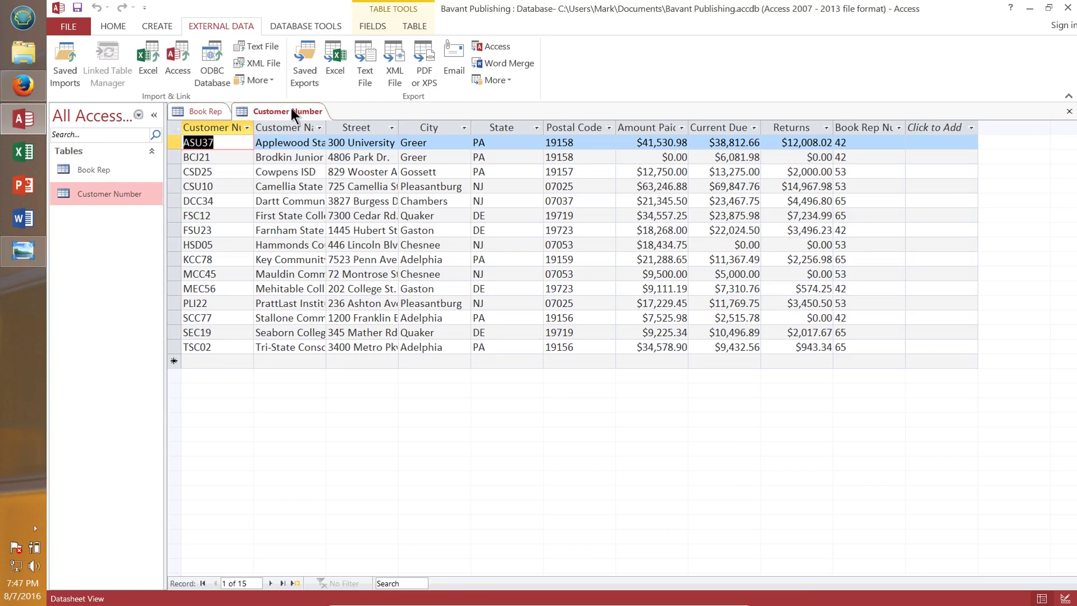
left_click(291, 109)
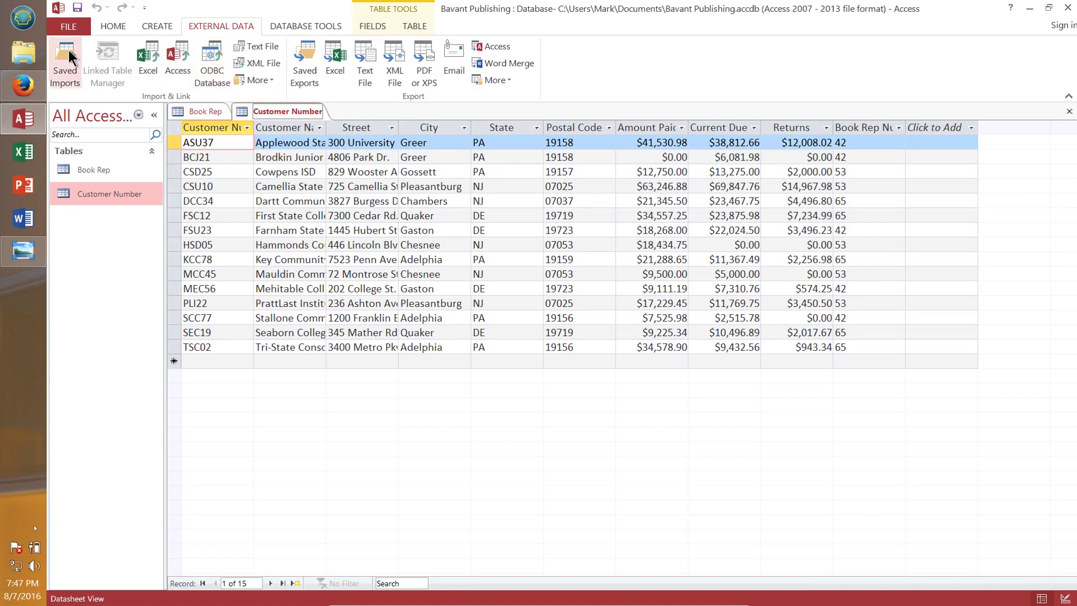
left_click(93, 192)
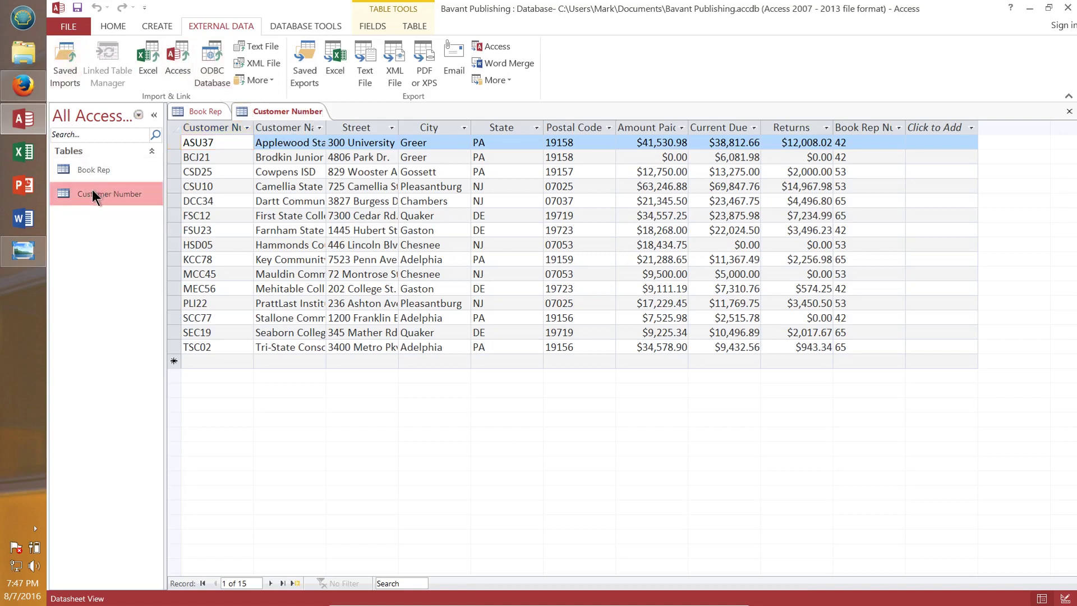
Open the Customer Number table in Design view and describe its Customer Number field as "Customer Number, (3 upper case letters followed by 2 digit number)"
left_click(111, 26)
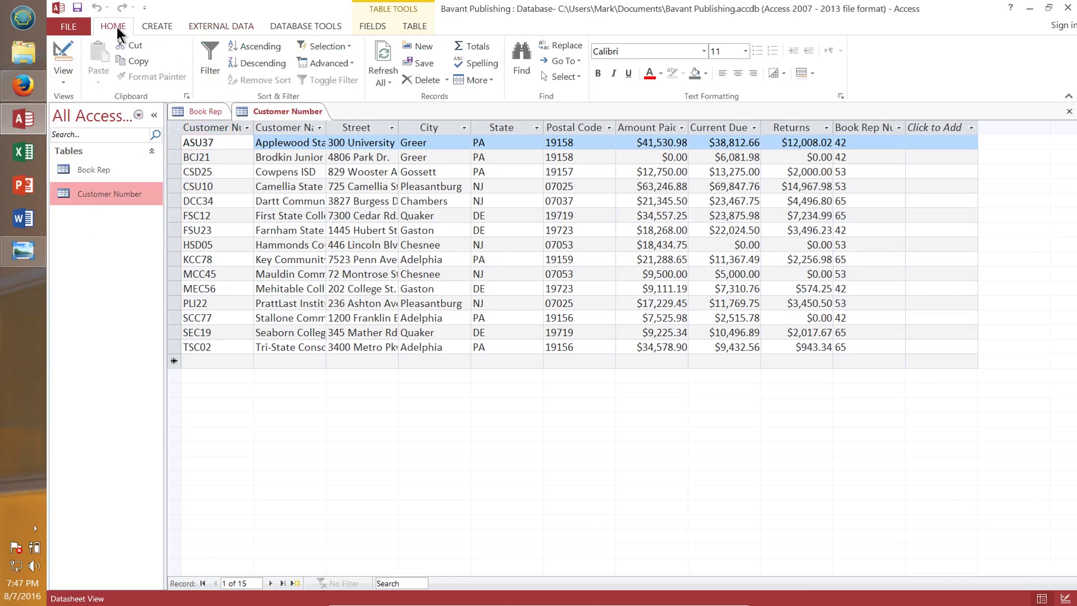
left_click(62, 53)
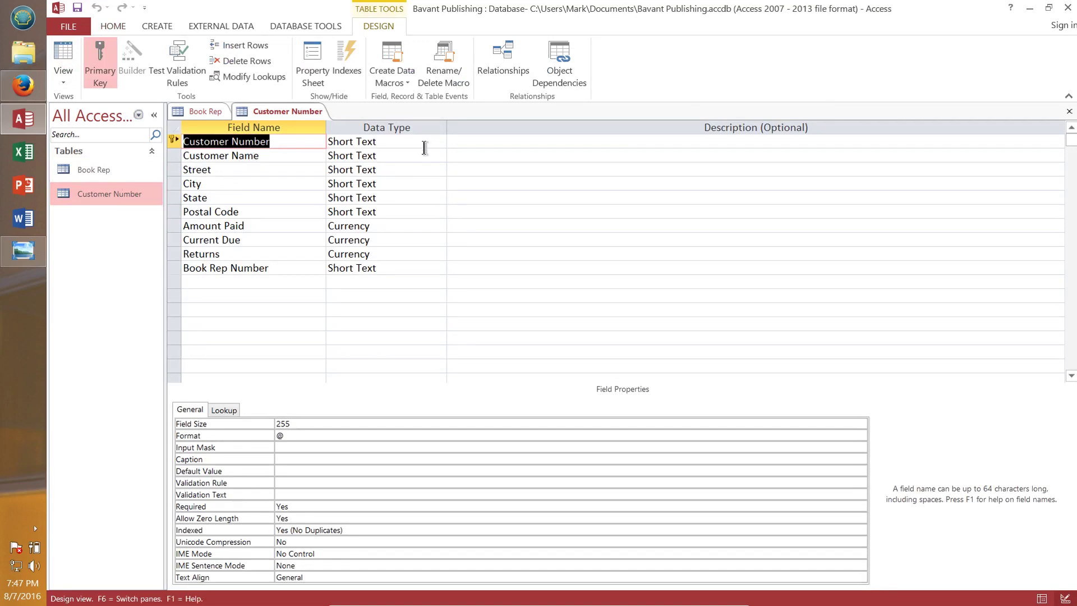
left_click(489, 141)
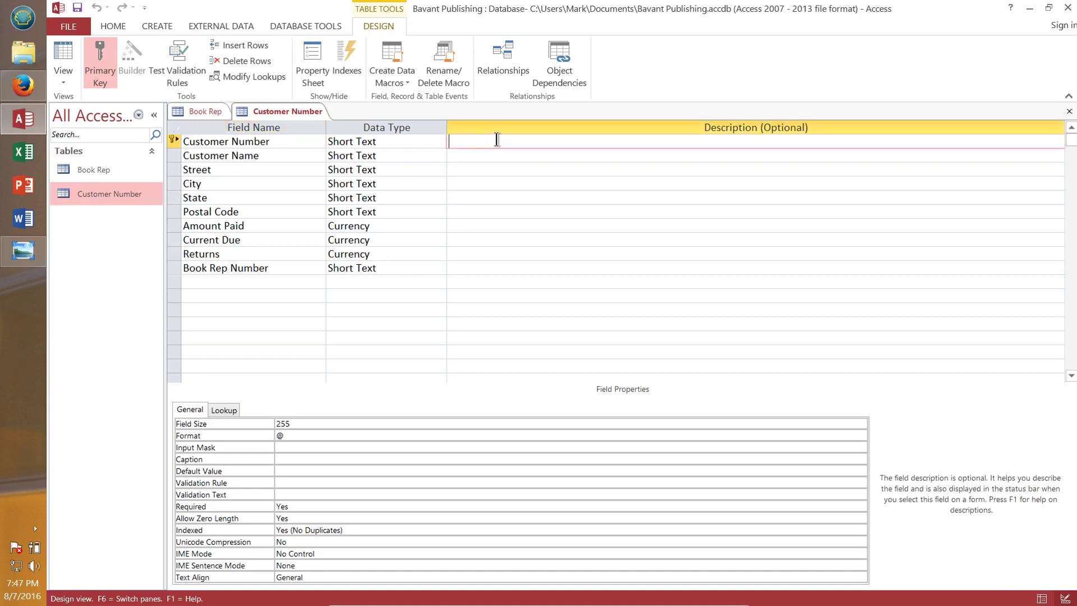
type("Customer Number")
type("(3 nu")
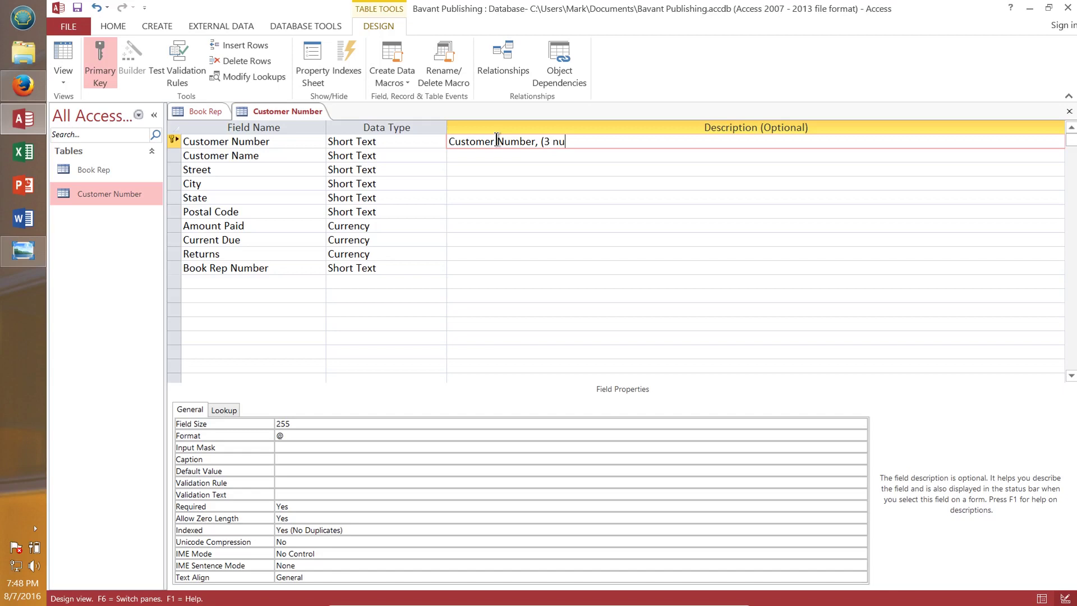
key("BackSpace")
key("BackSpace")
type("upper case letters followed b")
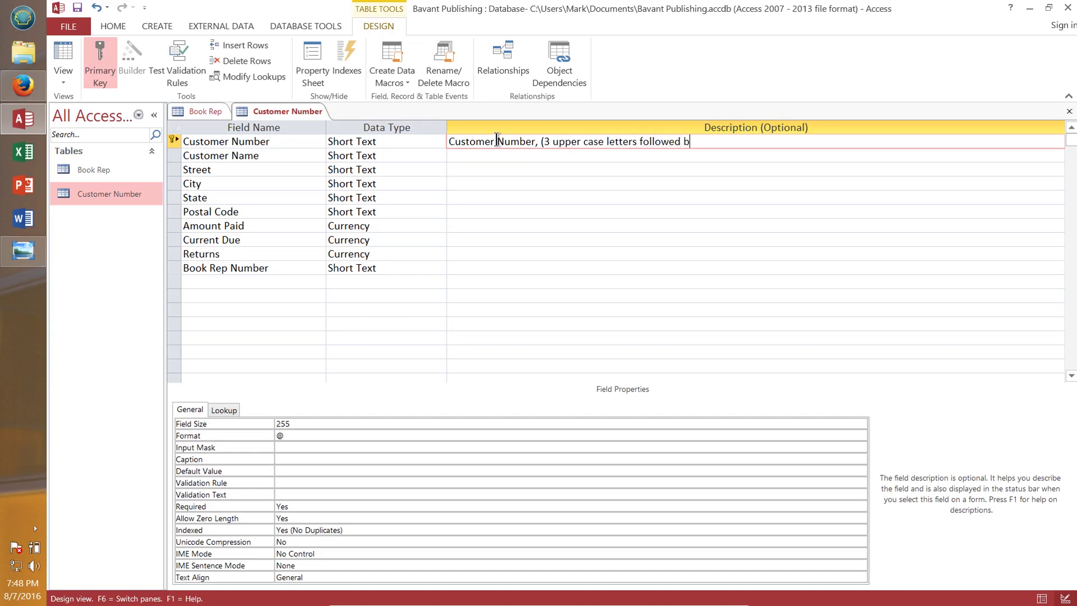
type("y 2 digit number)")
Set the field size of the Customer Number field to 5
left_click(386, 157)
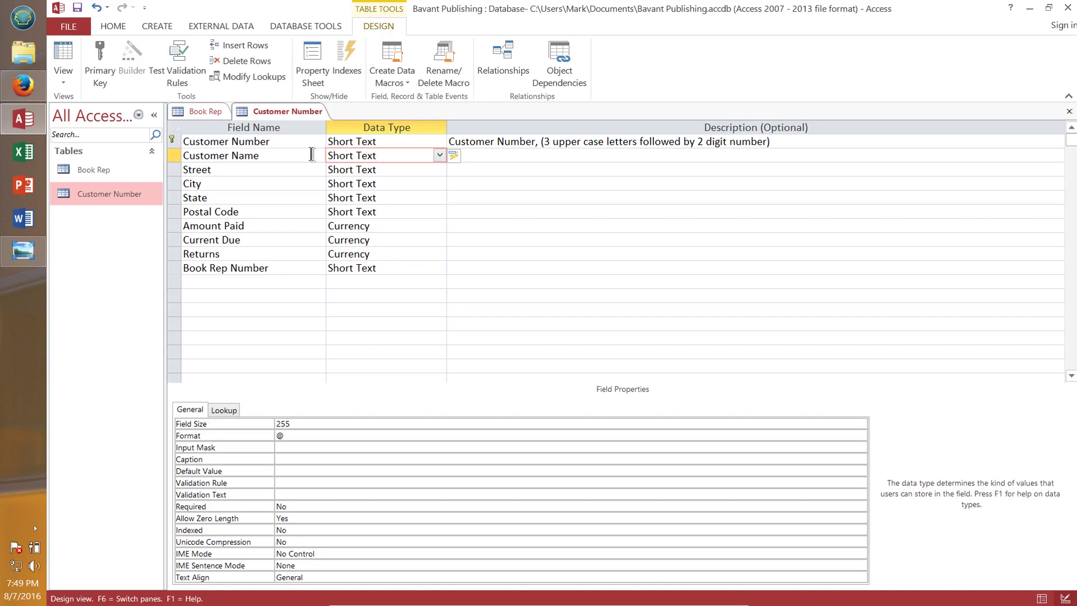
left_click(359, 141)
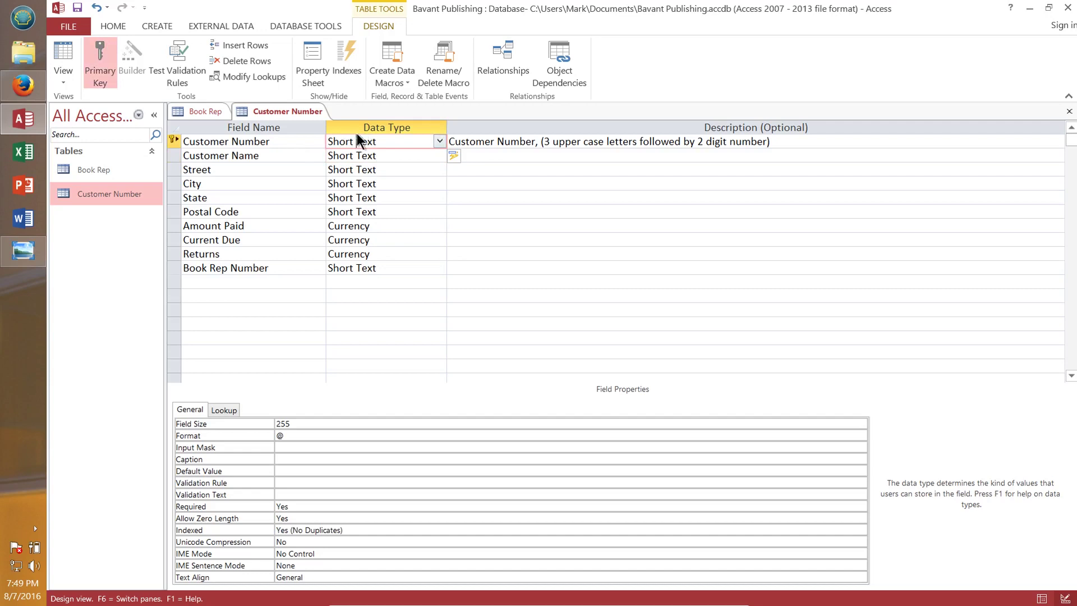
left_click(293, 423)
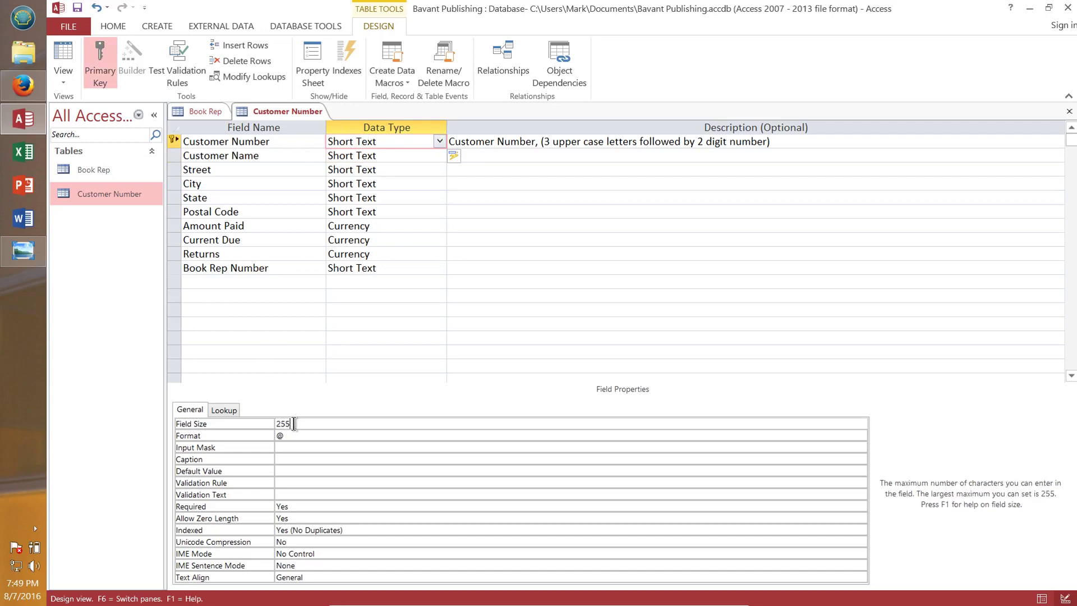
left_click_drag(293, 423, 272, 424)
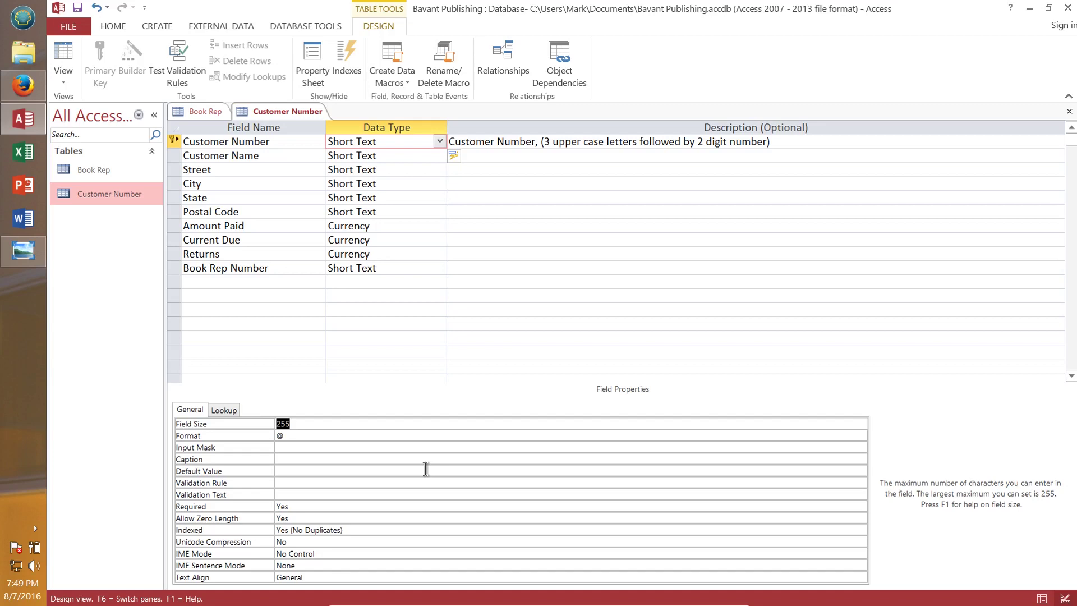
type("5")
Set the field size of the Customer Name field to 30
left_click(388, 160)
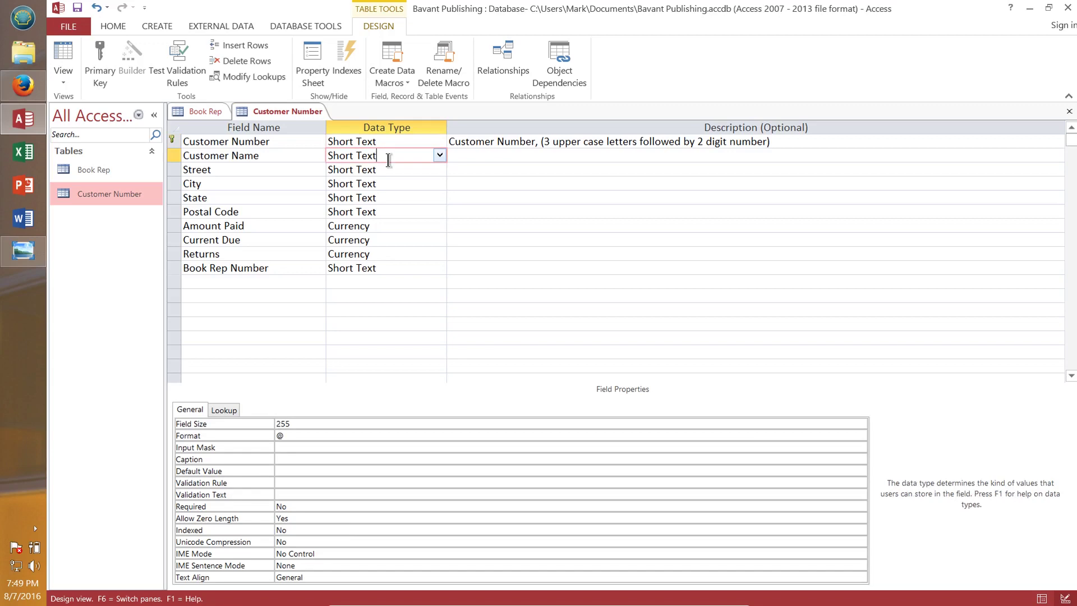
left_click(305, 423)
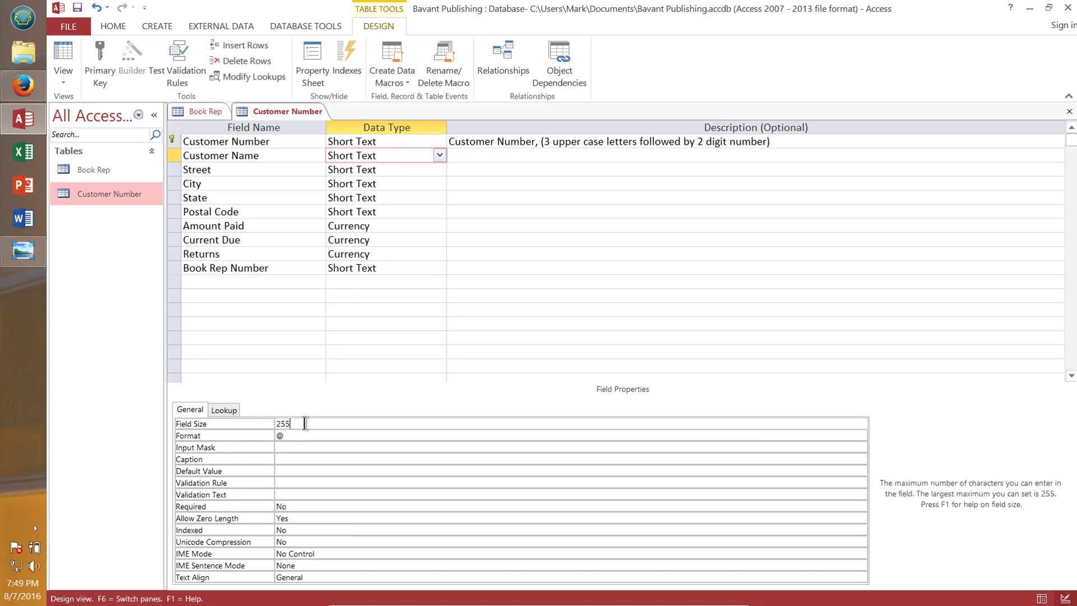
left_click_drag(304, 423, 274, 423)
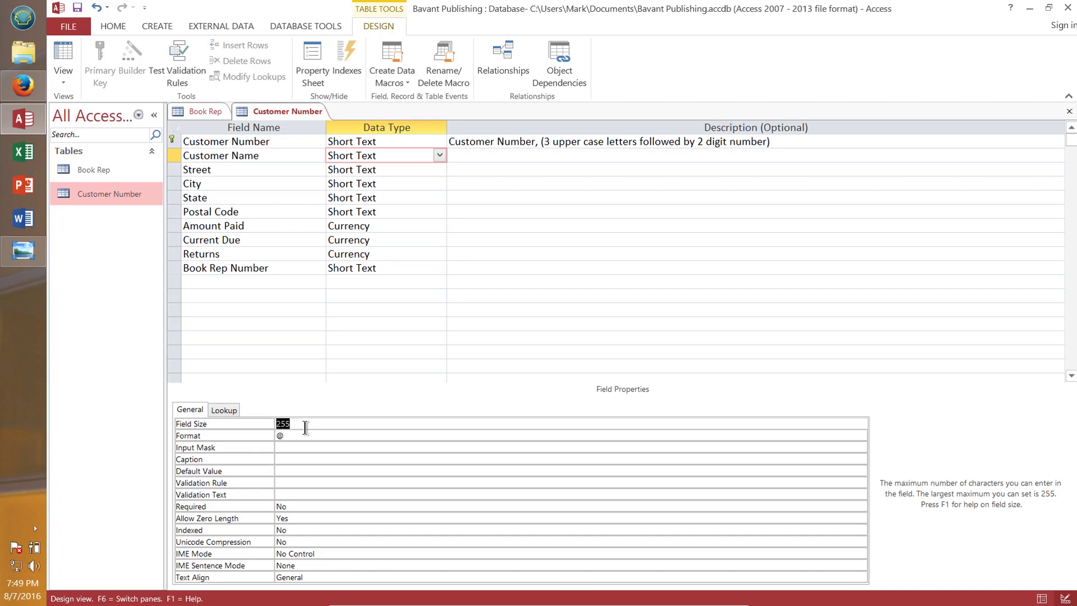
type("30")
Set the field size of both the Street and City fields to 20
left_click(367, 169)
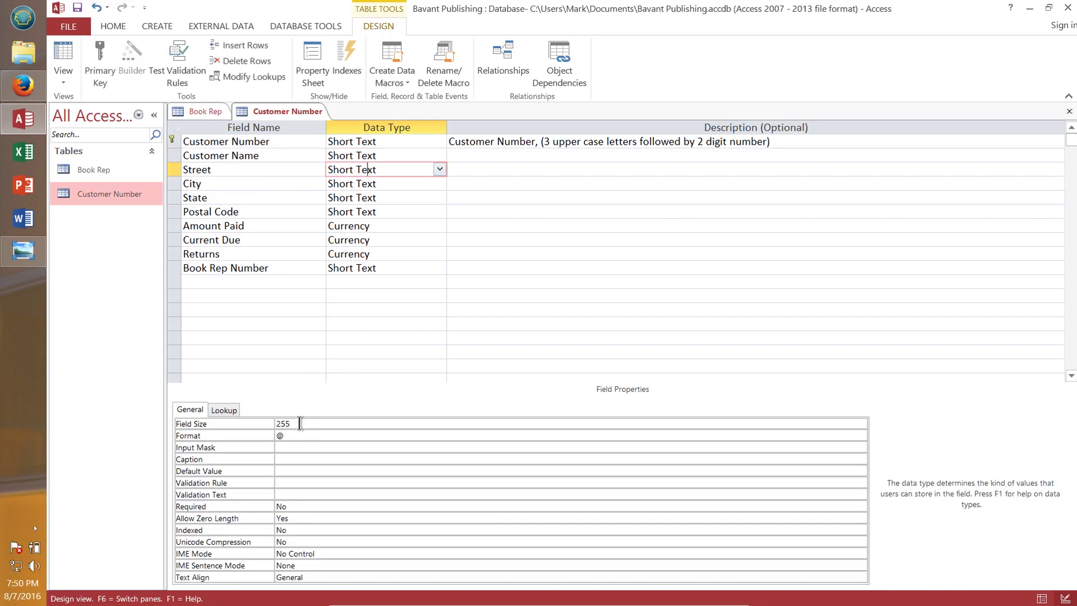
left_click_drag(303, 423, 261, 422)
type("20")
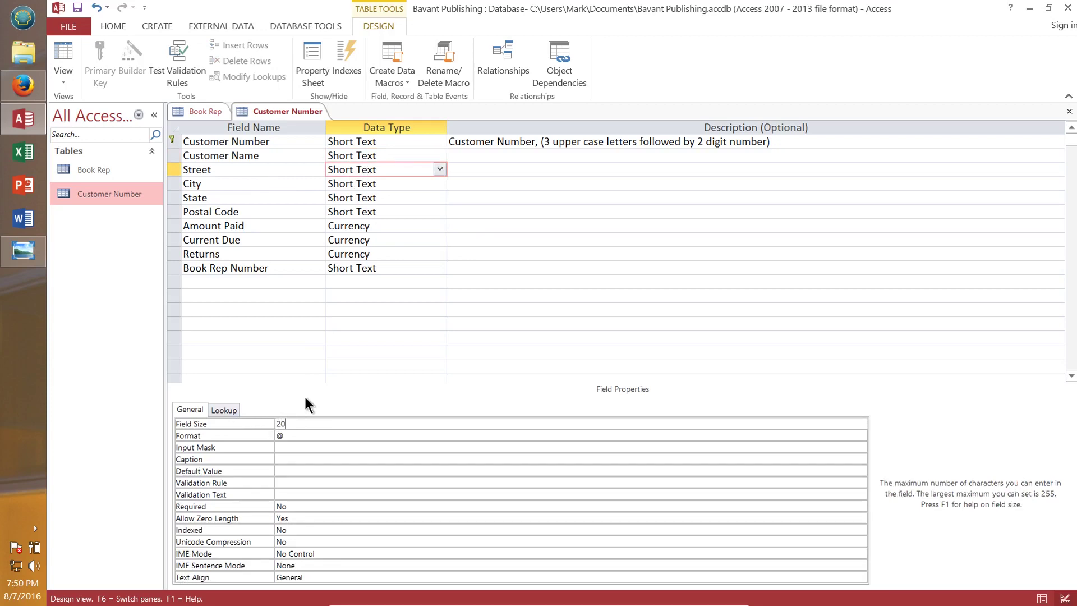
left_click(391, 187)
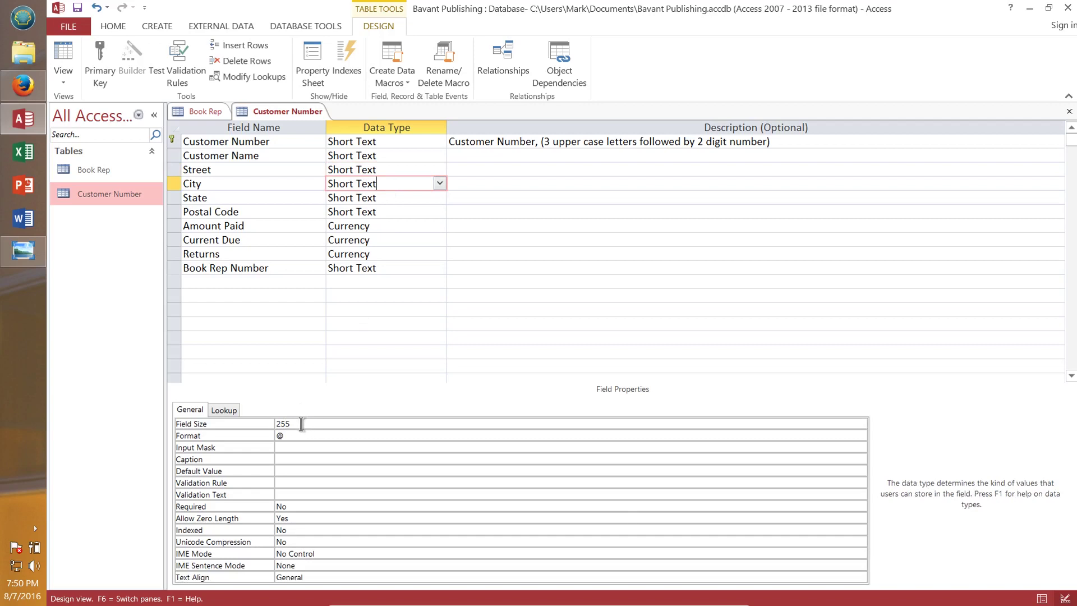
left_click(268, 425)
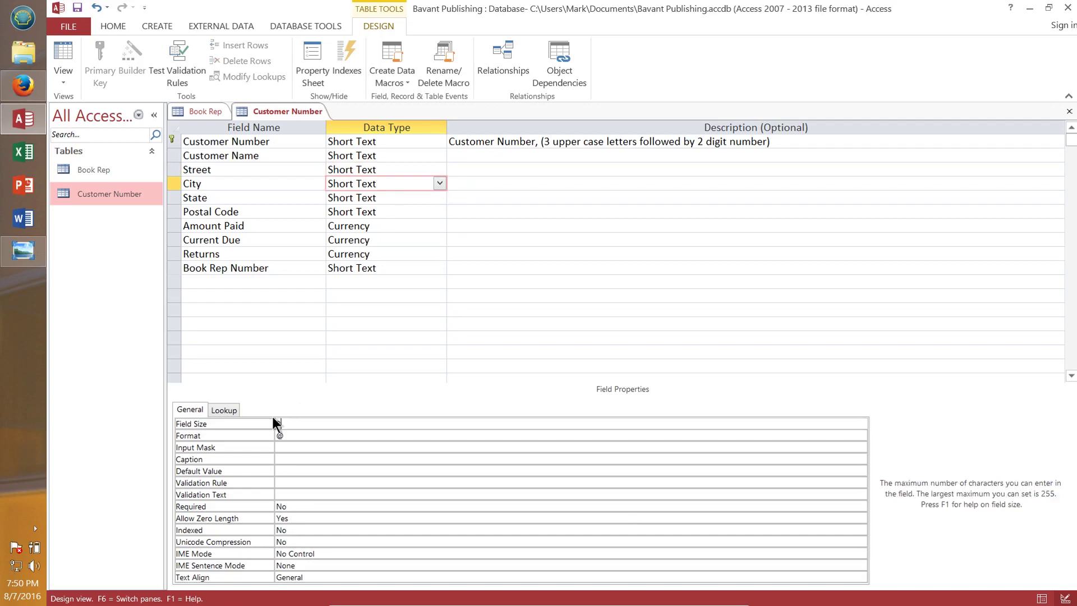
Set the field size of State to 2 and of Postal Code to 5
left_click(357, 198)
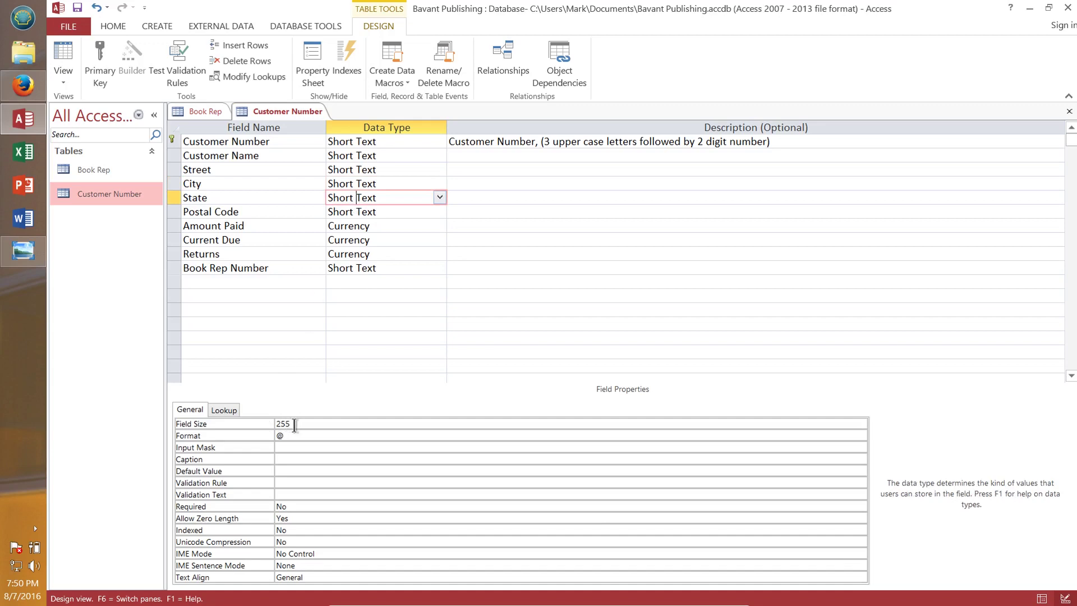
left_click(268, 426)
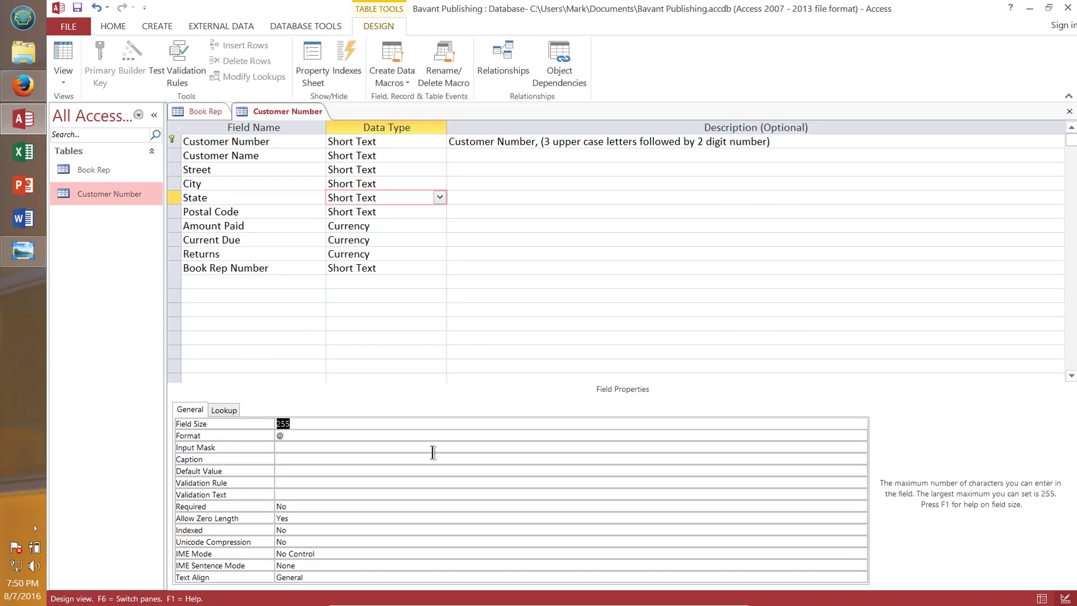
type("2")
left_click(390, 213)
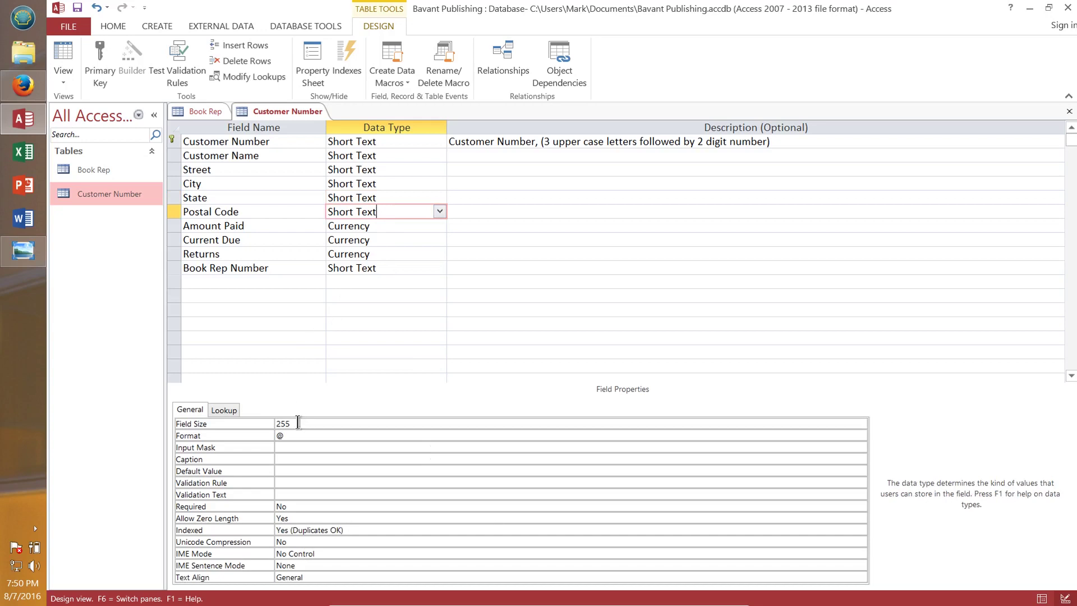
left_click_drag(298, 423, 282, 425)
type("5")
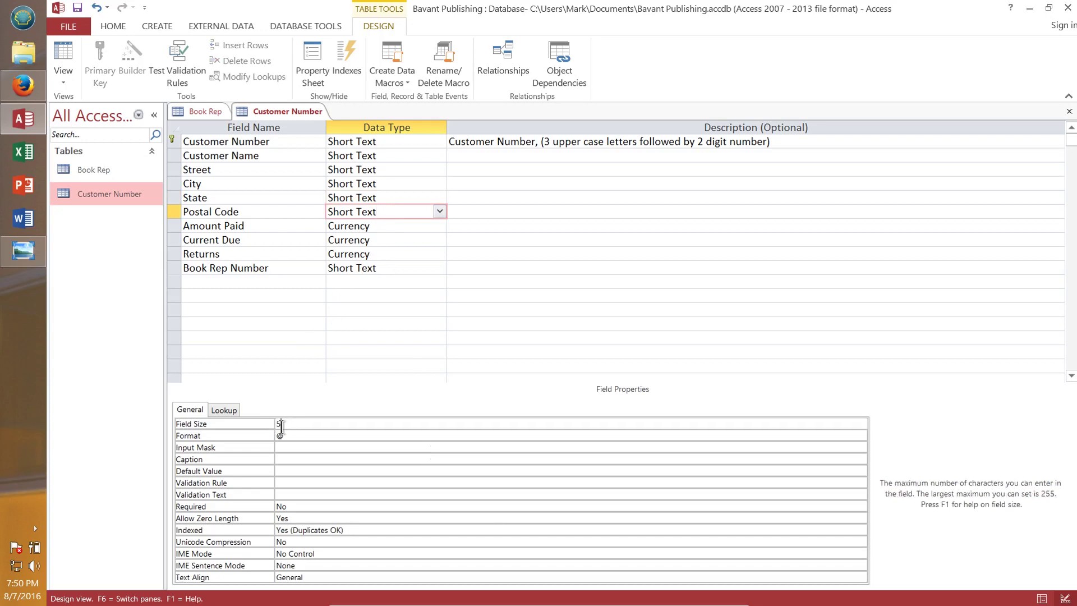
Check the properties of Amount Paid, Current Due and Returns, and set the Book Rep Number field size to 2
left_click(365, 227)
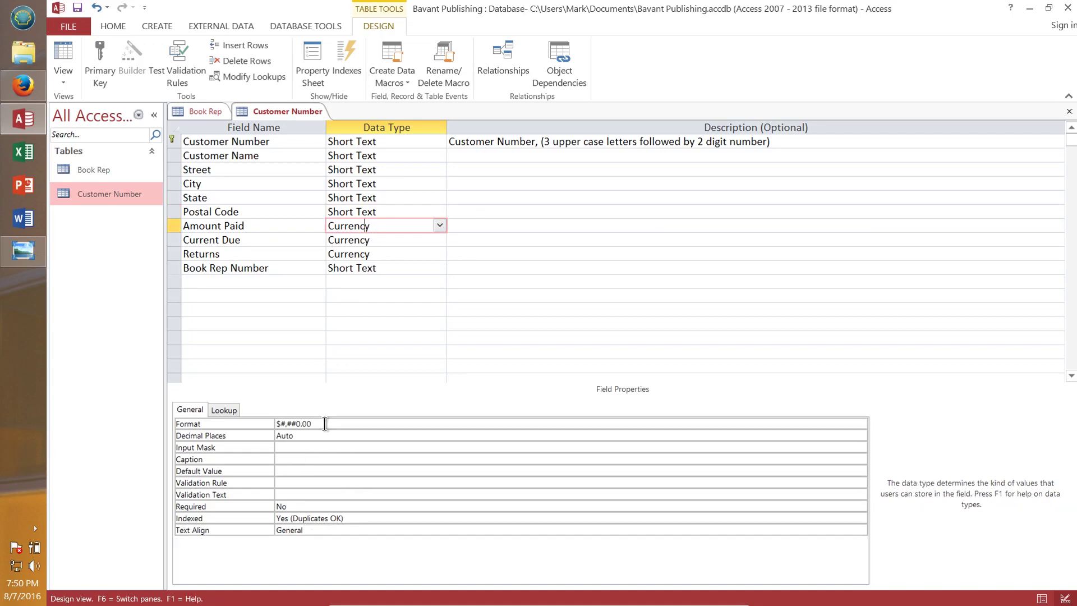
left_click(397, 241)
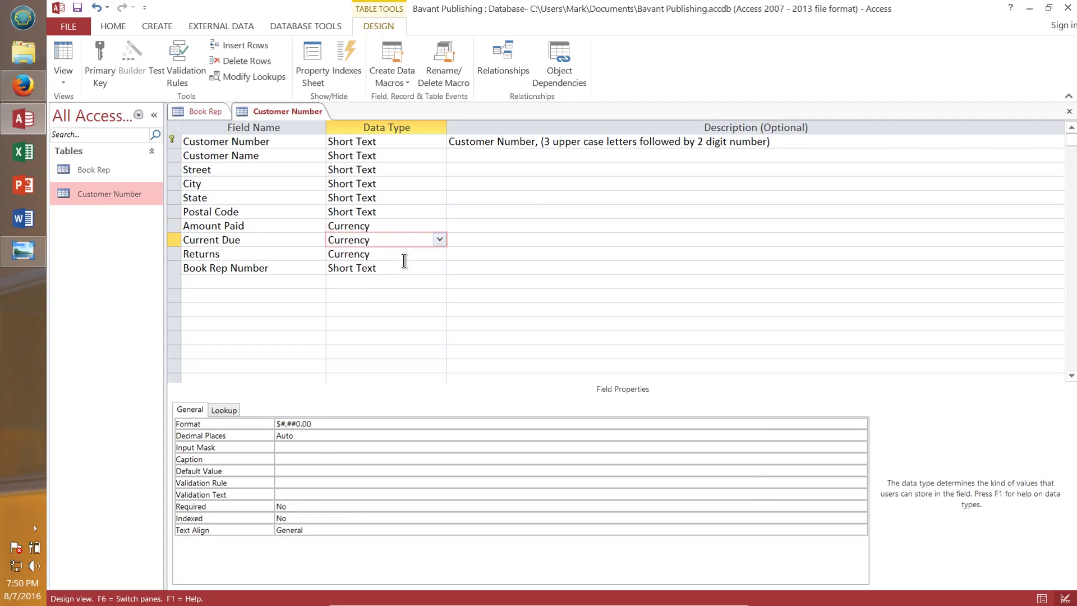
left_click(404, 256)
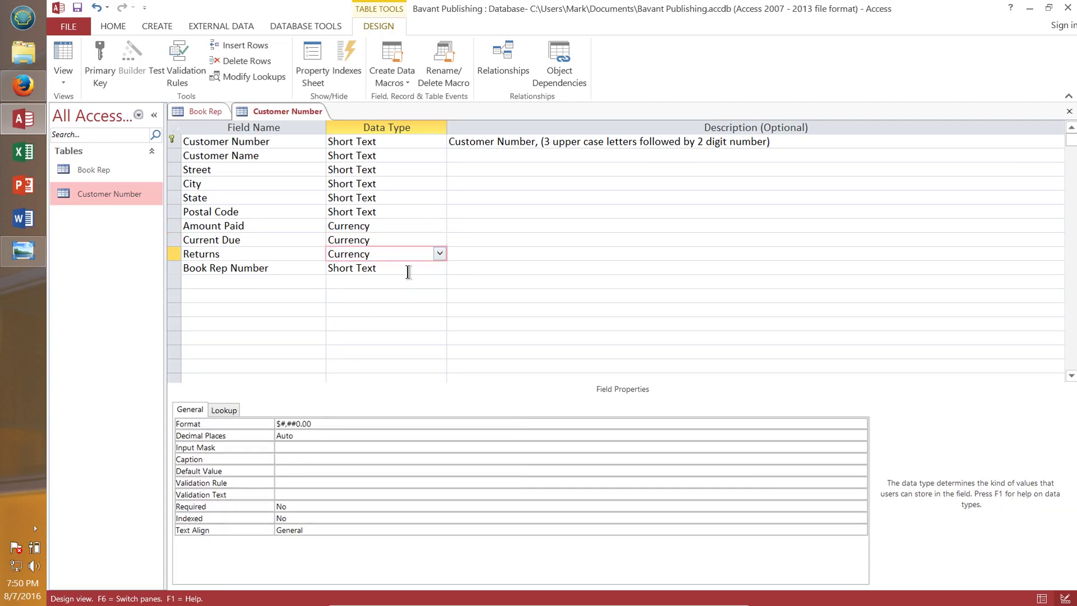
left_click(408, 272)
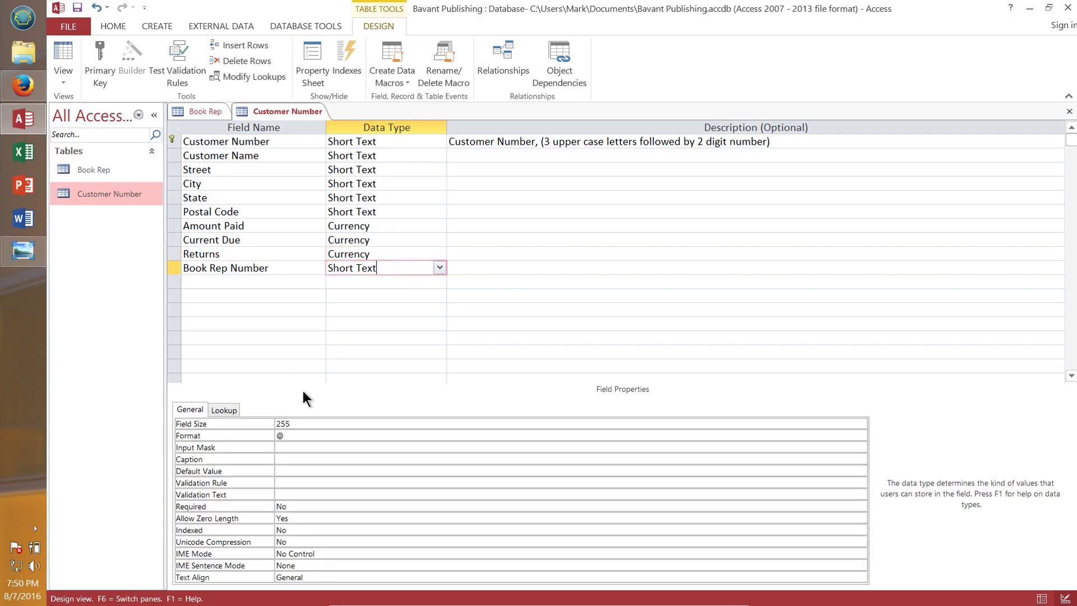
left_click(301, 428)
left_click_drag(301, 428, 276, 424)
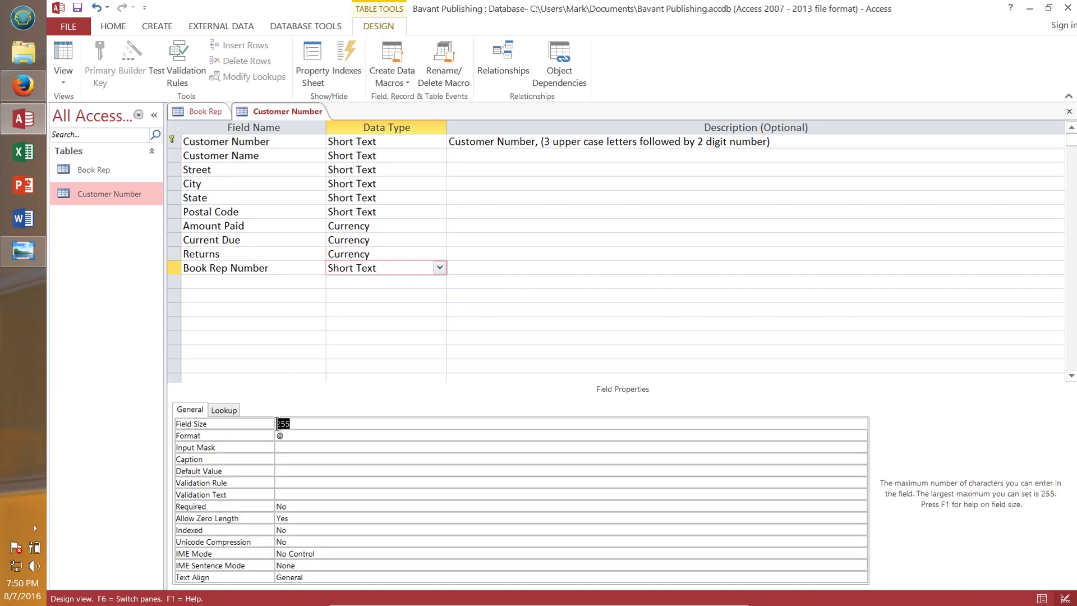
type("2")
Describe the Book Rep Number field as "Book Rep Number (numbe of book rep for customer" and set its caption to "BR #"
left_click(519, 267)
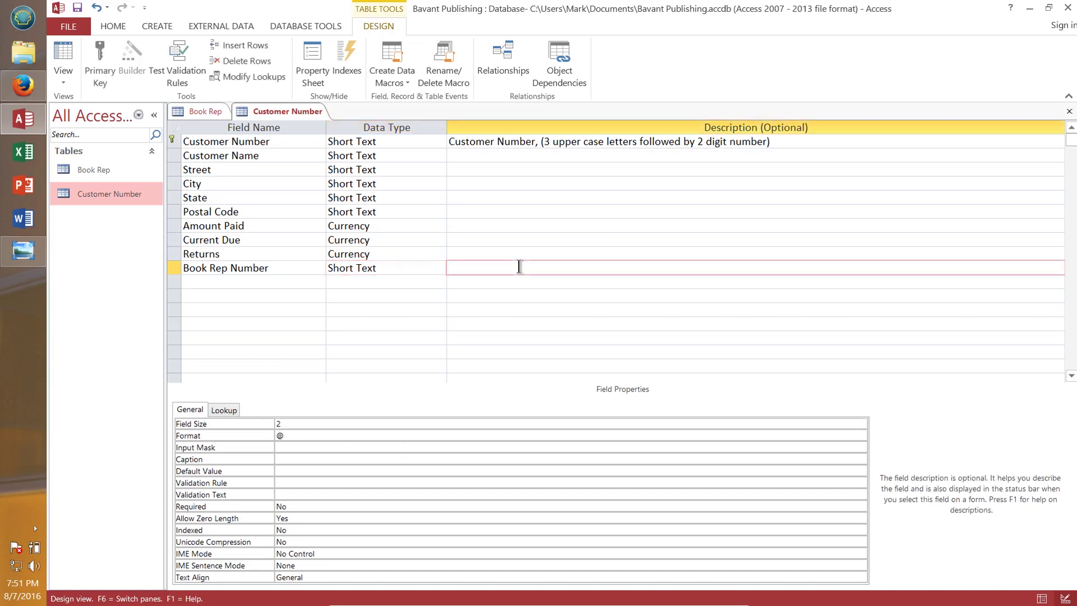
type("Book Rep Number (numbe of ")
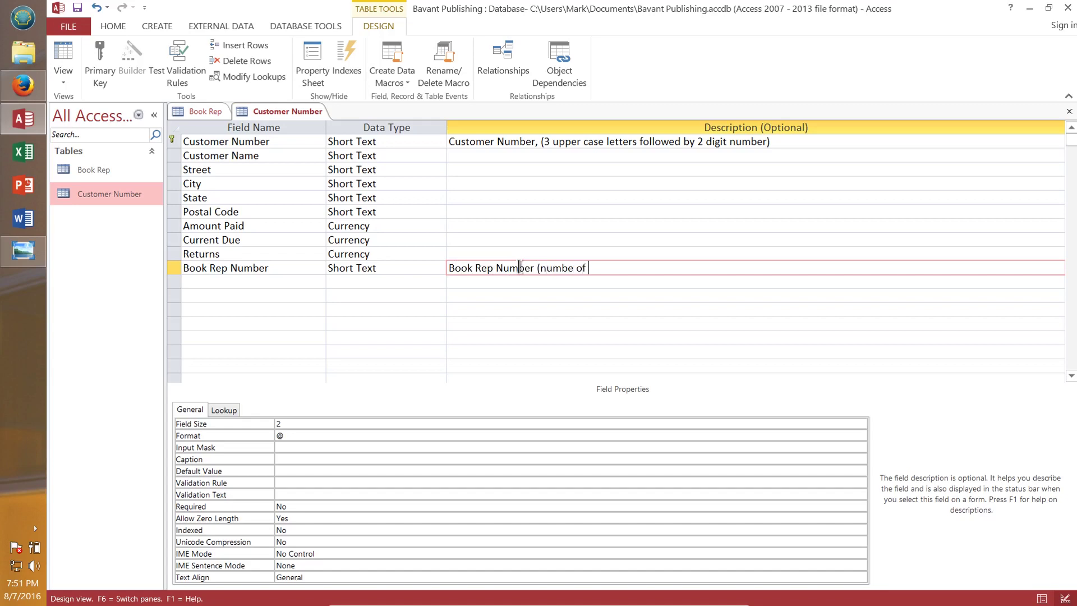
type("book rep for customer")
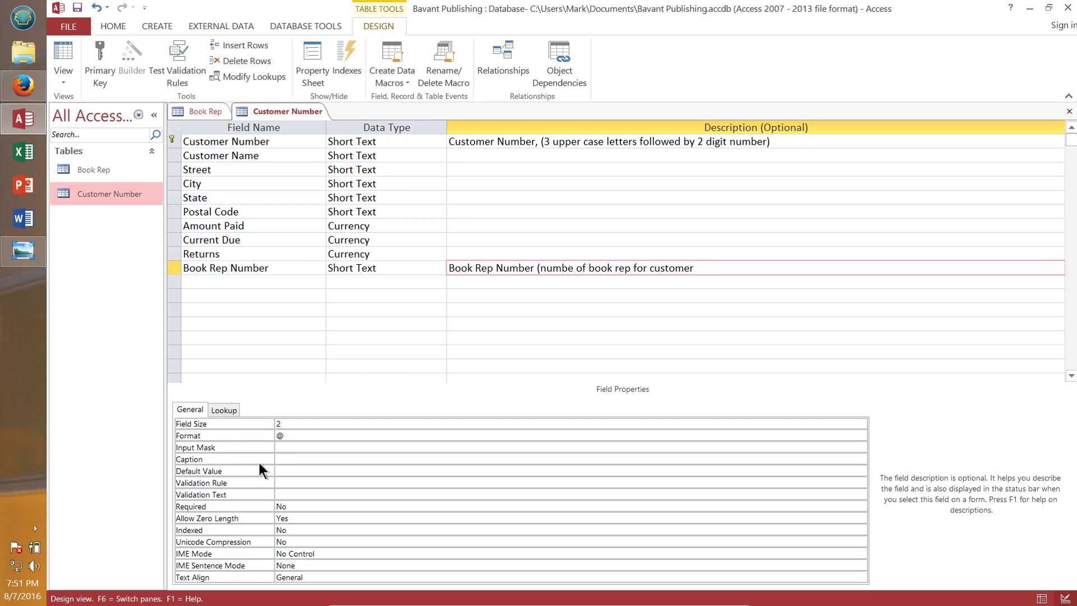
left_click(296, 460)
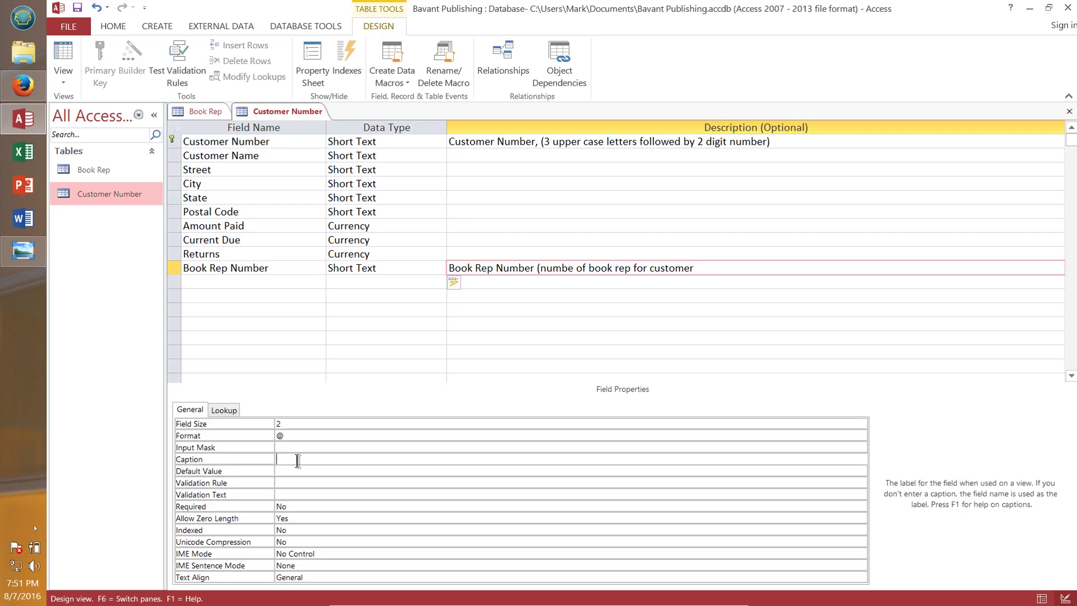
type("BR #")
left_click(477, 239)
Review the field properties of each field from Customer Name through Book Rep Number in the Customer Number table design
left_click(364, 156)
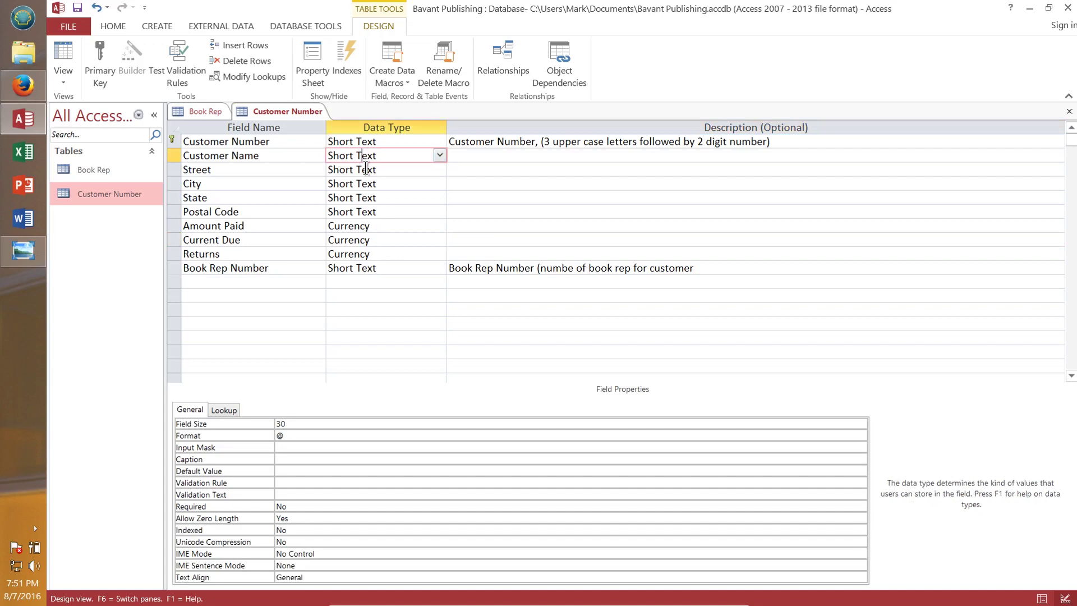
left_click(365, 168)
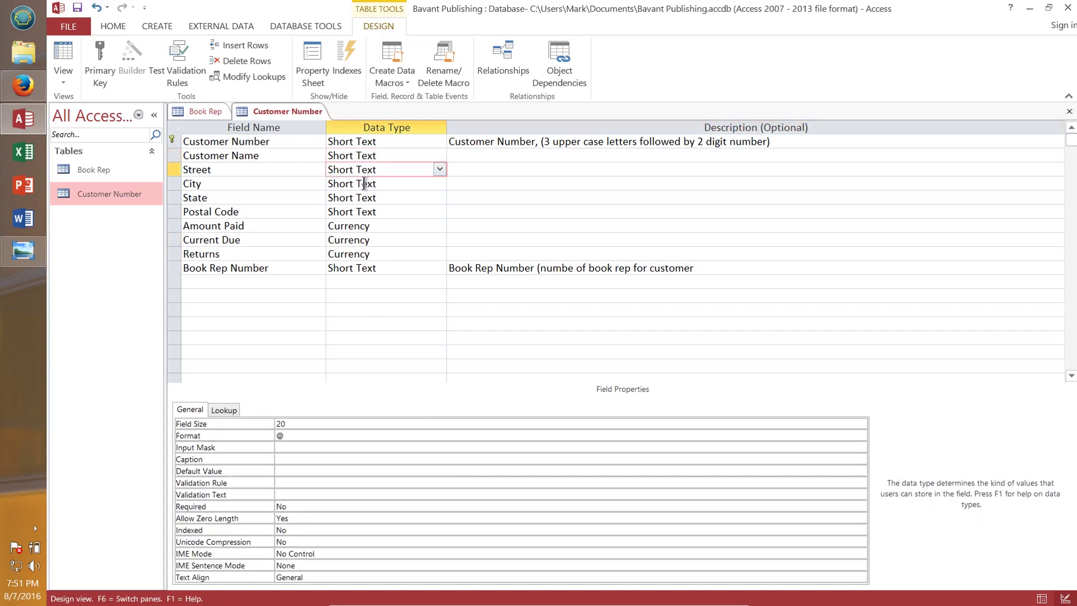
left_click(365, 183)
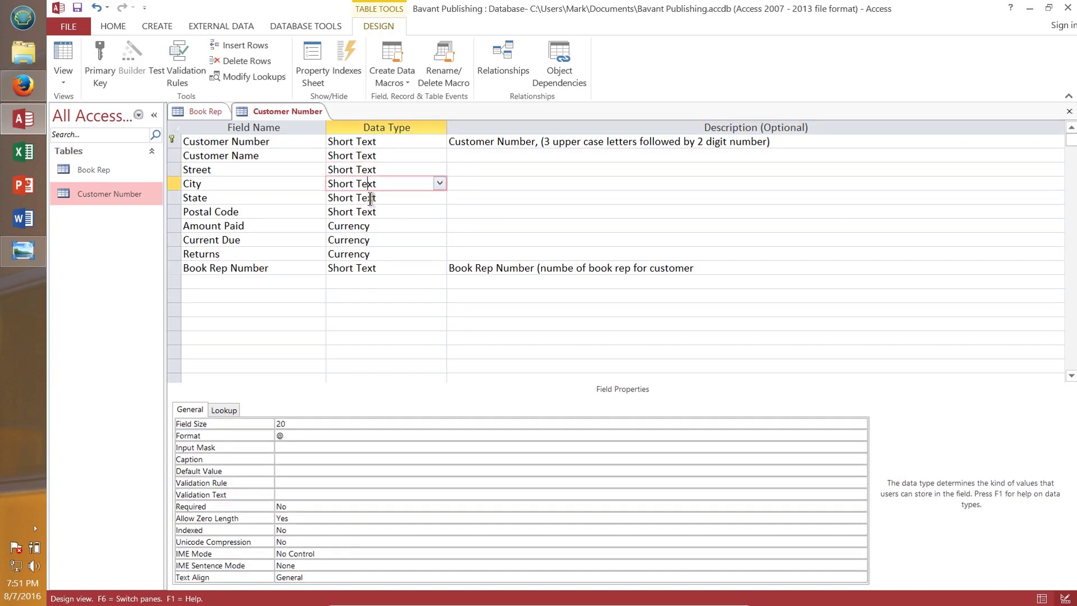
left_click(369, 198)
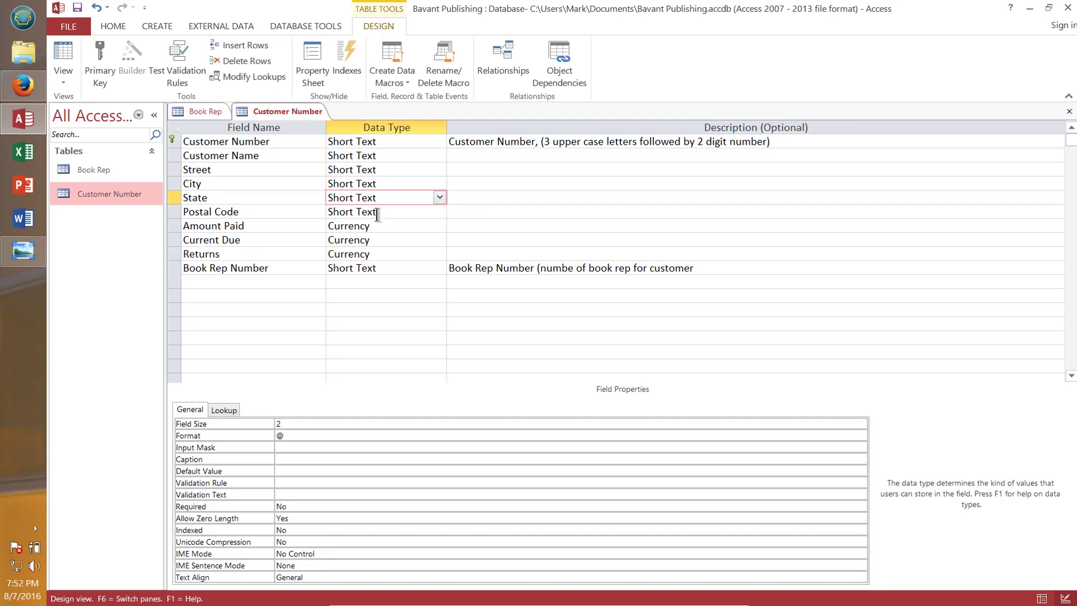
left_click(377, 213)
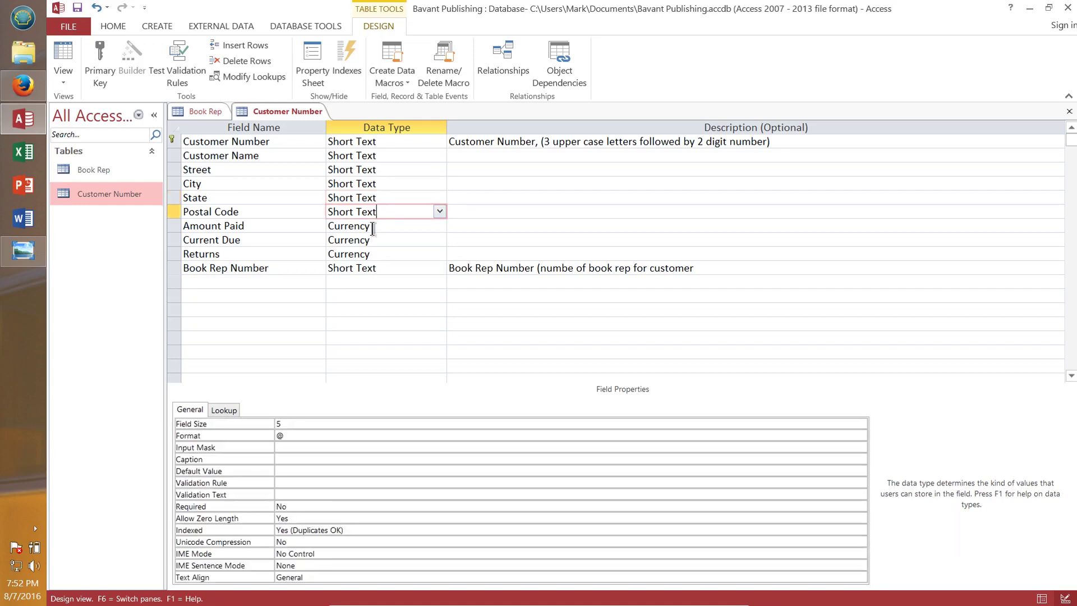
left_click(373, 227)
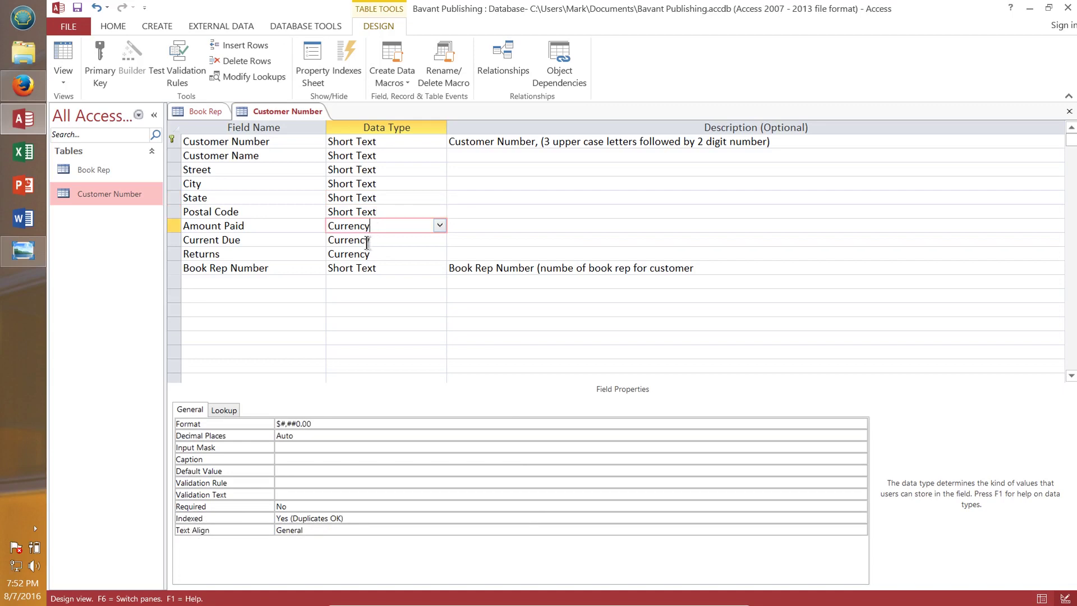
left_click(367, 243)
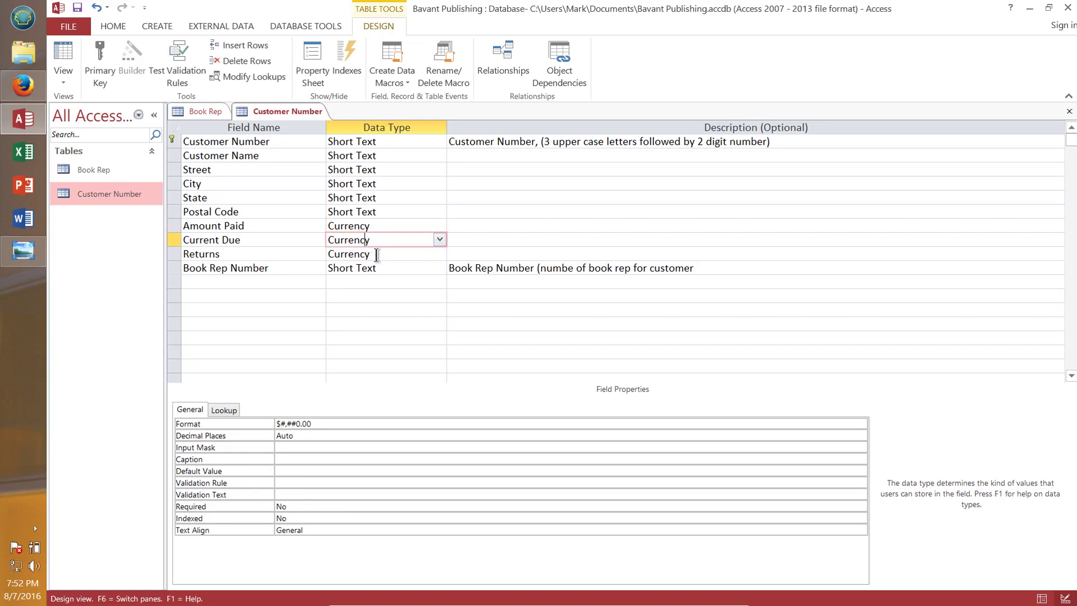
left_click(376, 255)
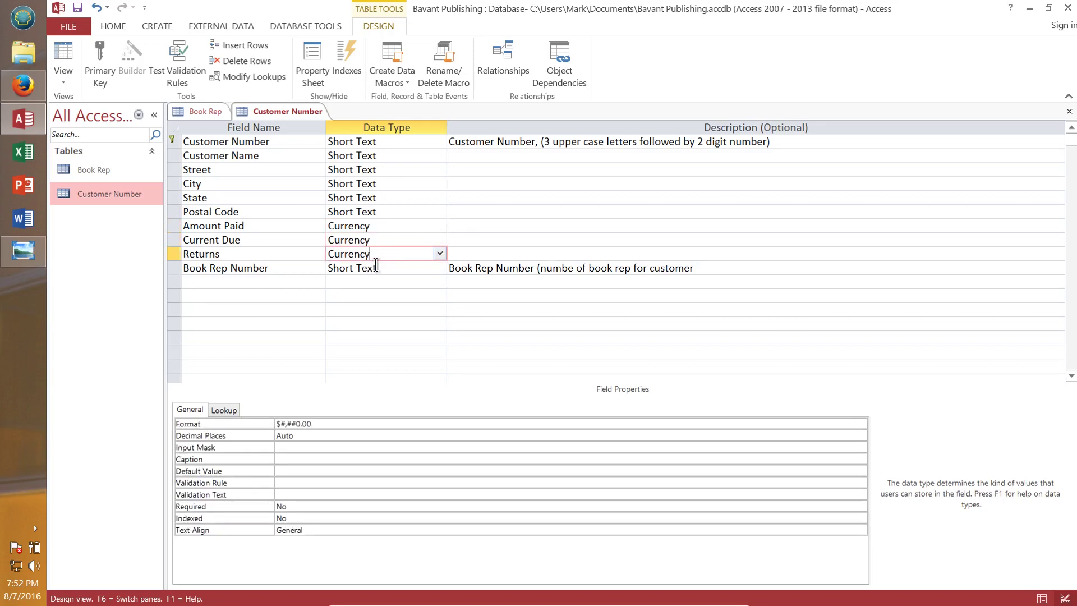
left_click(377, 268)
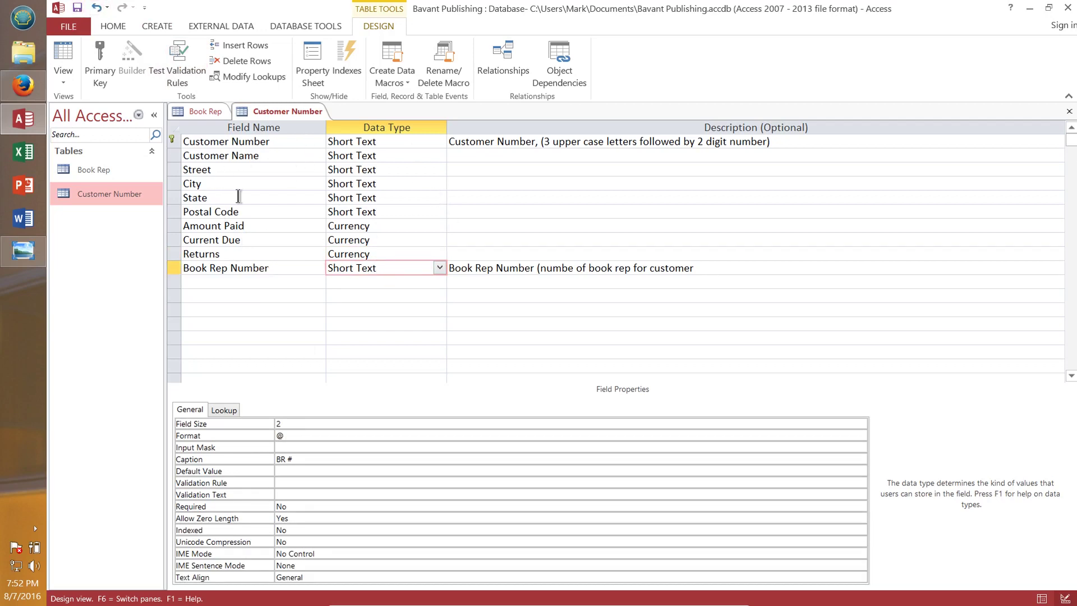
Save the Customer Number table design, accepting possible data loss from the shortened field sizes
left_click(77, 7)
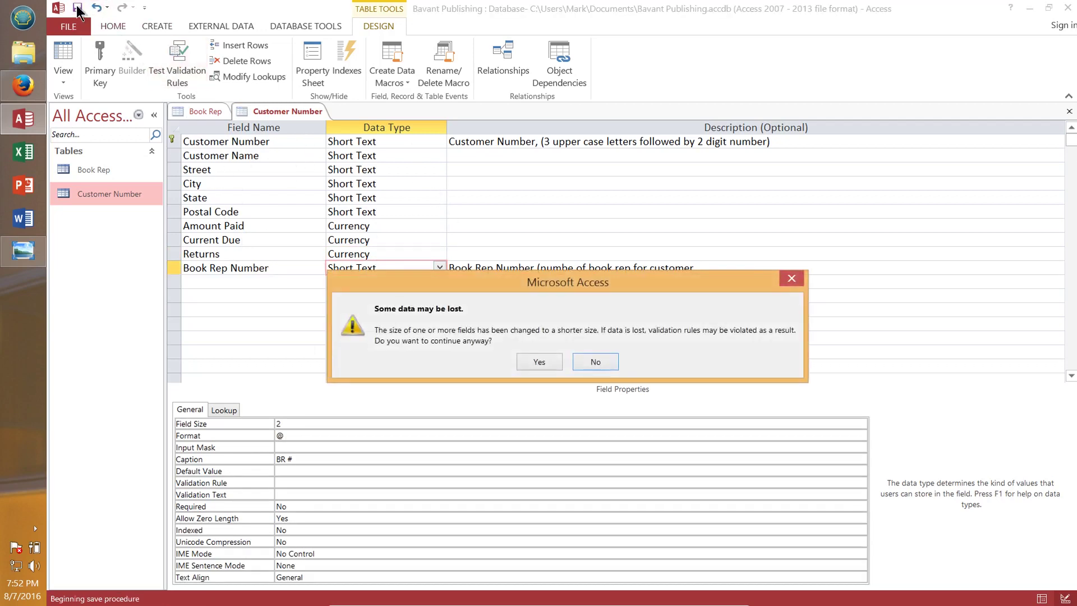
left_click_drag(469, 283, 412, 267)
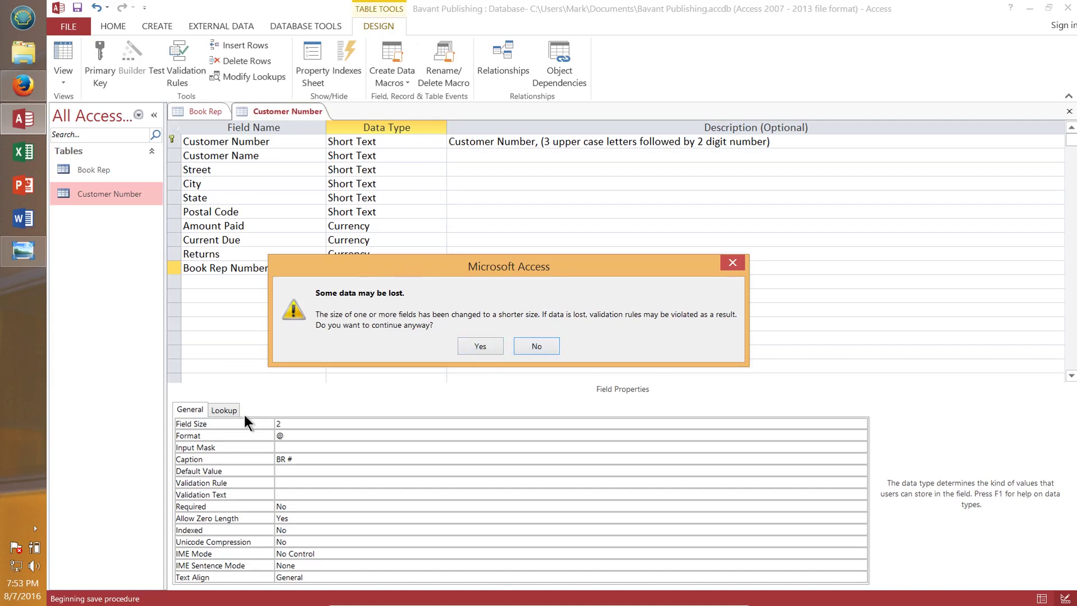
left_click(480, 345)
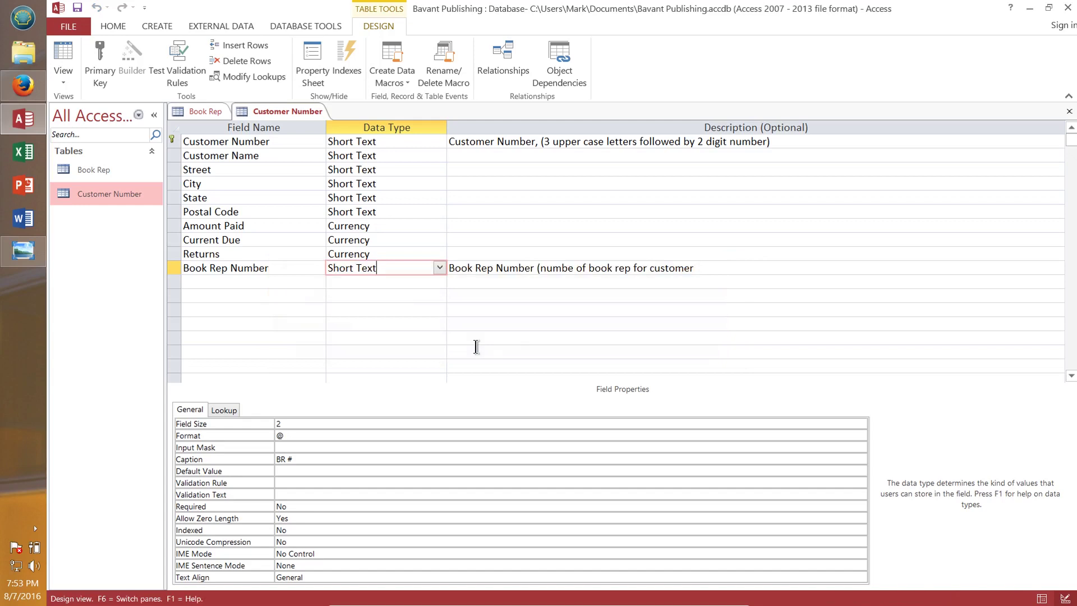
Show the Customer Number table in Datasheet view, widen the Customer Name column to fit its names, and save the layout
left_click(64, 49)
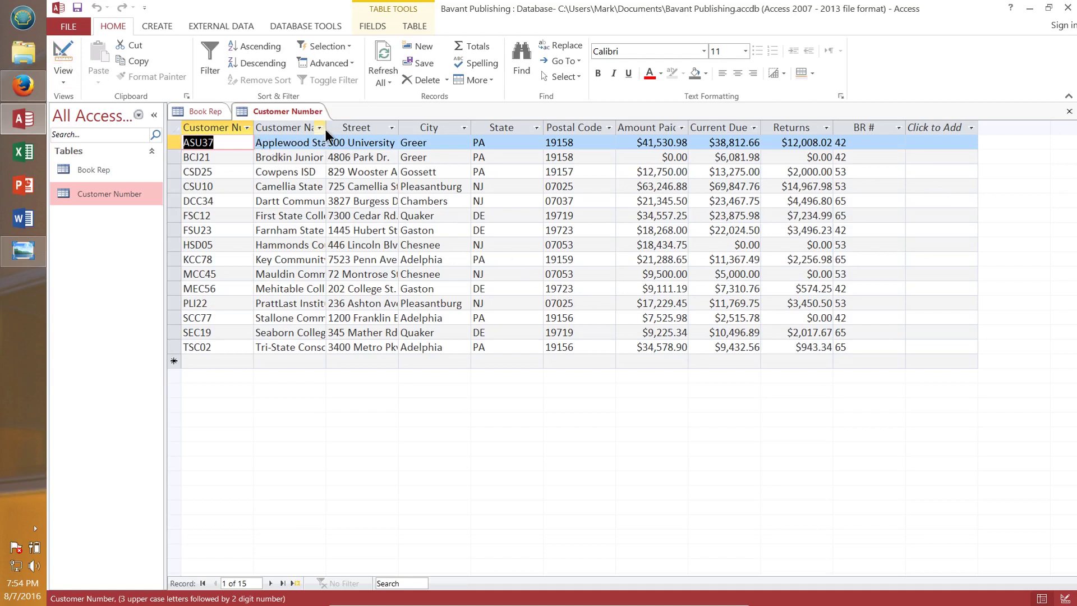
left_click_drag(325, 129, 402, 132)
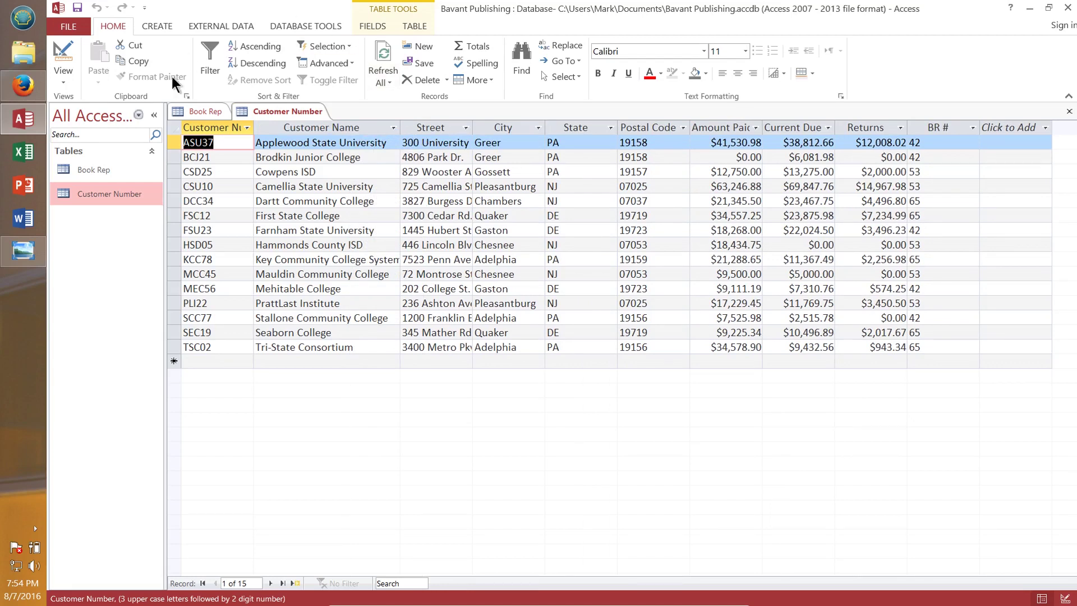
left_click(77, 13)
Start a new query with the Simple Query Wizard, using the Customer Number table as its source
left_click(154, 26)
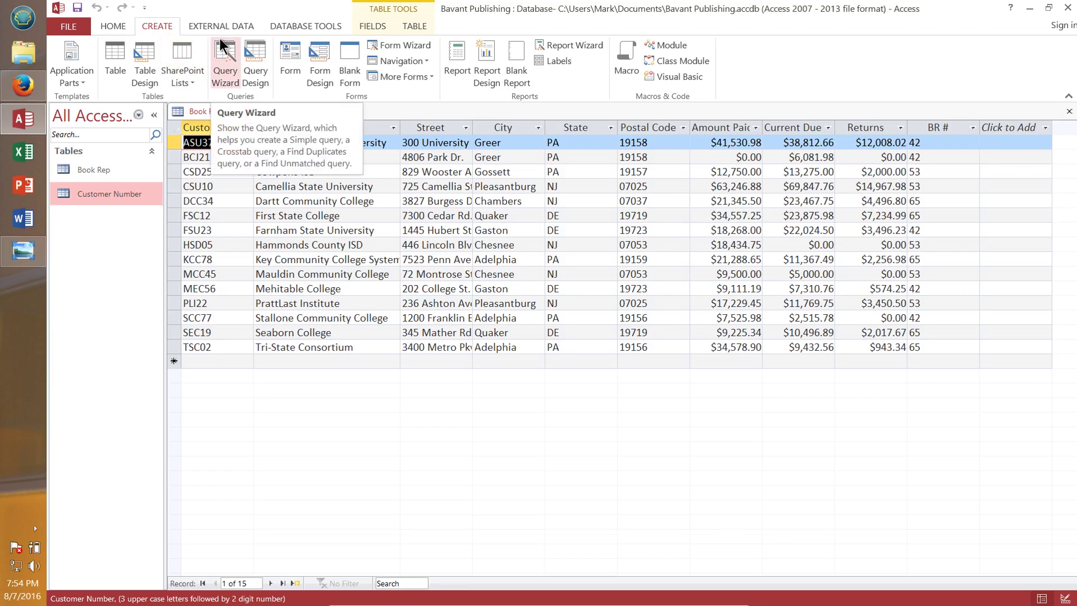
left_click(224, 62)
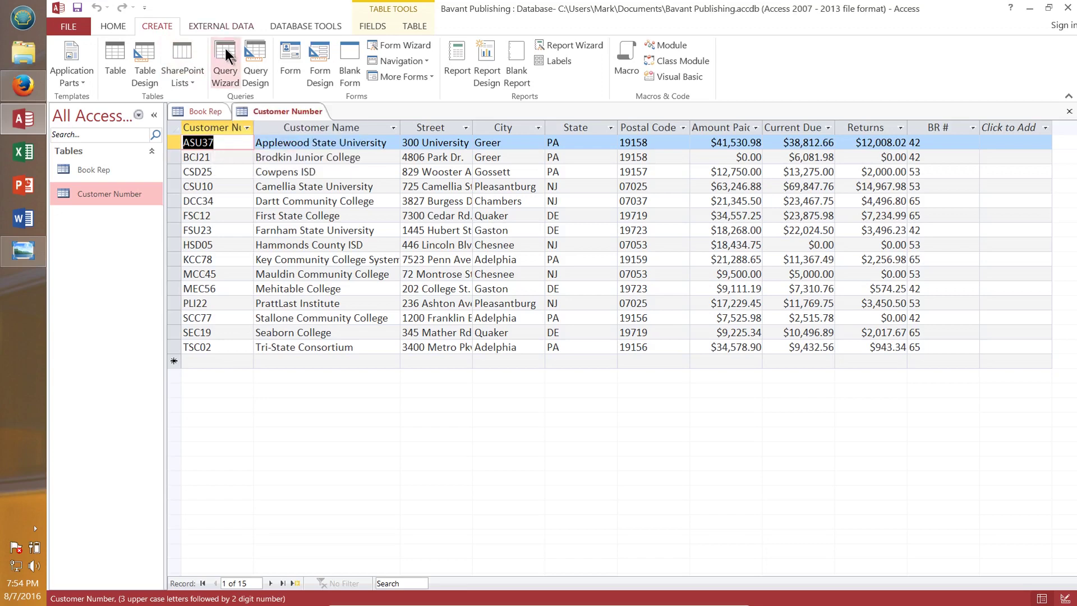
left_click_drag(476, 155, 374, 139)
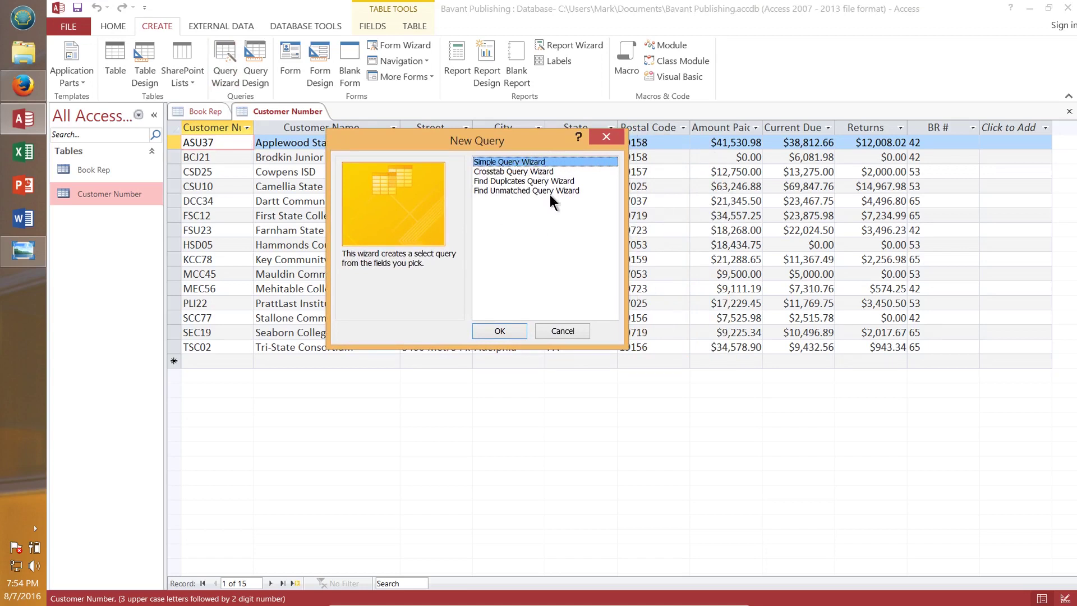
left_click(502, 331)
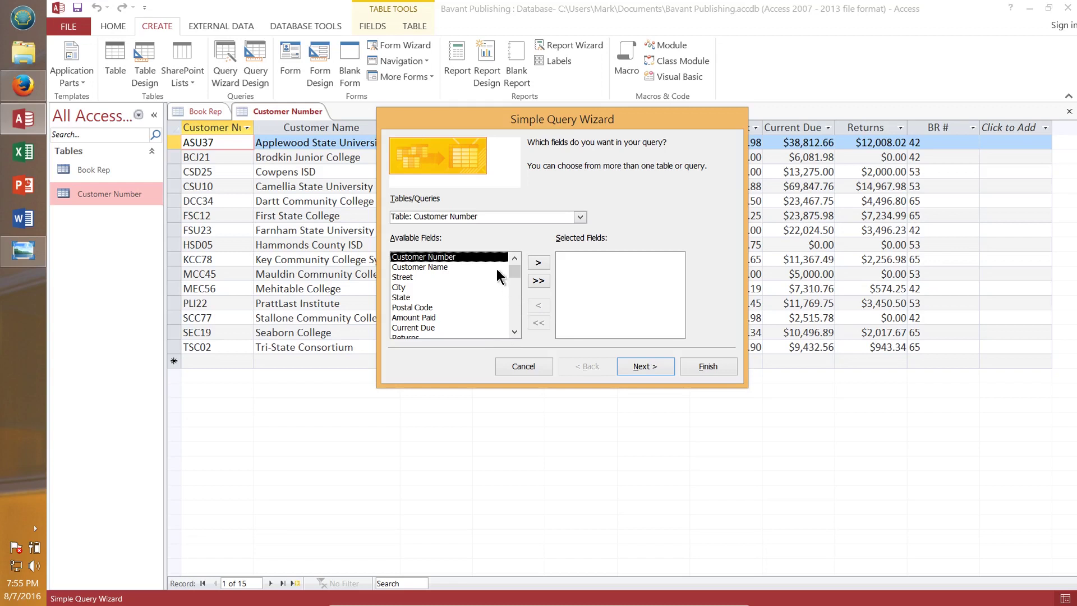
left_click(579, 217)
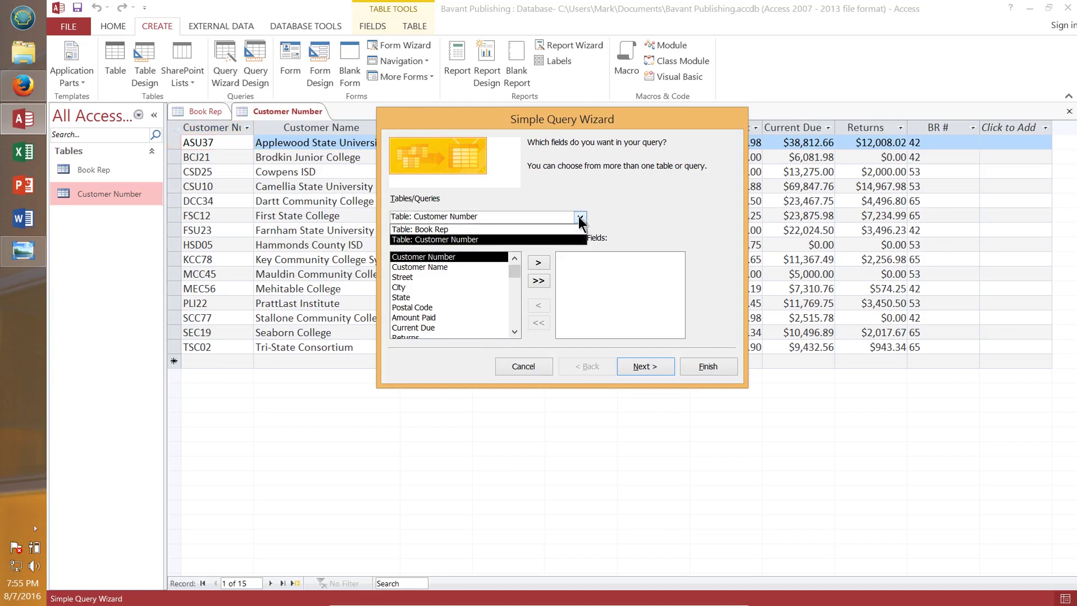
left_click(463, 239)
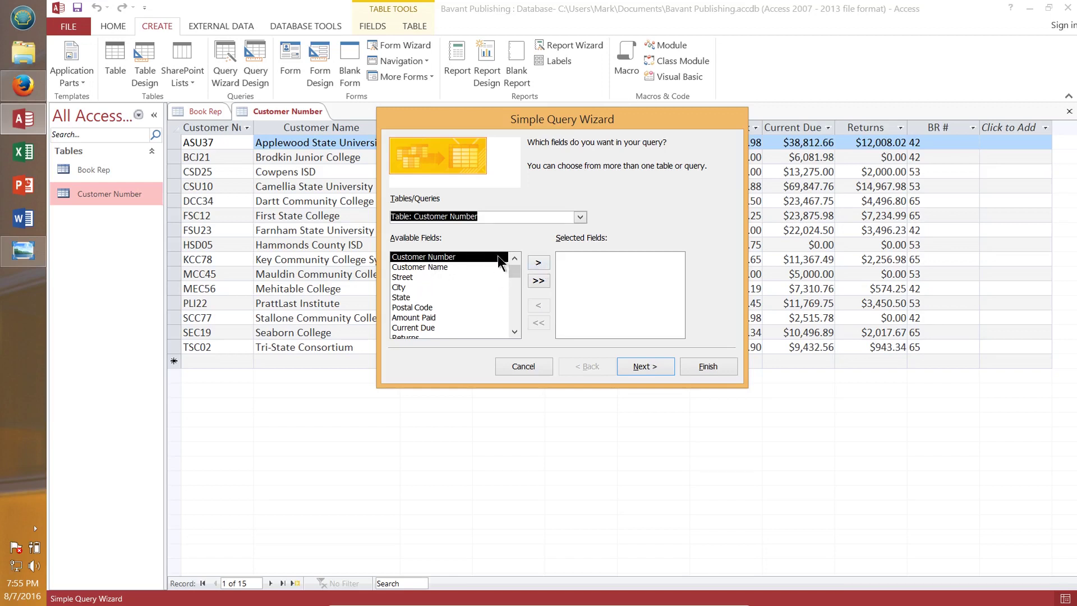
left_click(539, 263)
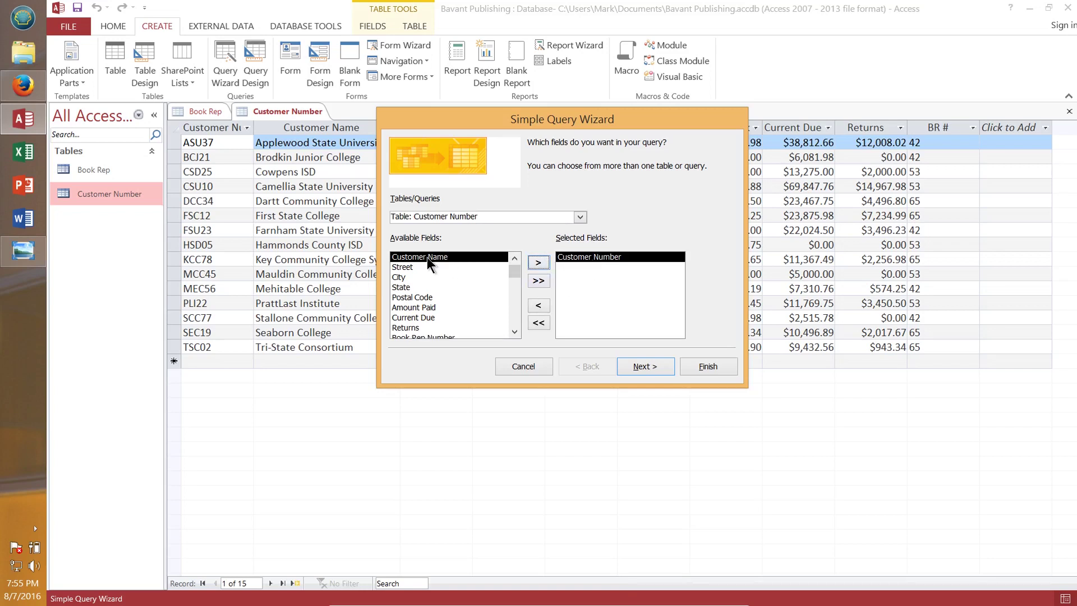
left_click(539, 282)
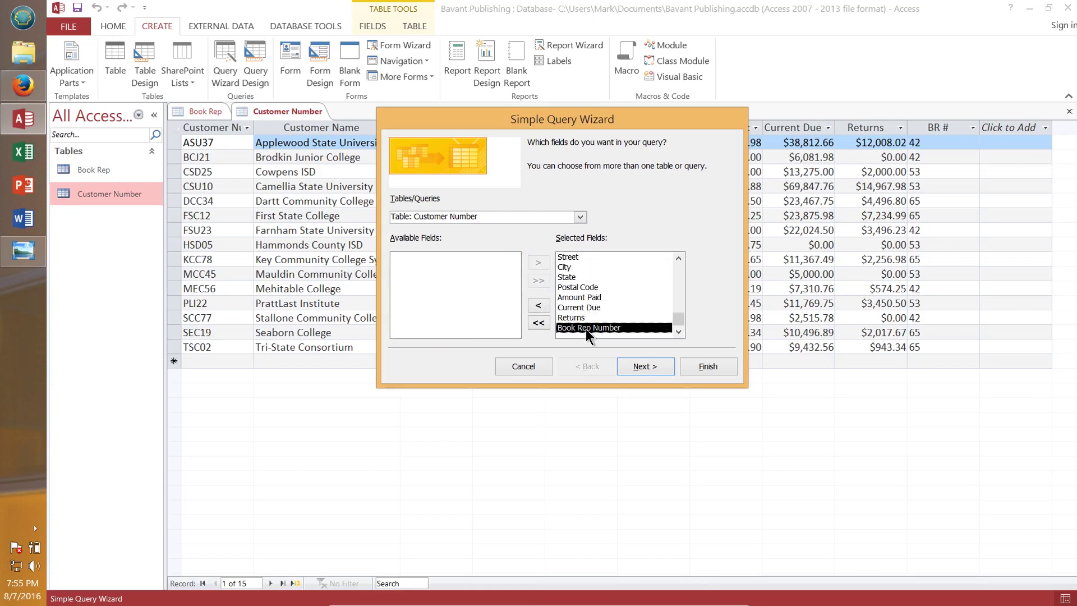
left_click(541, 324)
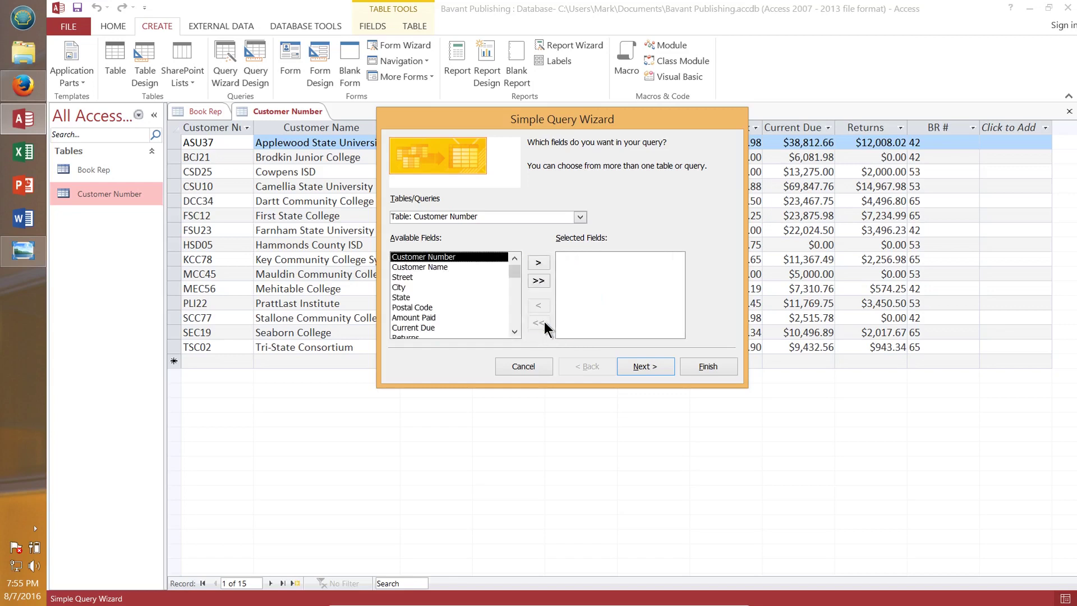
Add Customer Number, Customer Name, Amount Paid, Current Due, Returns and Book Rep Number to the query's selected fields
left_click(537, 263)
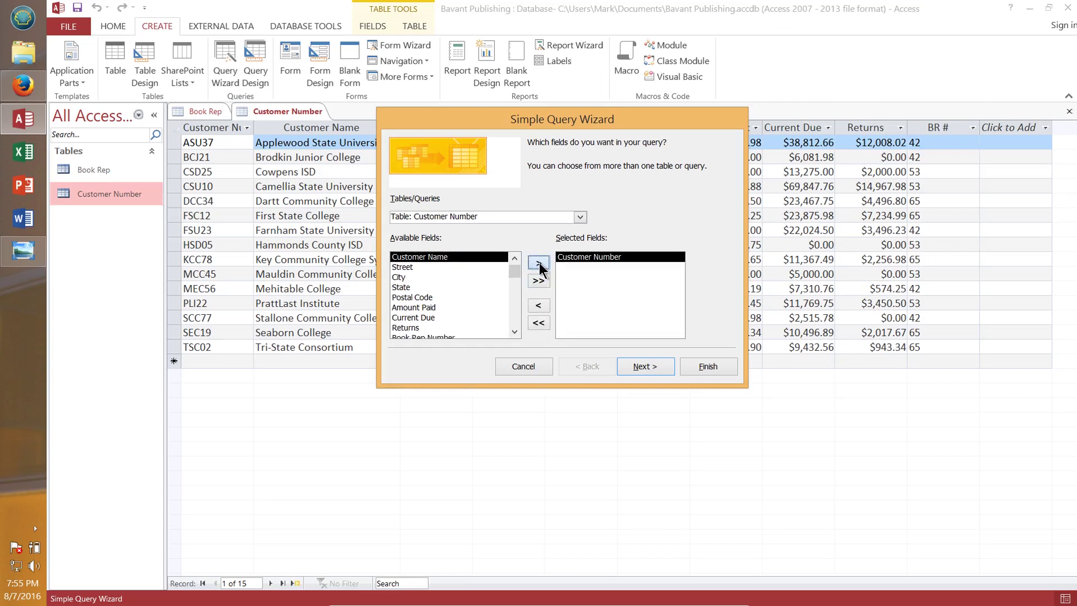
left_click(540, 265)
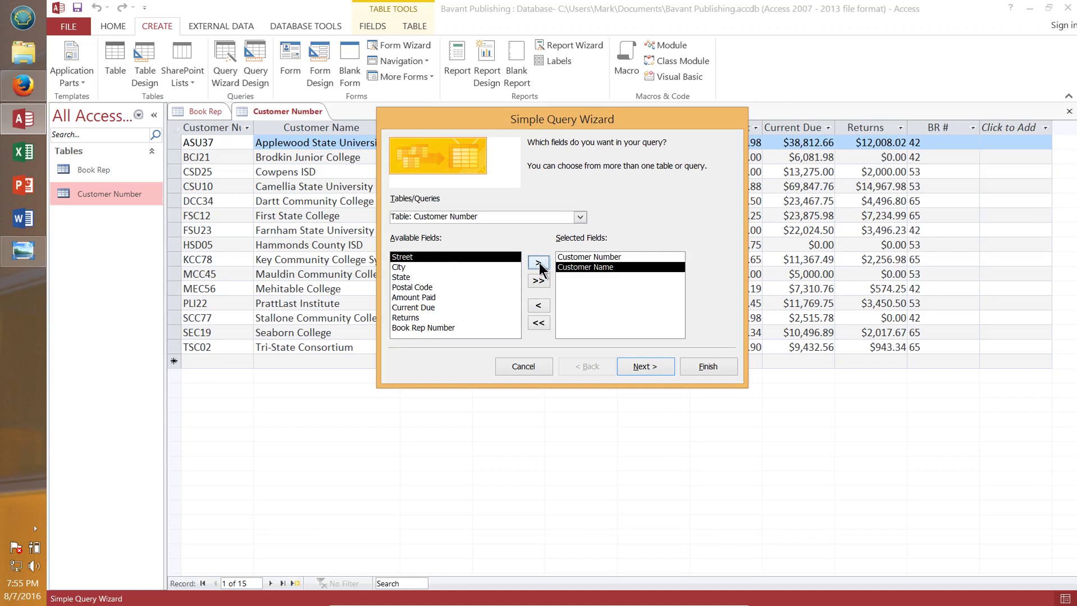
left_click(431, 298)
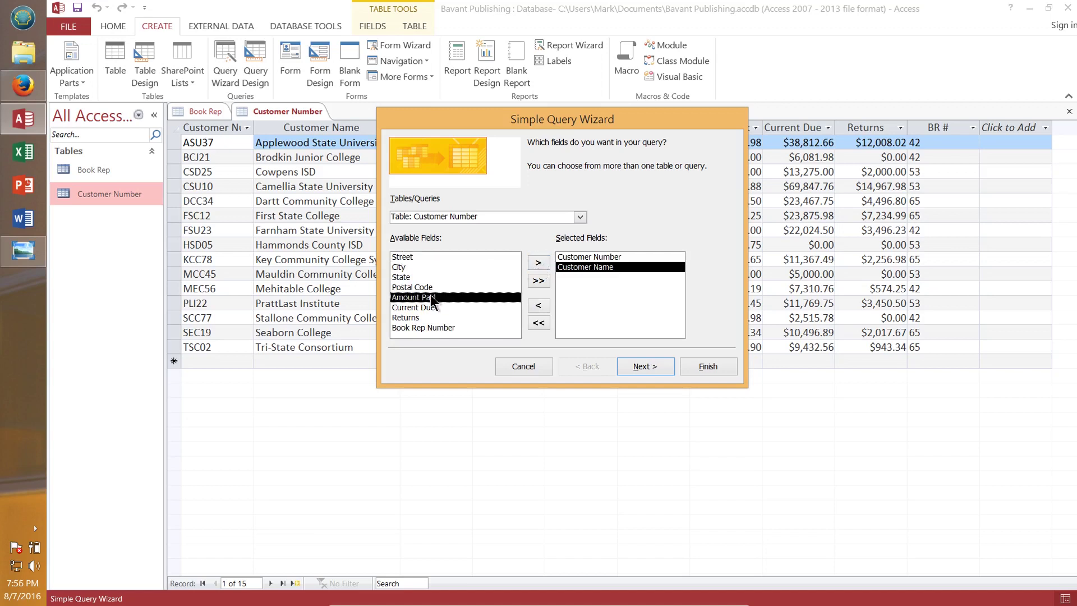
left_click(539, 265)
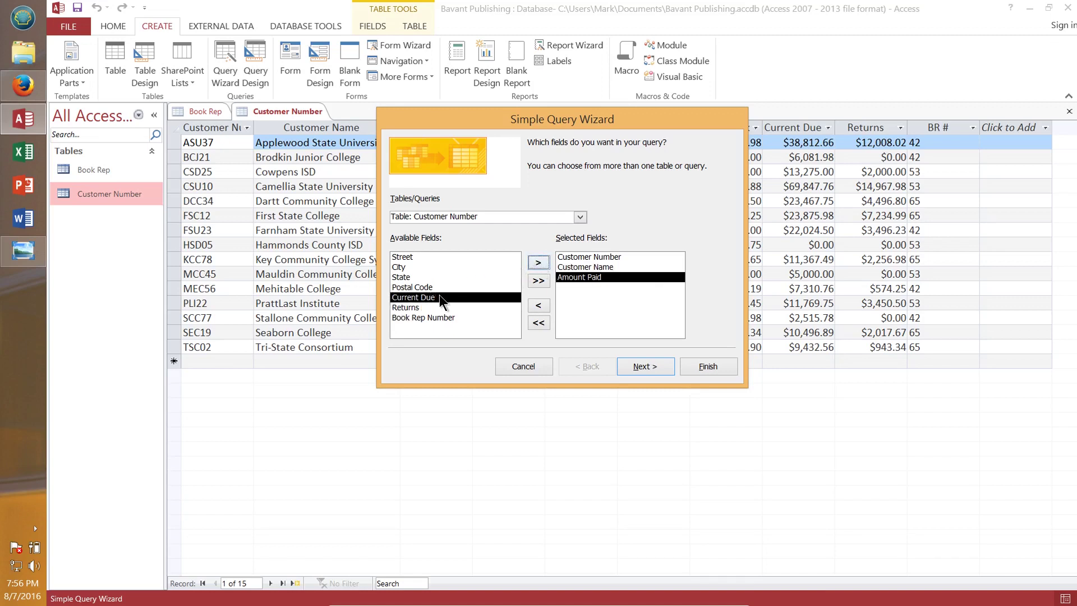
left_click(539, 264)
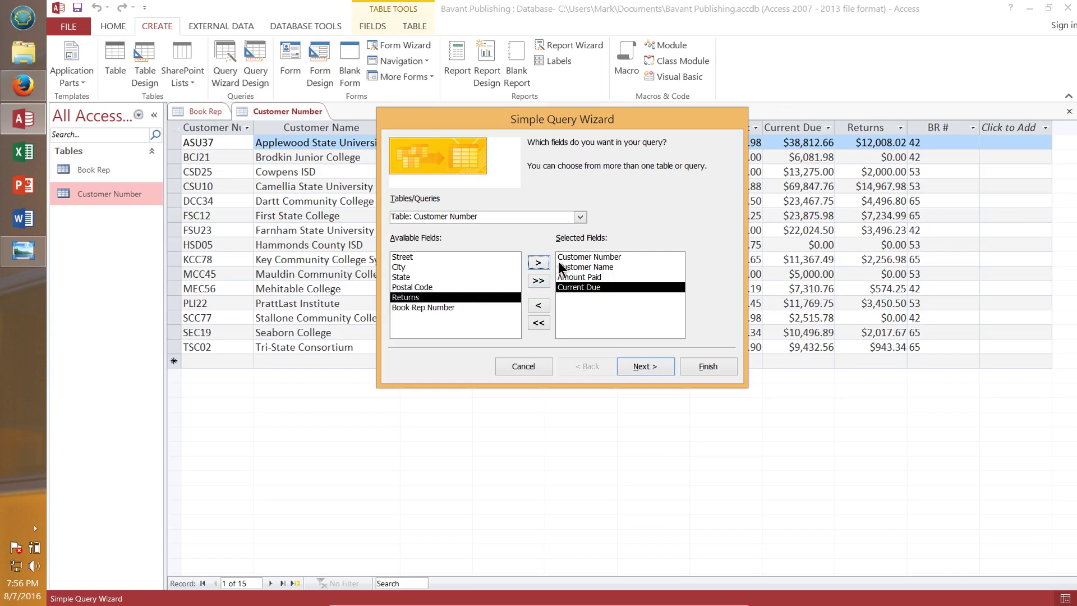
left_click(540, 263)
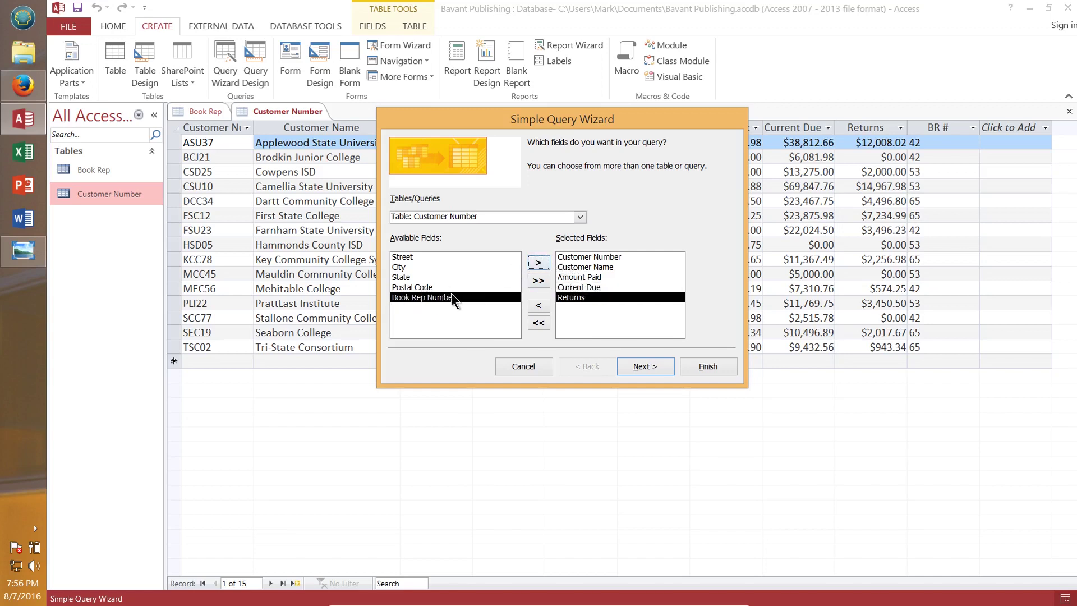
left_click(538, 262)
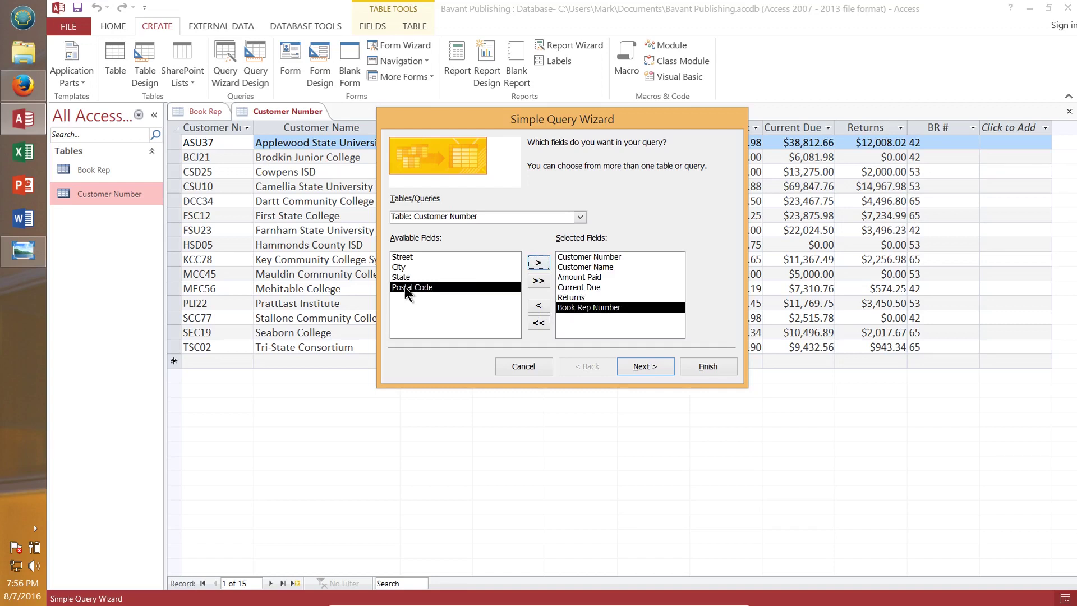
Keep the query as a detail query, title it "Customer Query", and finish the wizard to view its information
left_click(644, 370)
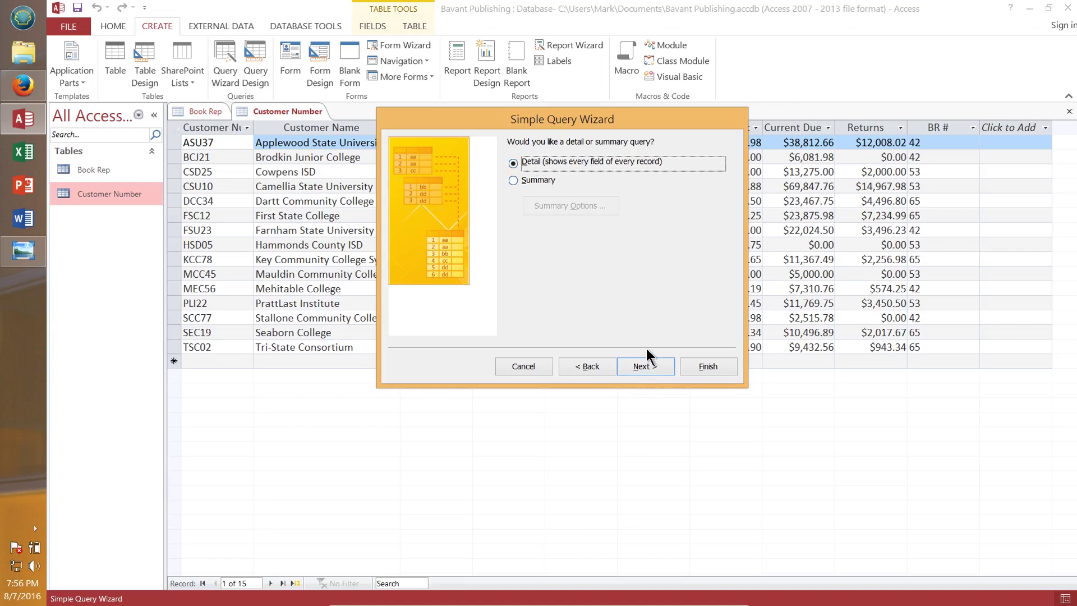
left_click(655, 369)
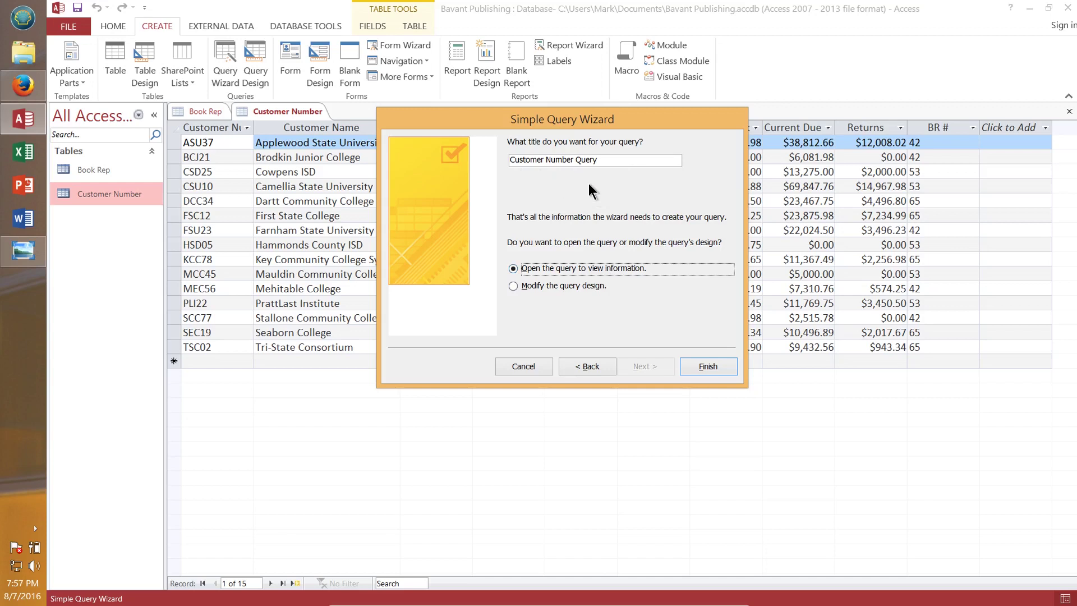
double_click(583, 160)
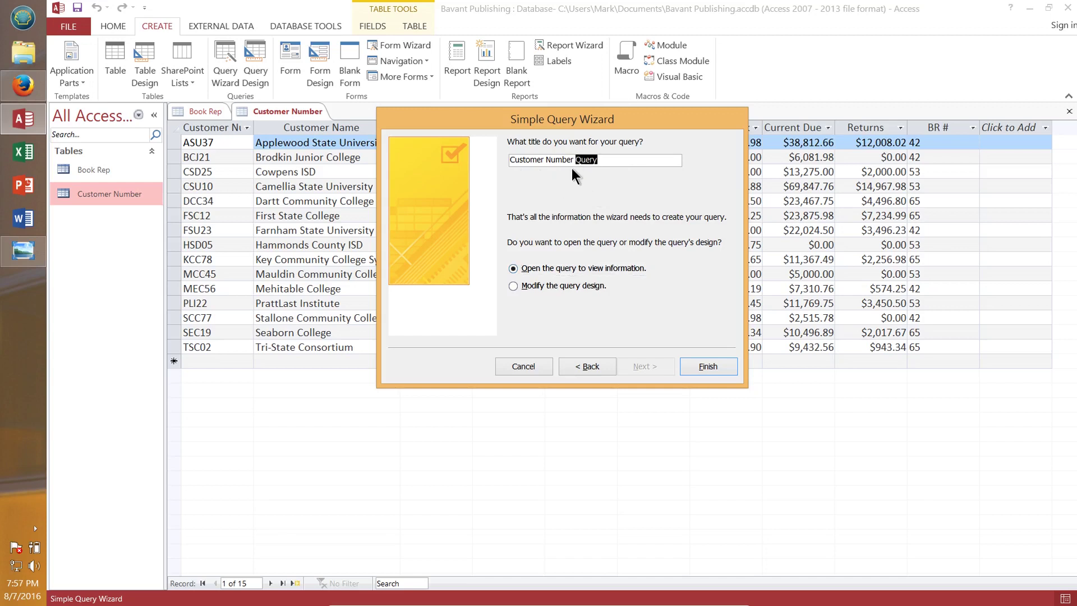
left_click(573, 162)
key("BackSpace")
key("BackSpace")
key("BackSpace")
key("BackSpace")
left_click(707, 367)
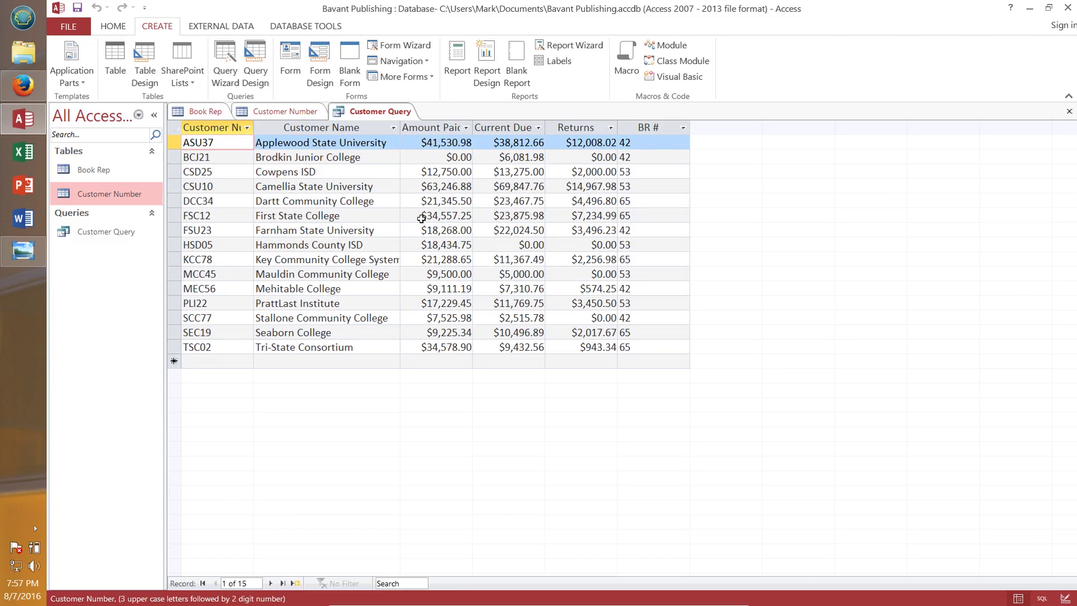
Sort the Customer Query by Returns from largest to smallest, and close the query without saving its design changes
left_click(610, 129)
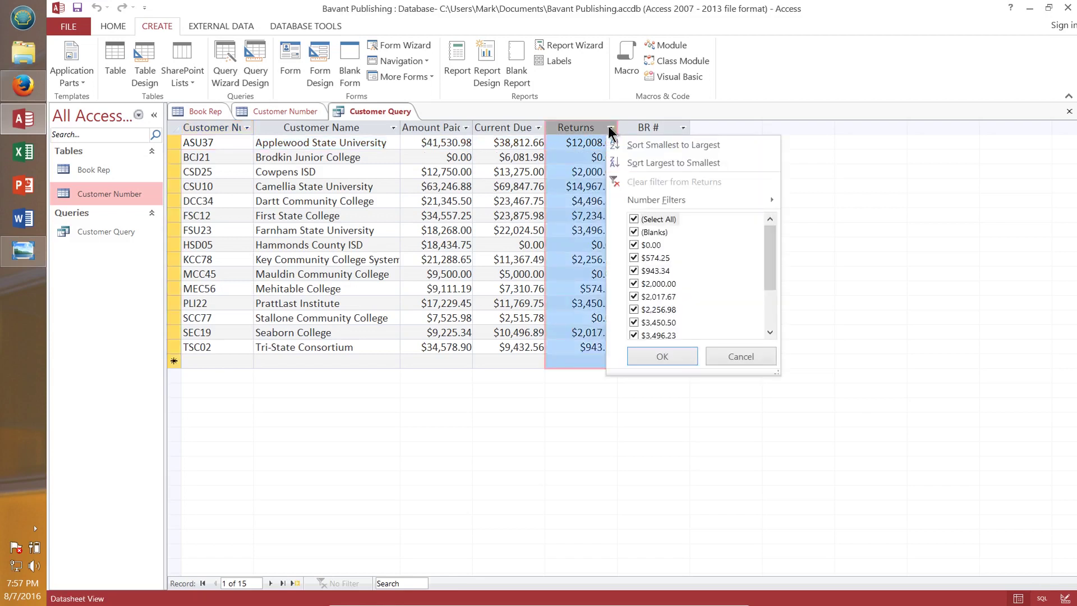
left_click(641, 163)
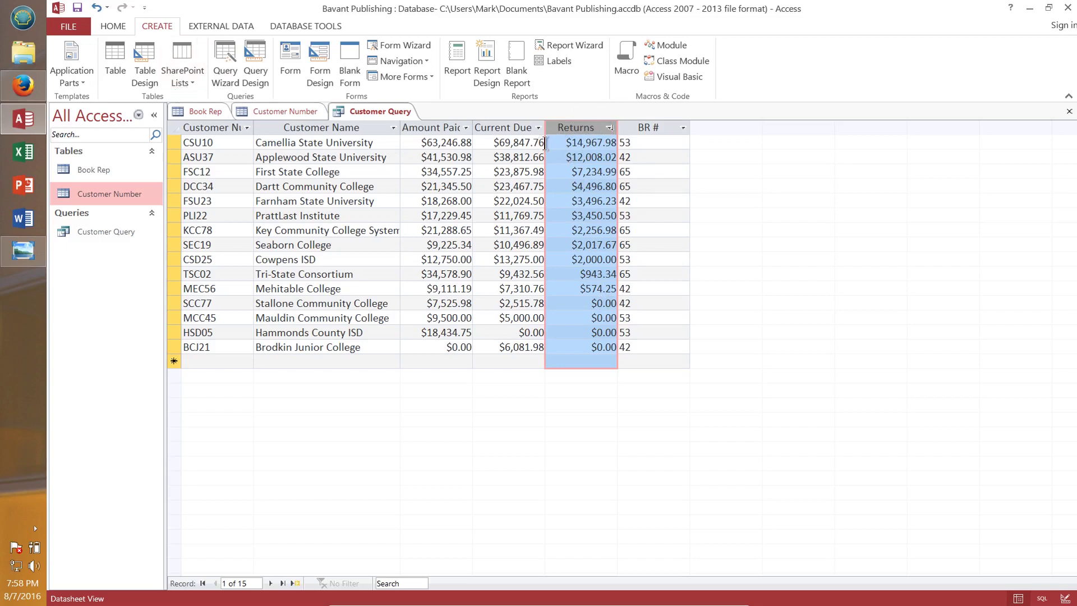
left_click(610, 129)
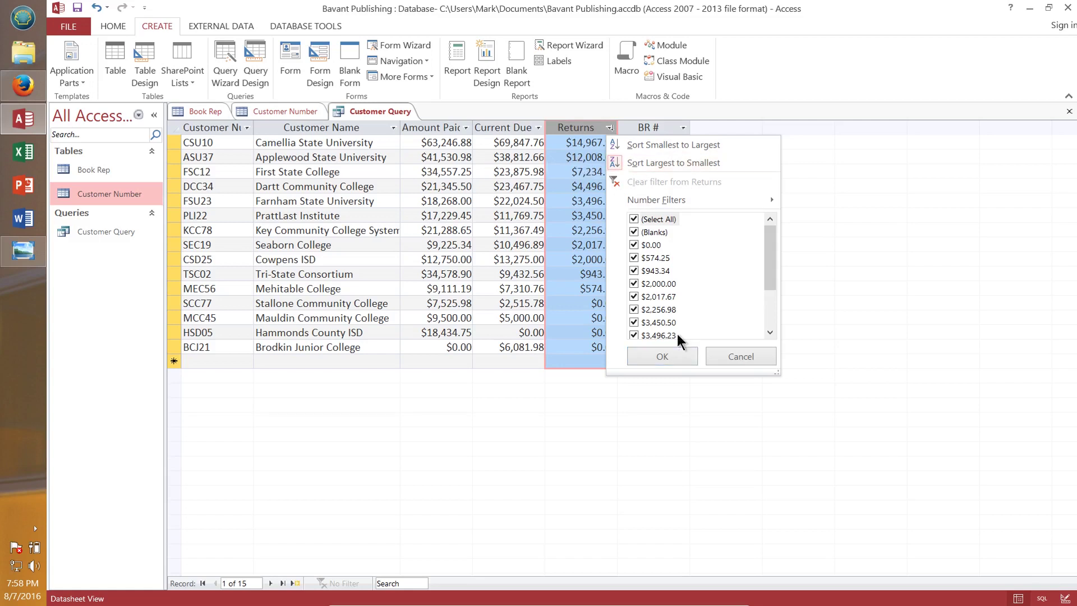
left_click(730, 355)
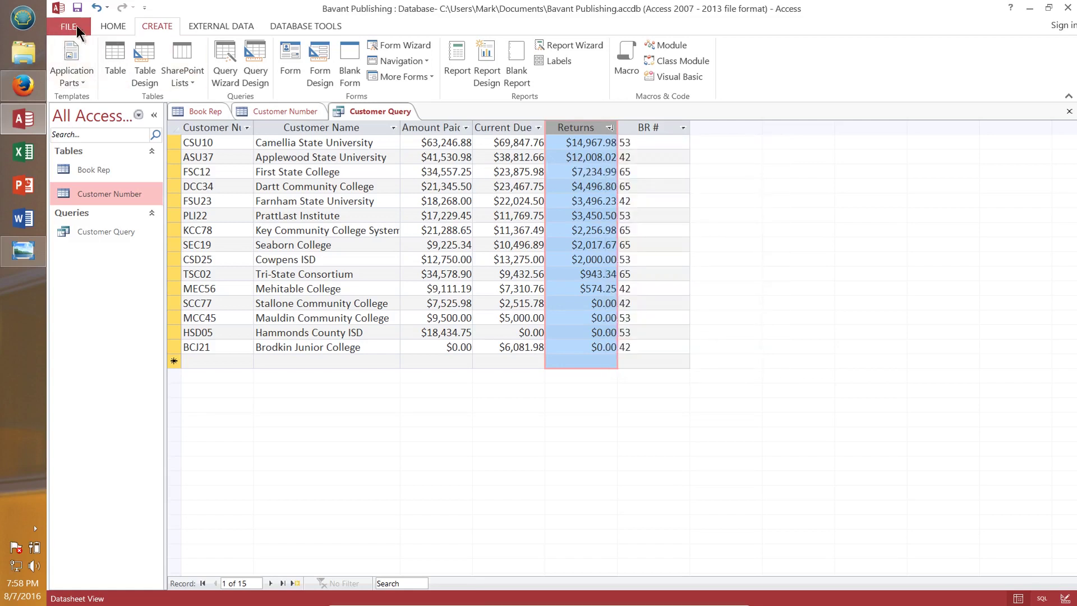
left_click(1068, 111)
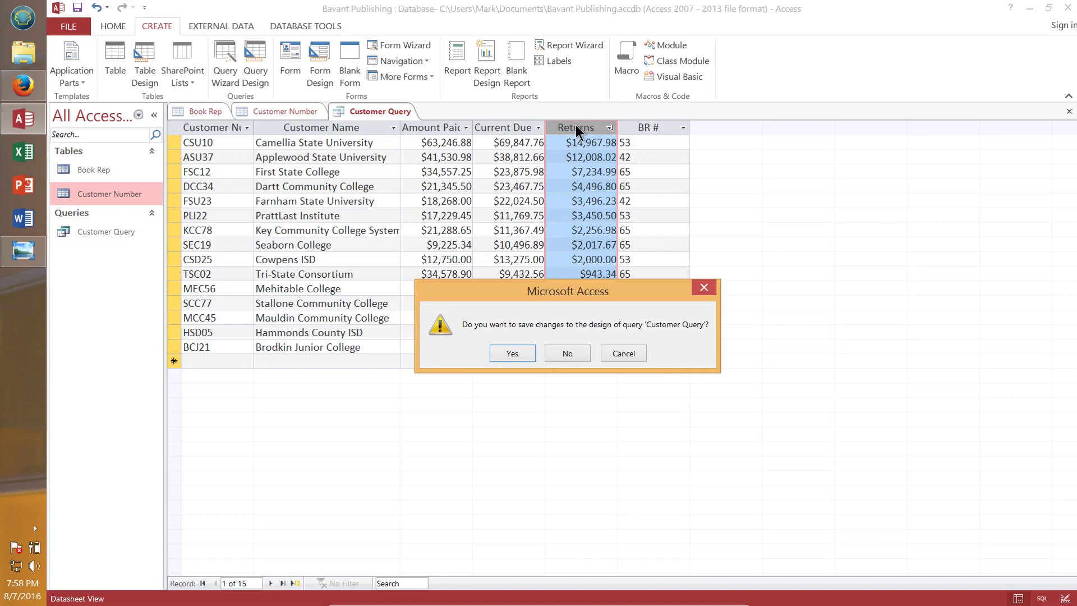
left_click(565, 353)
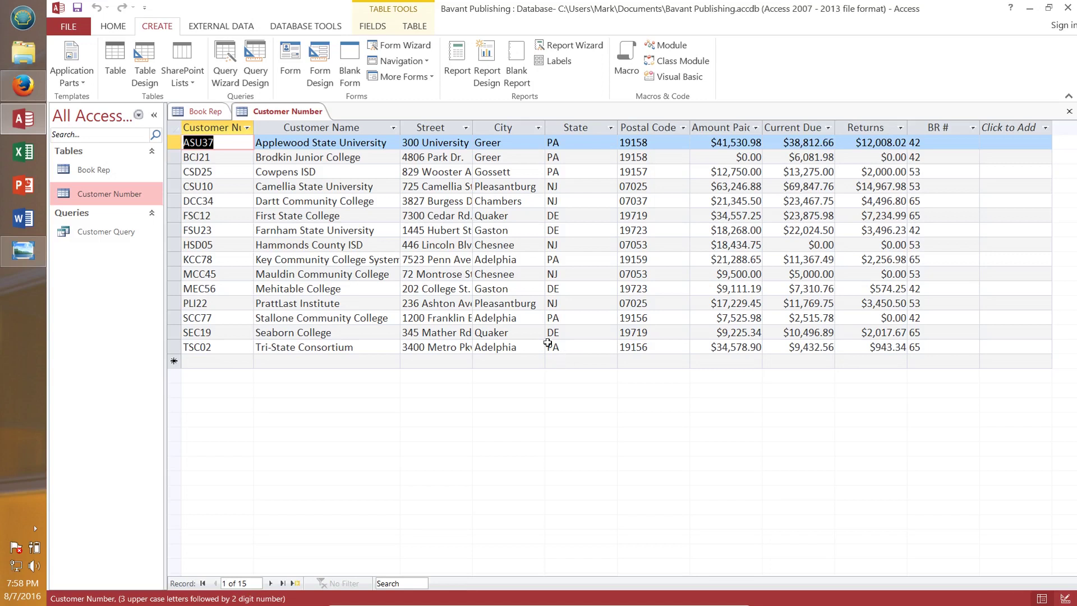
Open the Customer Query in Design view, set the Book Rep Number criteria to 53, and run the query
left_click(93, 232)
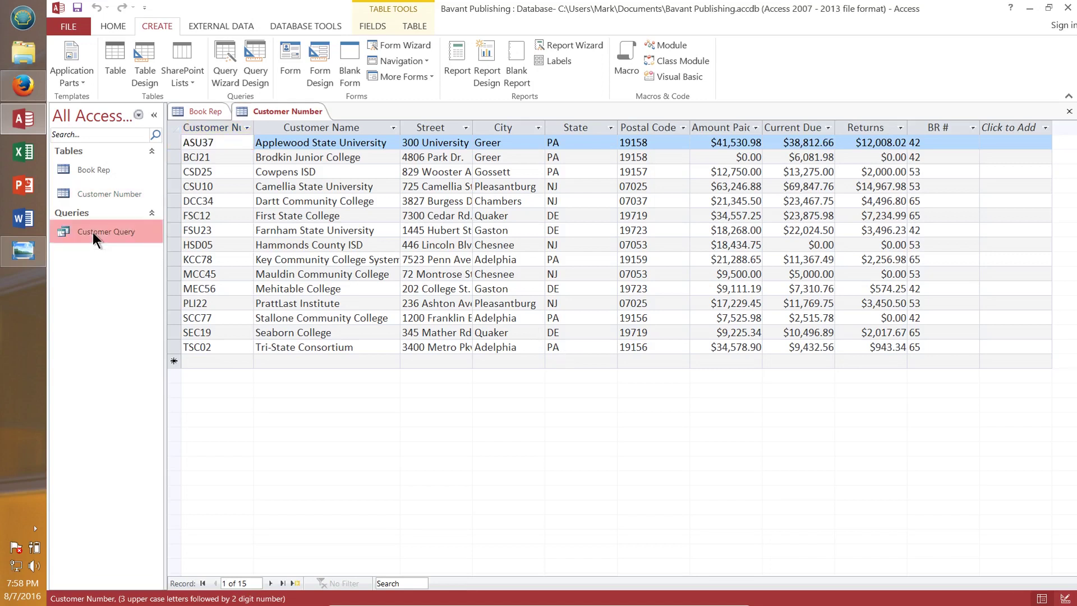
double_click(93, 232)
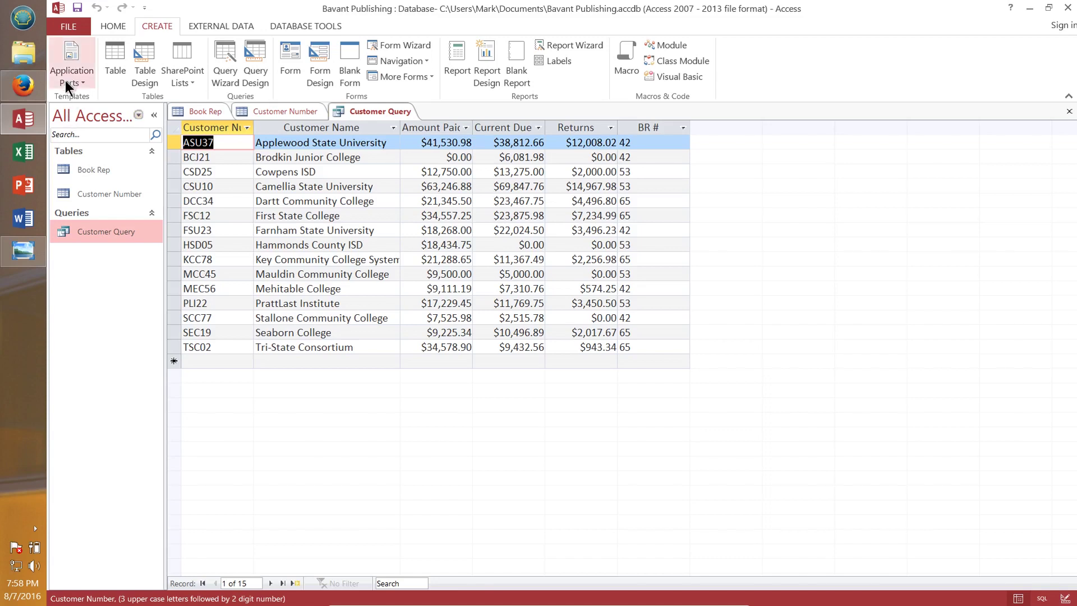
left_click(112, 25)
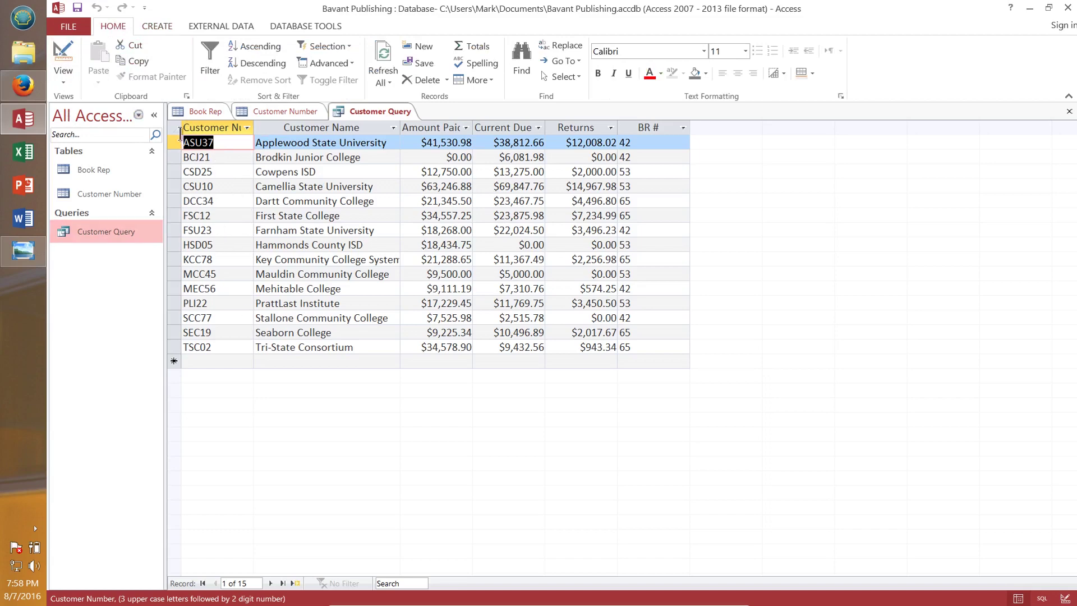
left_click(64, 60)
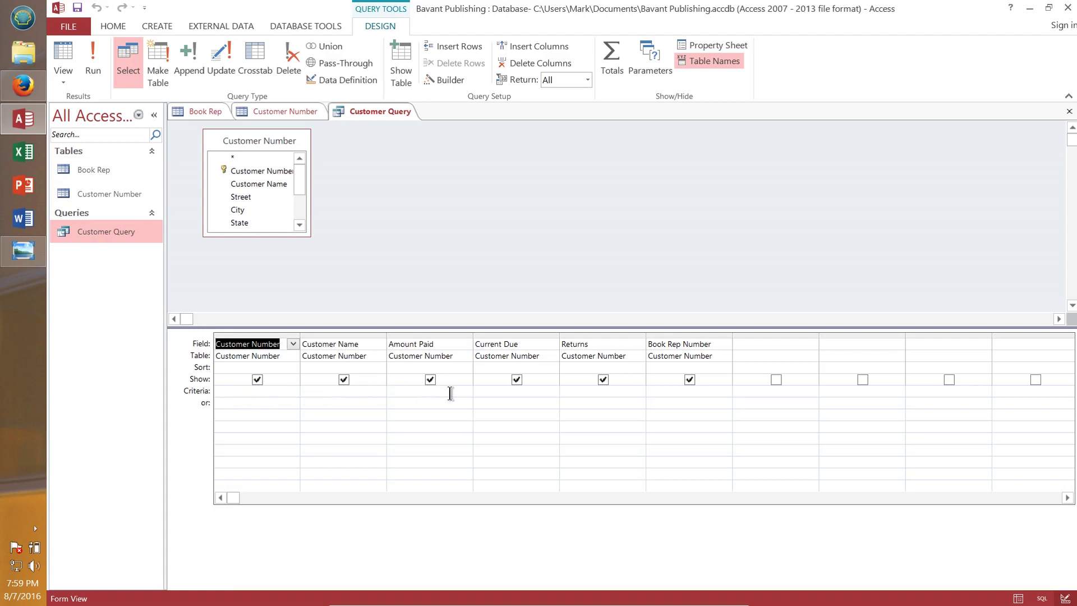
left_click(683, 393)
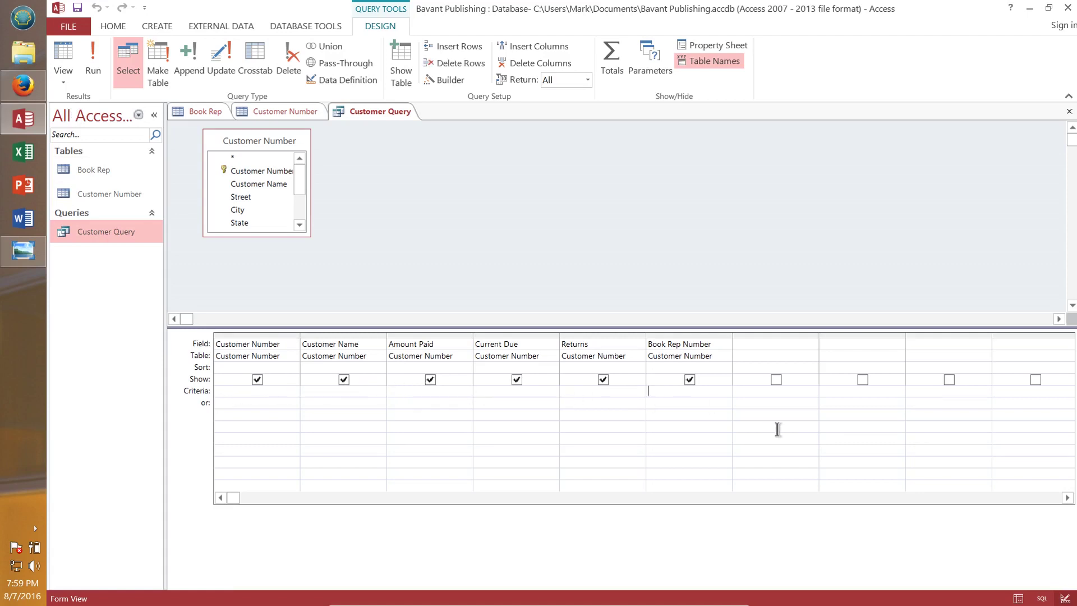
type("53")
left_click(93, 62)
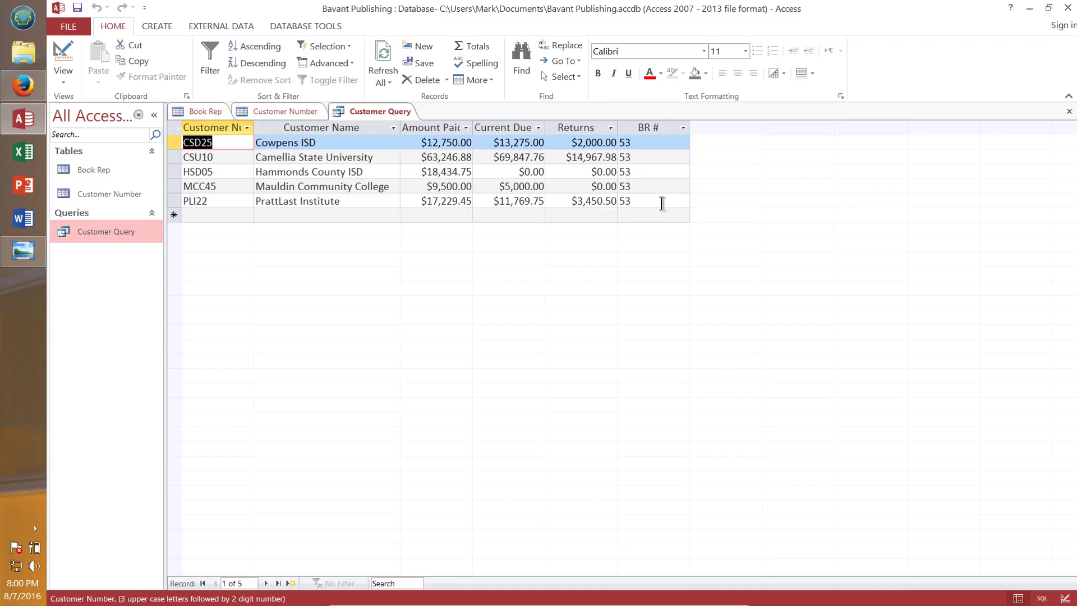
Try to save the filtered query as a new query object named "Cust. for BR 53"
left_click(71, 27)
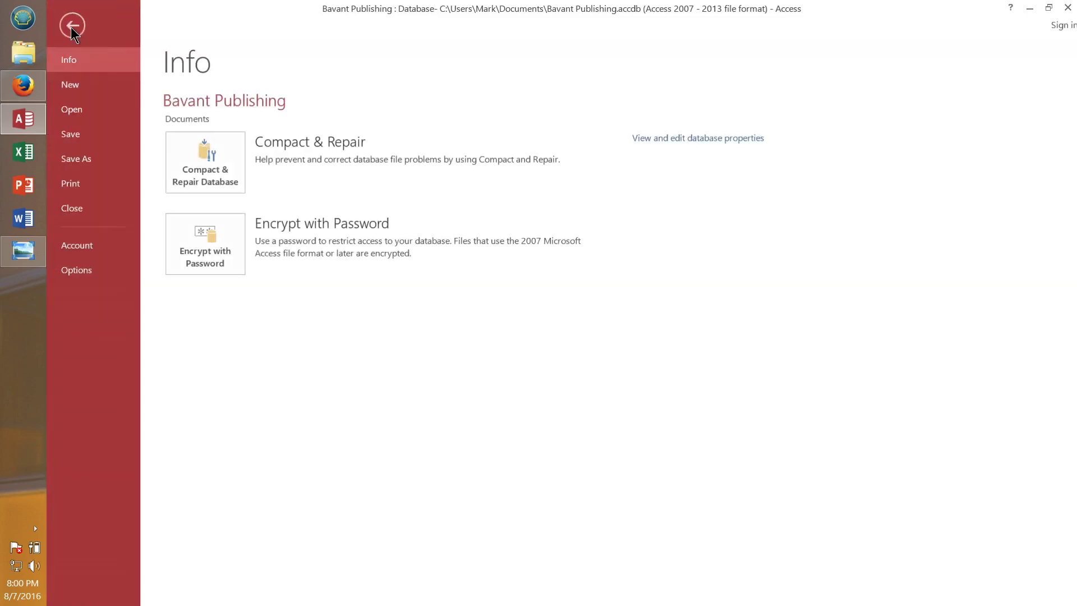
left_click(87, 163)
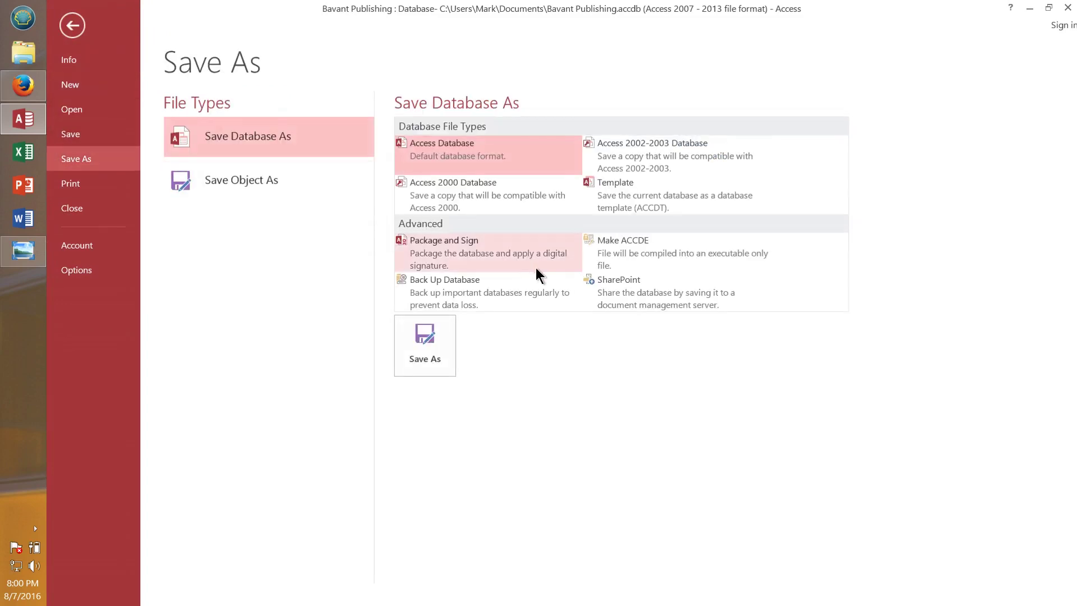
left_click(254, 181)
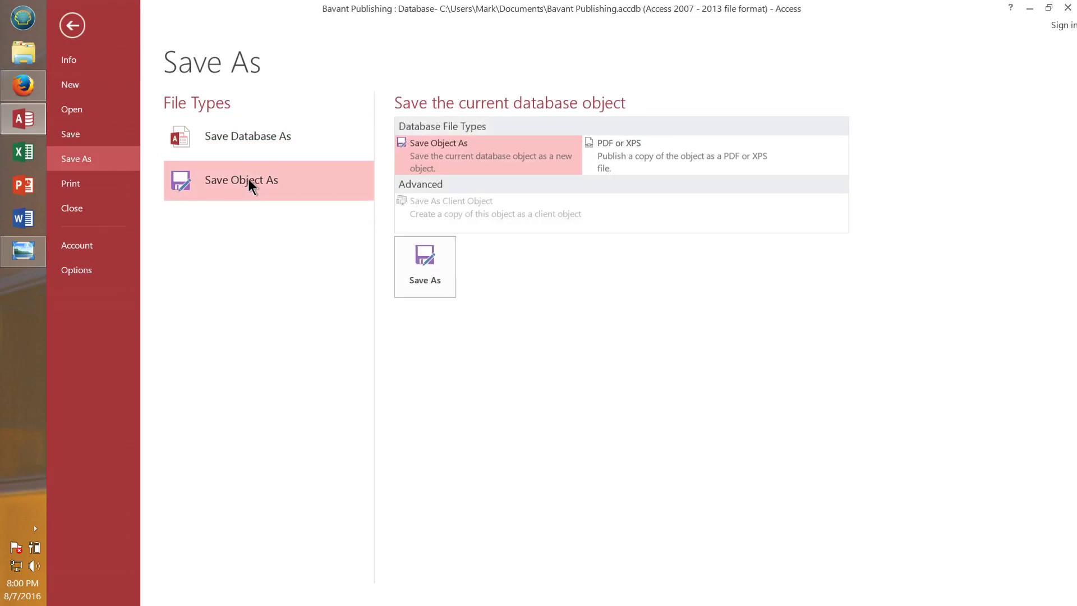
left_click(434, 282)
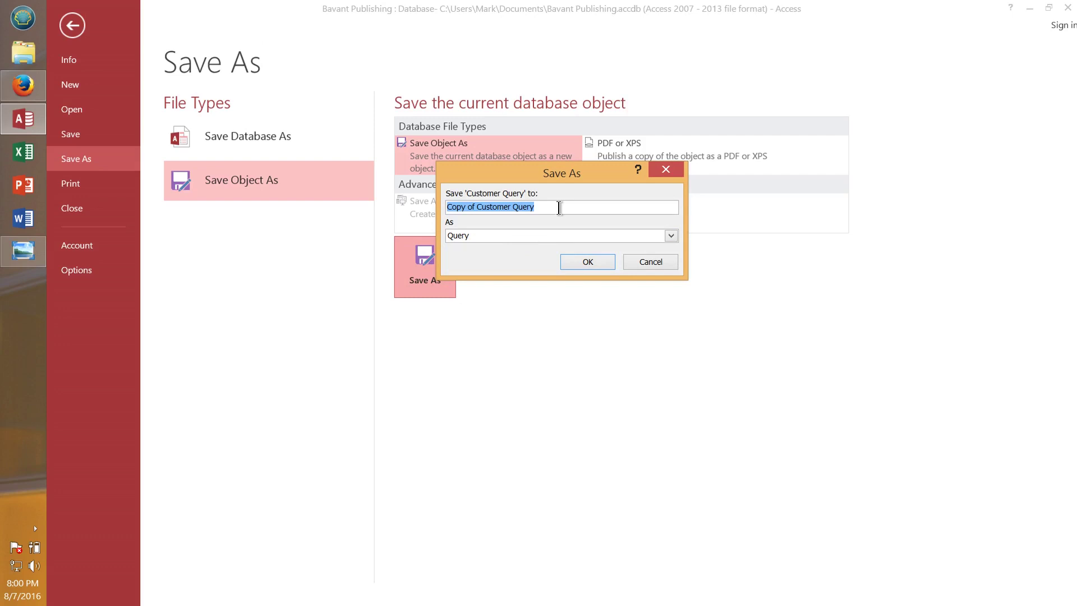
type("Cust. ")
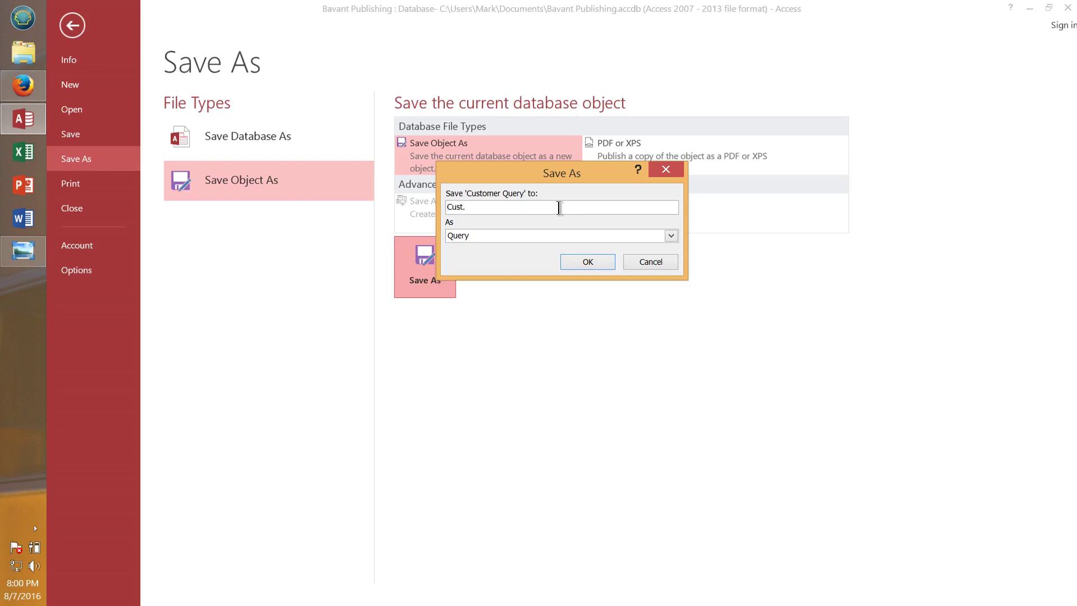
type("for BR 53")
left_click(586, 262)
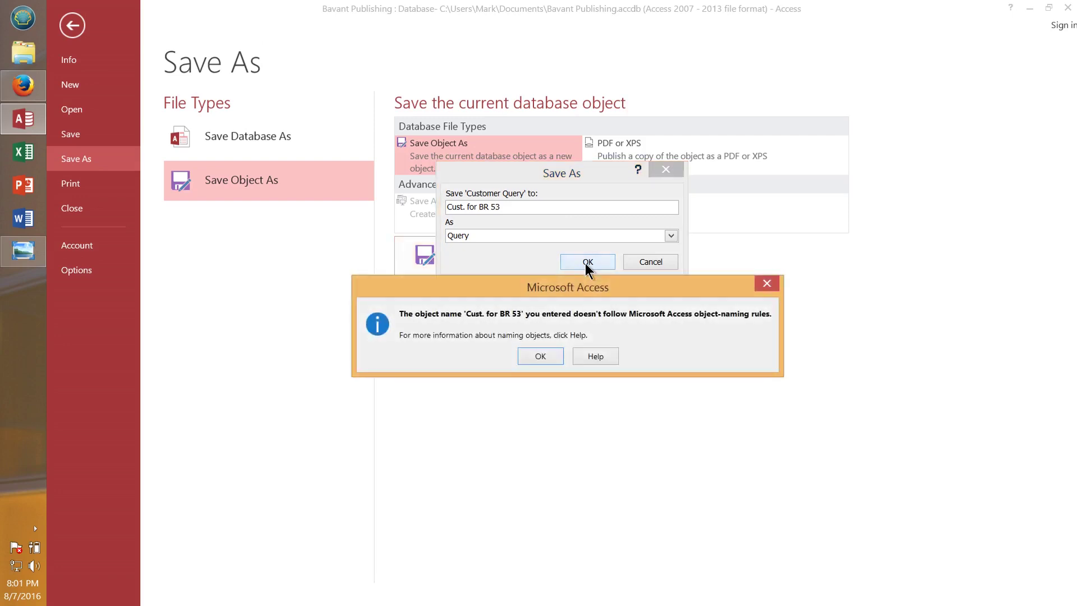
left_click(539, 357)
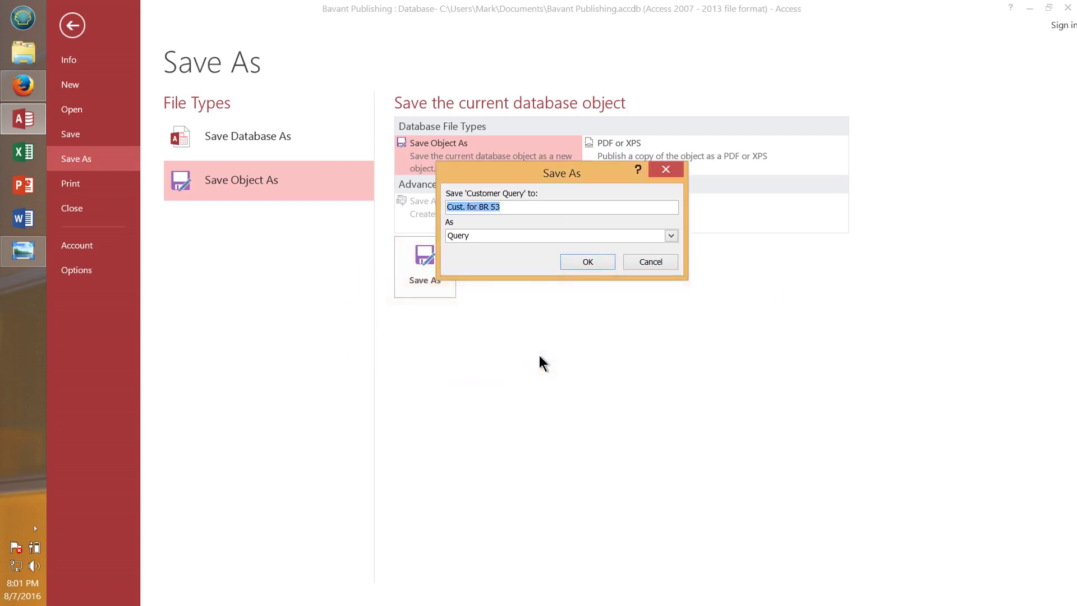
Remove the period from the new object's name, save the query as "Cust for BR 53", and close it
key("End")
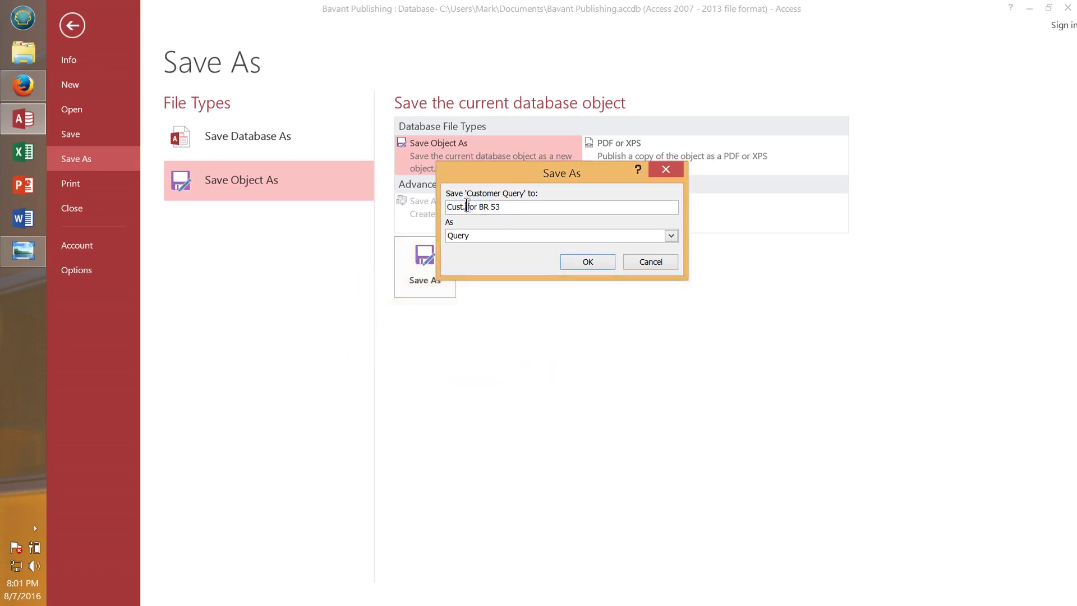
key("BackSpace")
left_click(587, 262)
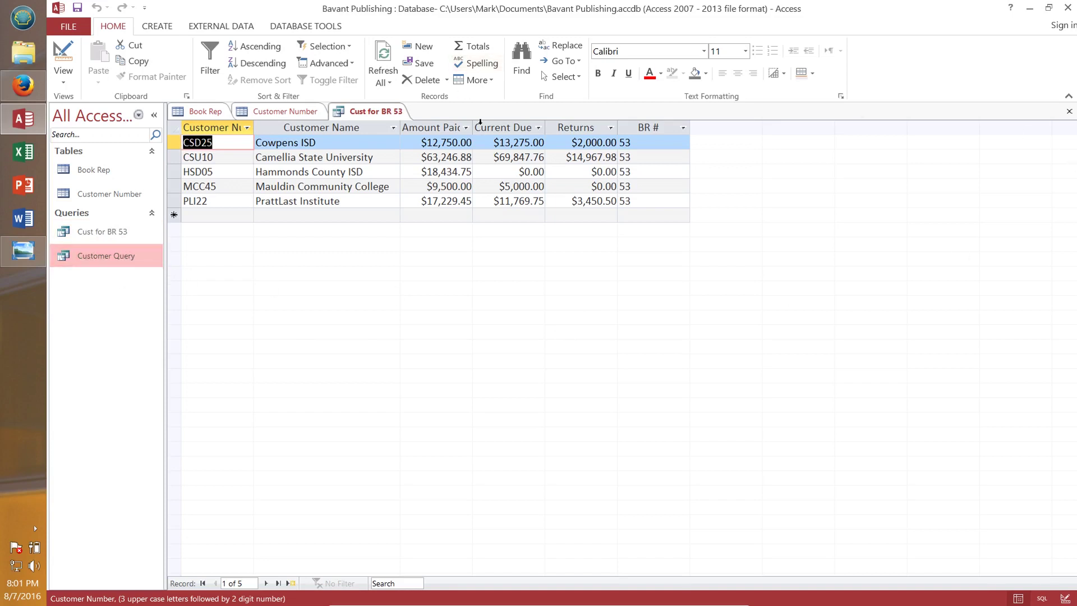
left_click(1067, 113)
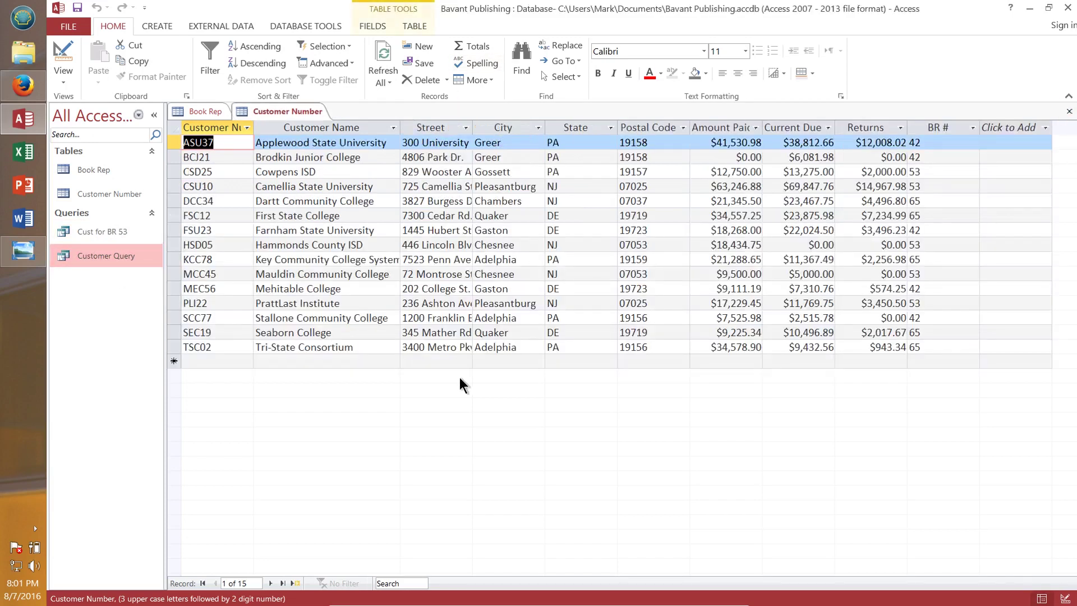
Open the original Customer Query to review its records, close it, and open the Cust for BR 53 query
left_click(88, 258)
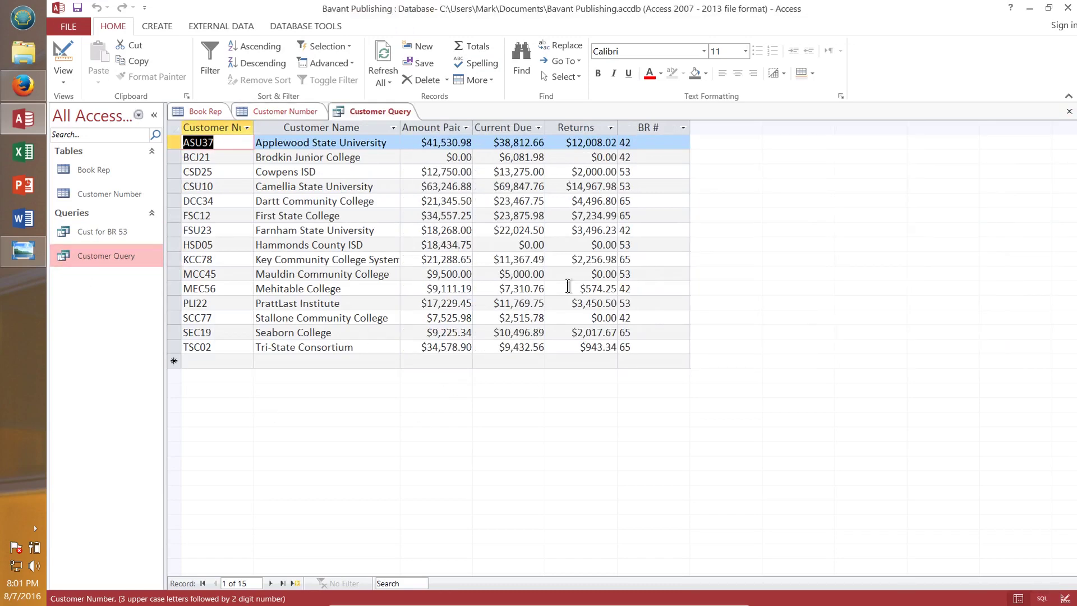
left_click(1069, 113)
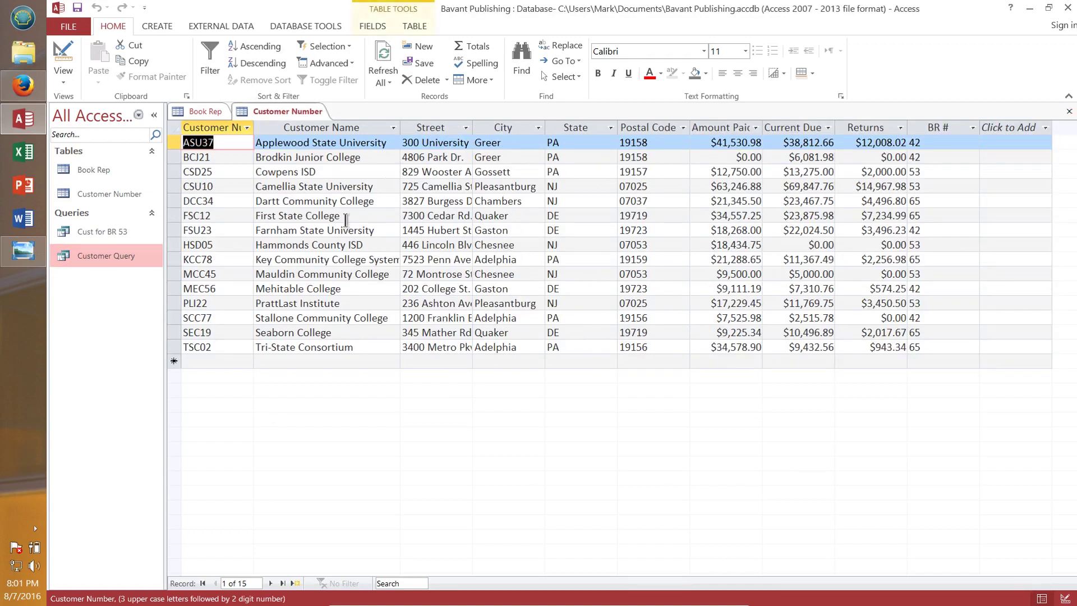
double_click(96, 233)
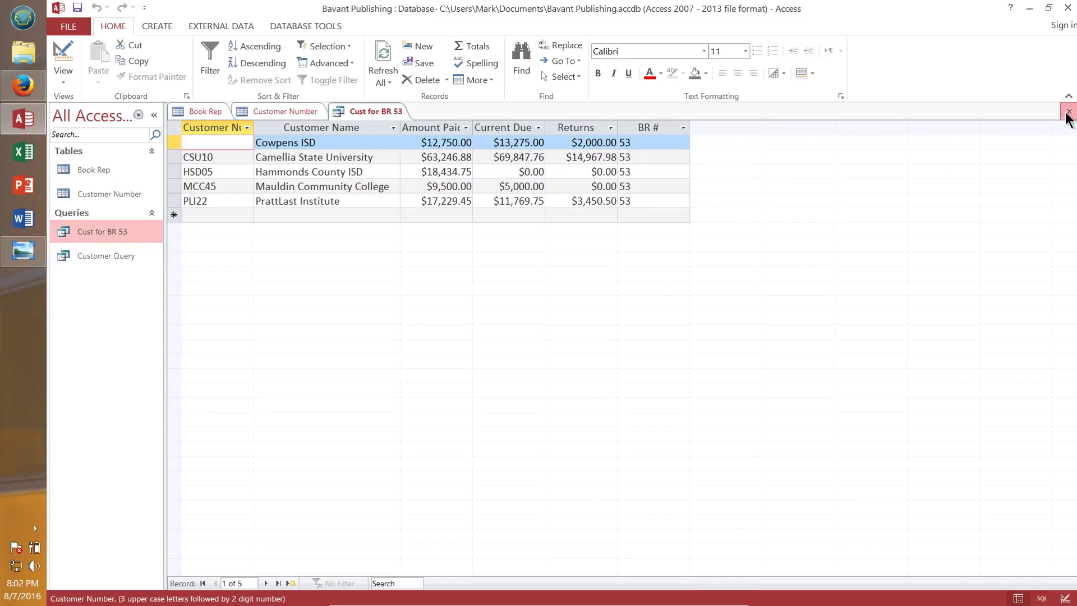
Close the Cust for BR 53 query and the Customer Number and Book Rep tables
left_click(1068, 112)
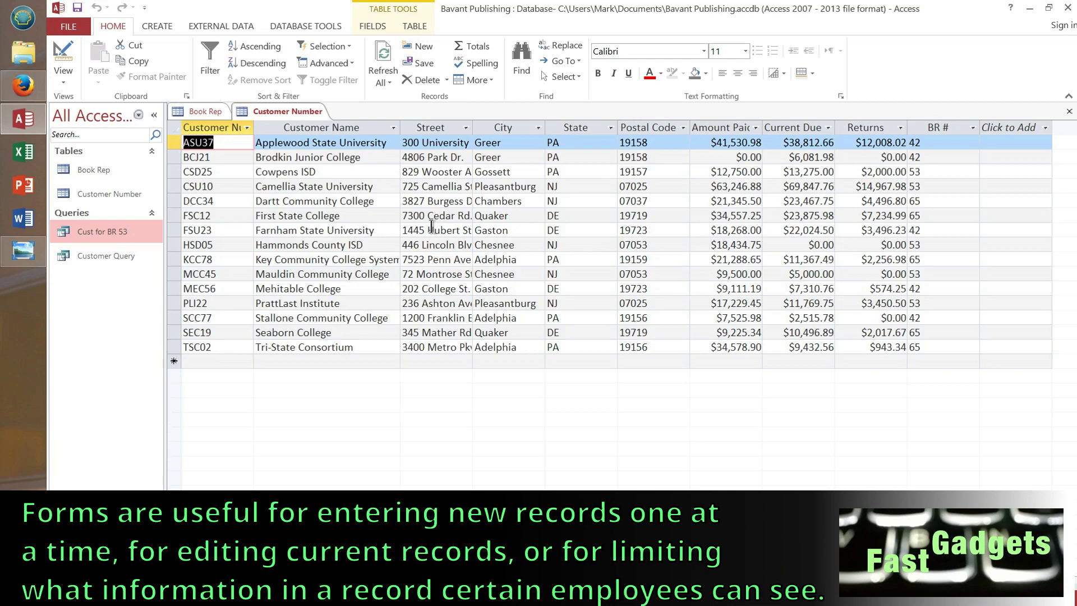
left_click(1065, 112)
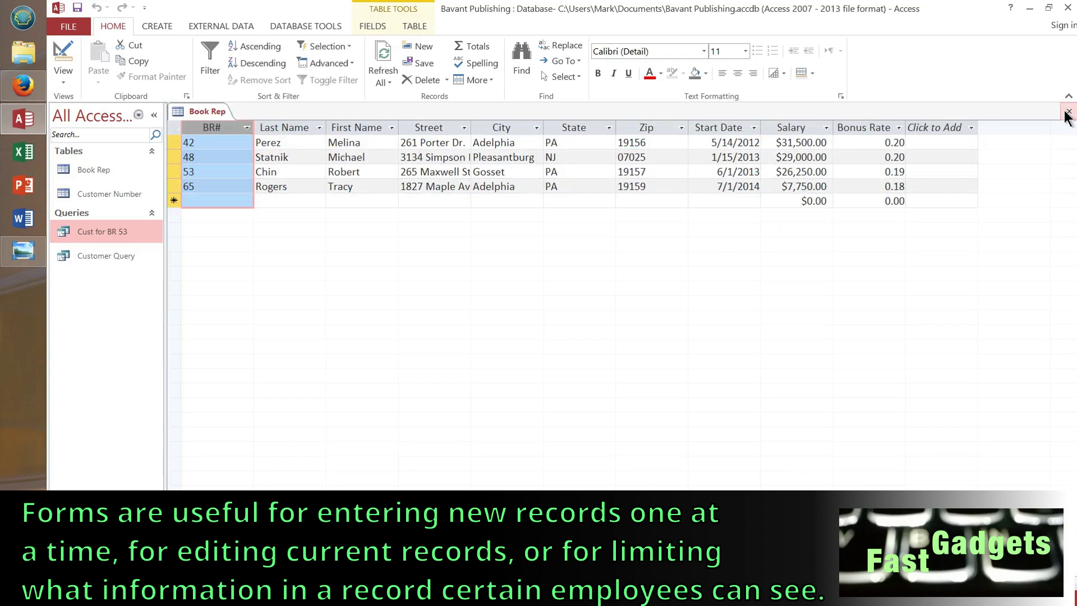
left_click(1064, 112)
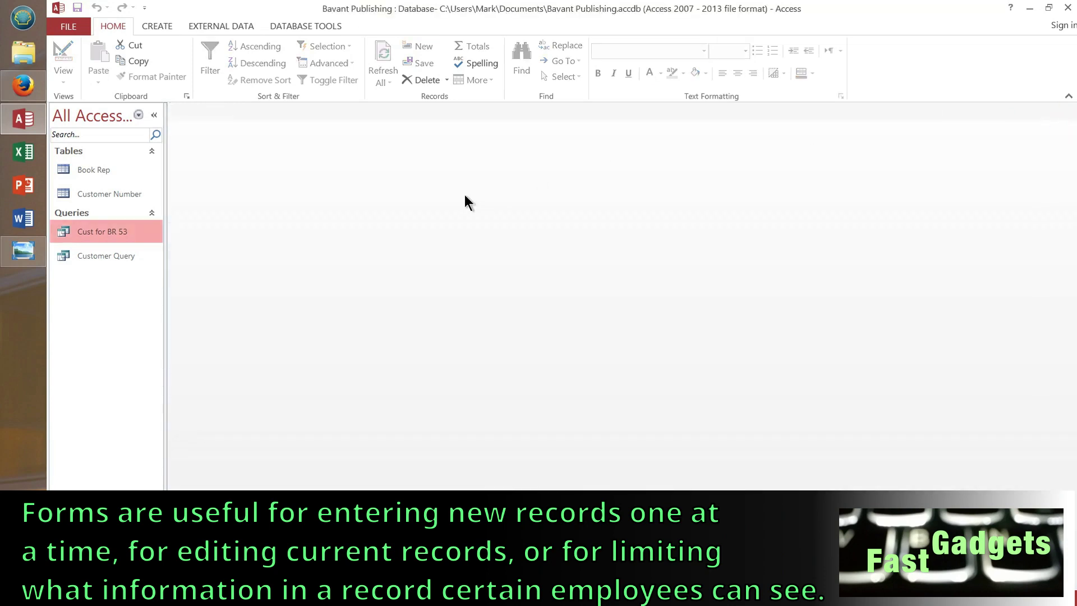
left_click(156, 26)
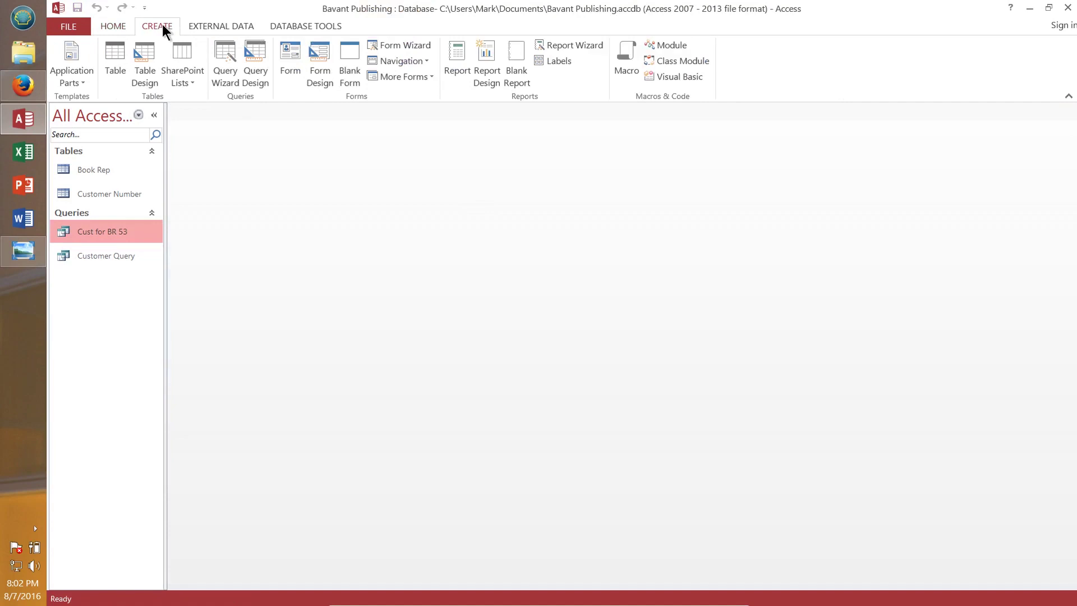
left_click(290, 55)
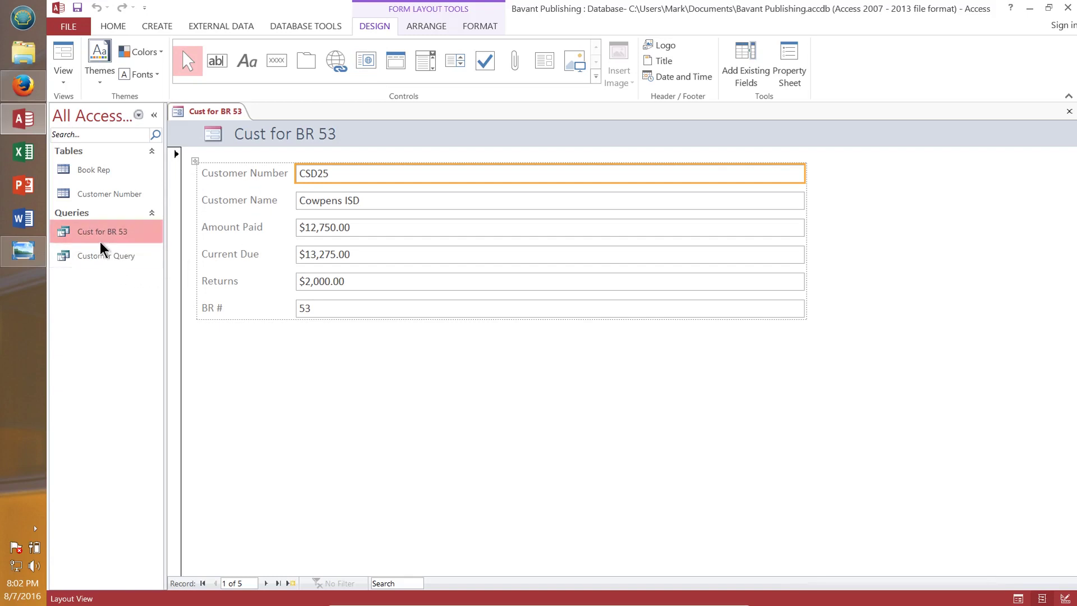
left_click(1067, 112)
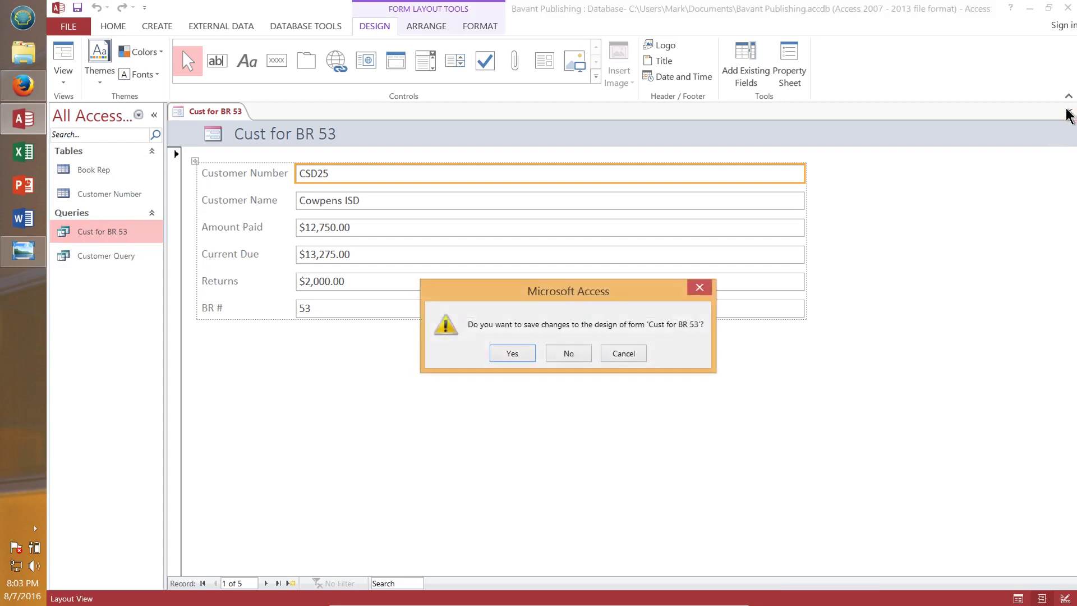
left_click(568, 355)
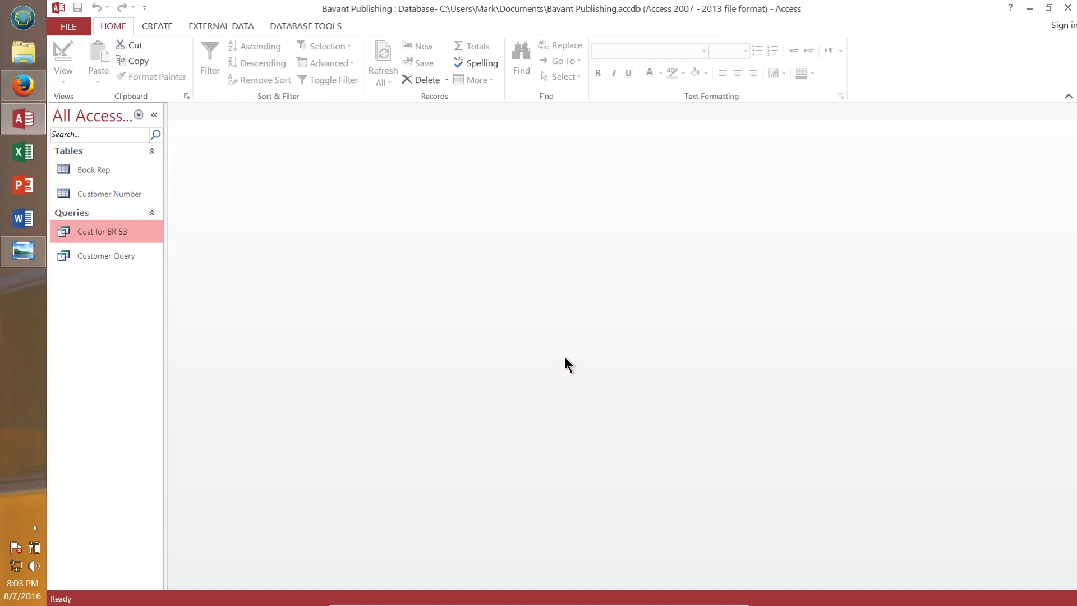
Rename the Customer Number table to "Customer"
left_click(92, 195)
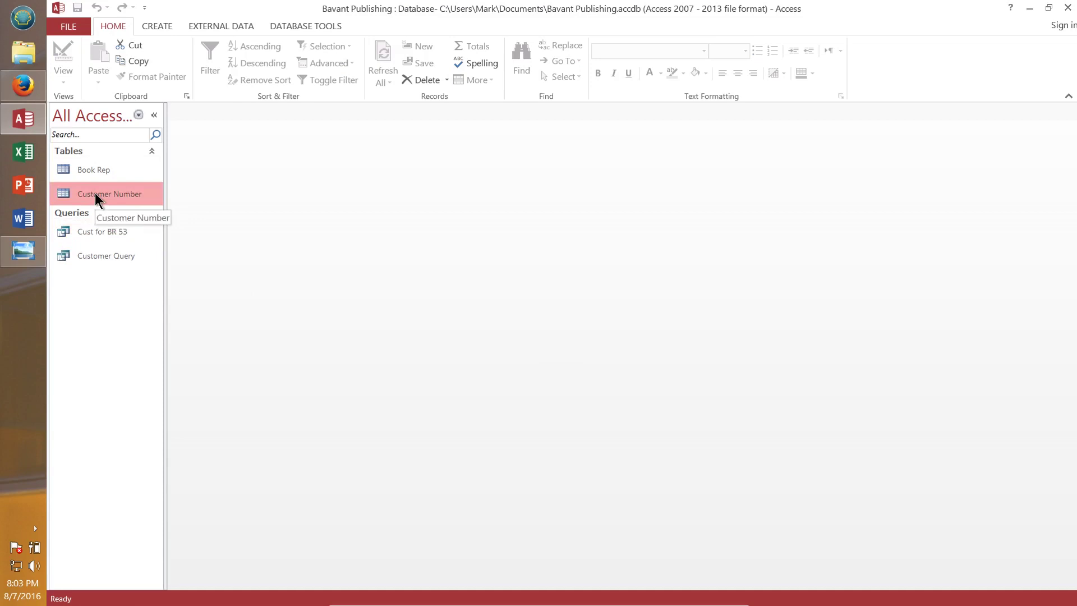
right_click(96, 193)
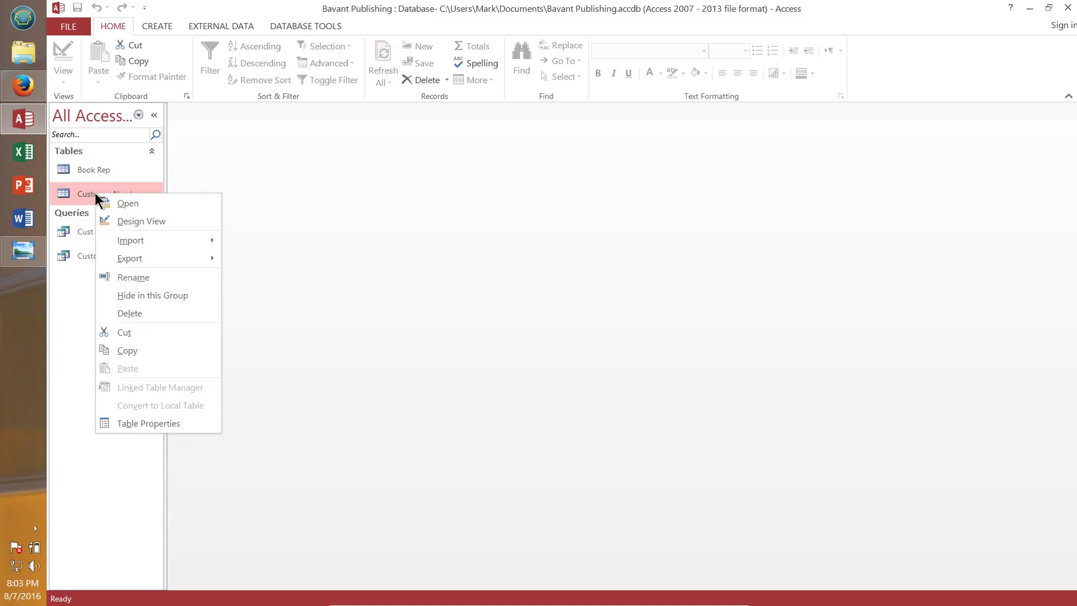
left_click(140, 277)
left_click(140, 195)
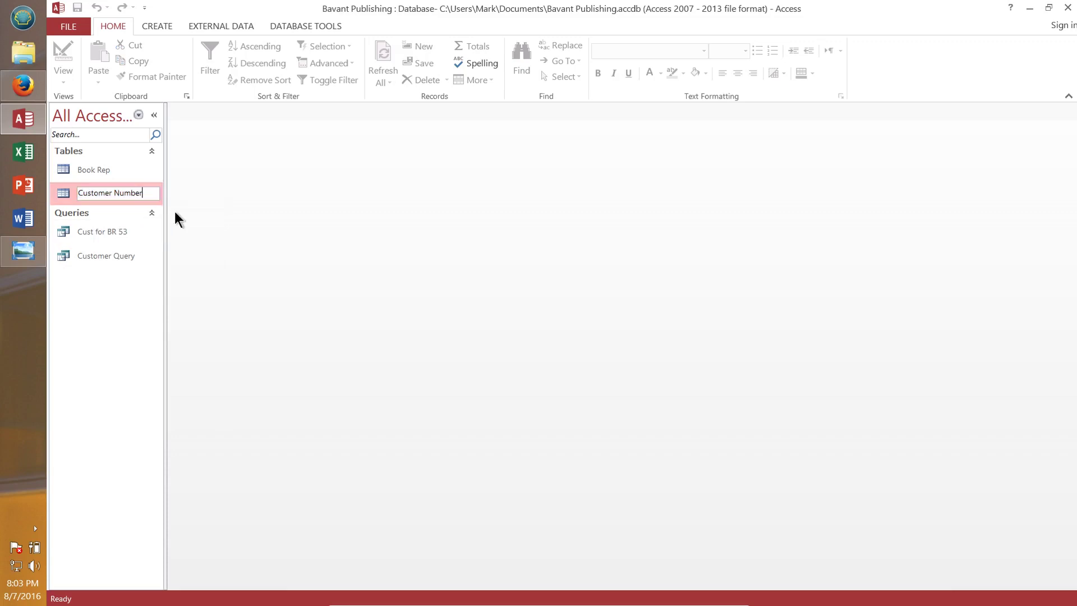
key("BackSpace")
key("BackSpace")
key("BackSpace")
key("BackSpace")
key("BackSpace")
key("BackSpace")
key("BackSpace")
key("Return")
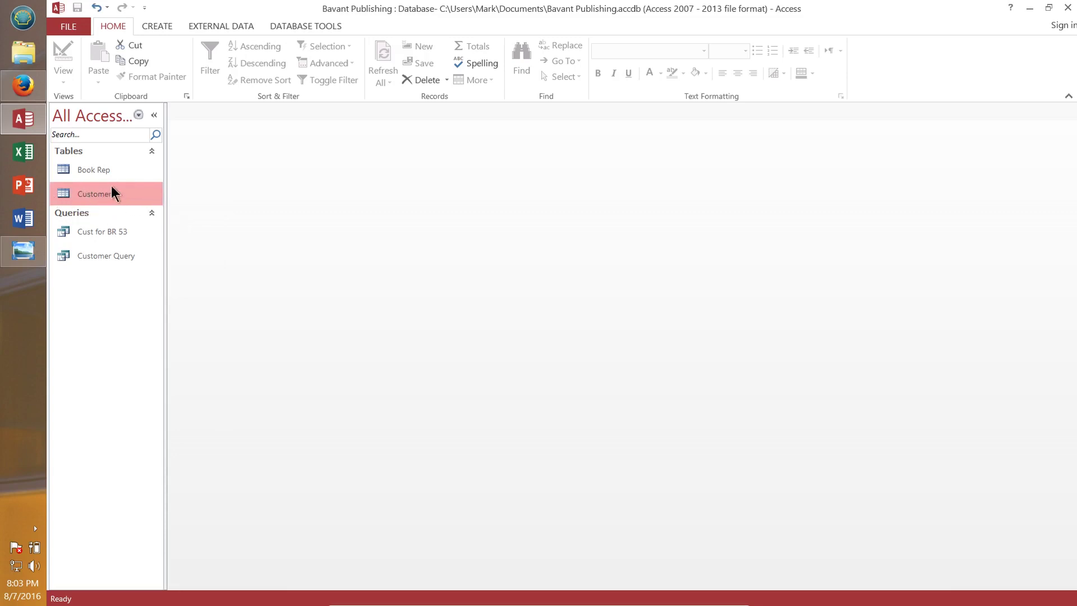
Create a form from the Customer table, close it and save it under the name "Customer"
left_click(160, 25)
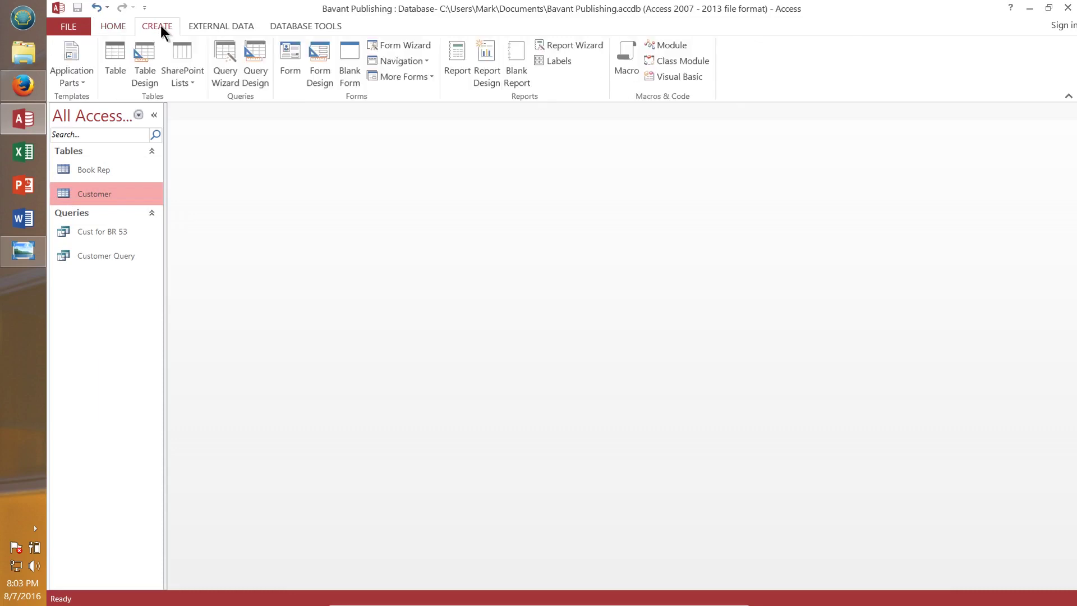
left_click(290, 60)
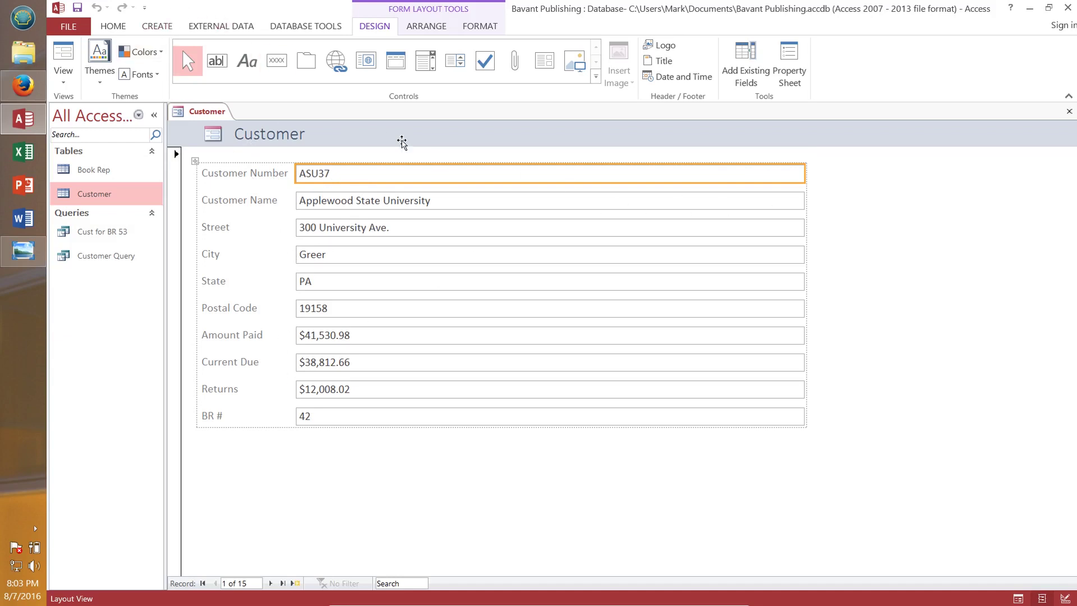
left_click(1070, 114)
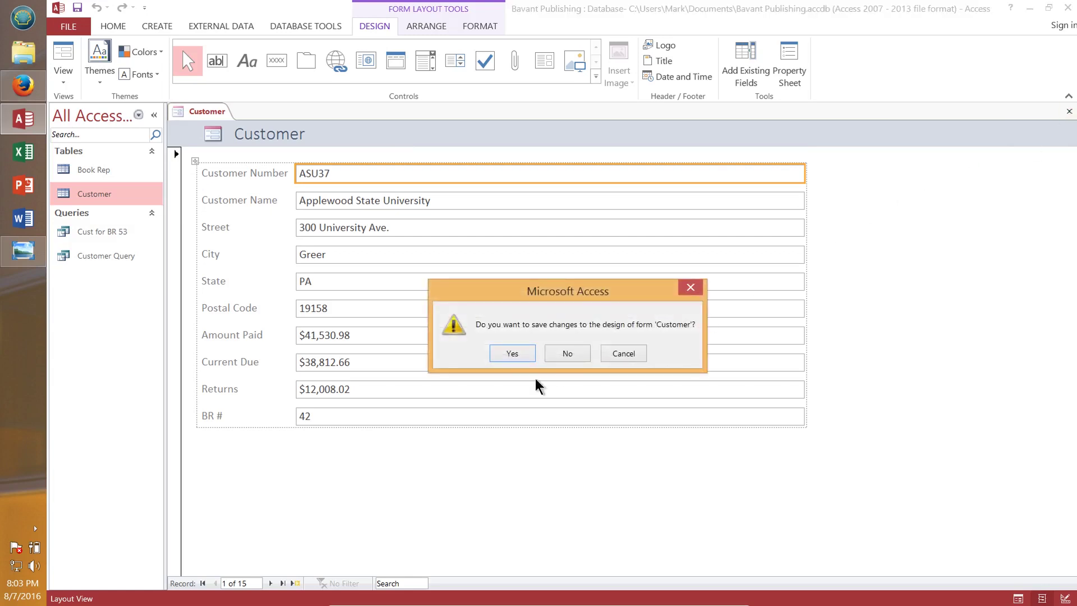
left_click(512, 354)
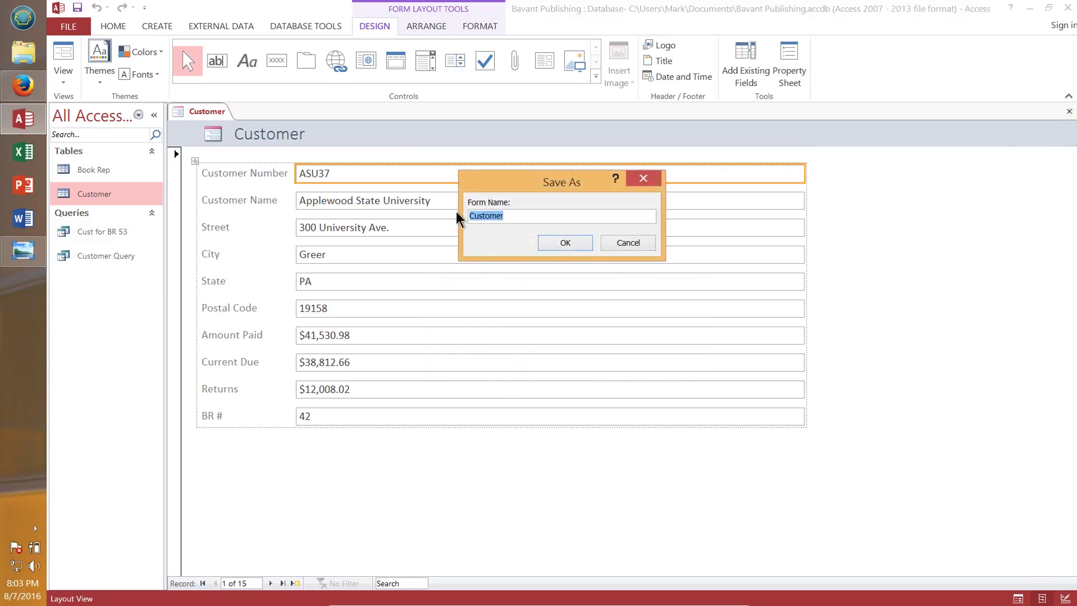
left_click(517, 217)
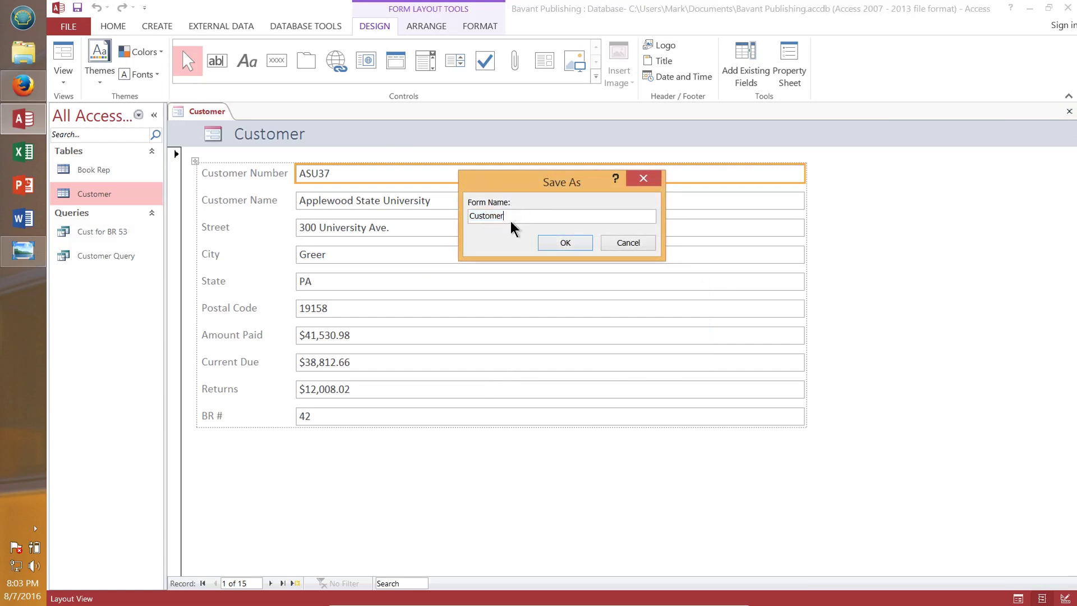
left_click(566, 246)
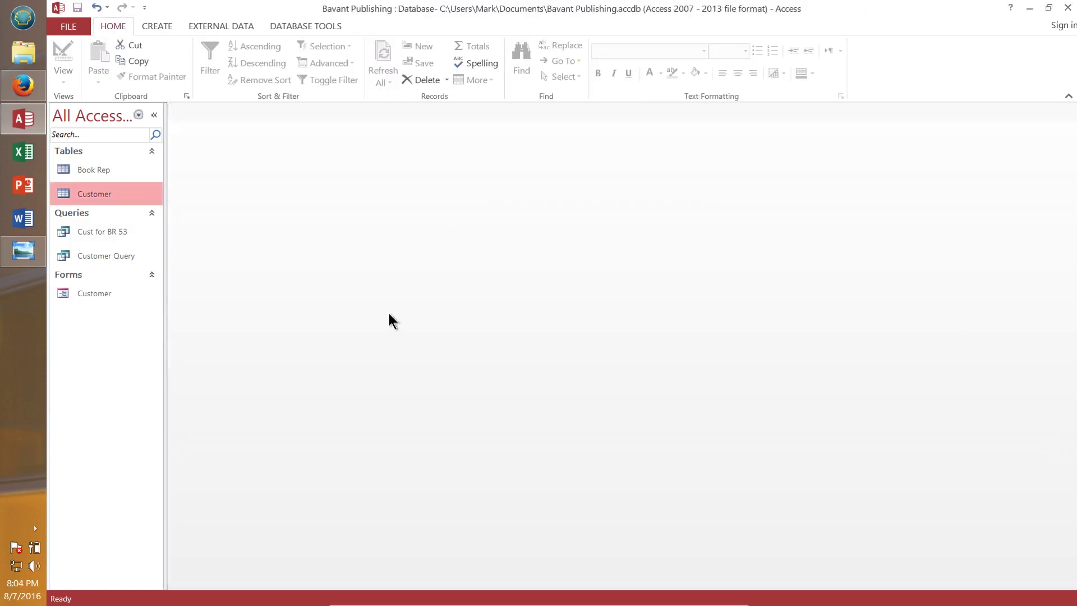
Open the Customer form and browse forward through its records, ending at the last one
double_click(78, 295)
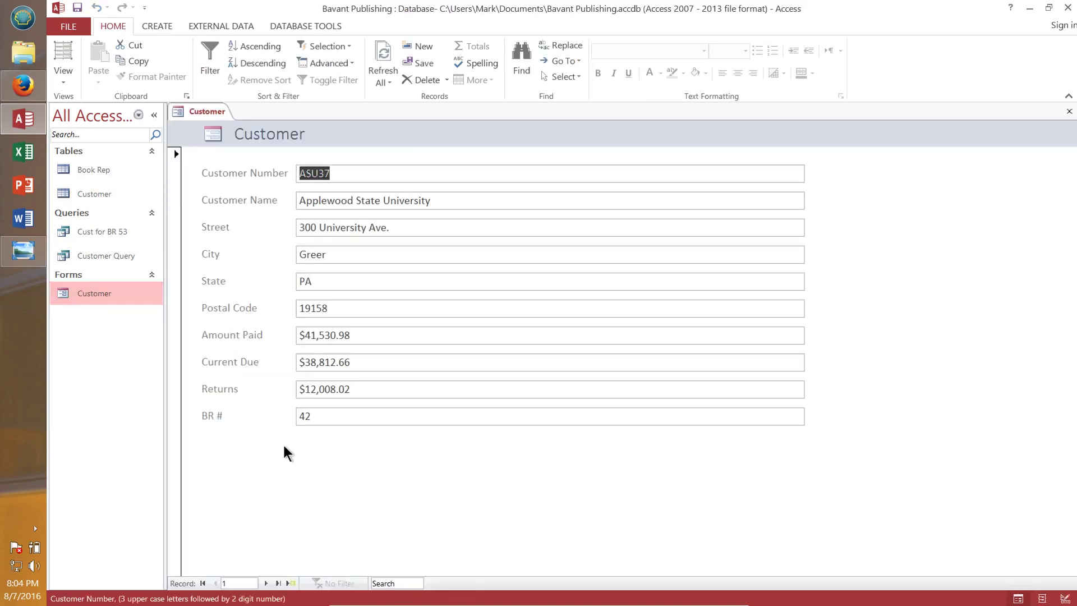
left_click(241, 582)
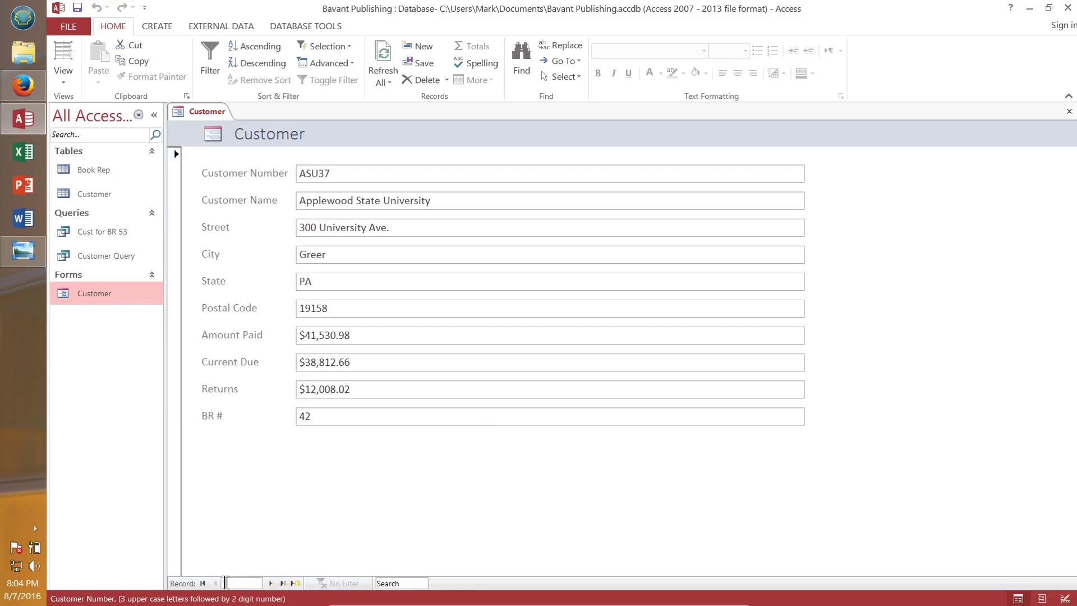
left_click(271, 583)
left_click(271, 584)
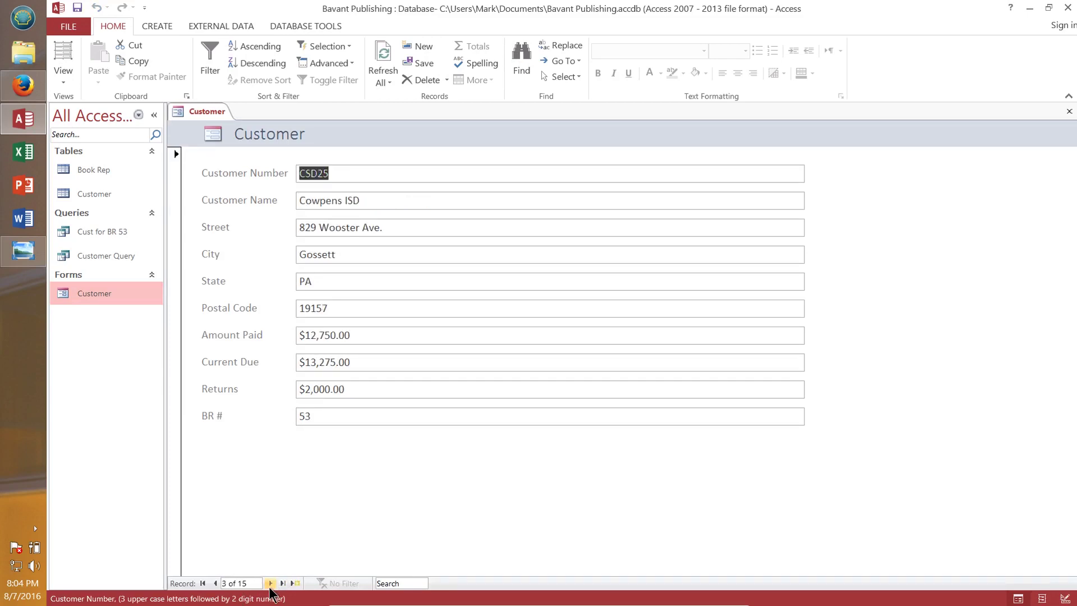
left_click(271, 583)
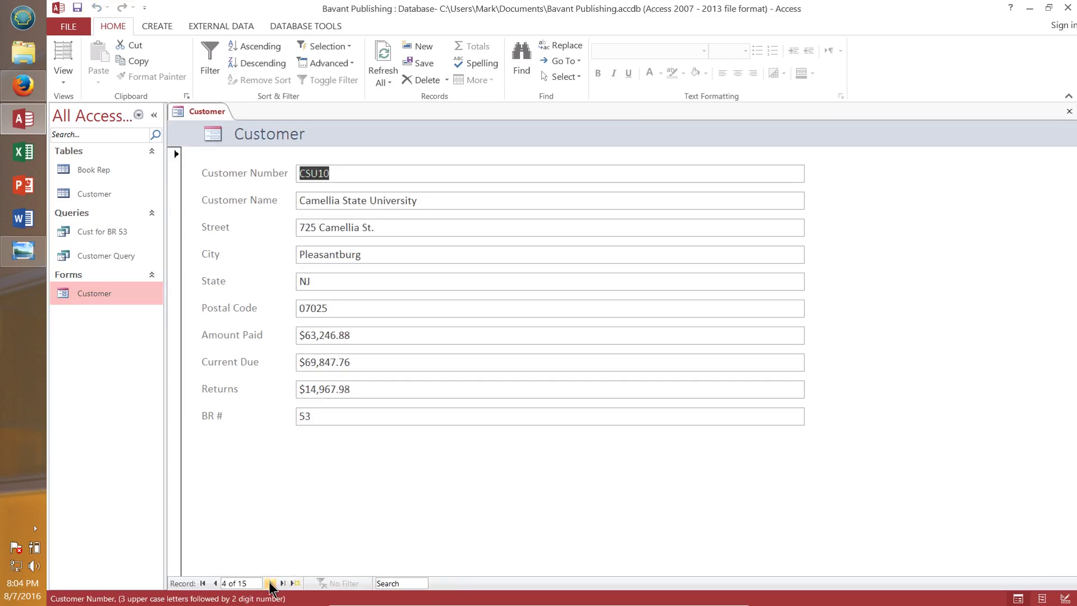
left_click(271, 584)
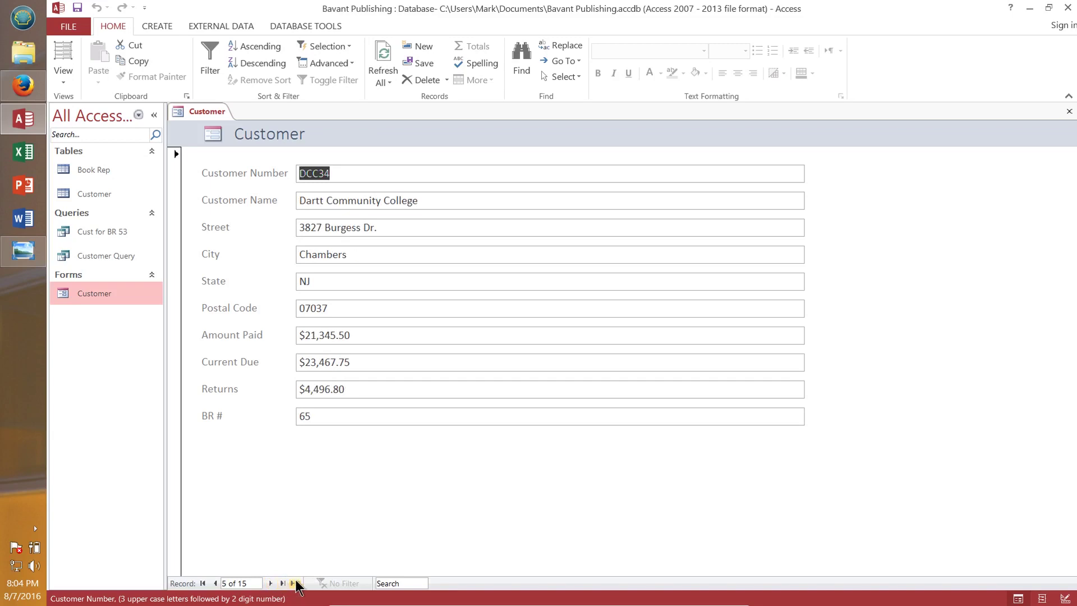
left_click(282, 584)
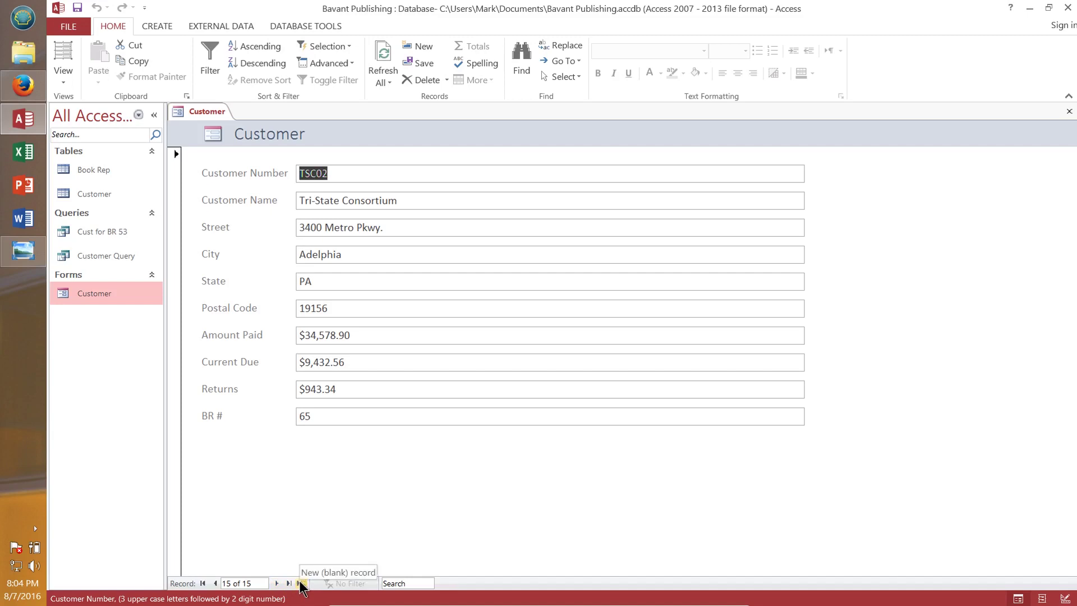
Examine the Postal Code and City fields in the last customer record, and close the Customer form
left_click(363, 309)
left_click_drag(334, 308, 296, 306)
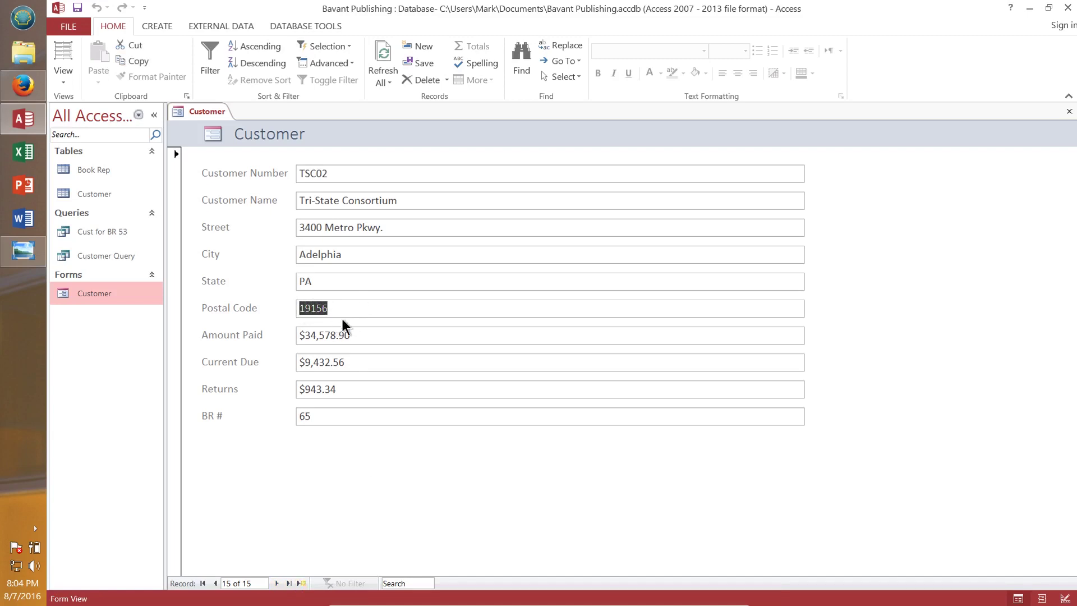
key("Right")
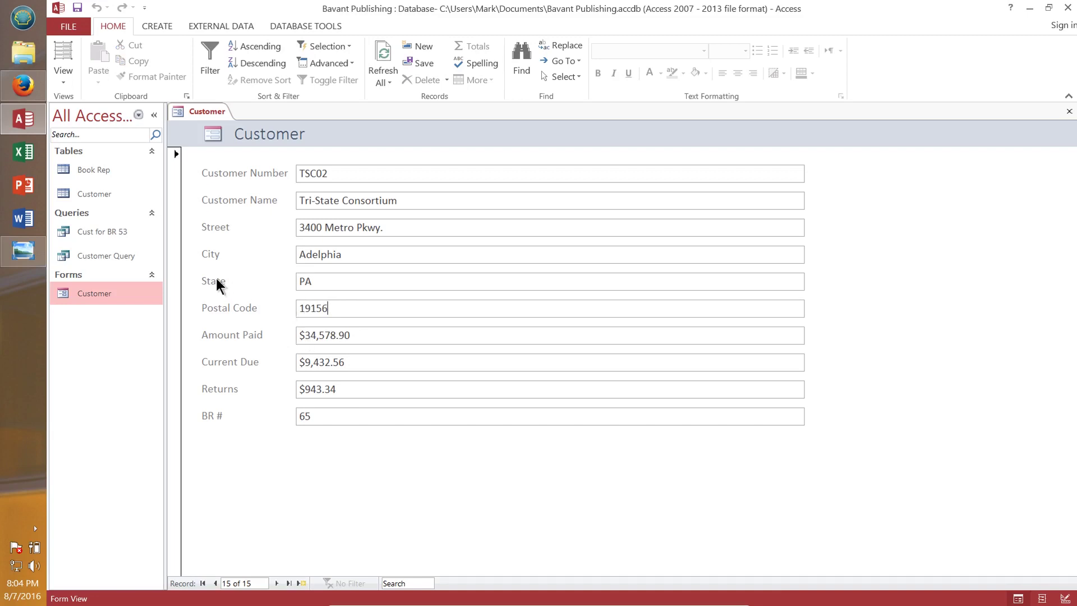
left_click(209, 255)
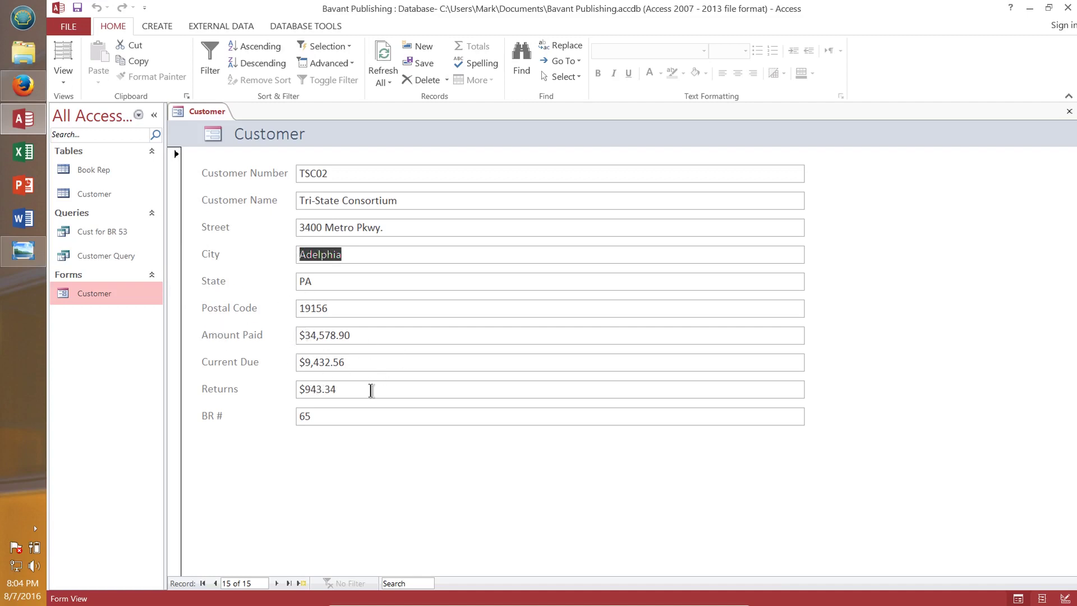
left_click(108, 294)
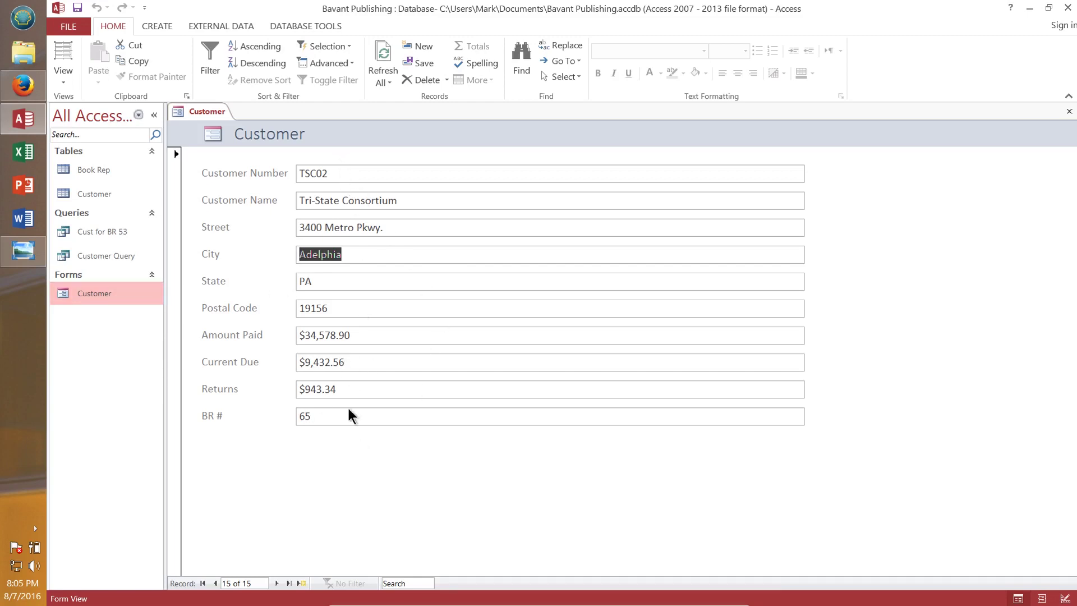
left_click(1070, 114)
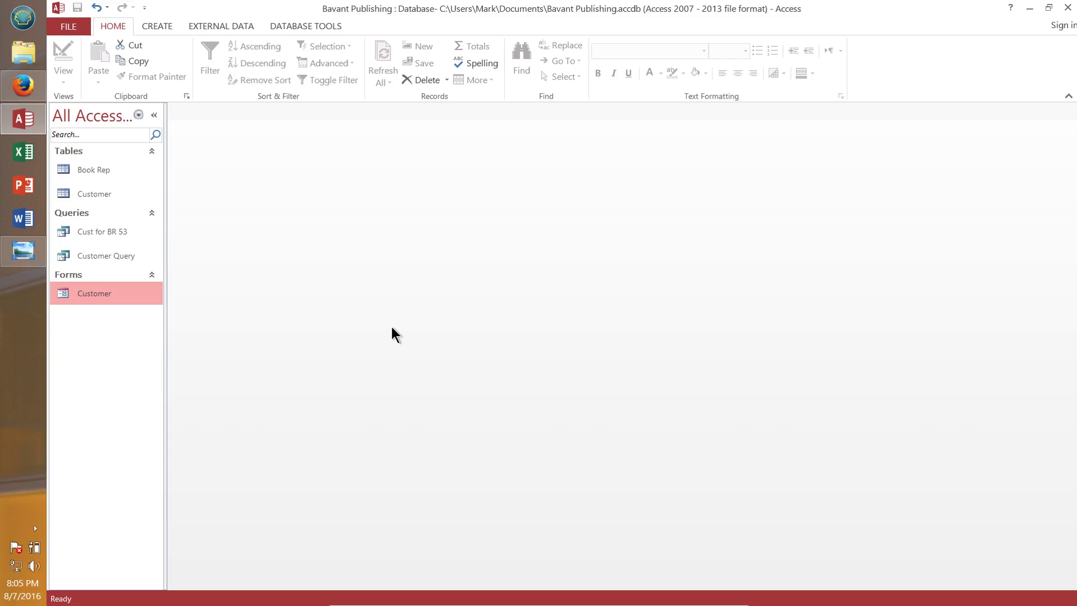
Create a report from the Customer table and save it as "Customer Financial Report"
left_click(95, 195)
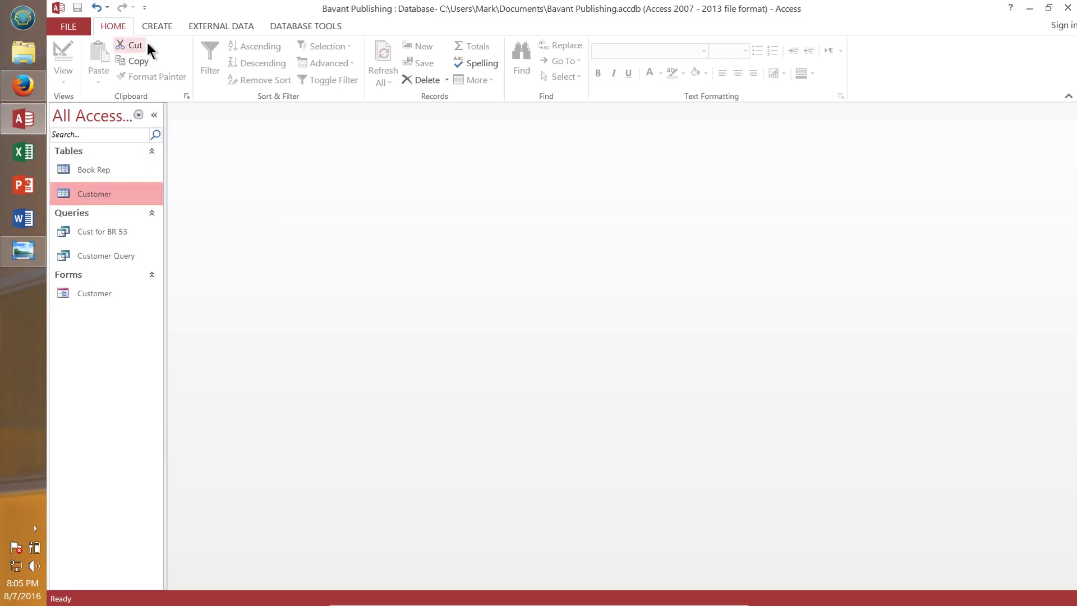
left_click(168, 26)
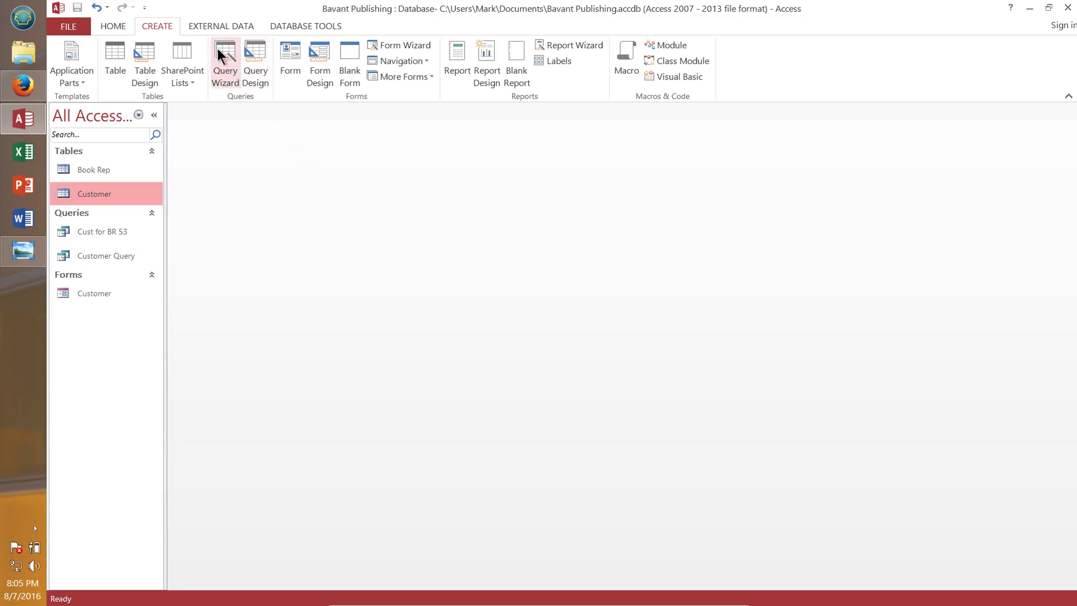
left_click(457, 59)
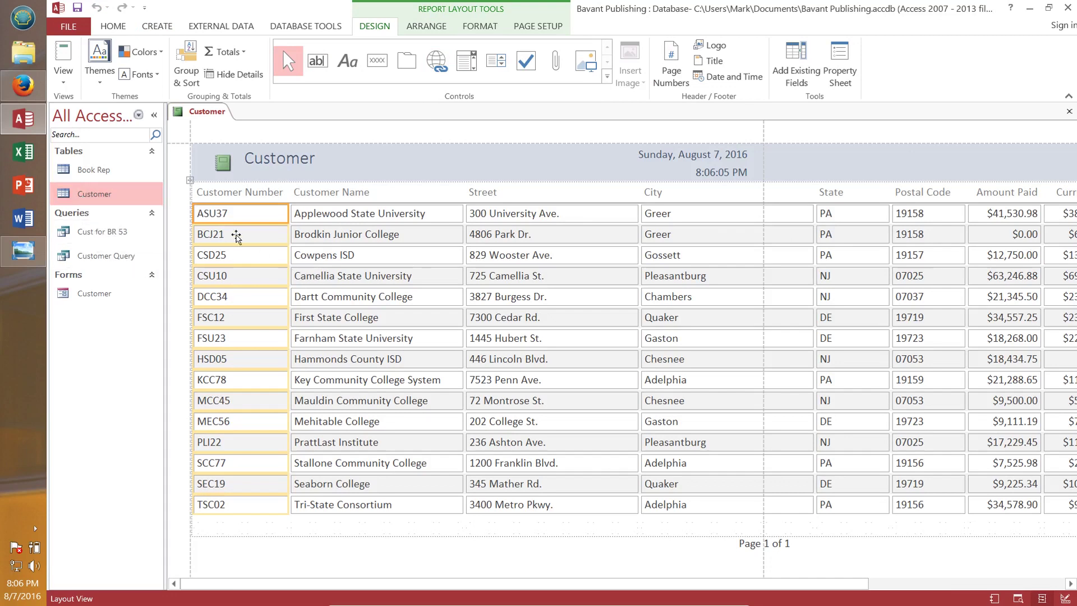
left_click(77, 8)
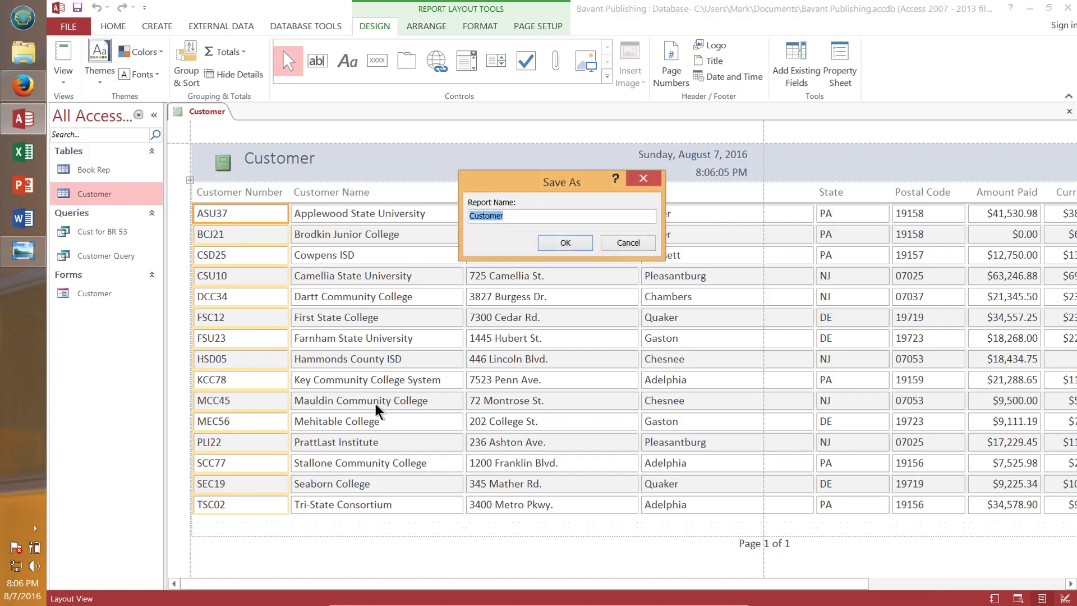
type("Customer")
type("Financial D")
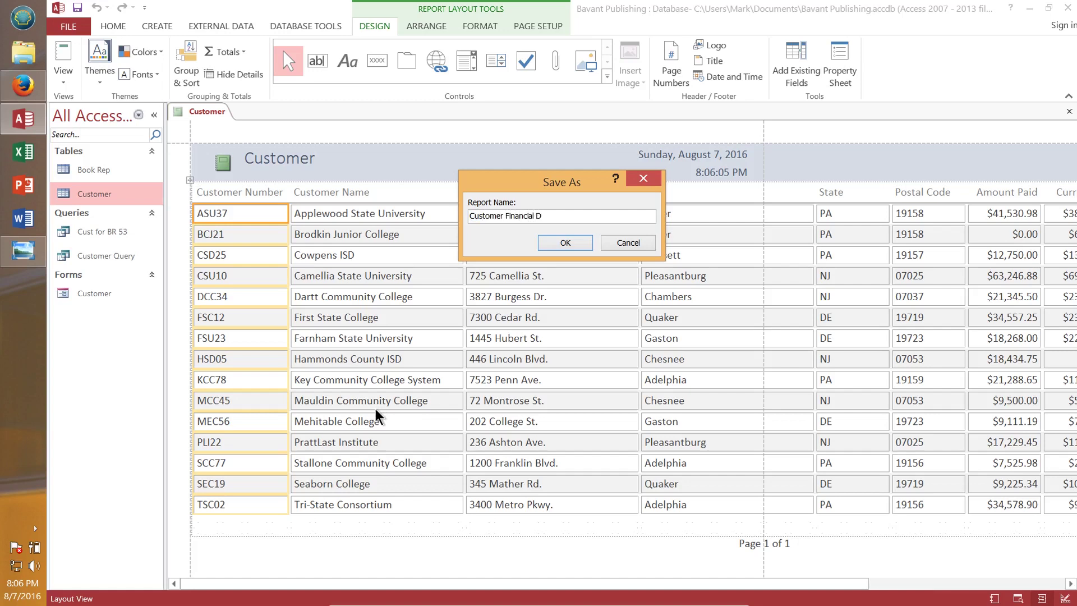
key("BackSpace")
type("Report")
left_click(565, 244)
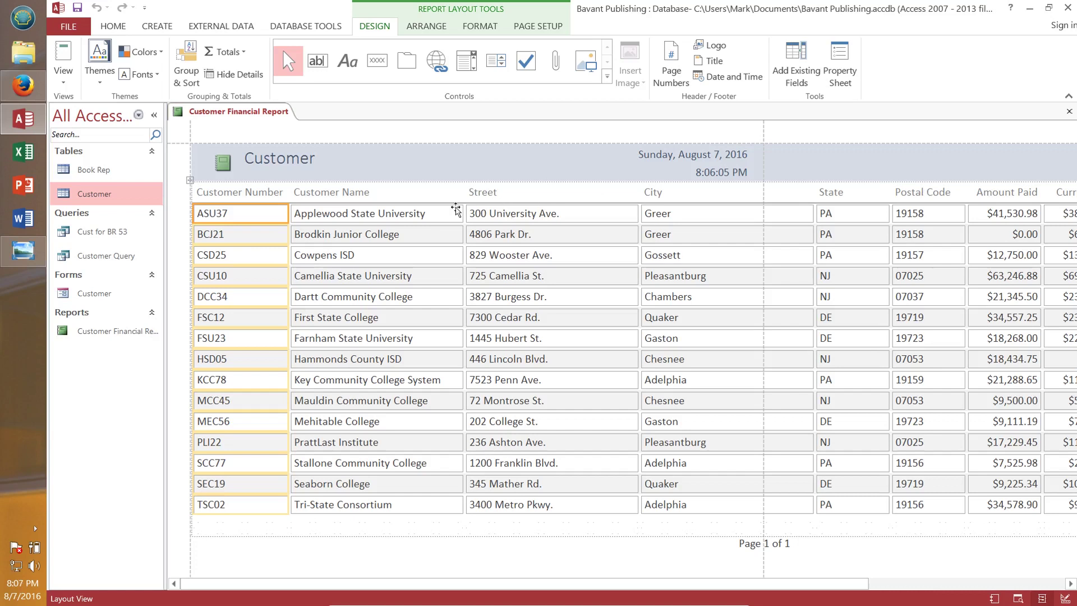
Change the title in the report's header to "Customer Financial Report"
left_click(283, 162)
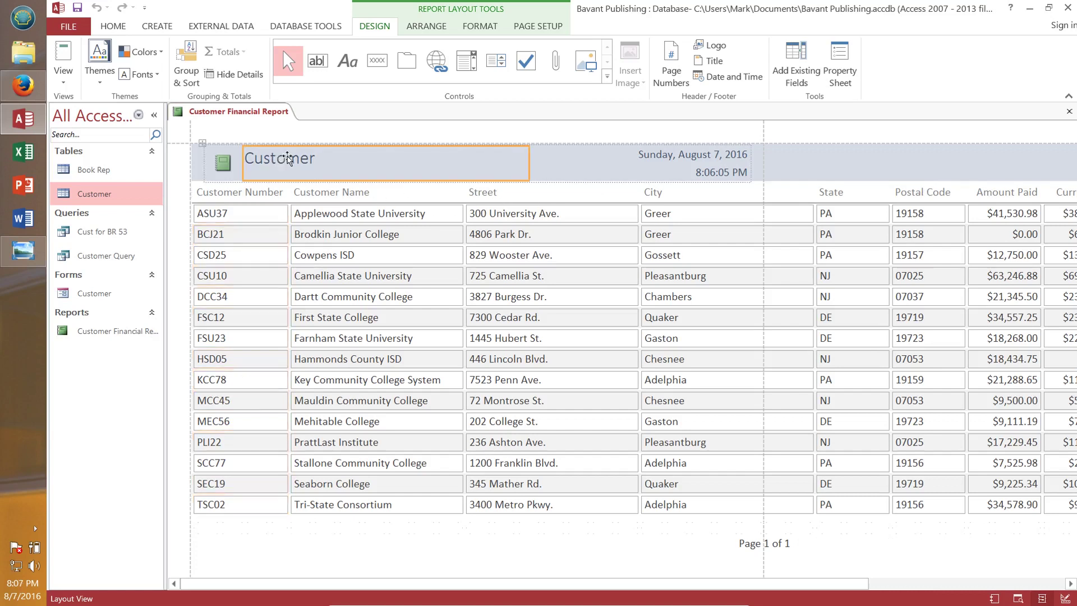
left_click(306, 161)
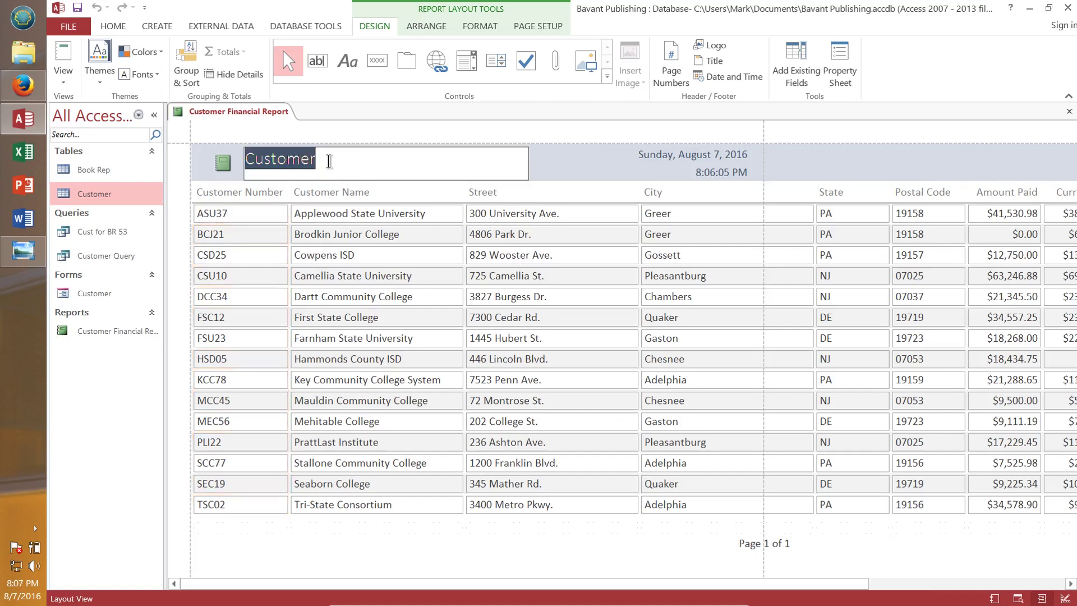
left_click(328, 163)
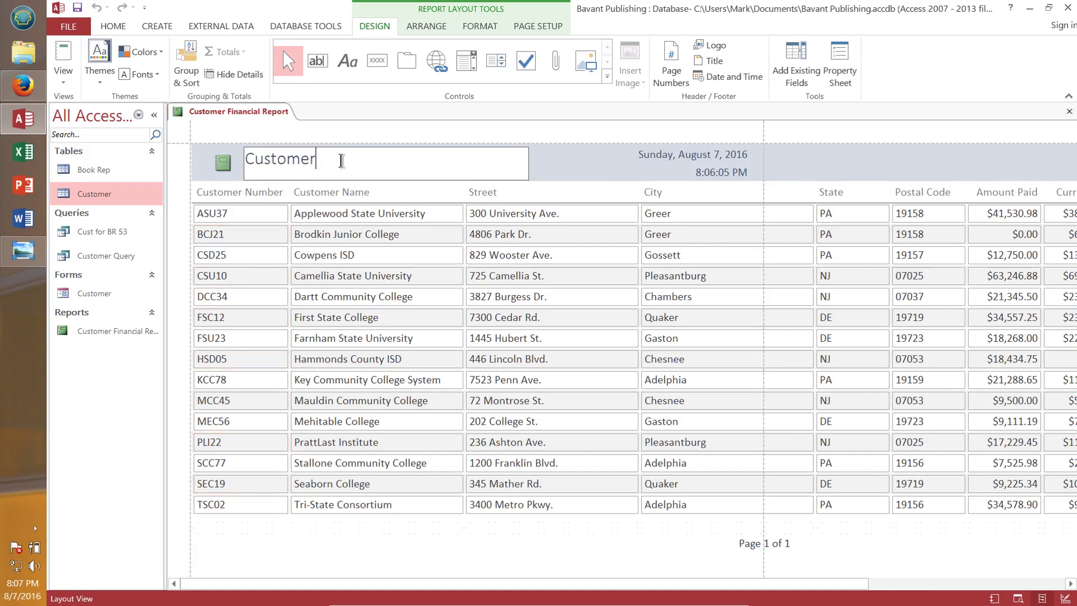
type("Financial ")
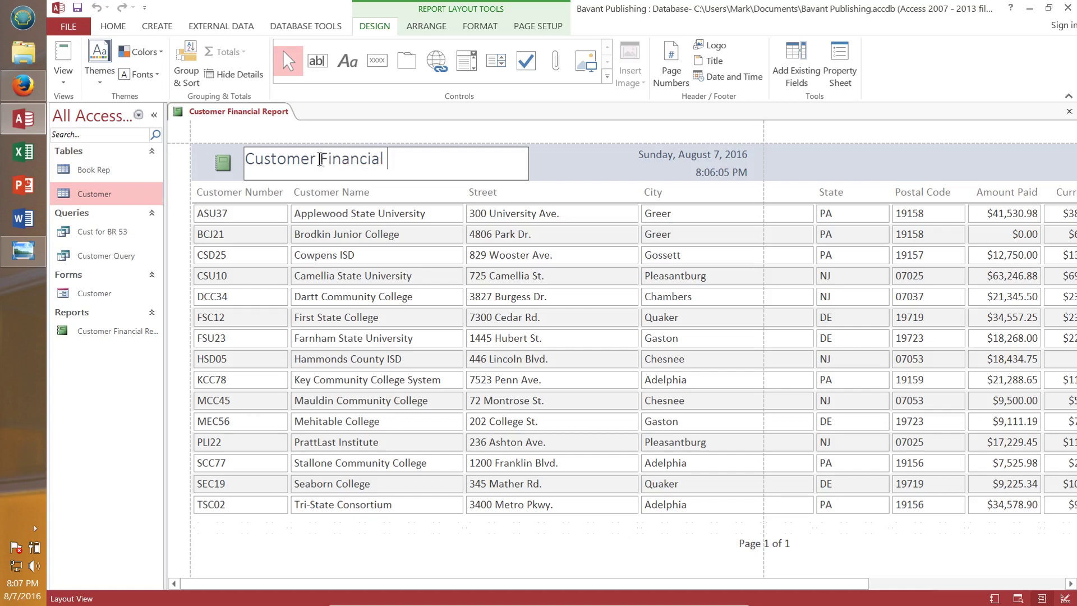
type("Report")
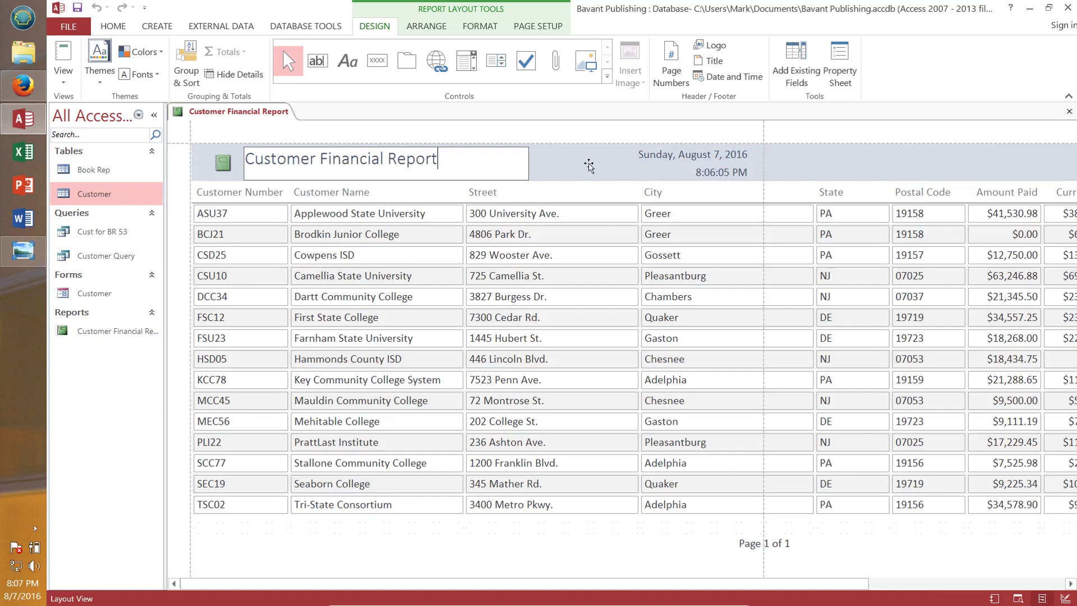
left_click(548, 216)
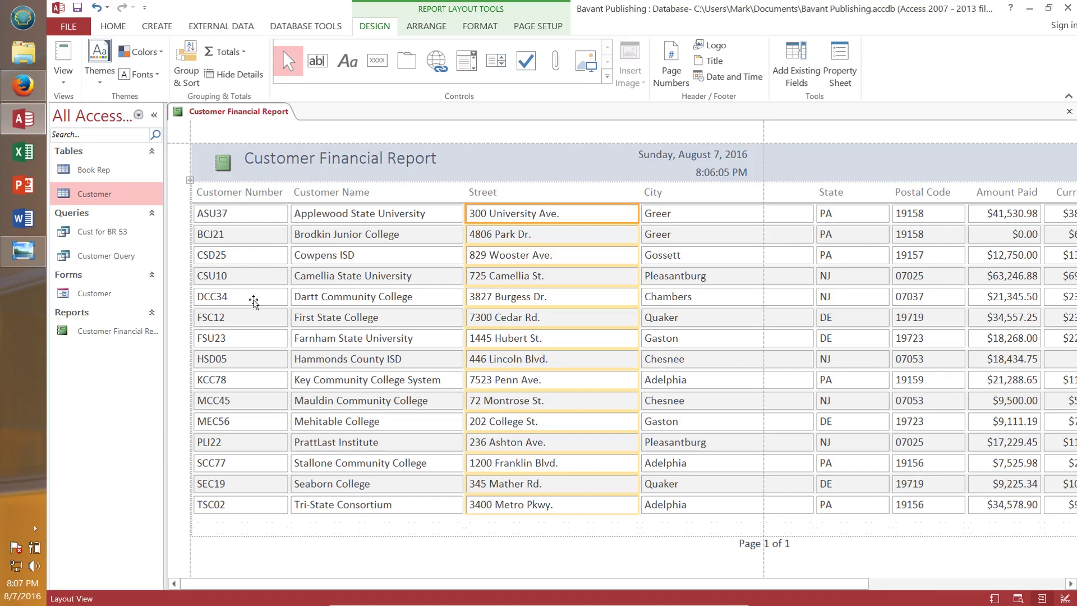
Change the Customer Number column heading in the report to "CU #"
left_click(257, 194)
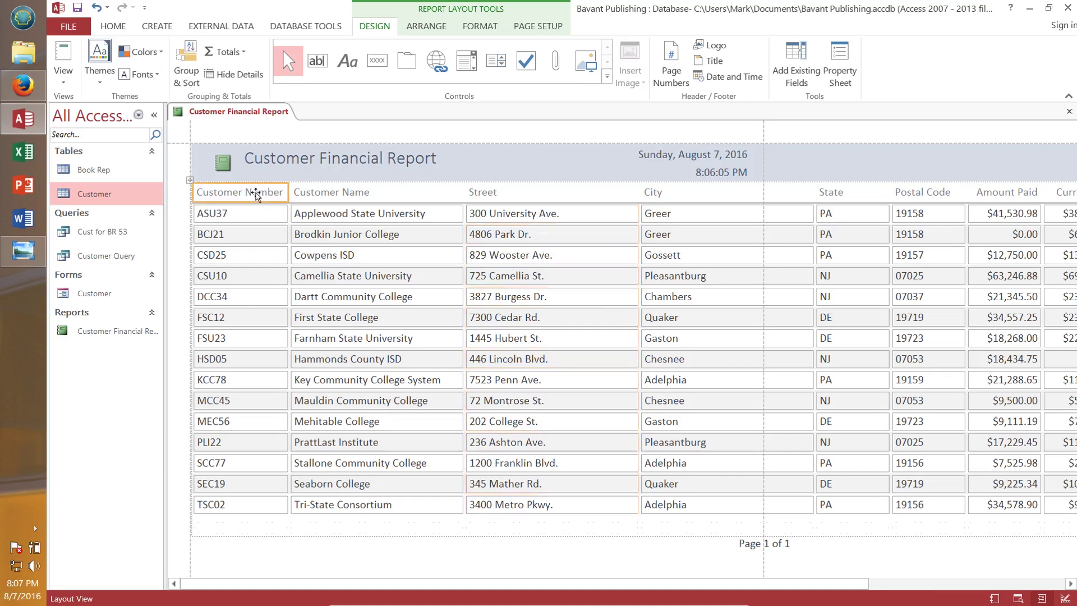
double_click(259, 194)
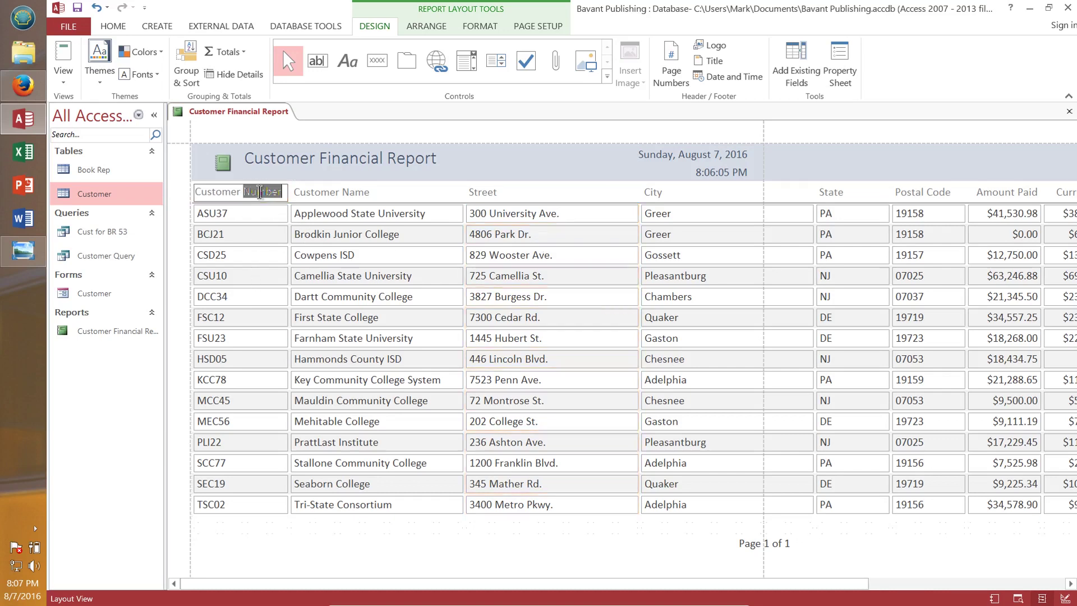
key("BackSpace")
key("BackSpace")
key("BackSpace")
key("BackSpace")
key("BackSpace")
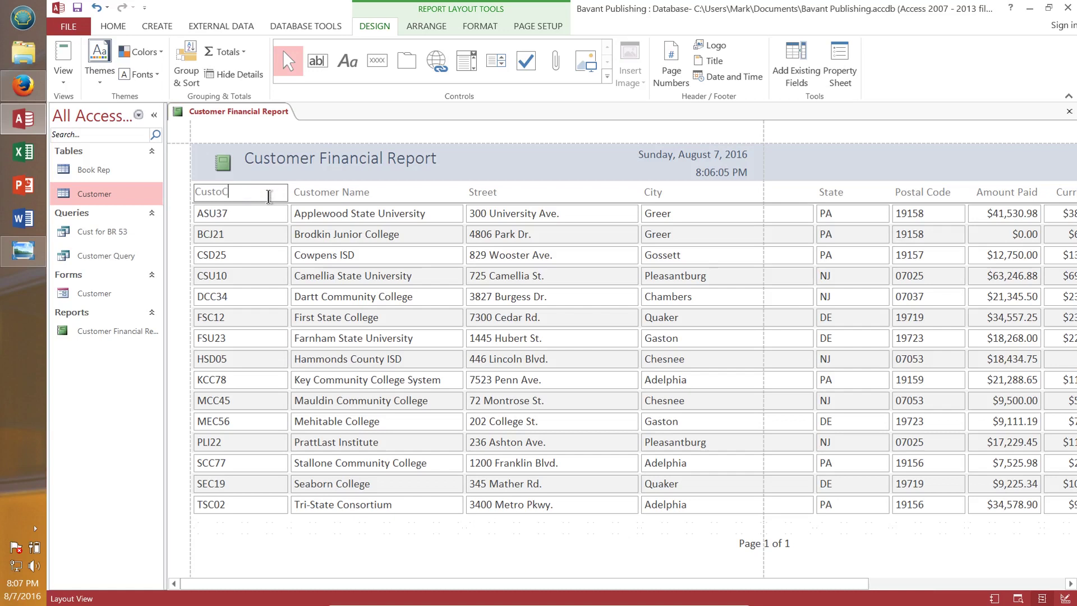
key("BackSpace")
key("BackSpace")
key("BackSpace")
key("BackSpace")
key("BackSpace")
type("CU #")
key("Return")
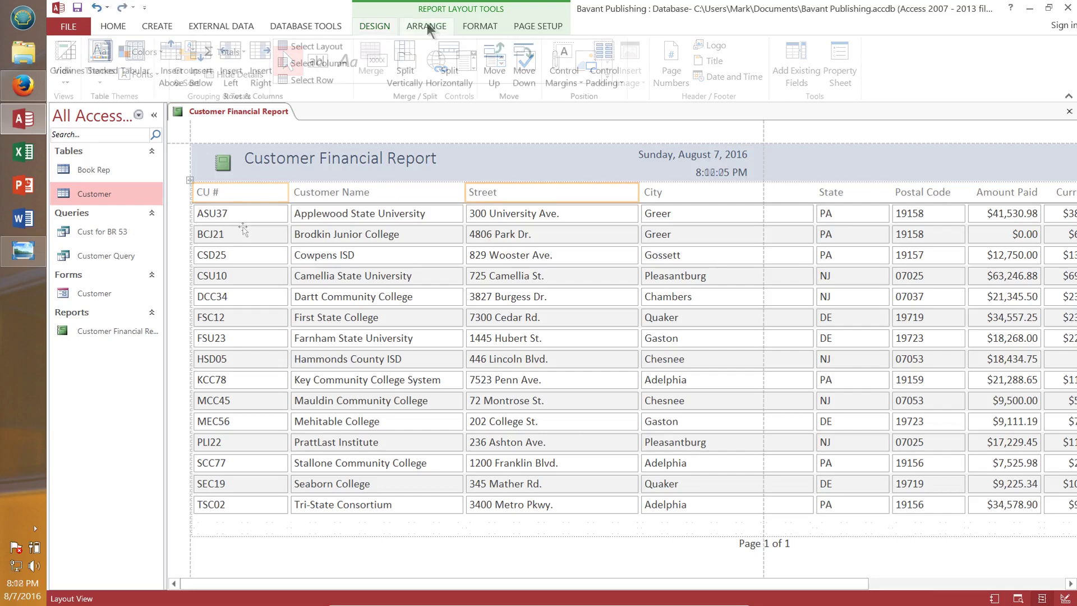
Select the entire Street column, including its heading and total cell, and delete it from the report
left_click(113, 25)
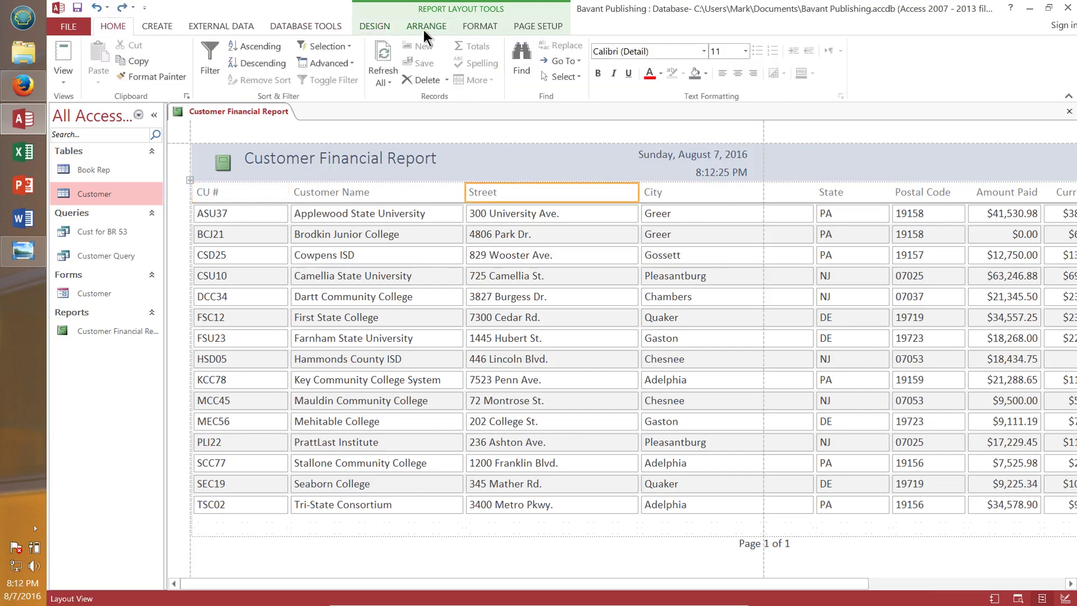
left_click(431, 26)
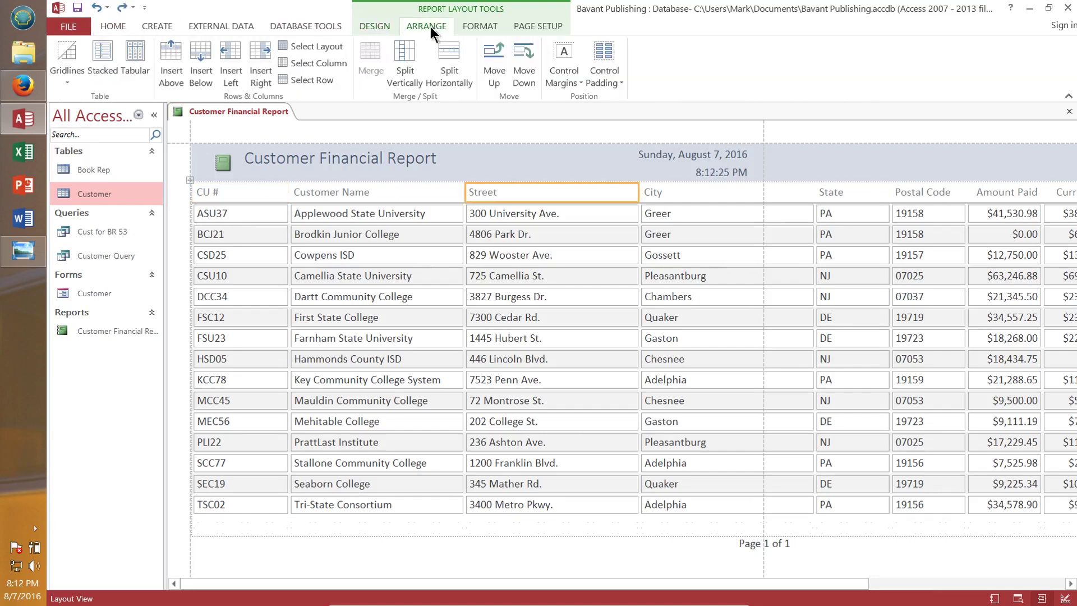
left_click(331, 64)
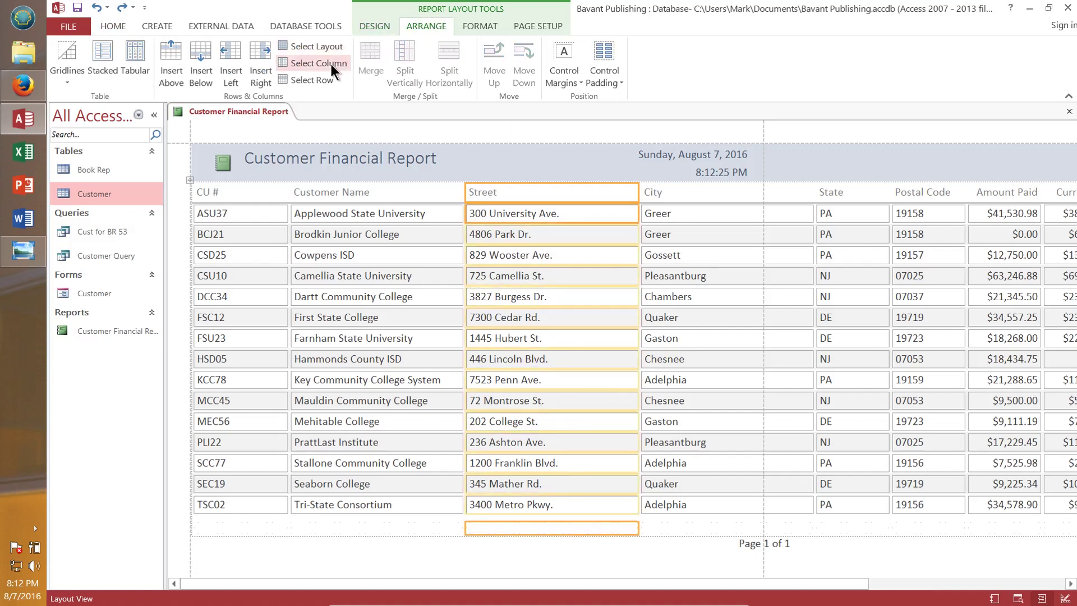
left_click(698, 196)
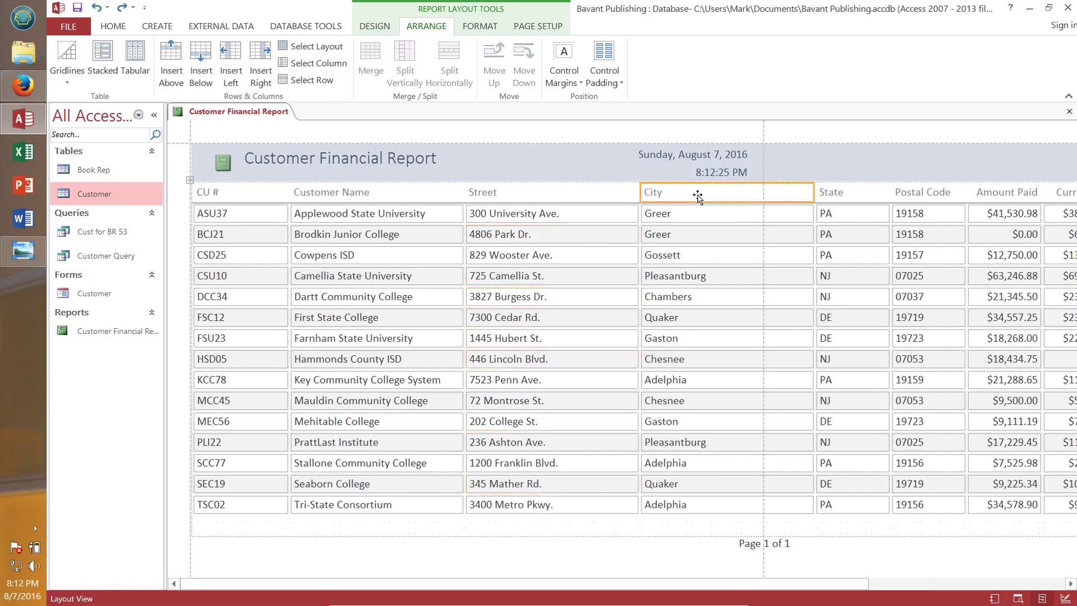
left_click(591, 197)
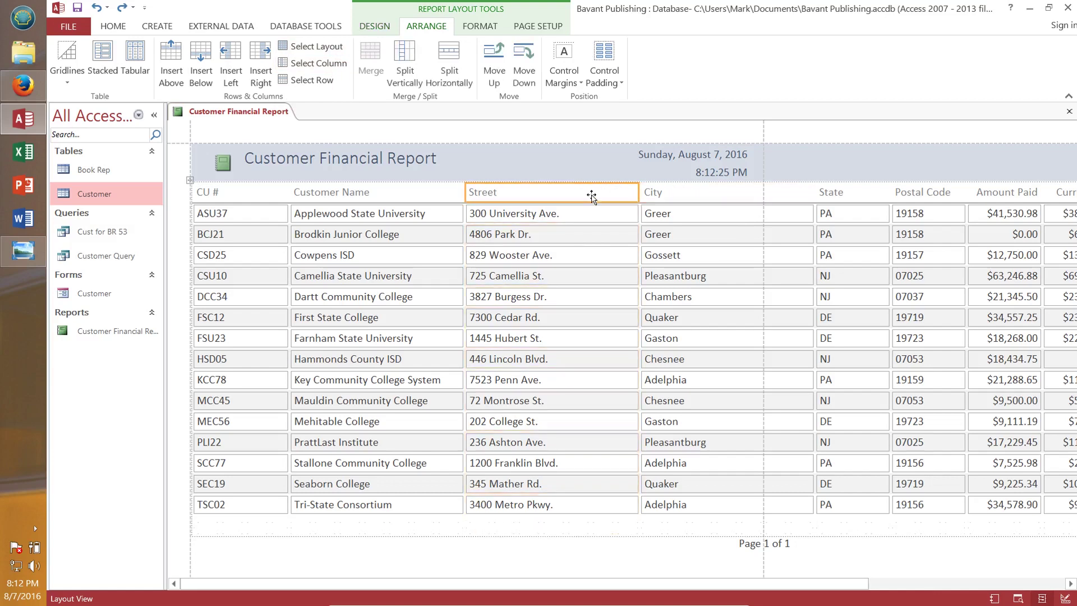
left_click(316, 58)
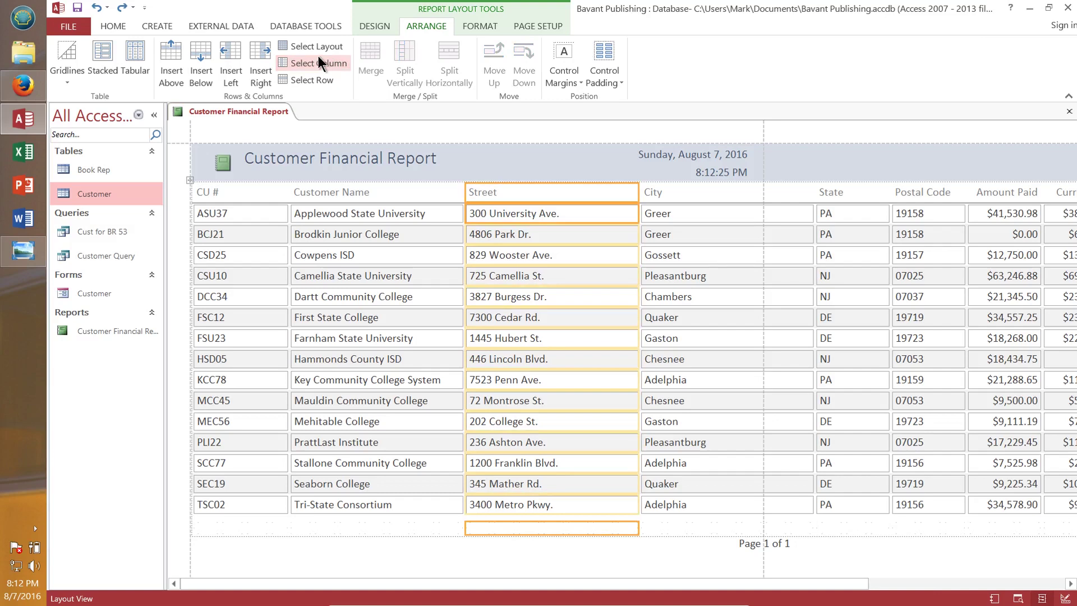
key("Delete")
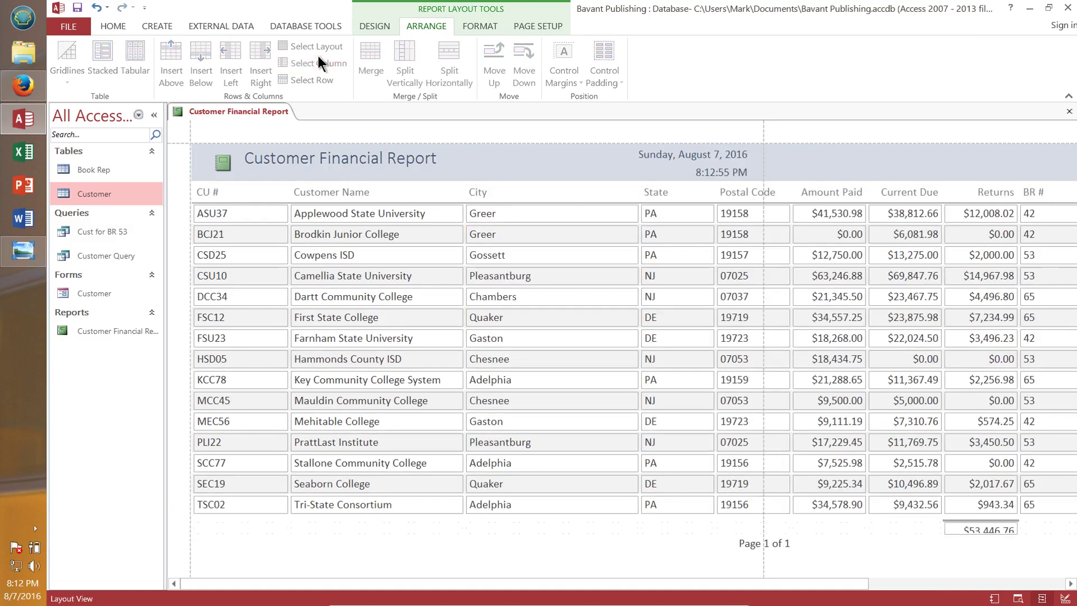
Delete the entire City, State and Postal Code columns from the report
left_click(489, 196)
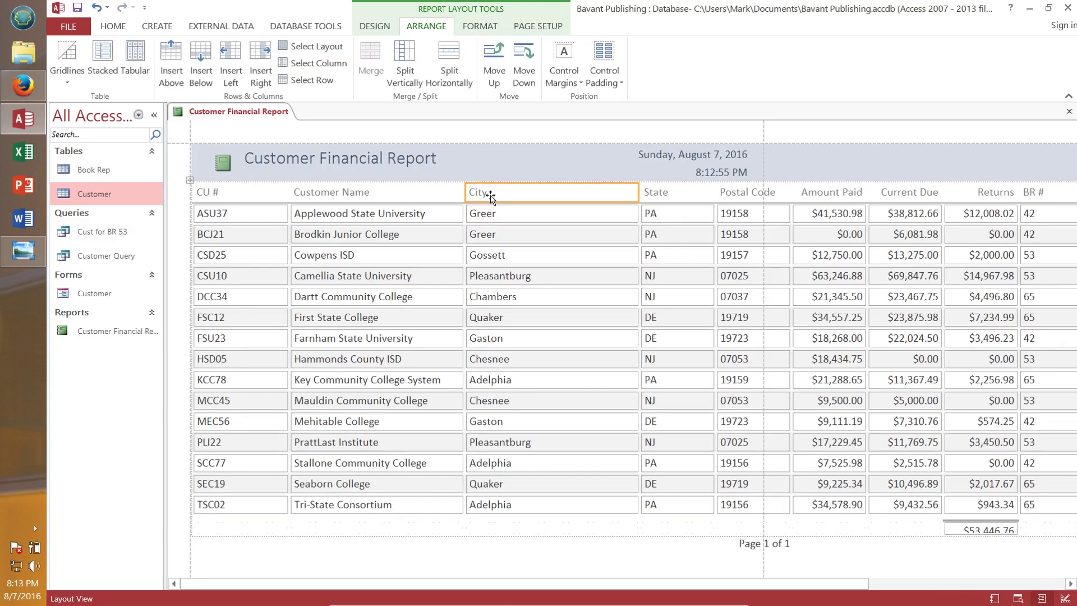
left_click(323, 58)
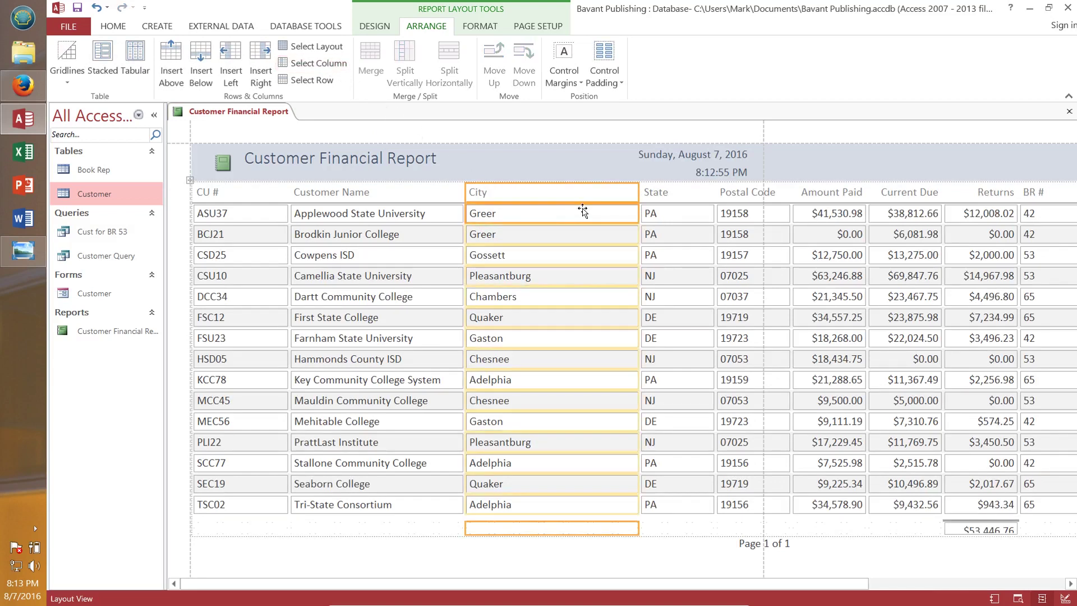
key("Delete")
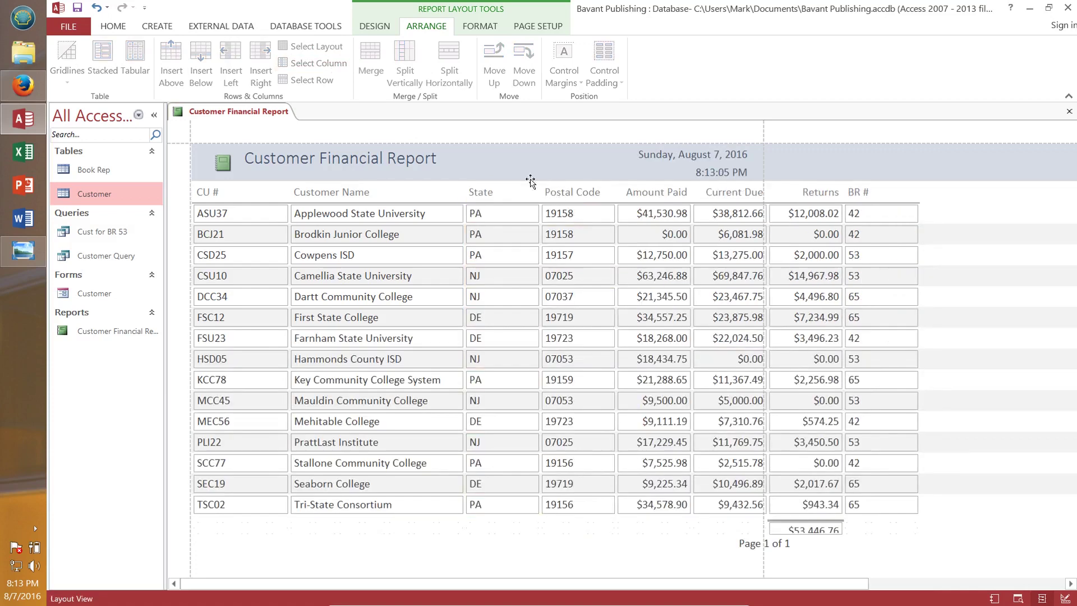
left_click(481, 197)
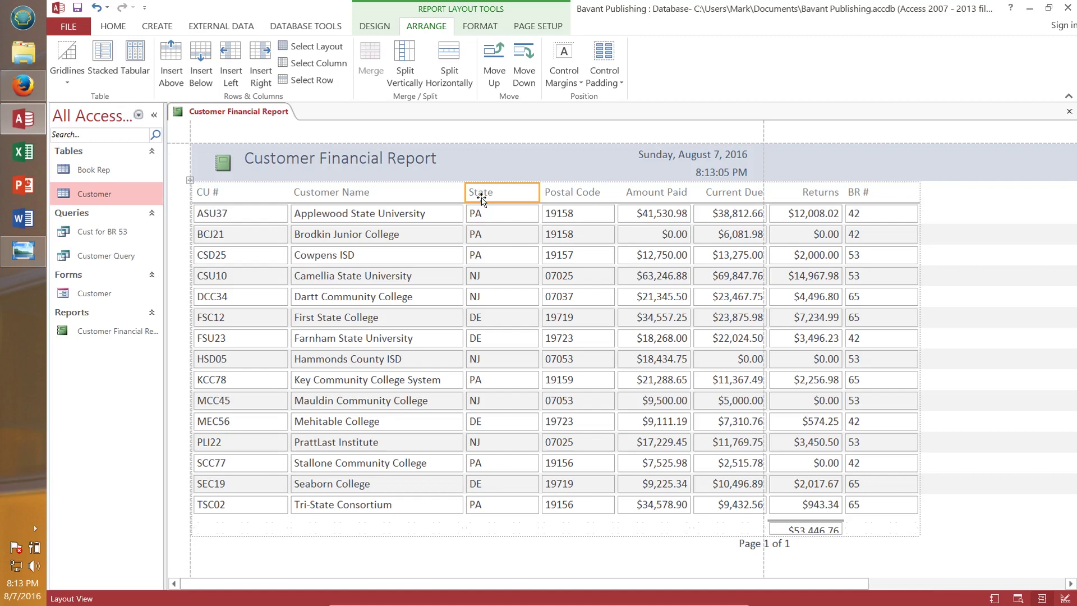
left_click(569, 192, "shift")
left_click(328, 63)
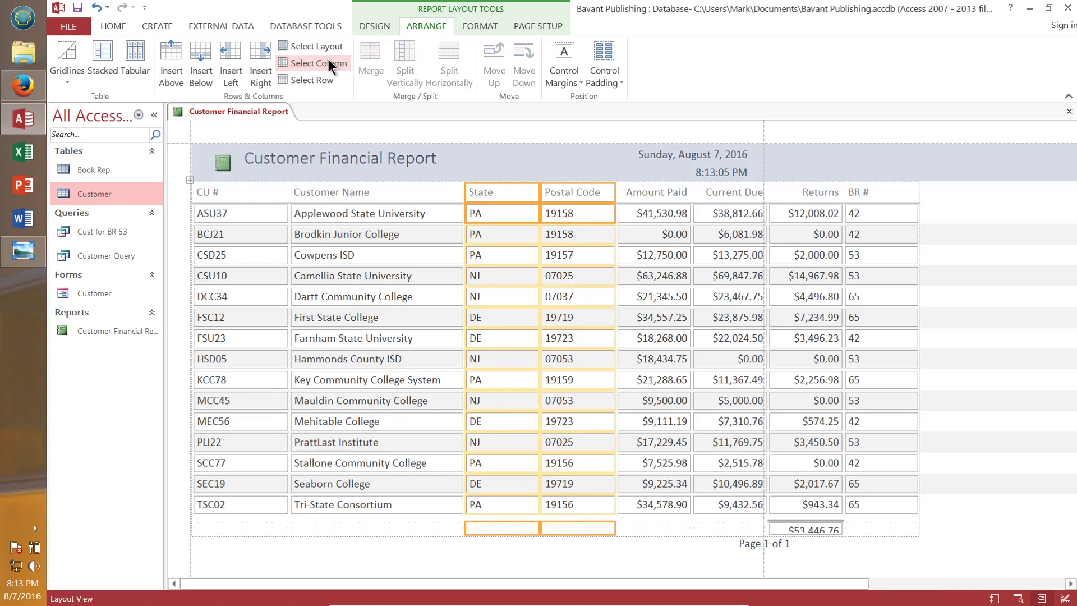
key("Delete")
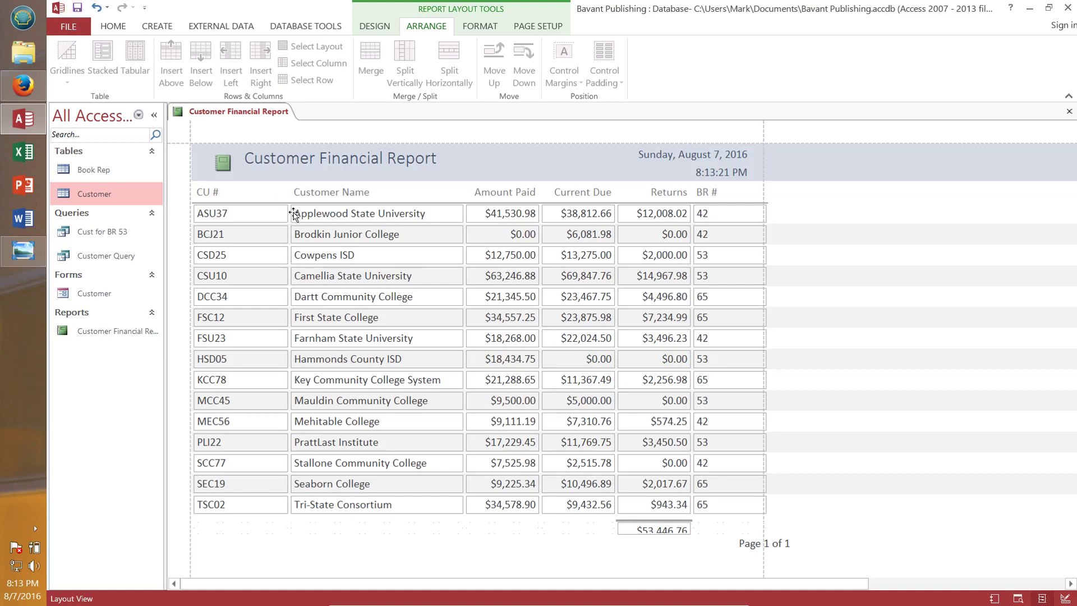
Narrow the CU # column to about half its width so it just fits the customer numbers
left_click(284, 191)
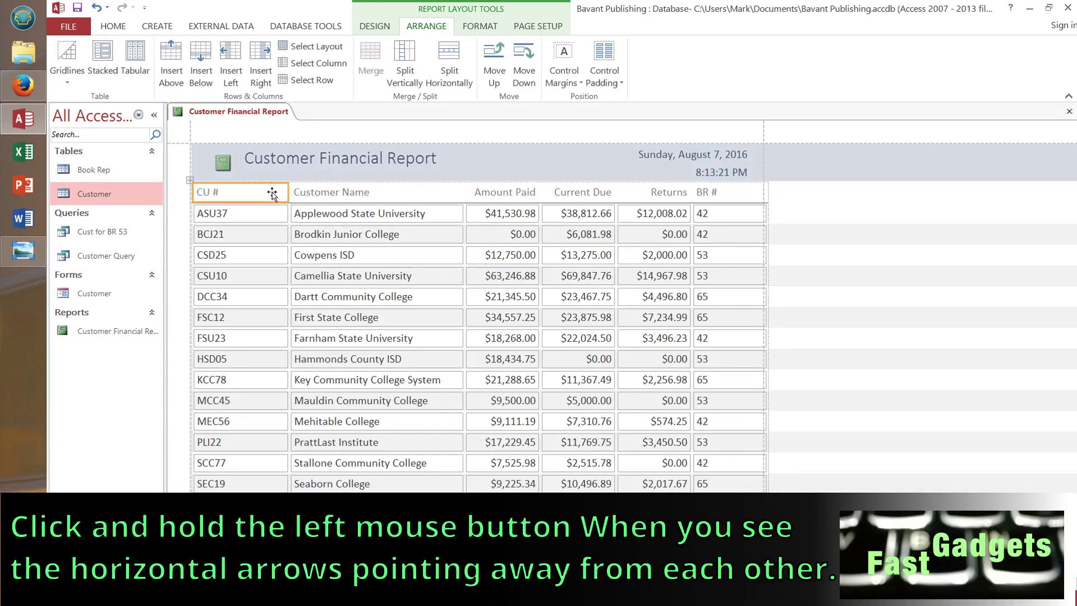
left_click(323, 195)
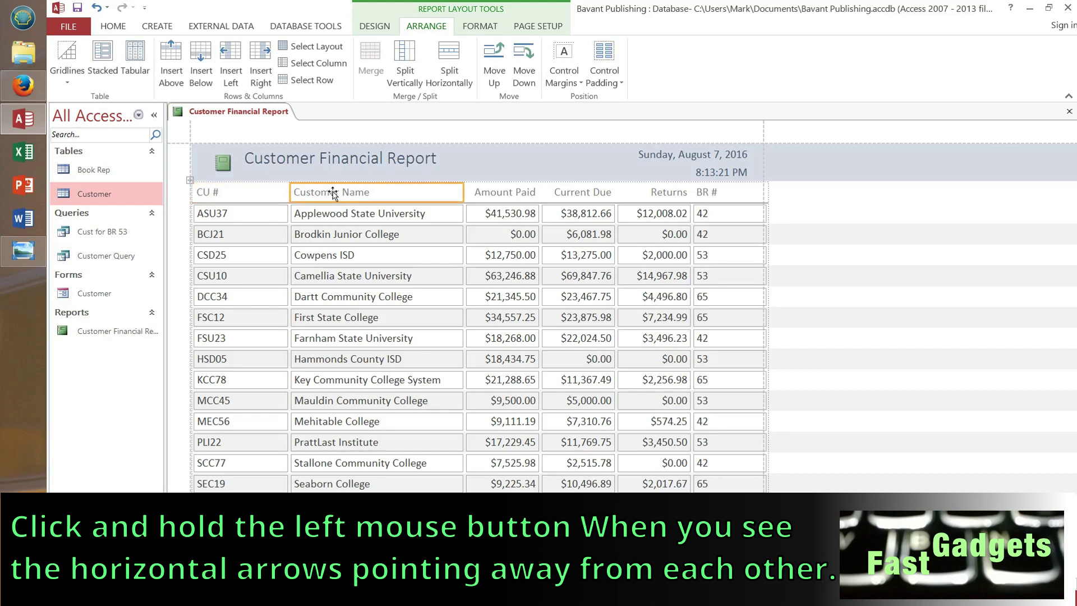
left_click(287, 192)
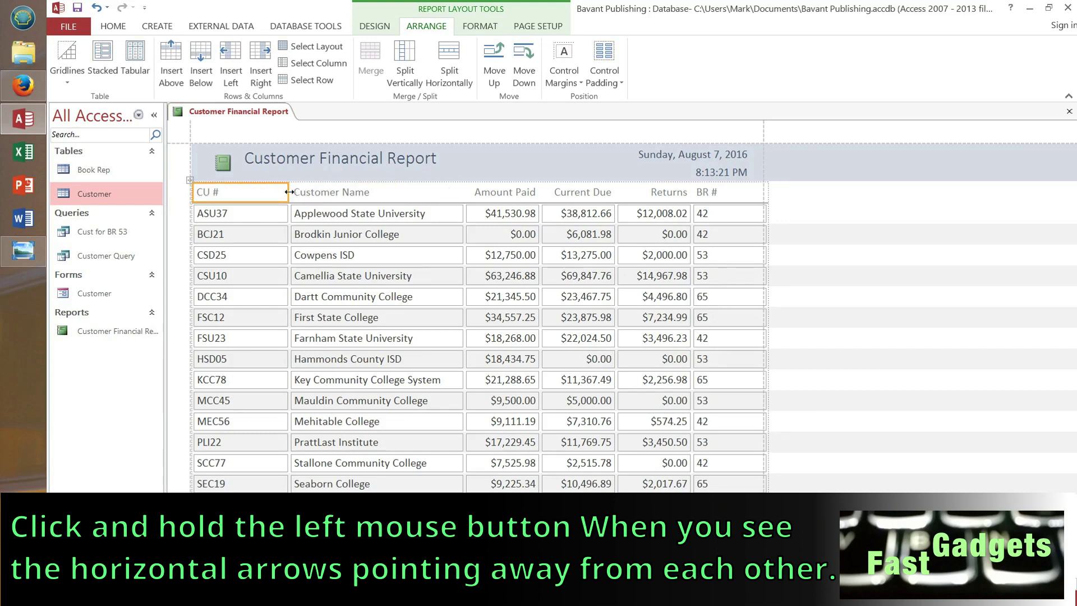
left_click_drag(288, 192, 240, 192)
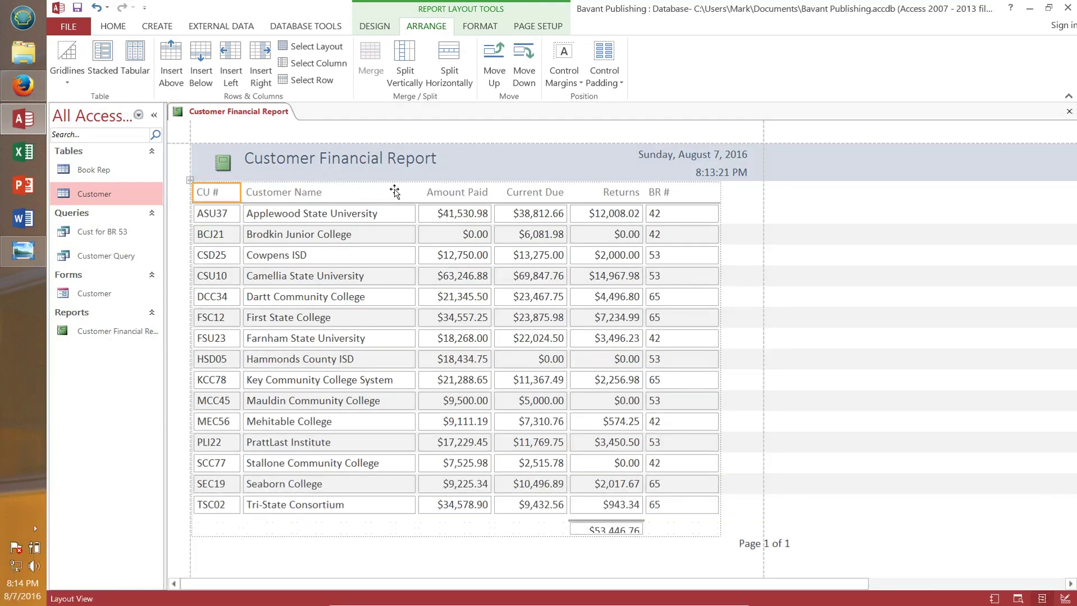
Narrow the Customer Name column slightly and shrink the BR # column to about half its width
left_click(395, 192)
left_click_drag(415, 192, 405, 192)
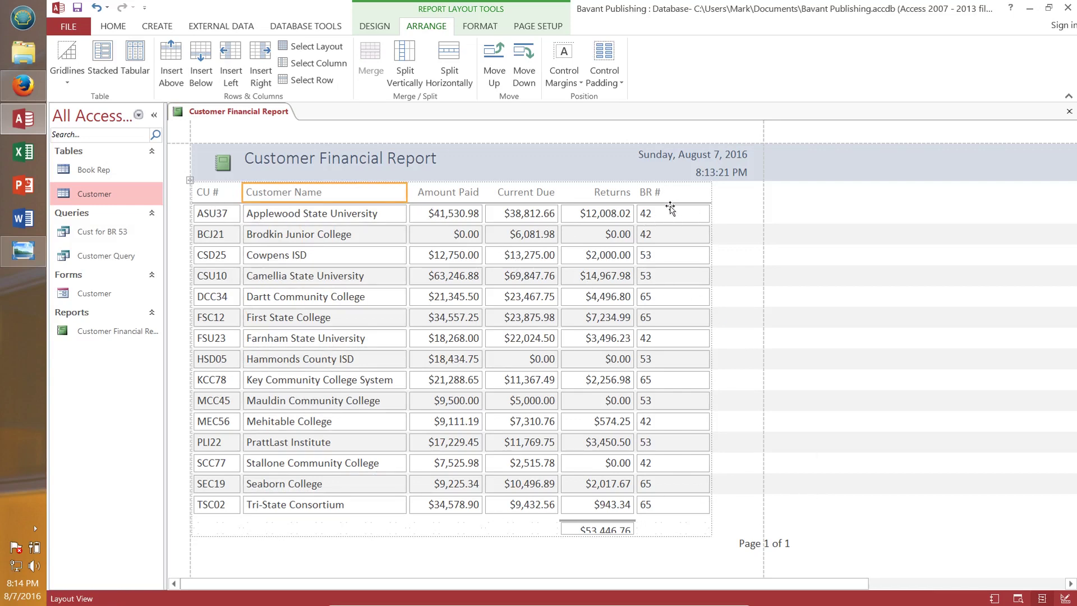
left_click(702, 192)
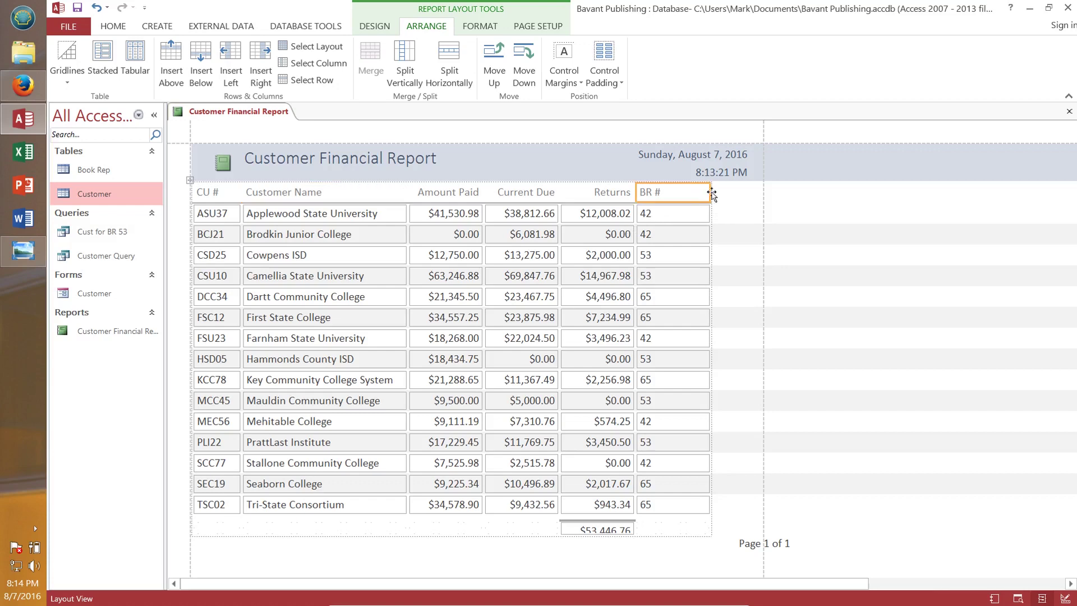
left_click_drag(711, 192, 672, 193)
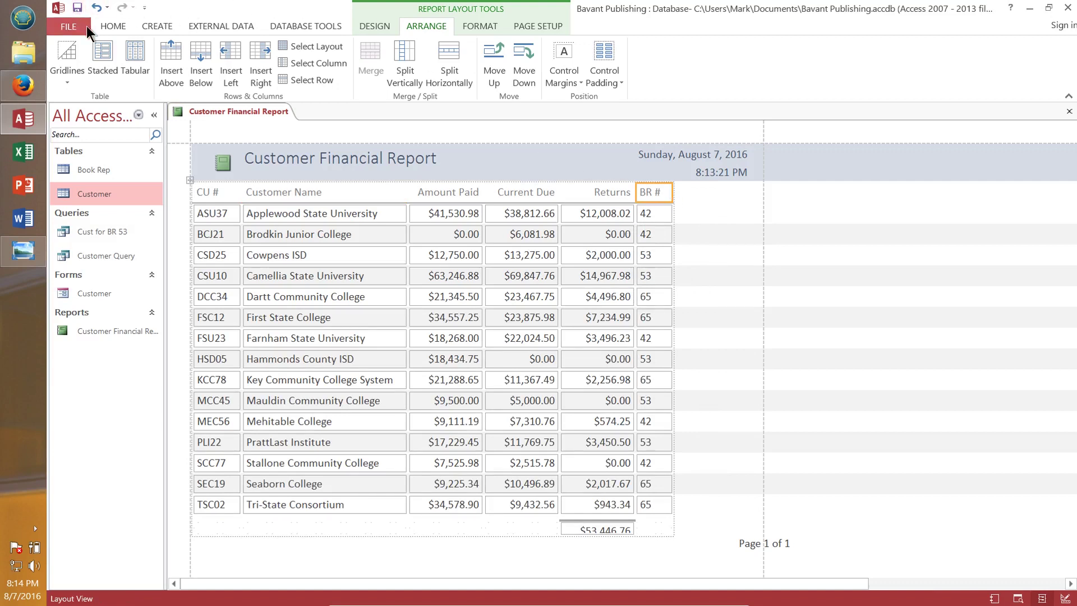
Increase the height of the total control beneath the Returns column slightly so its full amount fits
left_click(646, 539)
left_click(646, 532)
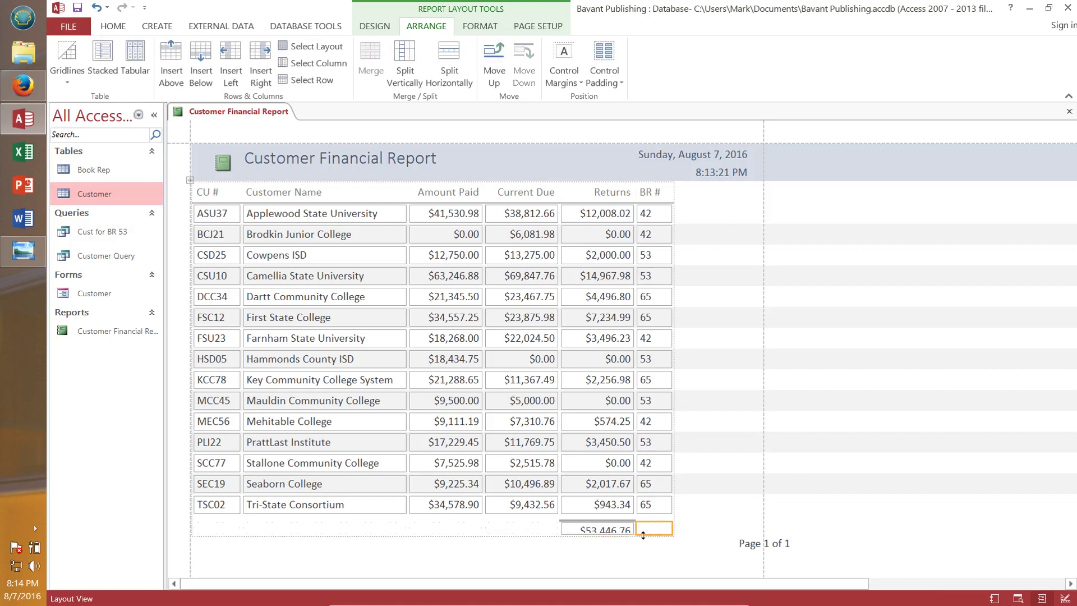
left_click(575, 530)
left_click(569, 534)
left_click_drag(569, 535, 570, 537)
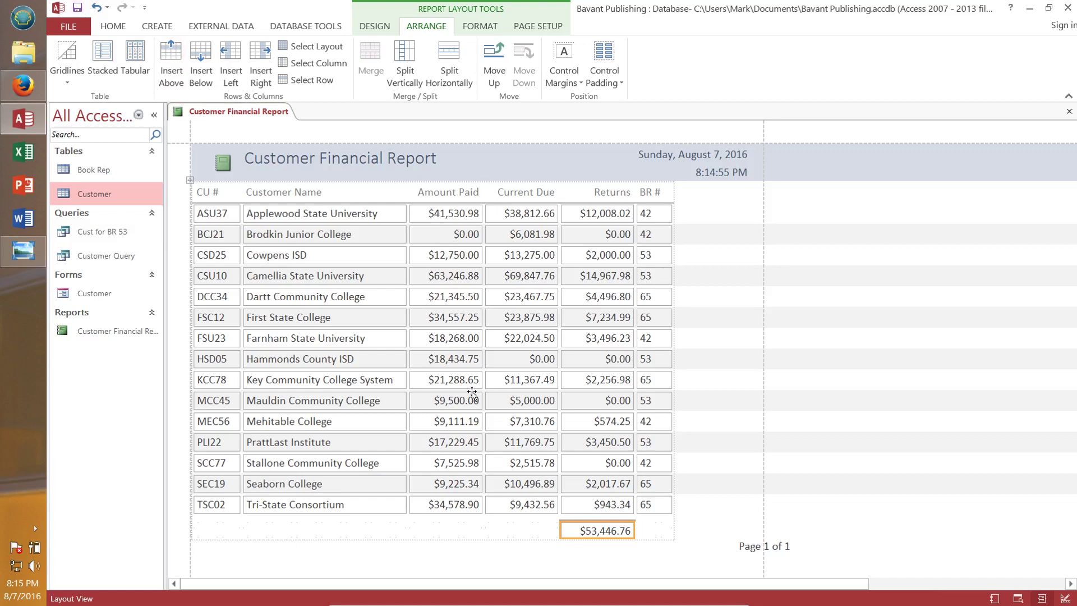
Add Sum totals to the Amount Paid and Current Due columns
left_click(453, 197)
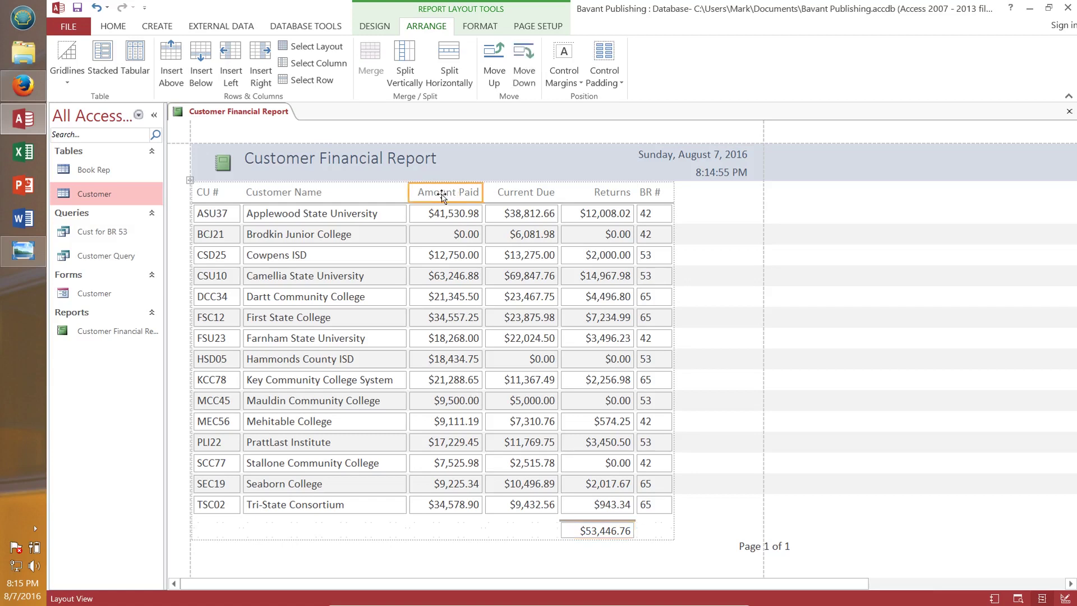
left_click(376, 29)
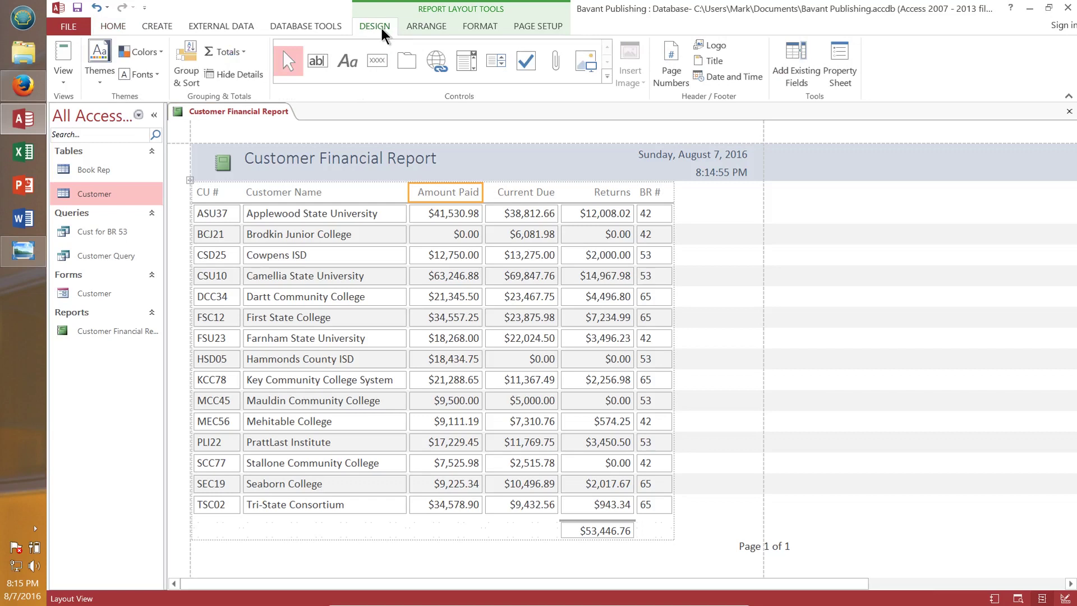
left_click(232, 51)
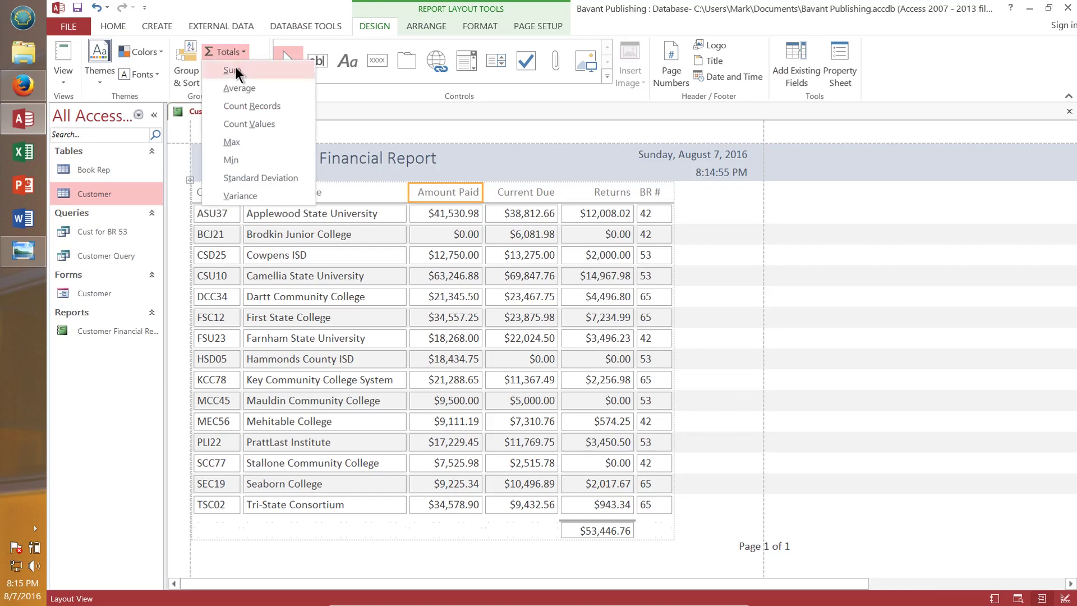
left_click(235, 68)
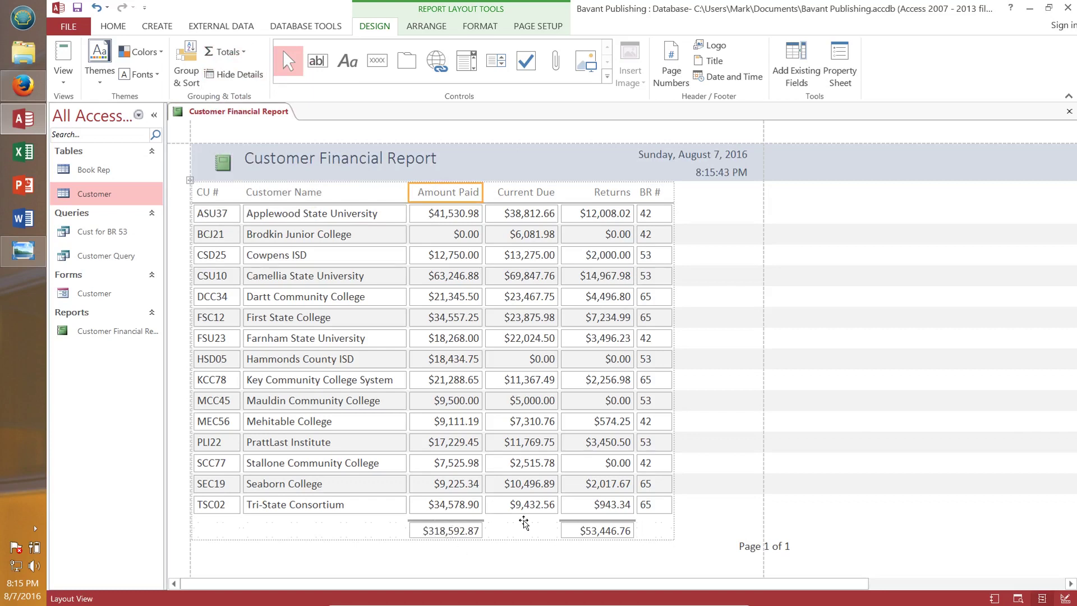
left_click(523, 196)
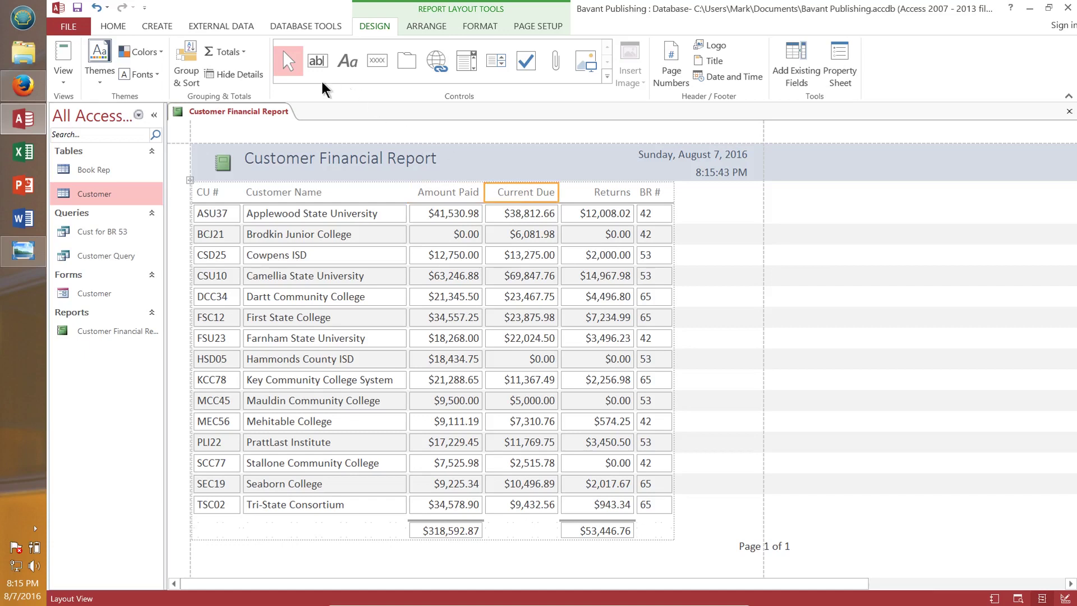
left_click(225, 52)
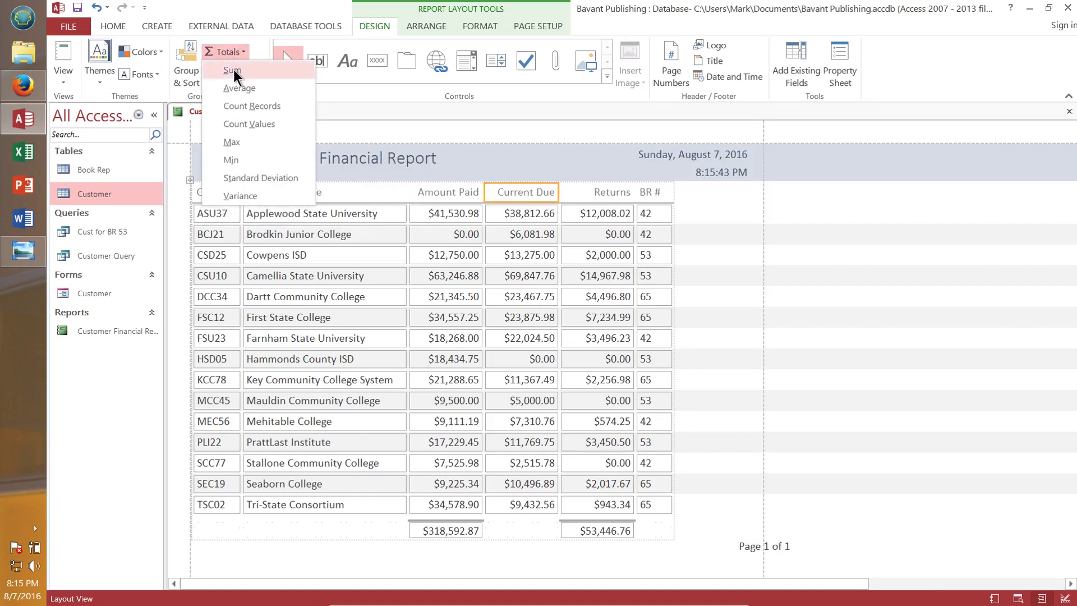
left_click(233, 69)
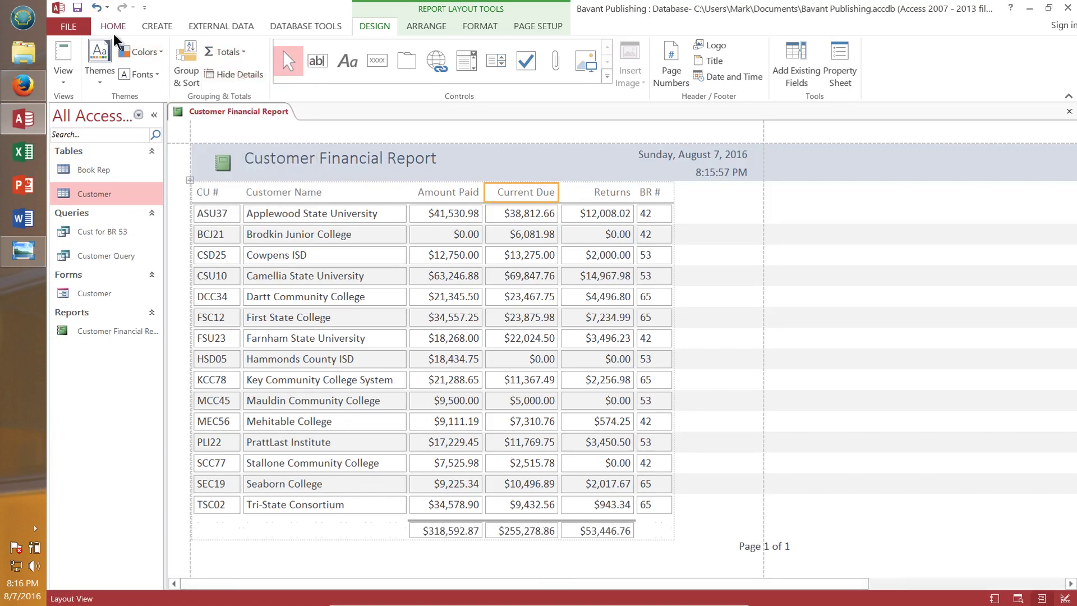
Save and close the Customer Financial Report, and reopen it in Report View
left_click(78, 9)
left_click(1068, 112)
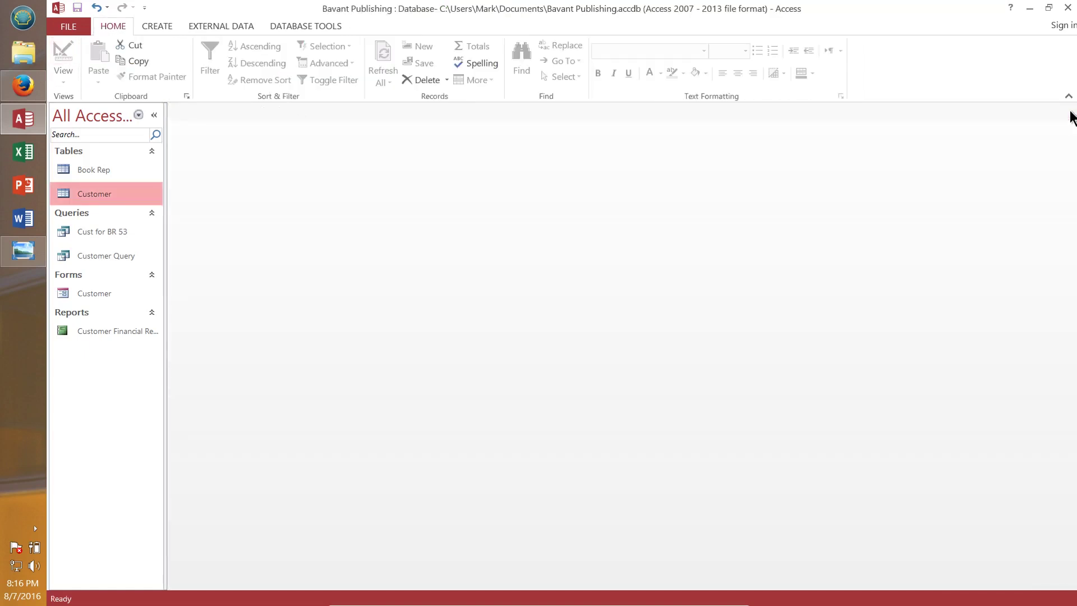
double_click(87, 335)
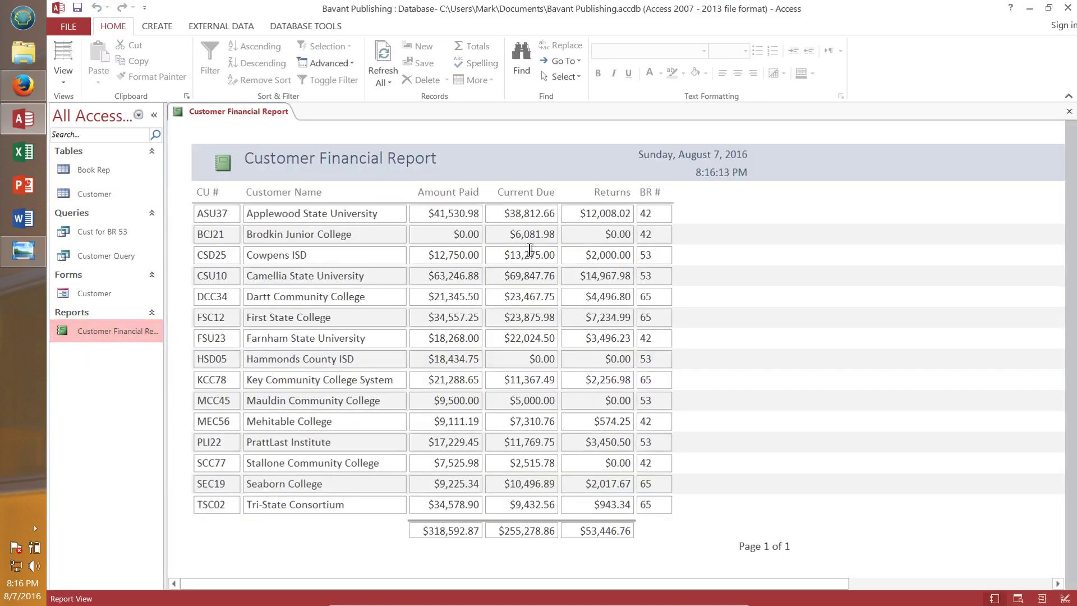
Check the full page of the Customer Financial Report in Print Preview, including the column totals, and leave the preview
left_click(66, 28)
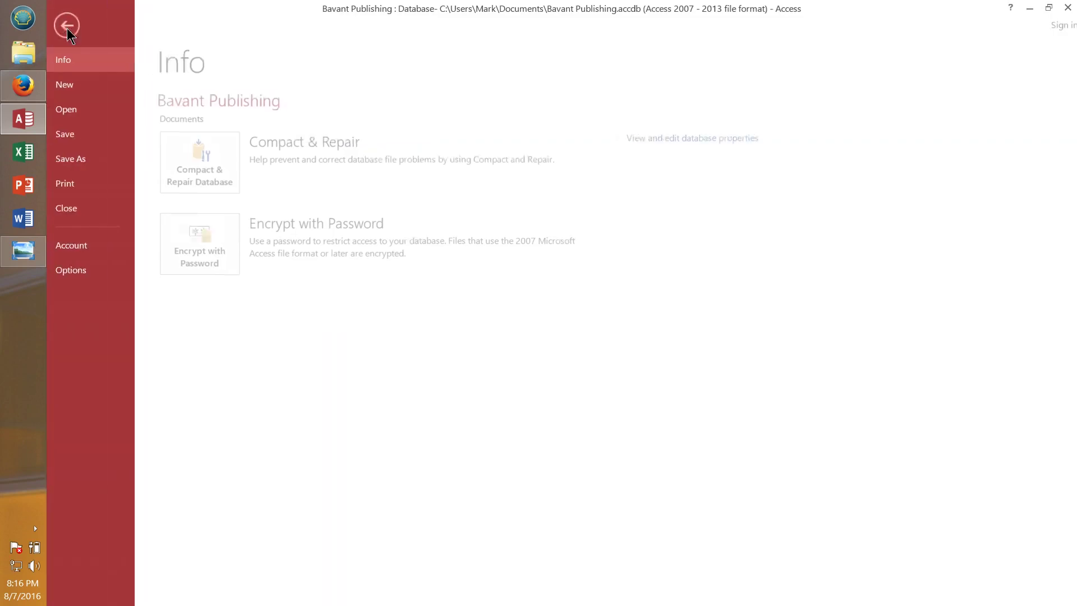
left_click(90, 186)
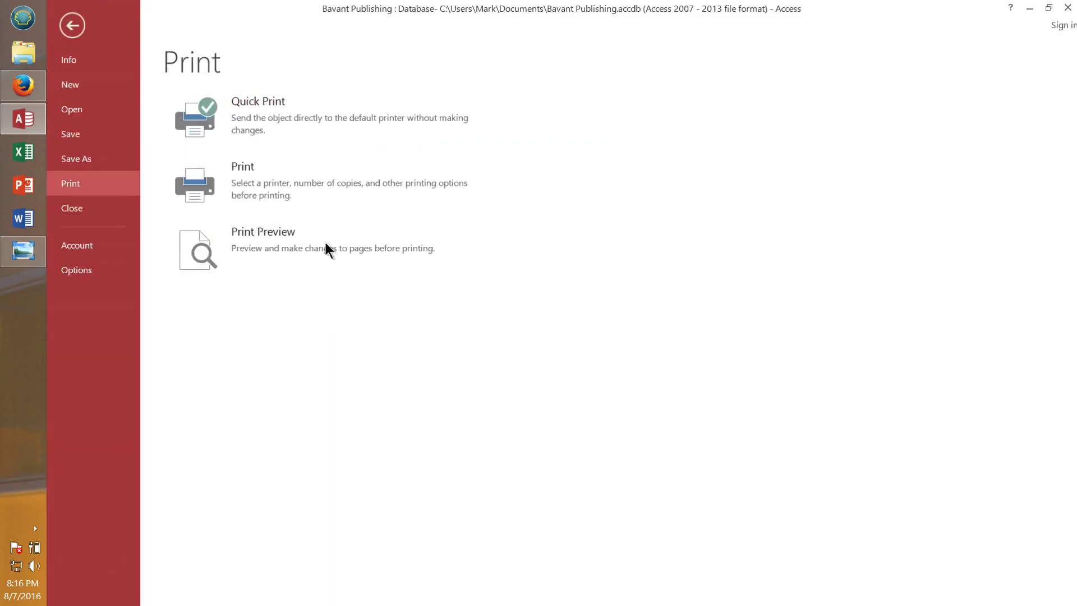
left_click(259, 235)
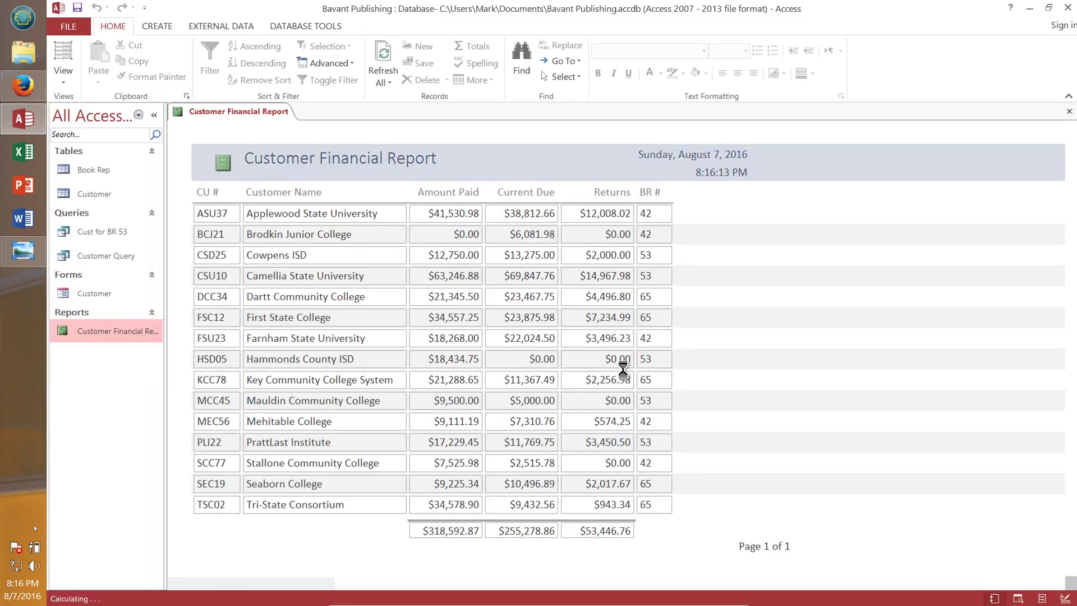
scroll(918, 372, "down", 1)
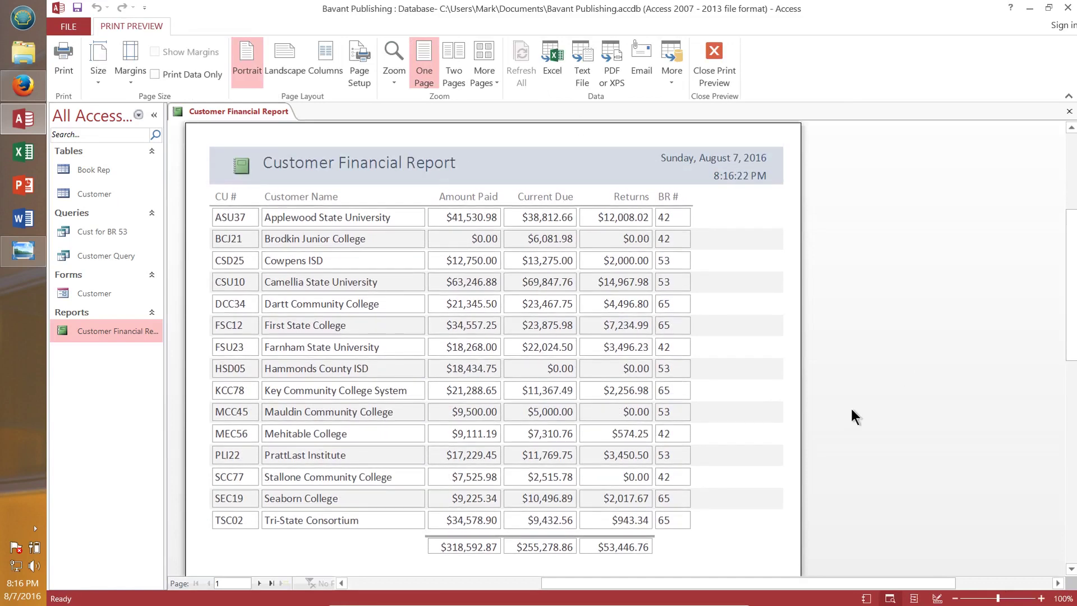
scroll(850, 408, "down", 3)
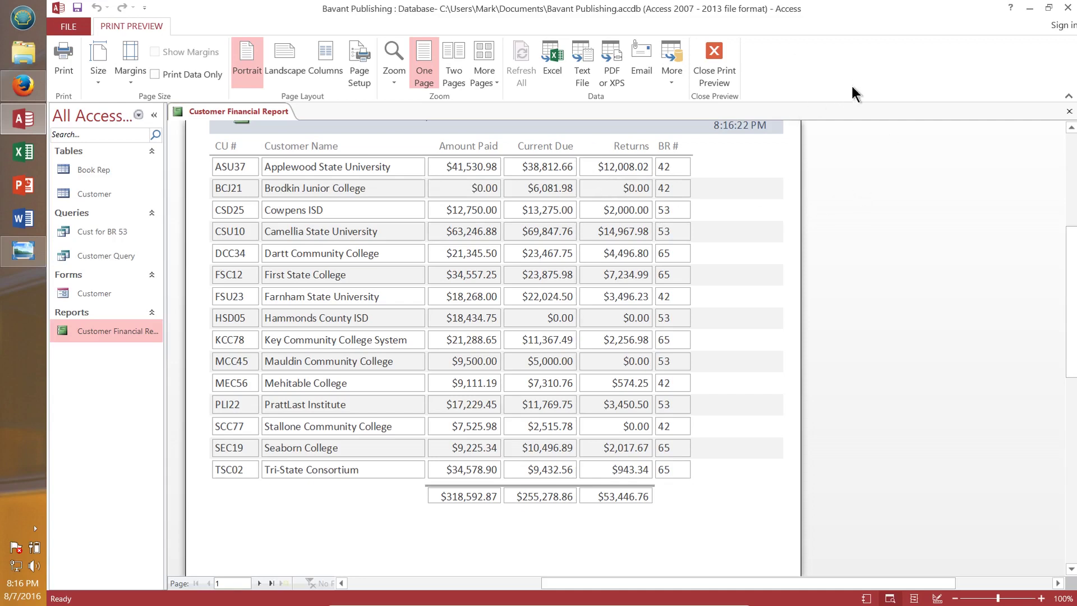
left_click(720, 50)
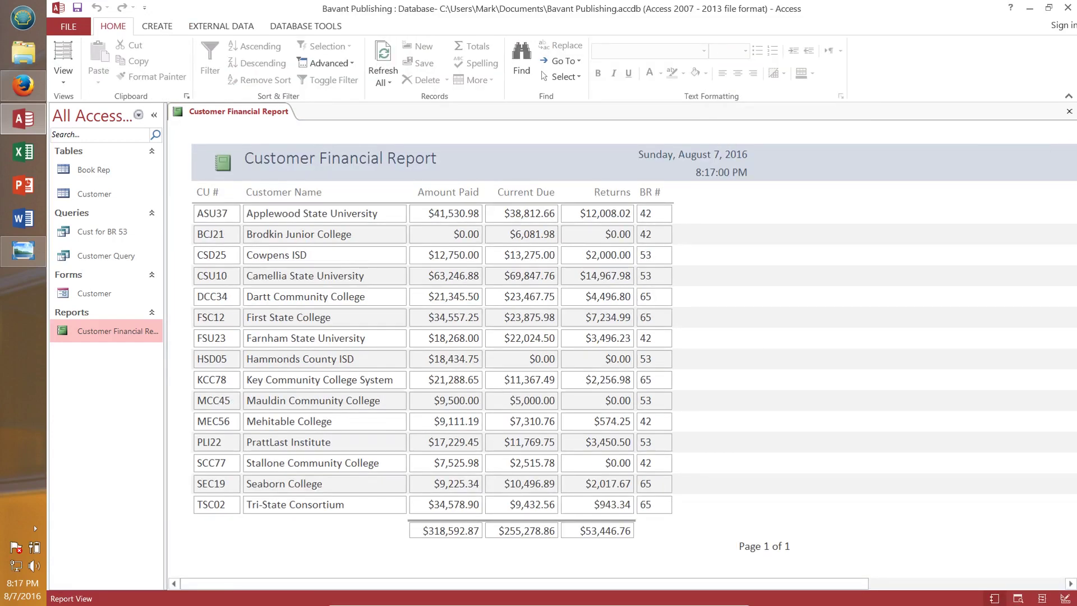
Close the Customer Financial Report and exit Access
left_click(1069, 111)
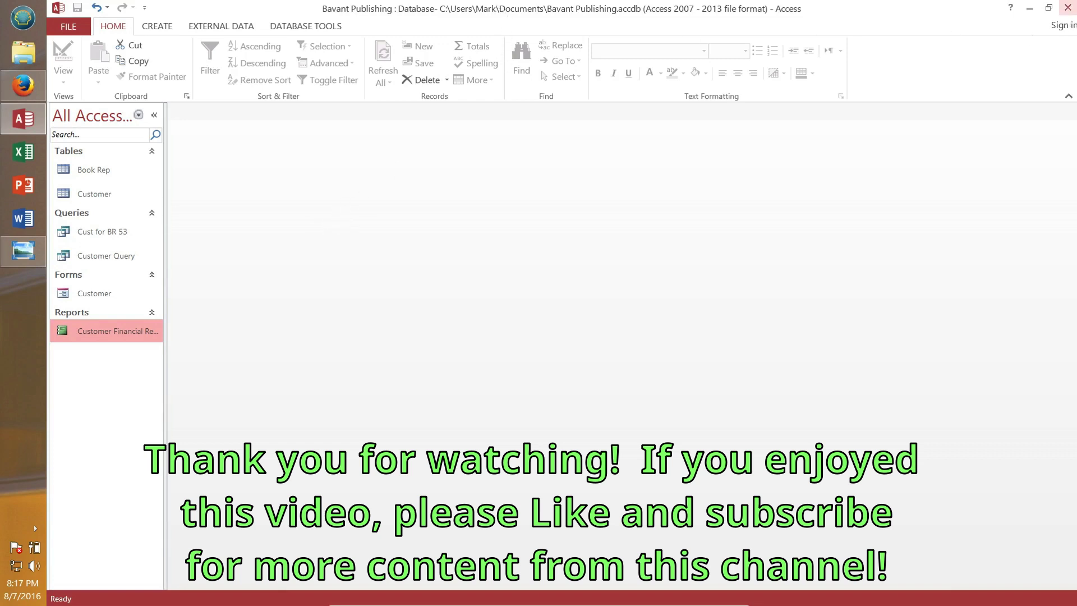
mouse_move(1073, 5)
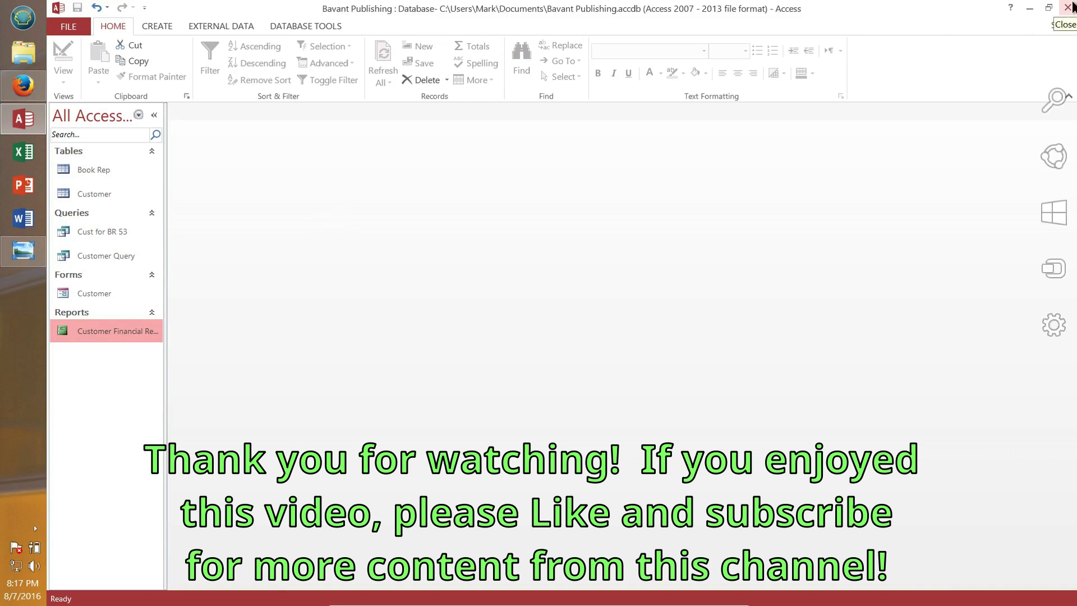
left_click(1068, 7)
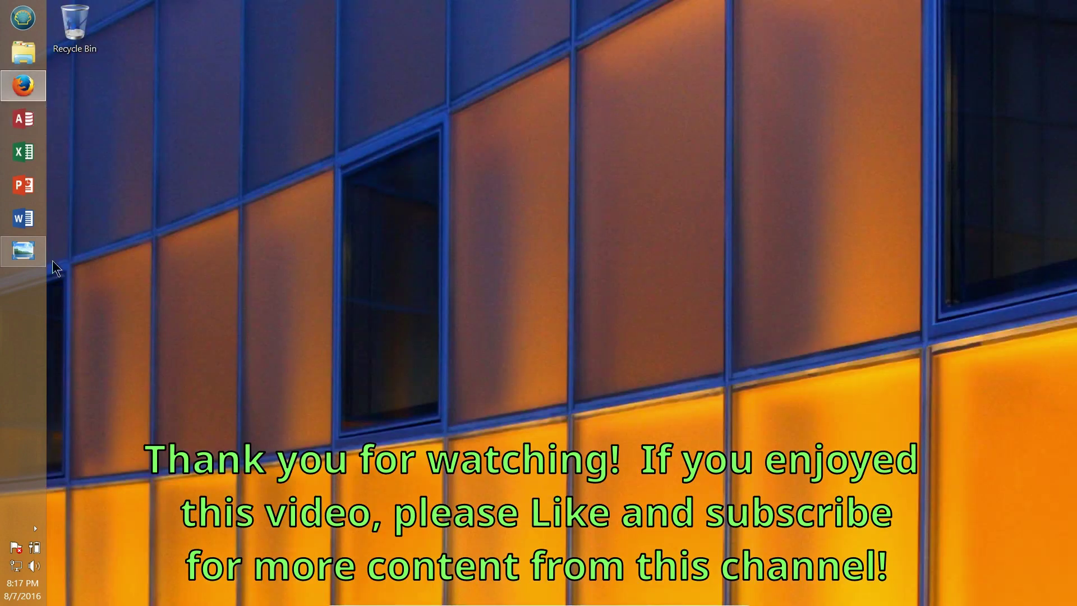
mouse_move(23, 253)
key("ctrl+f")
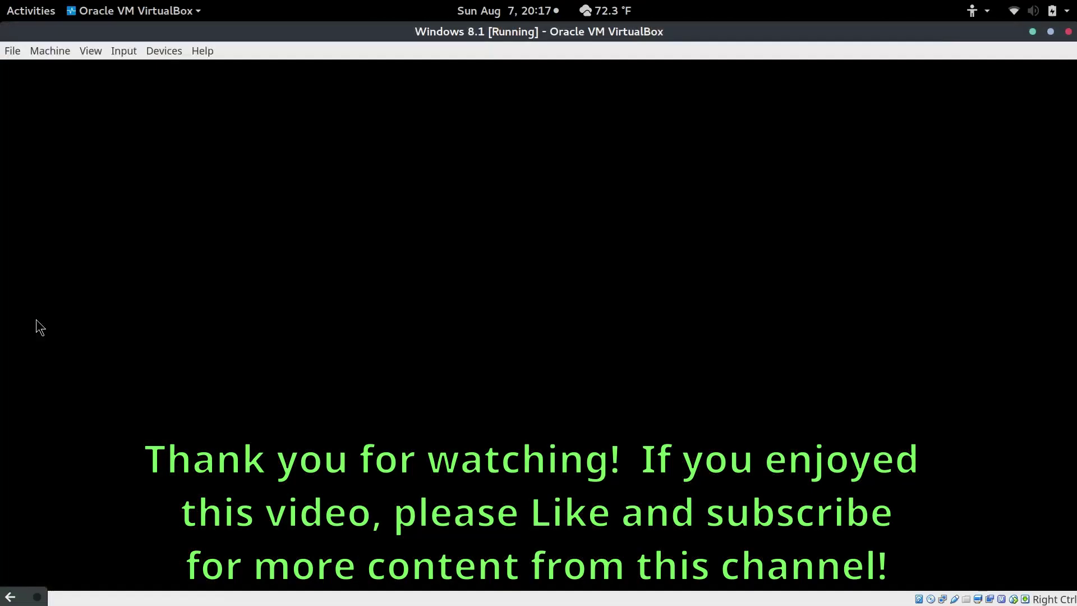
right_click(36, 598)
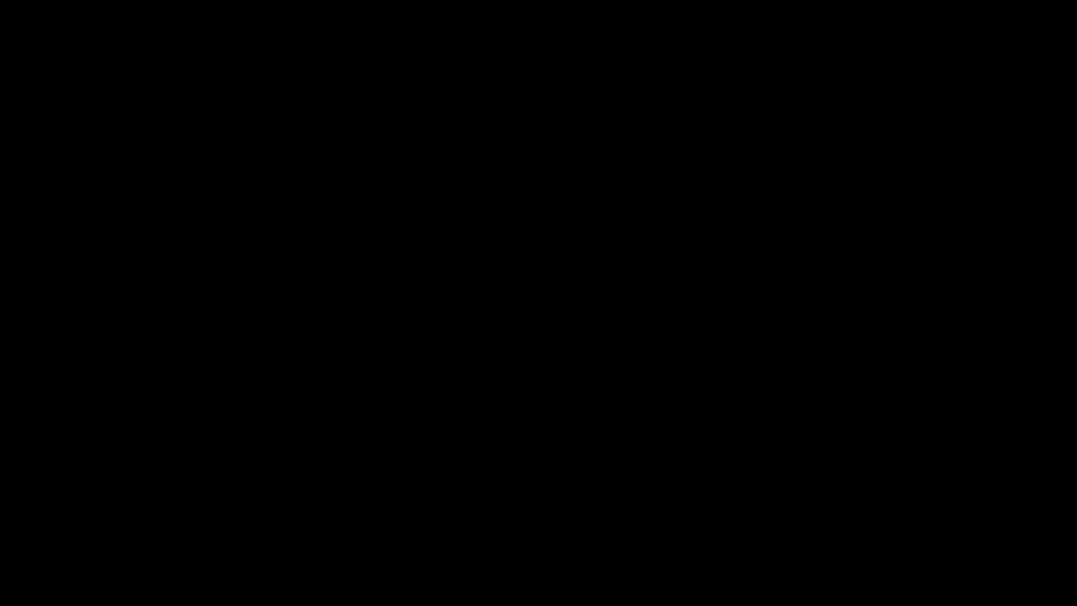